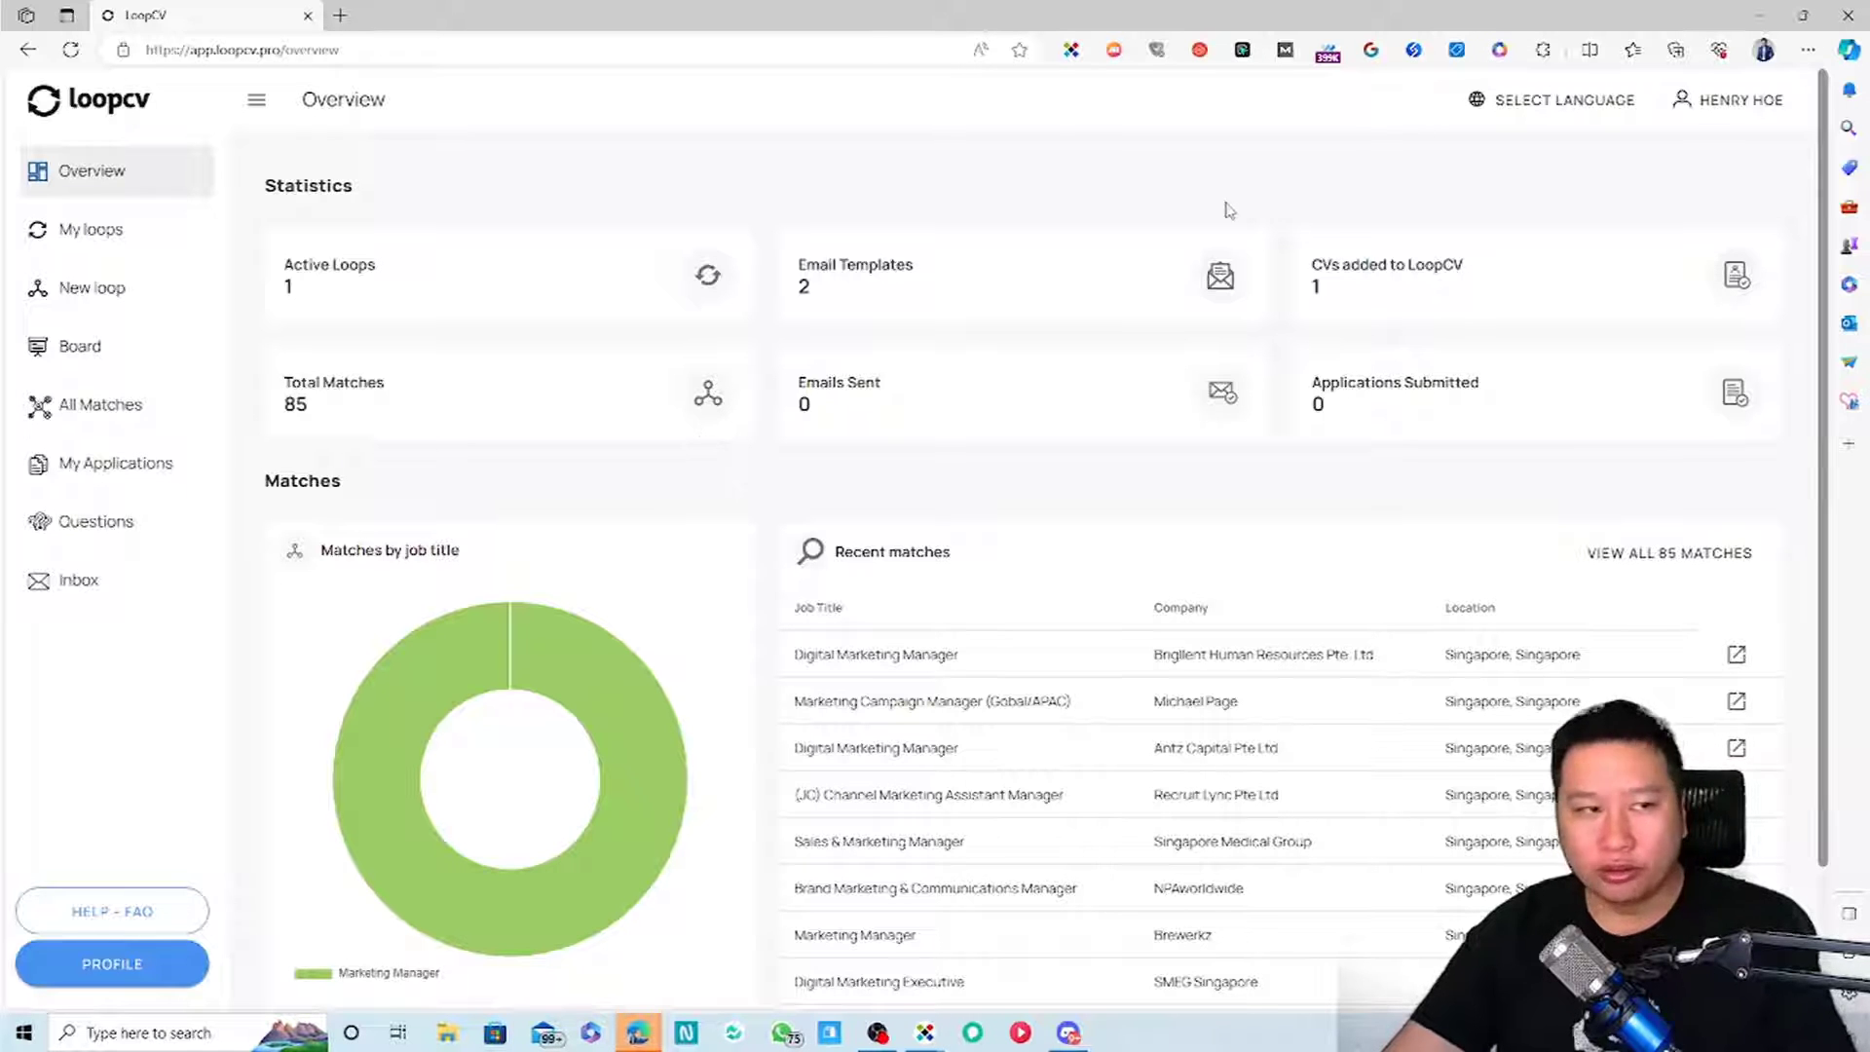
# Open the account profile and review the personal info, password and CV sections
pyautogui.click(1682, 100)
pyautogui.click(1691, 151)
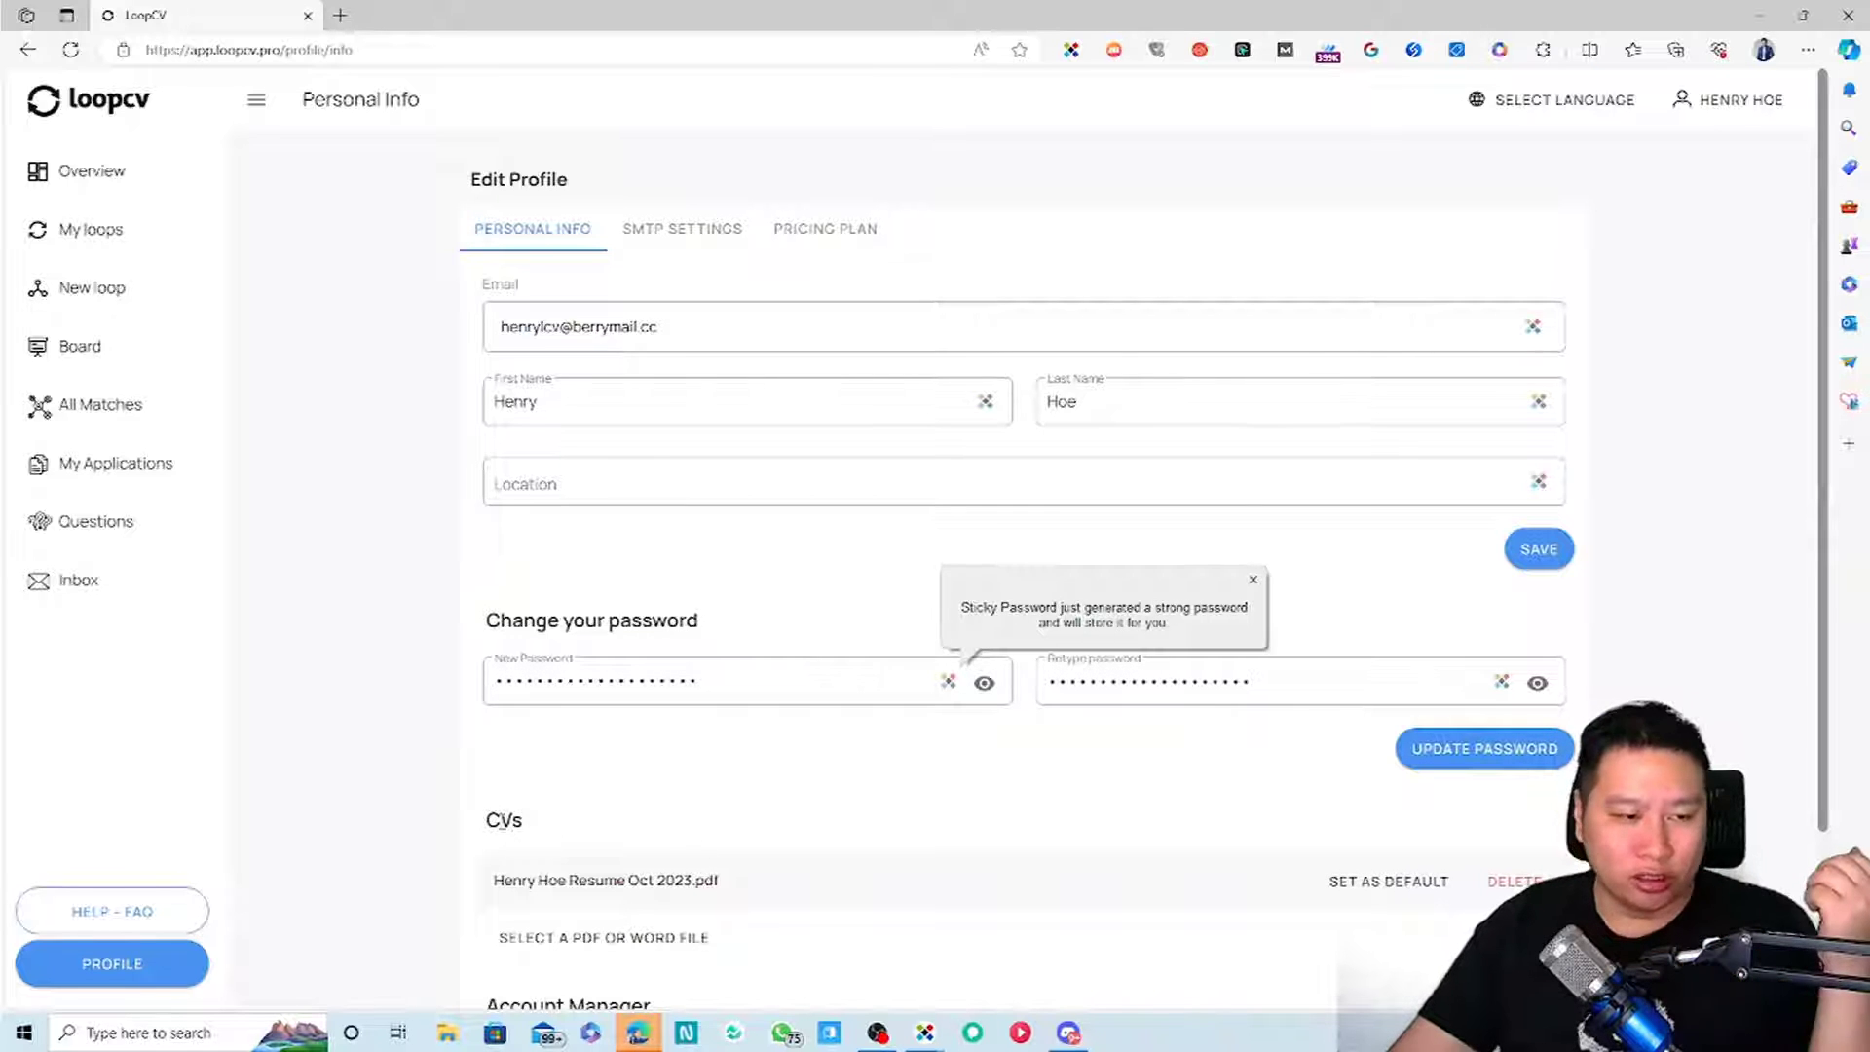
pyautogui.scroll(-2, 1023, 872)
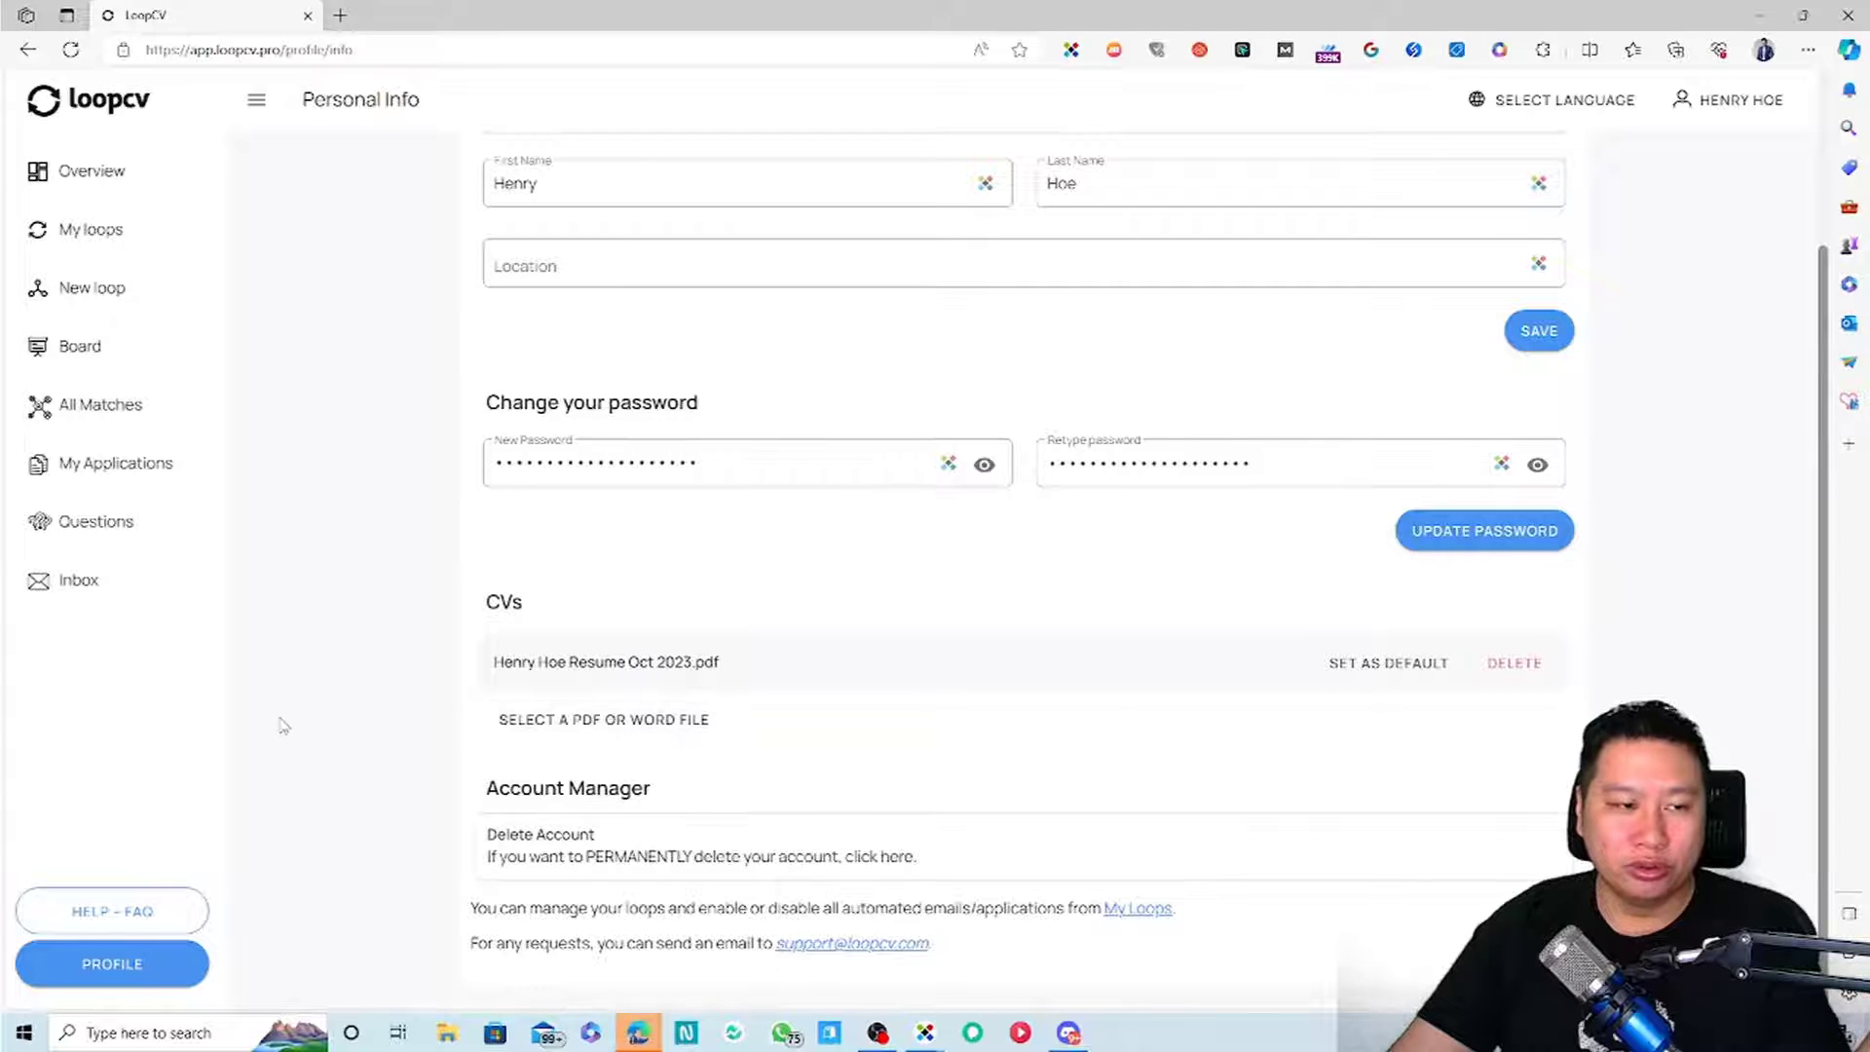
pyautogui.scroll(2, 302, 724)
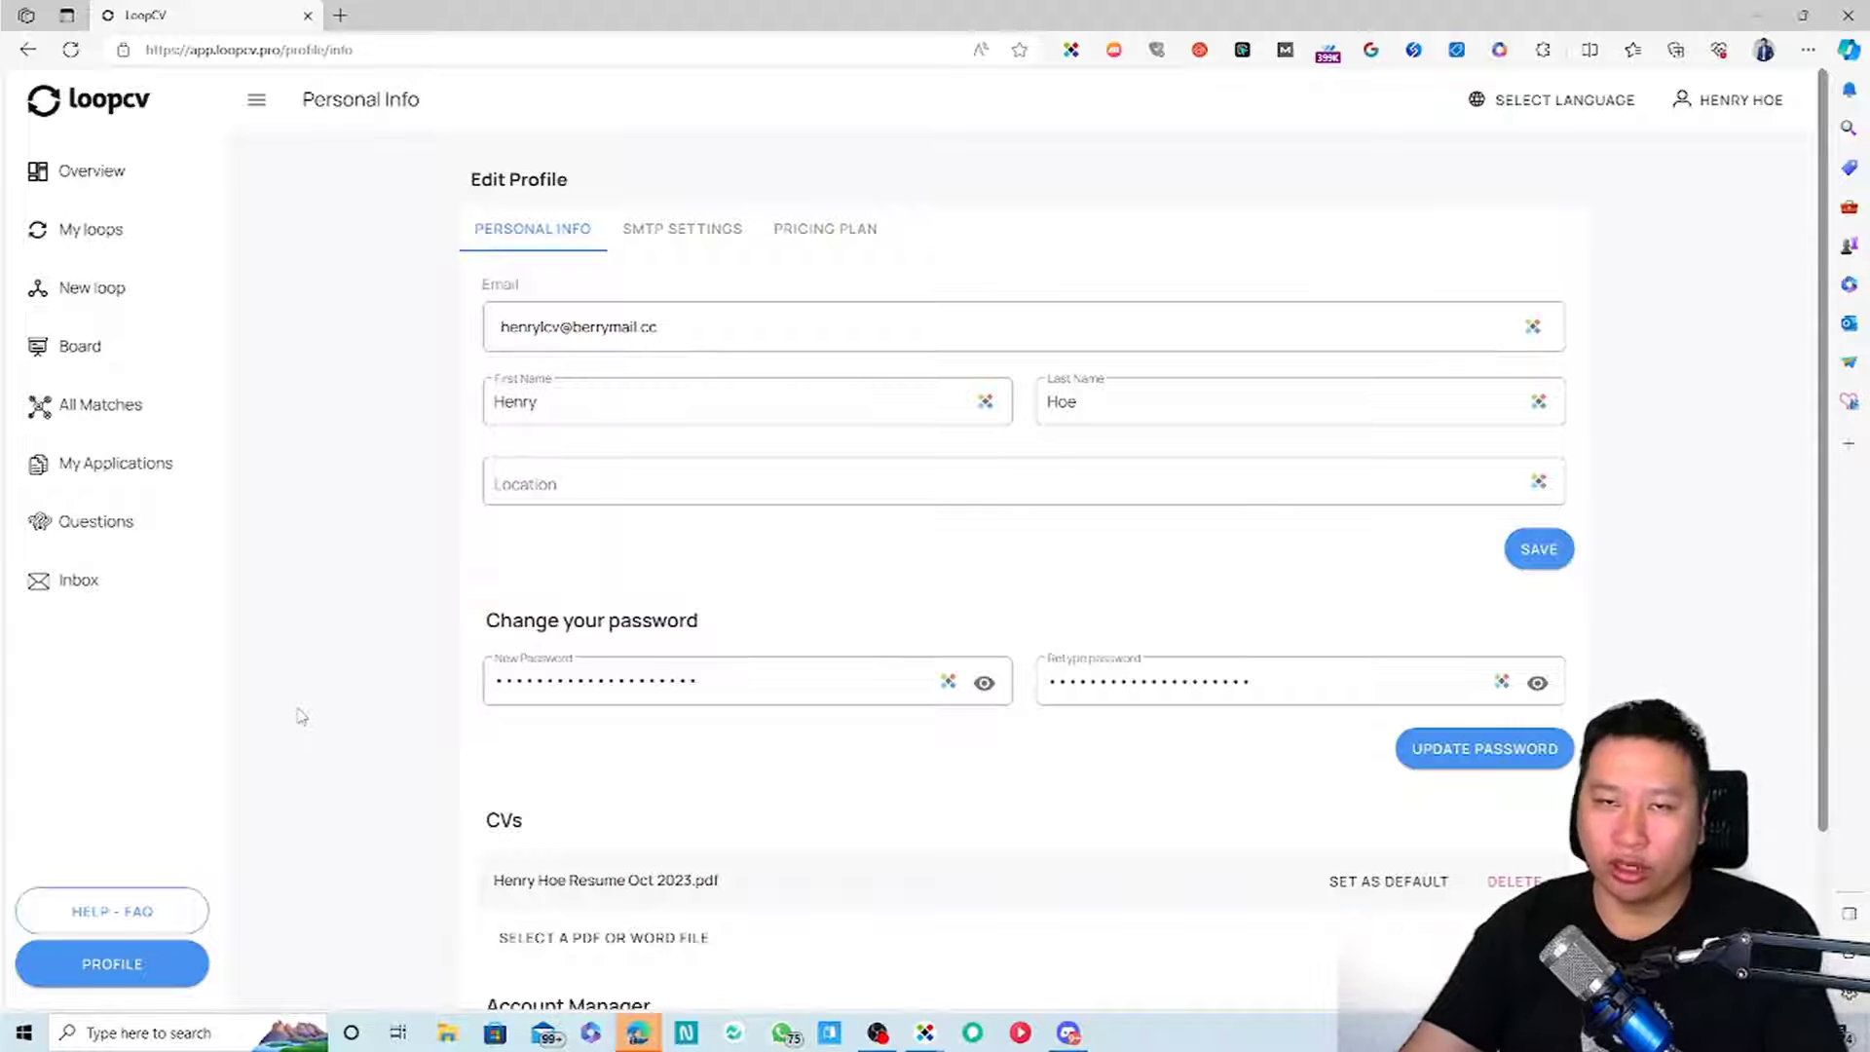
# Open the SMTP email server configuration form and inspect its host, port, secure connection, username and password fields
pyautogui.click(710, 236)
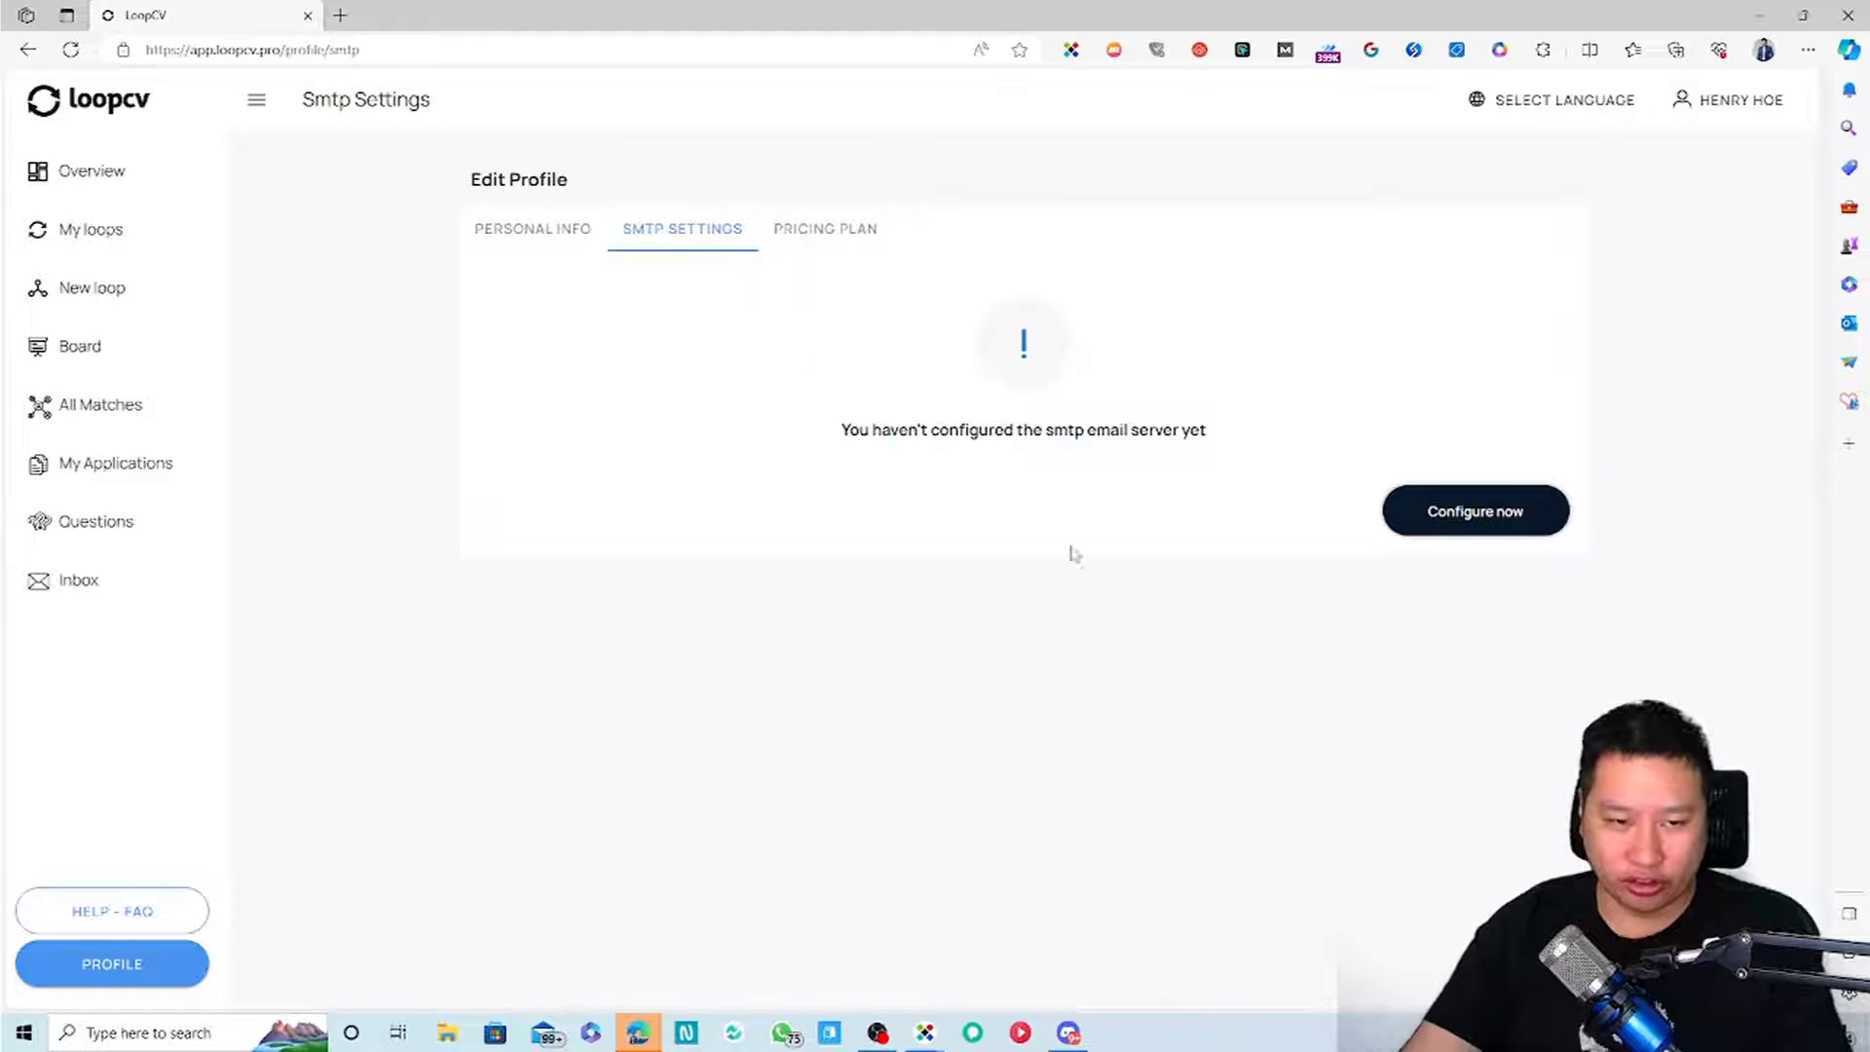
pyautogui.click(1498, 517)
pyautogui.click(667, 392)
pyautogui.click(1164, 391)
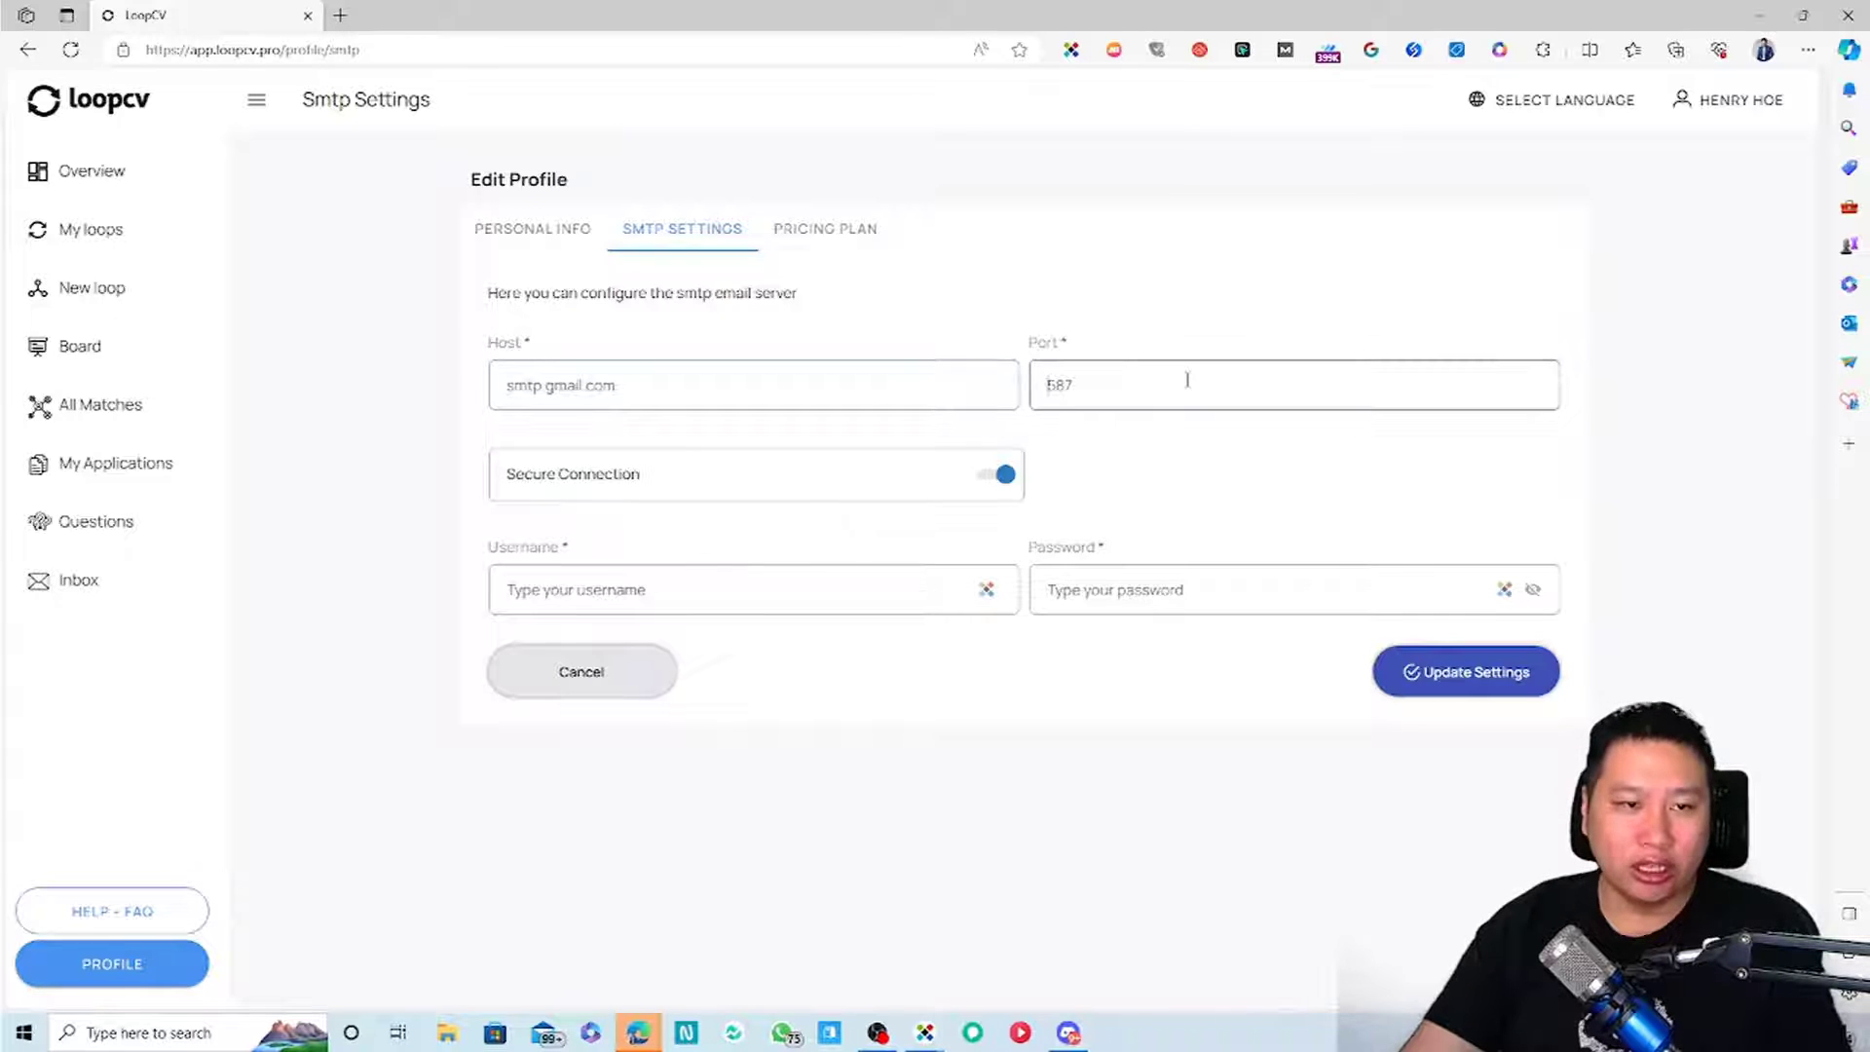
pyautogui.click(705, 480)
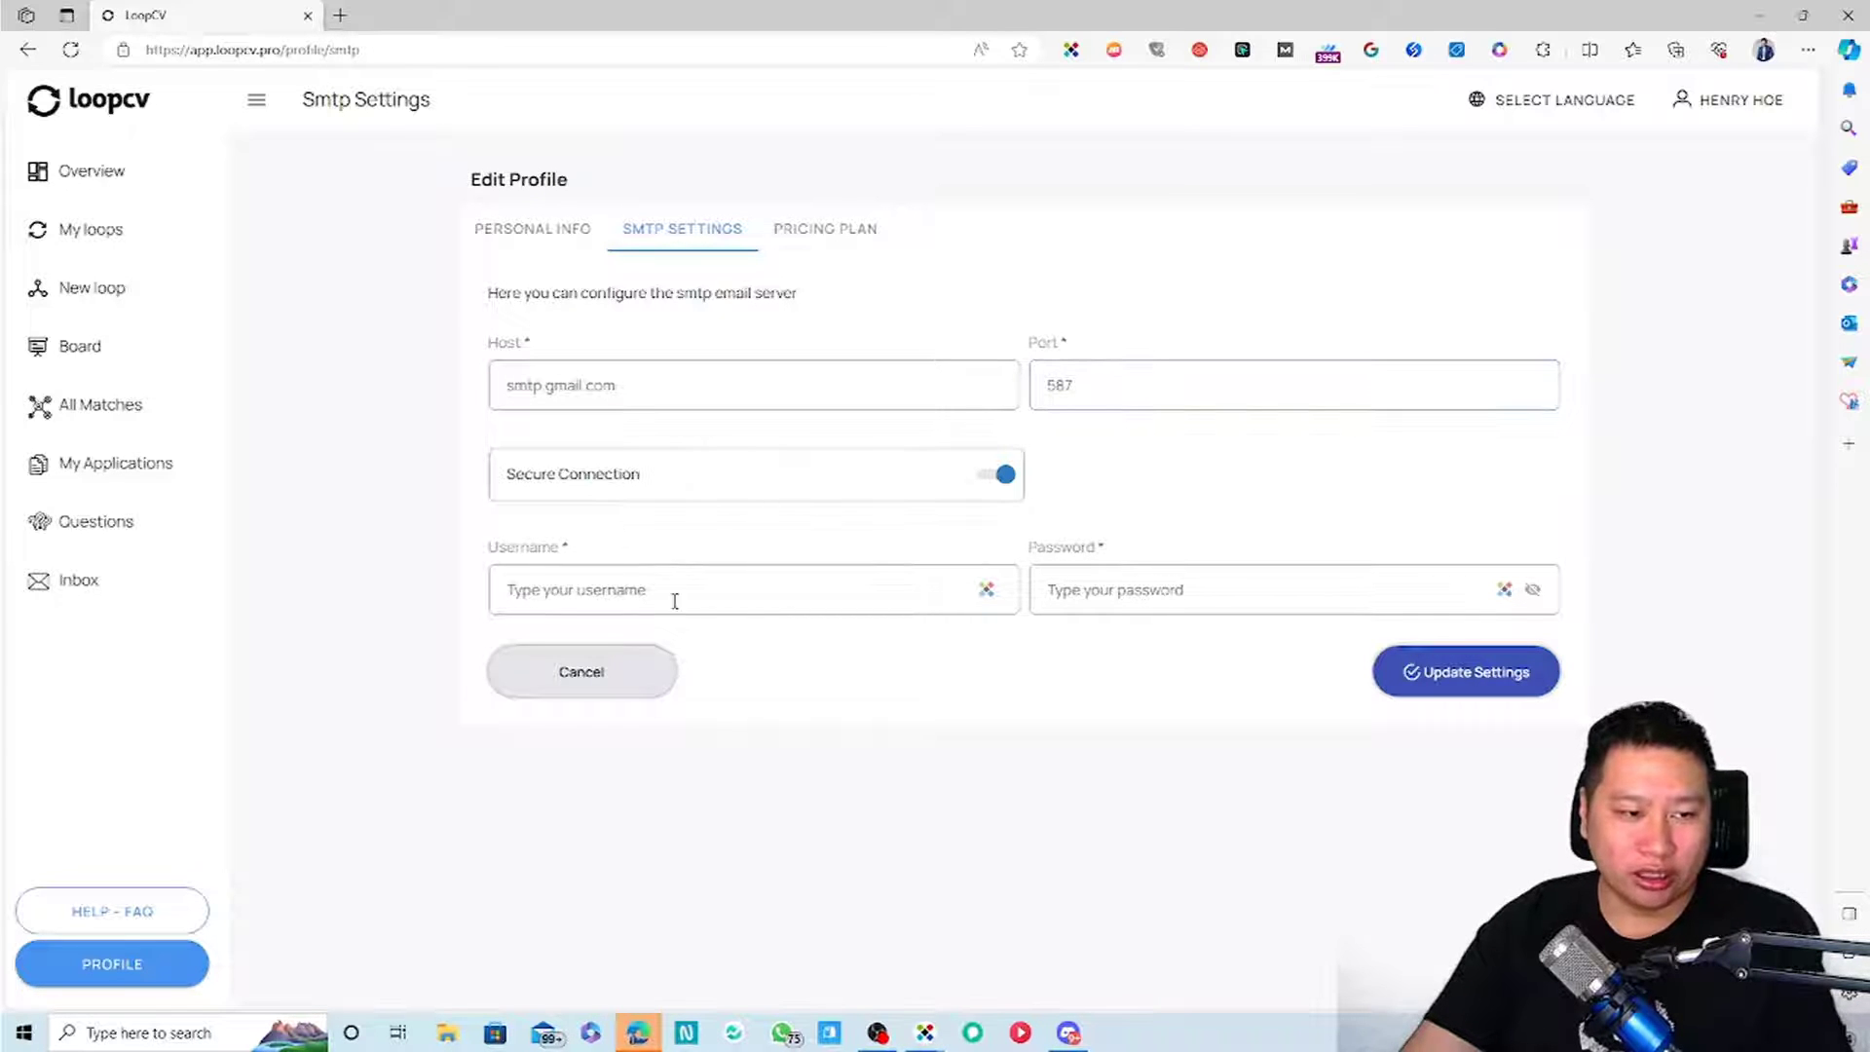
pyautogui.click(1174, 588)
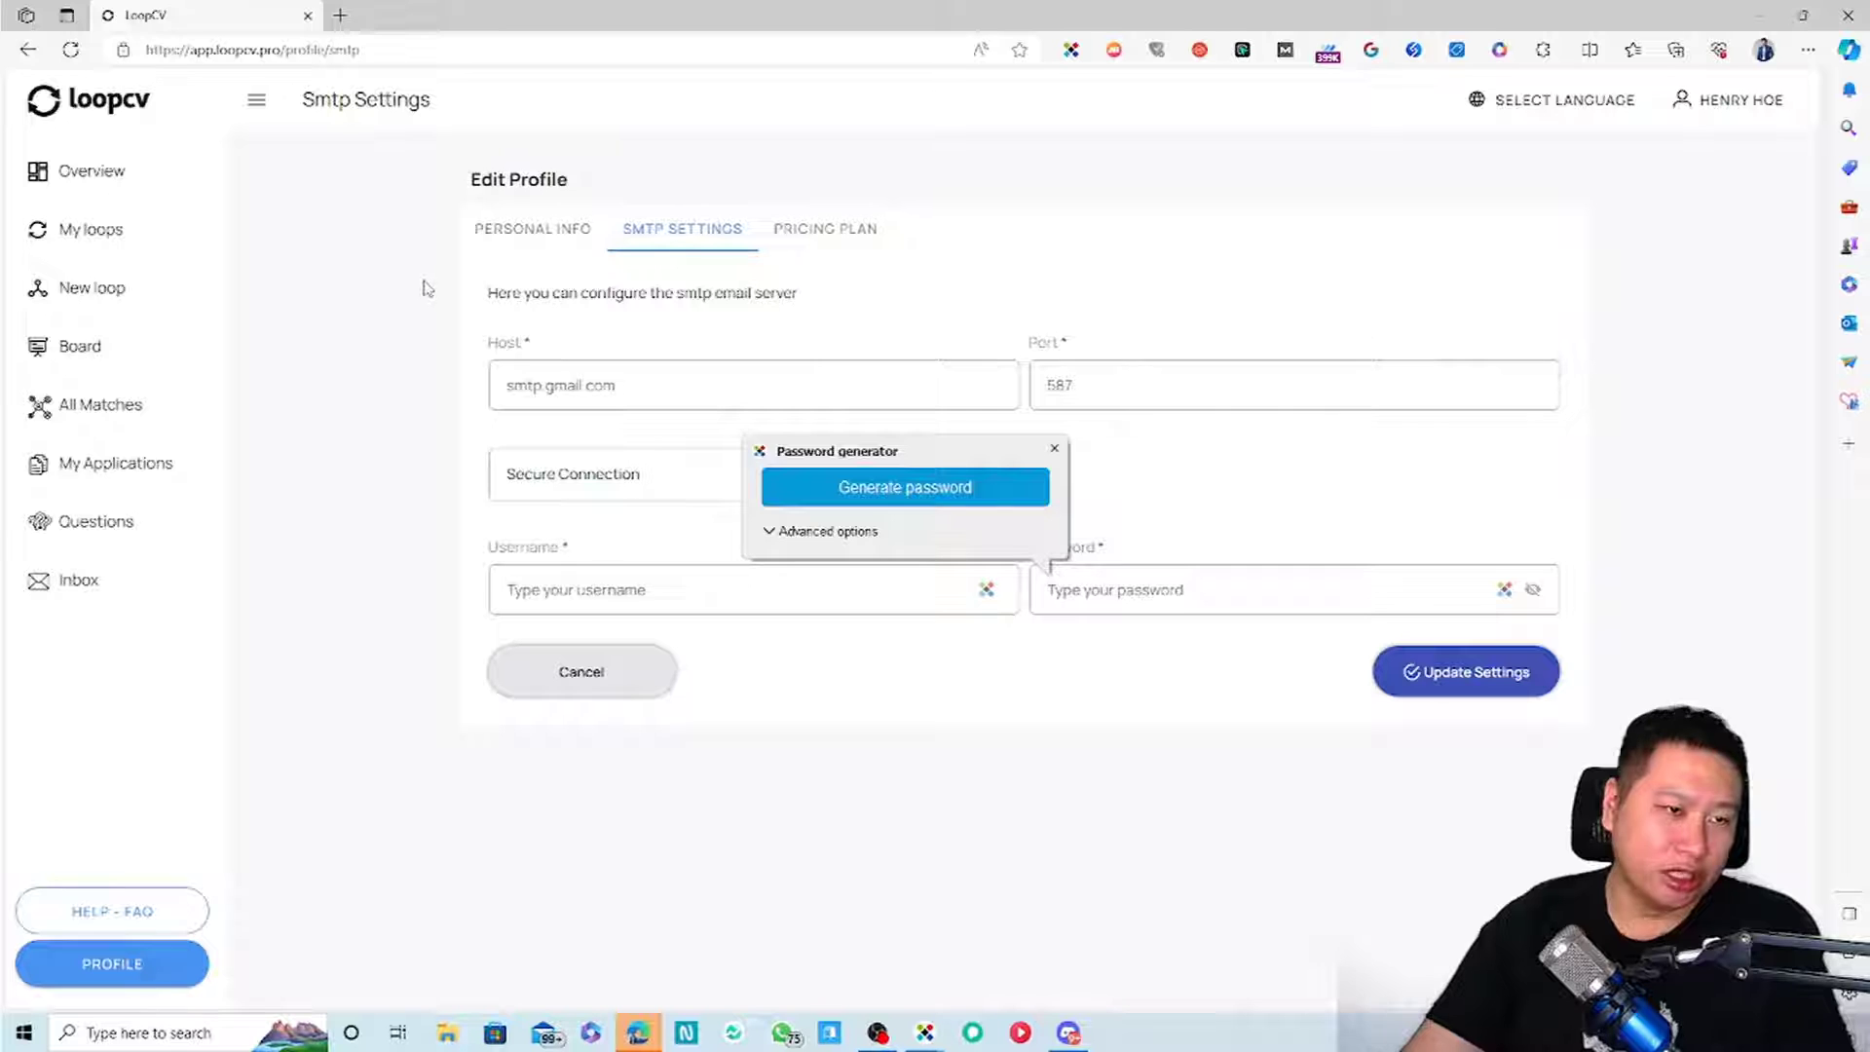
pyautogui.click(1054, 448)
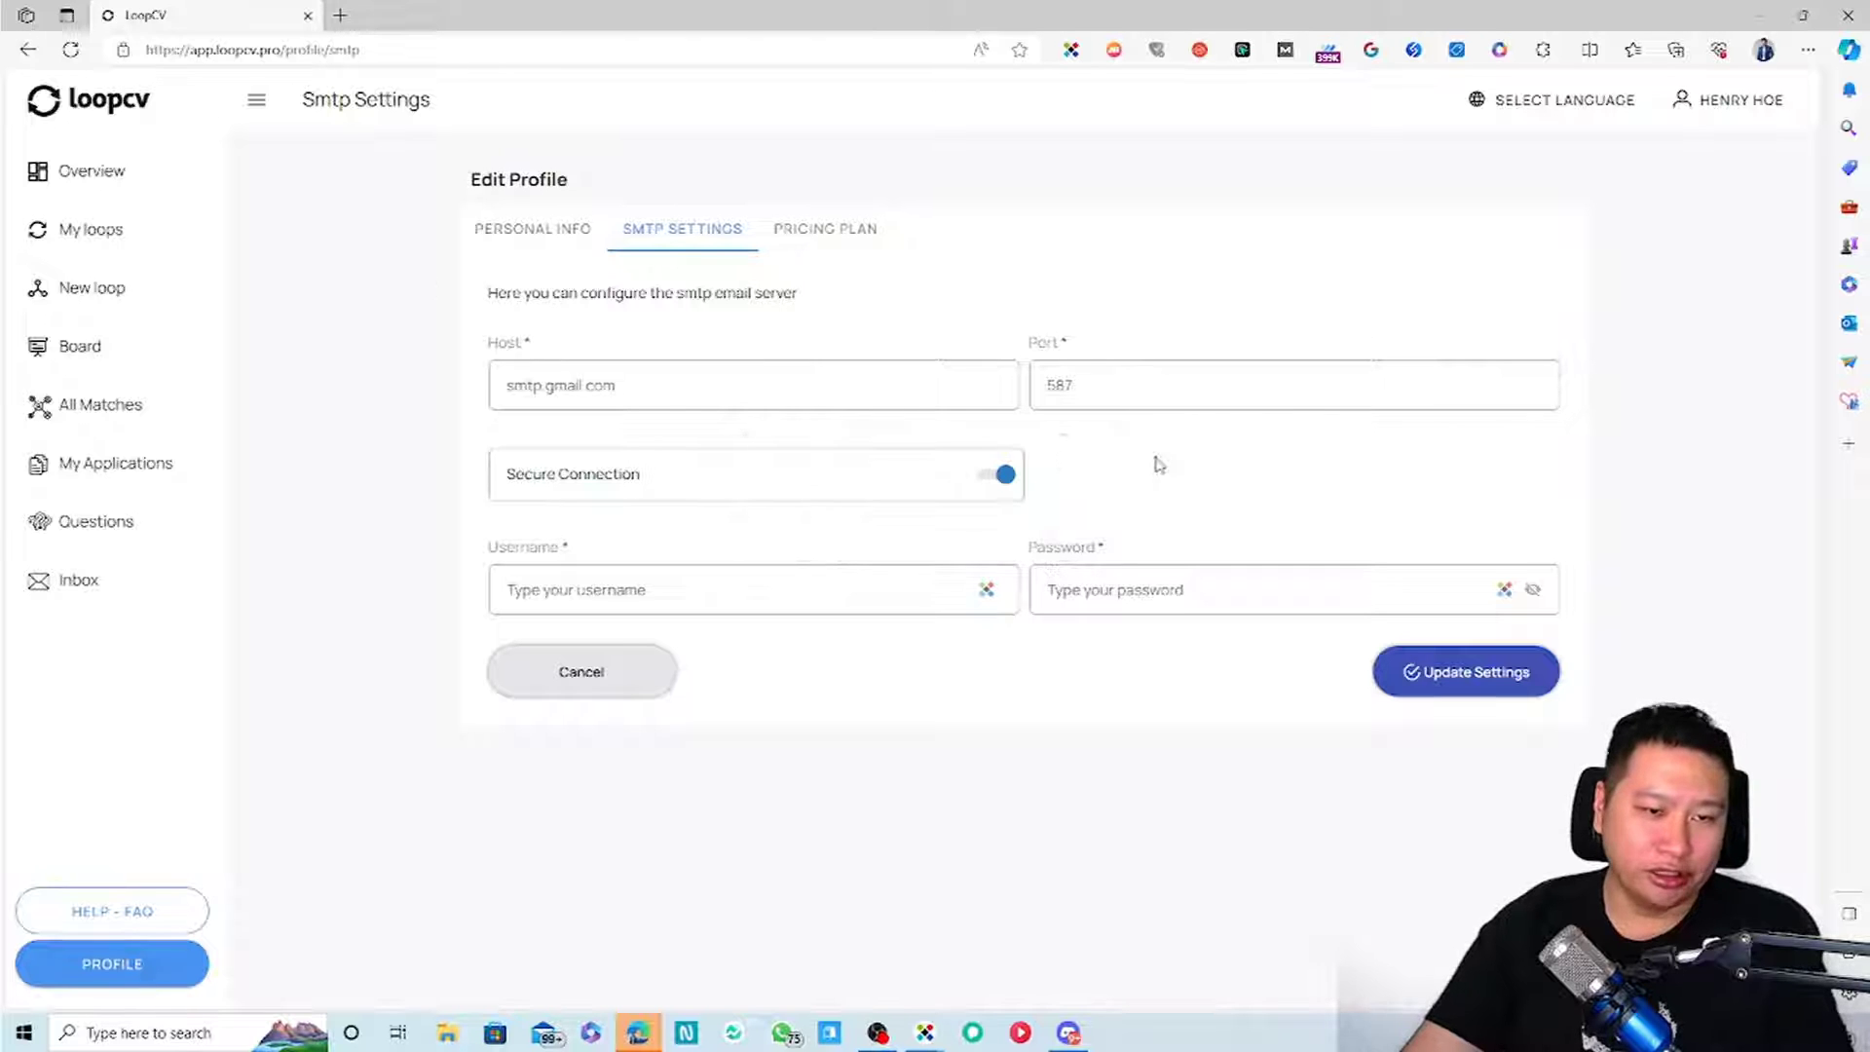
# Return to the overview and start creating a new loop
pyautogui.click(127, 194)
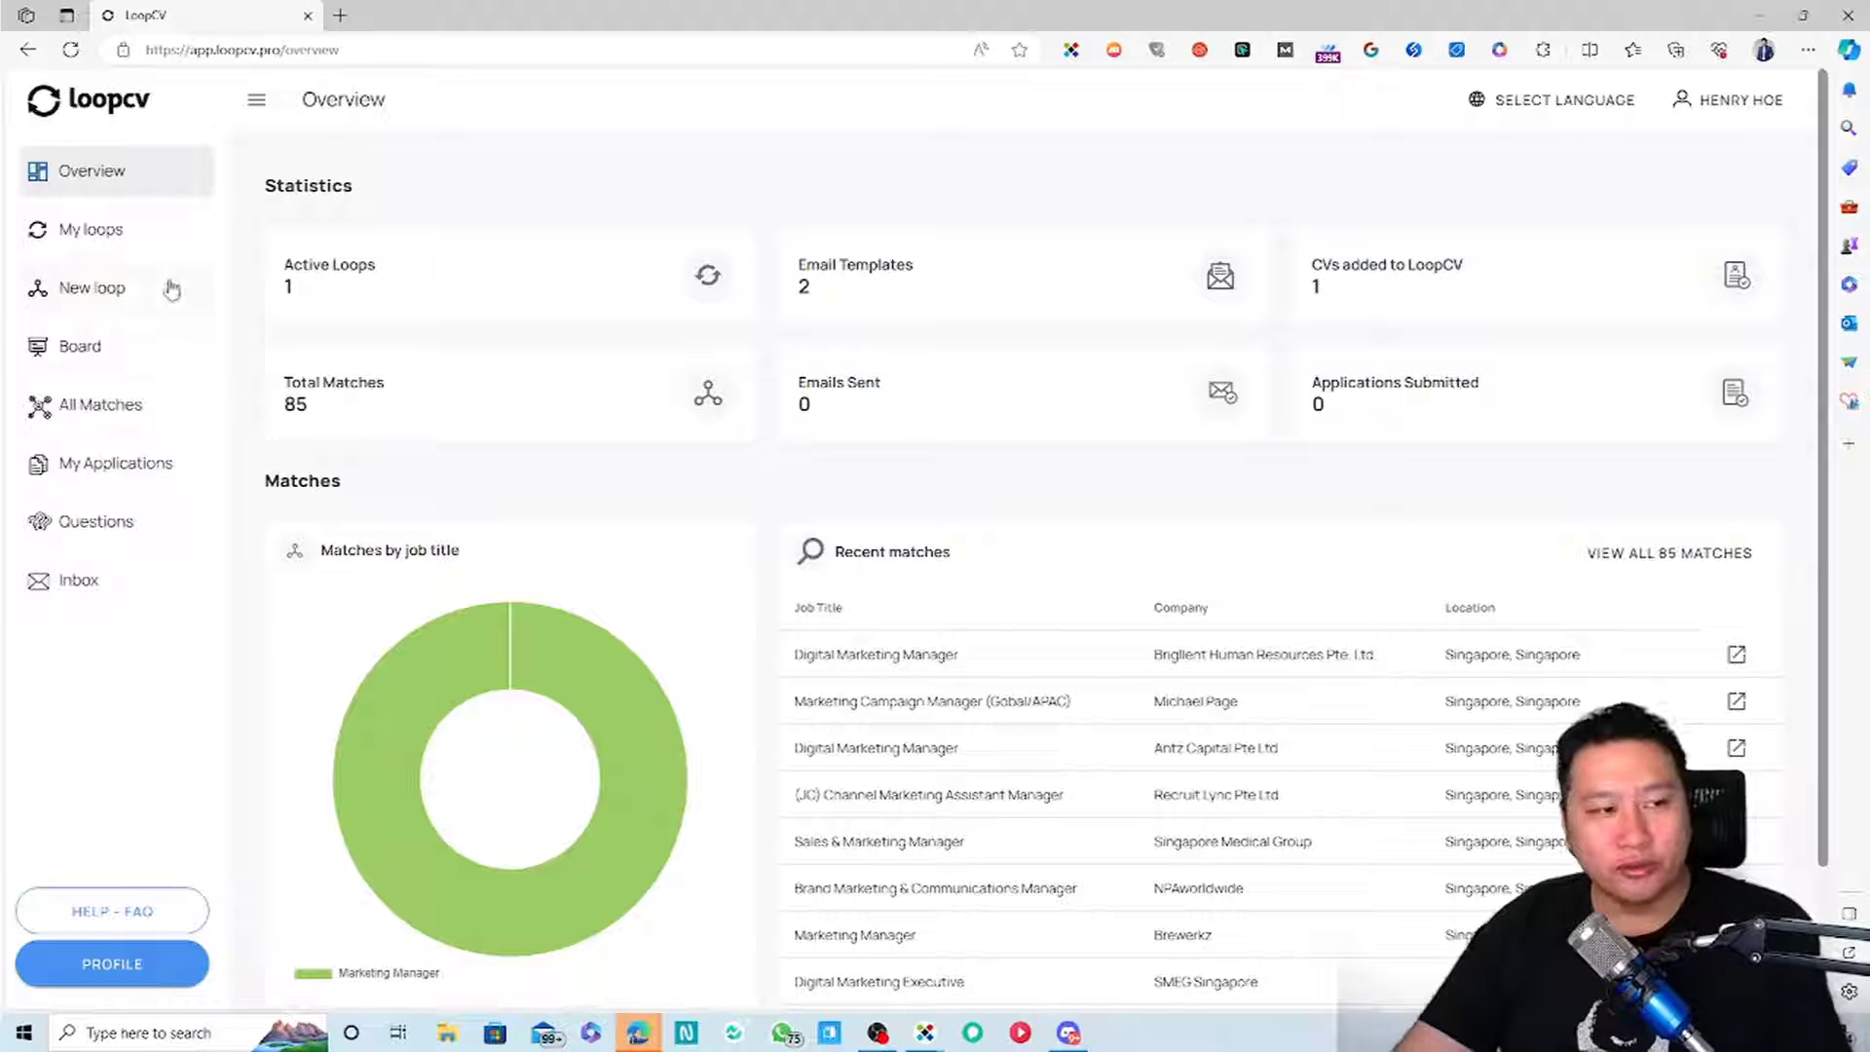
pyautogui.click(62, 310)
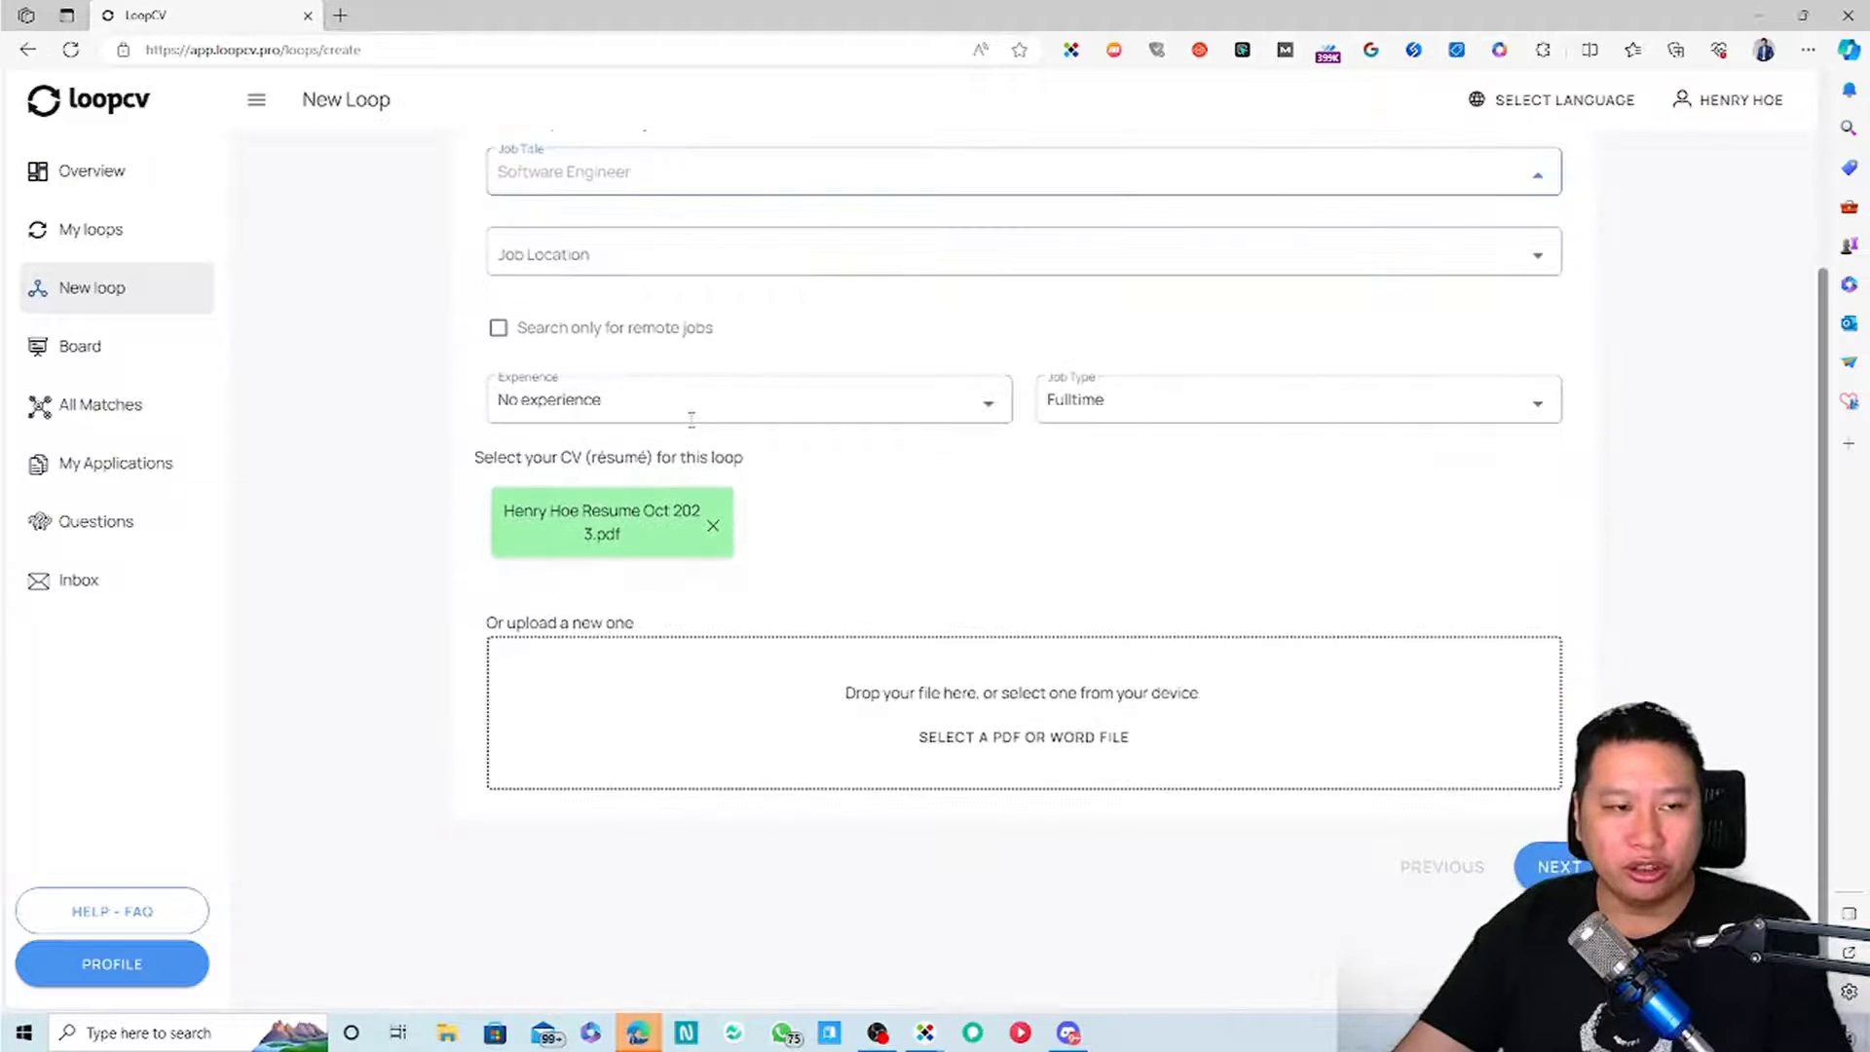
pyautogui.click(645, 514)
pyautogui.click(227, 529)
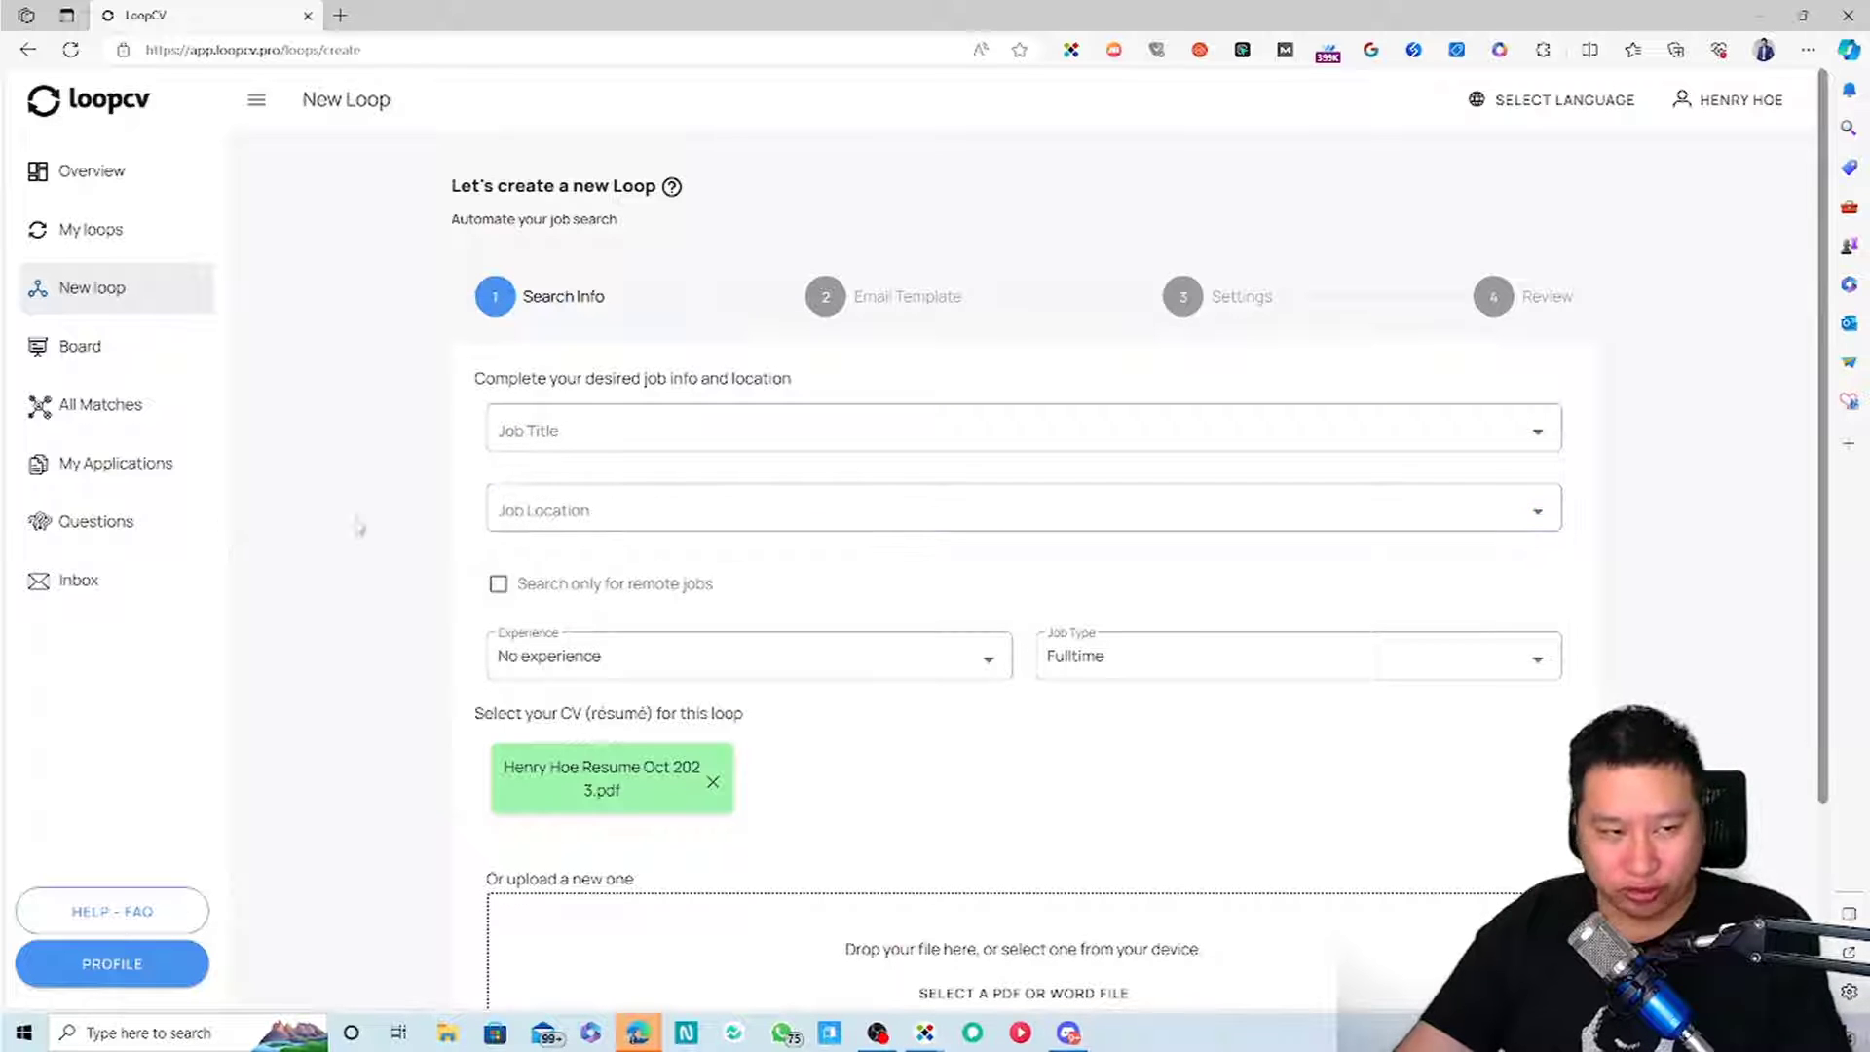
# Examine the available experience levels and job types in the new loop's search info without changing them
pyautogui.click(599, 658)
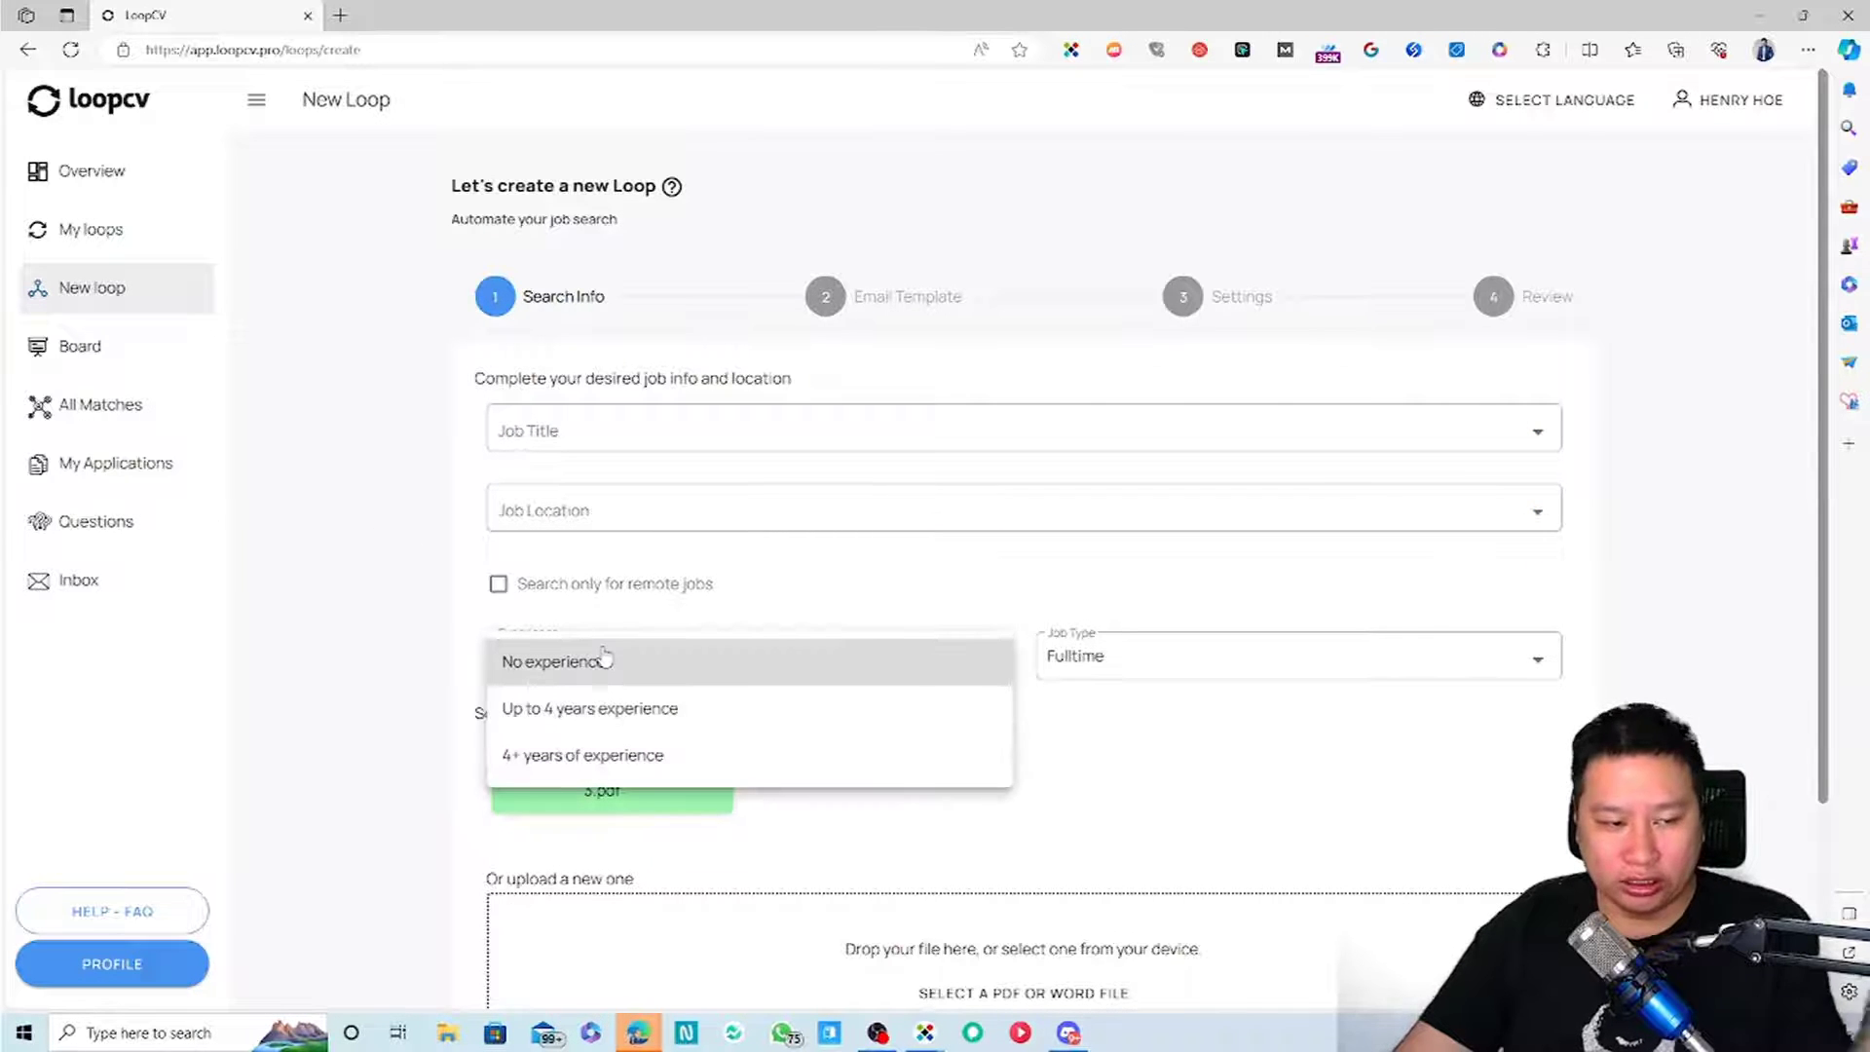
pyautogui.click(394, 693)
pyautogui.click(732, 663)
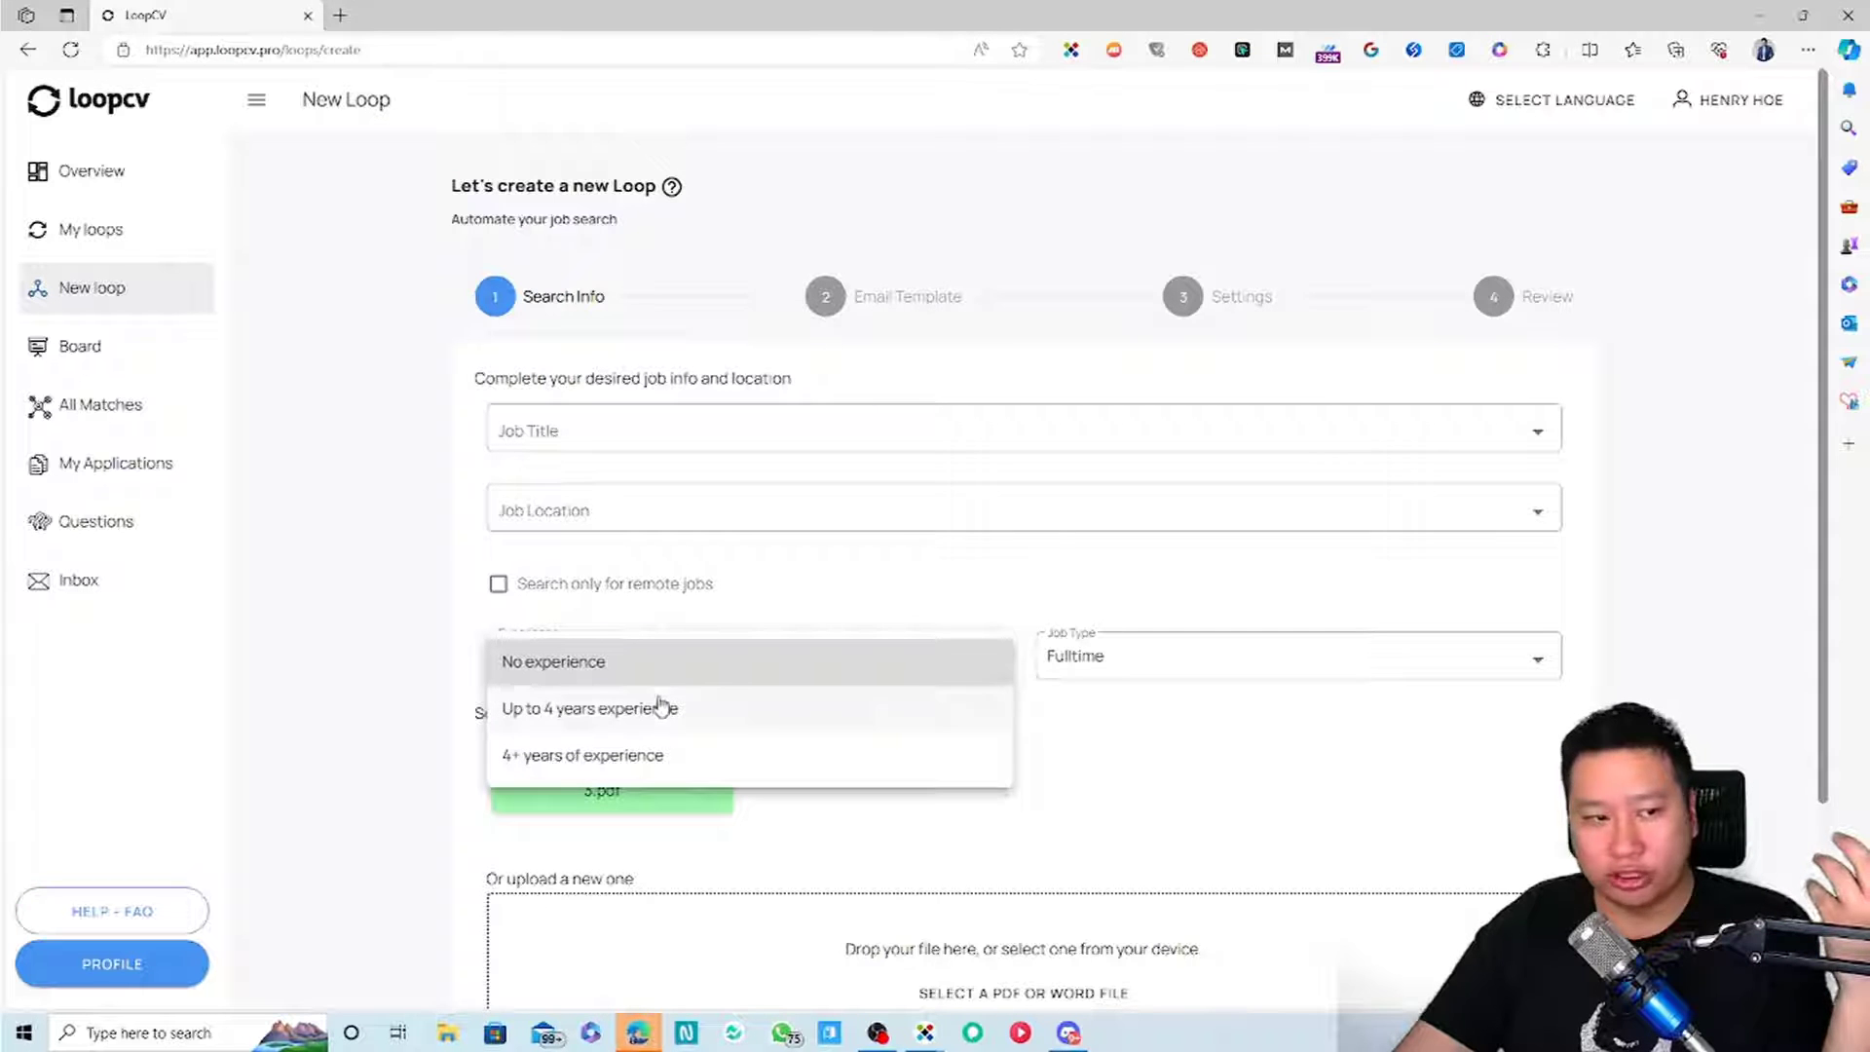
pyautogui.click(293, 702)
pyautogui.scroll(-3, 1071, 709)
pyautogui.click(1131, 421)
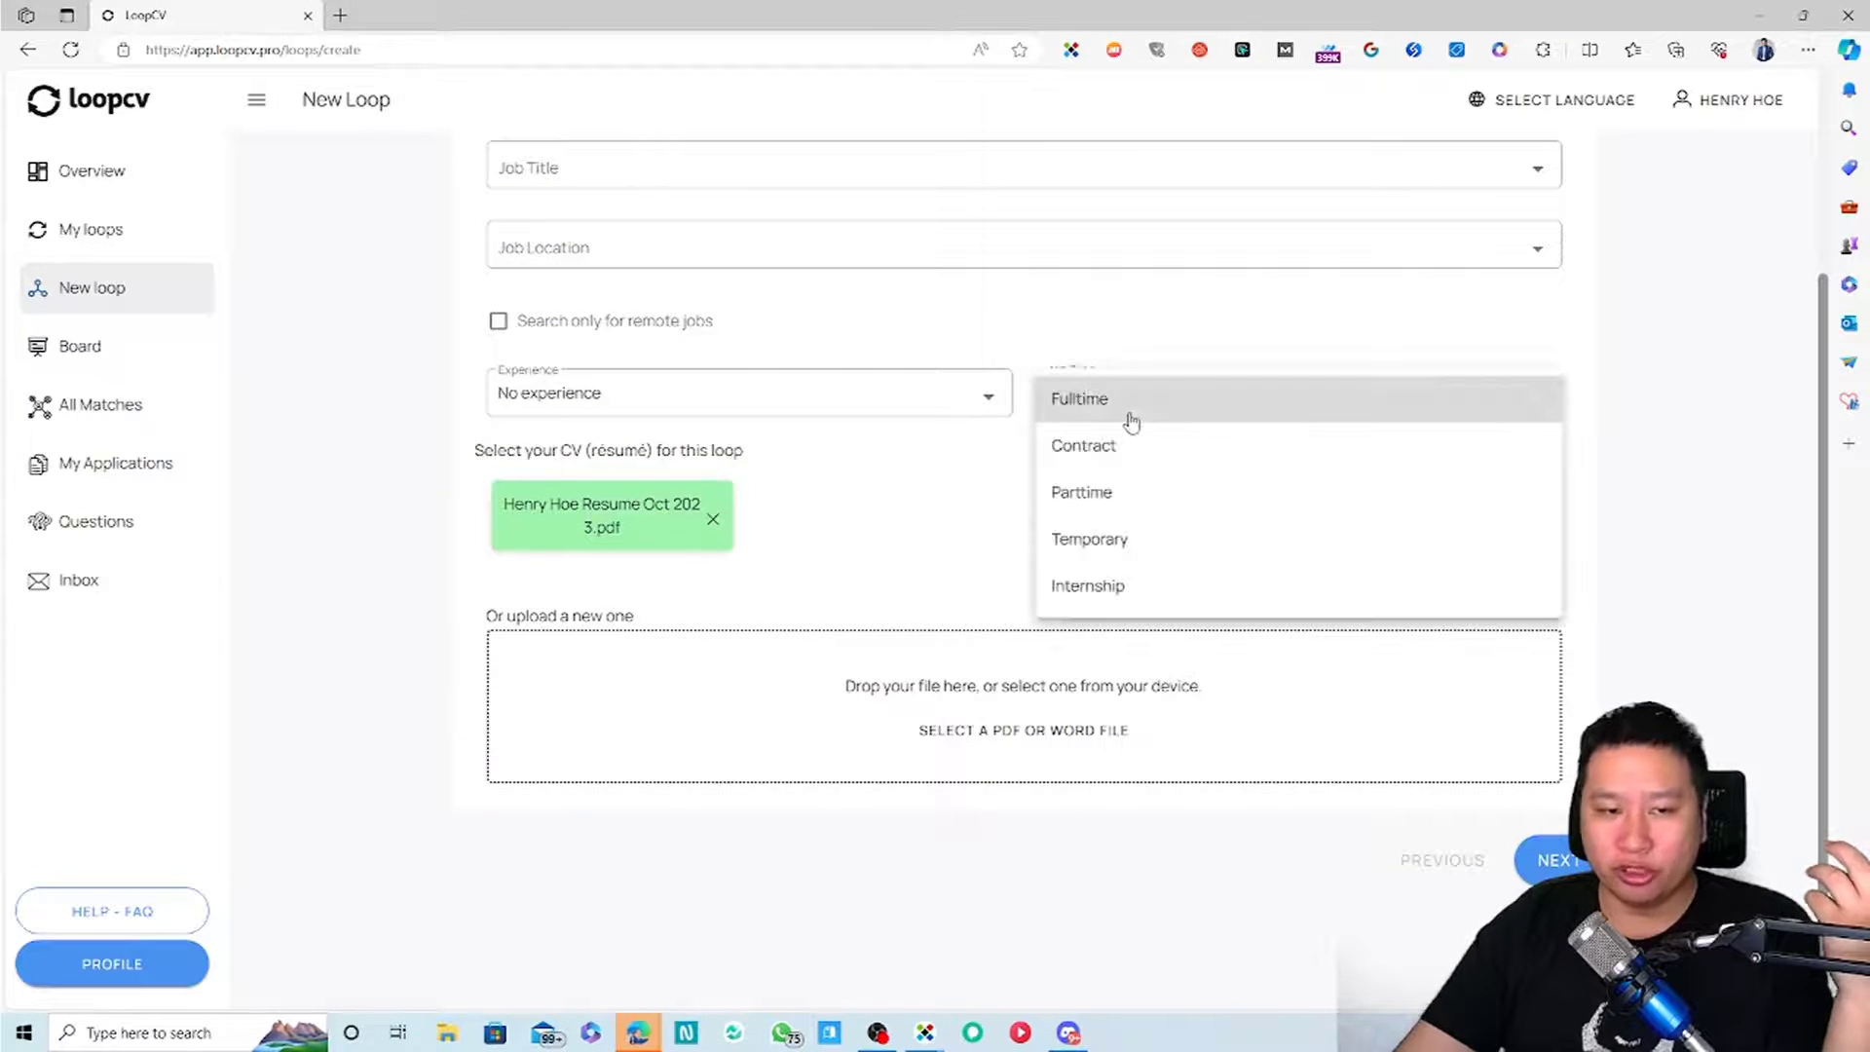
pyautogui.scroll(1, 1115, 555)
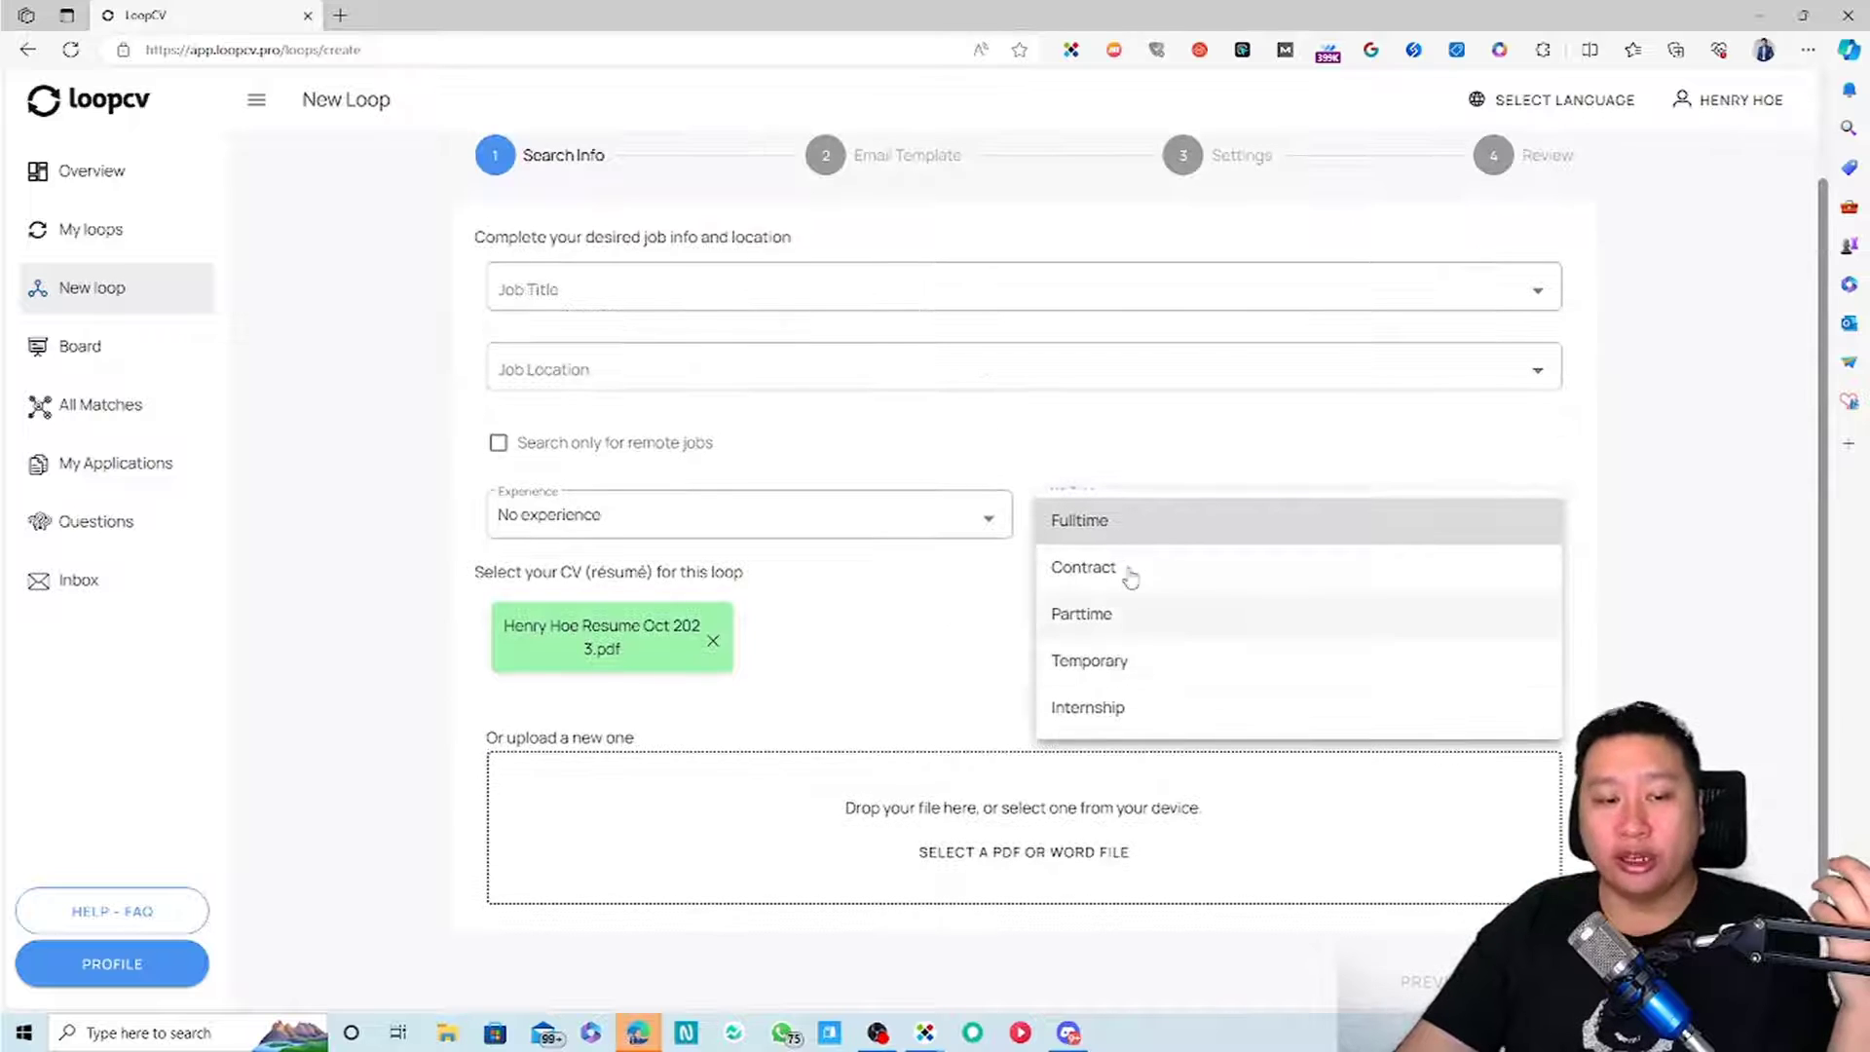
pyautogui.click(970, 643)
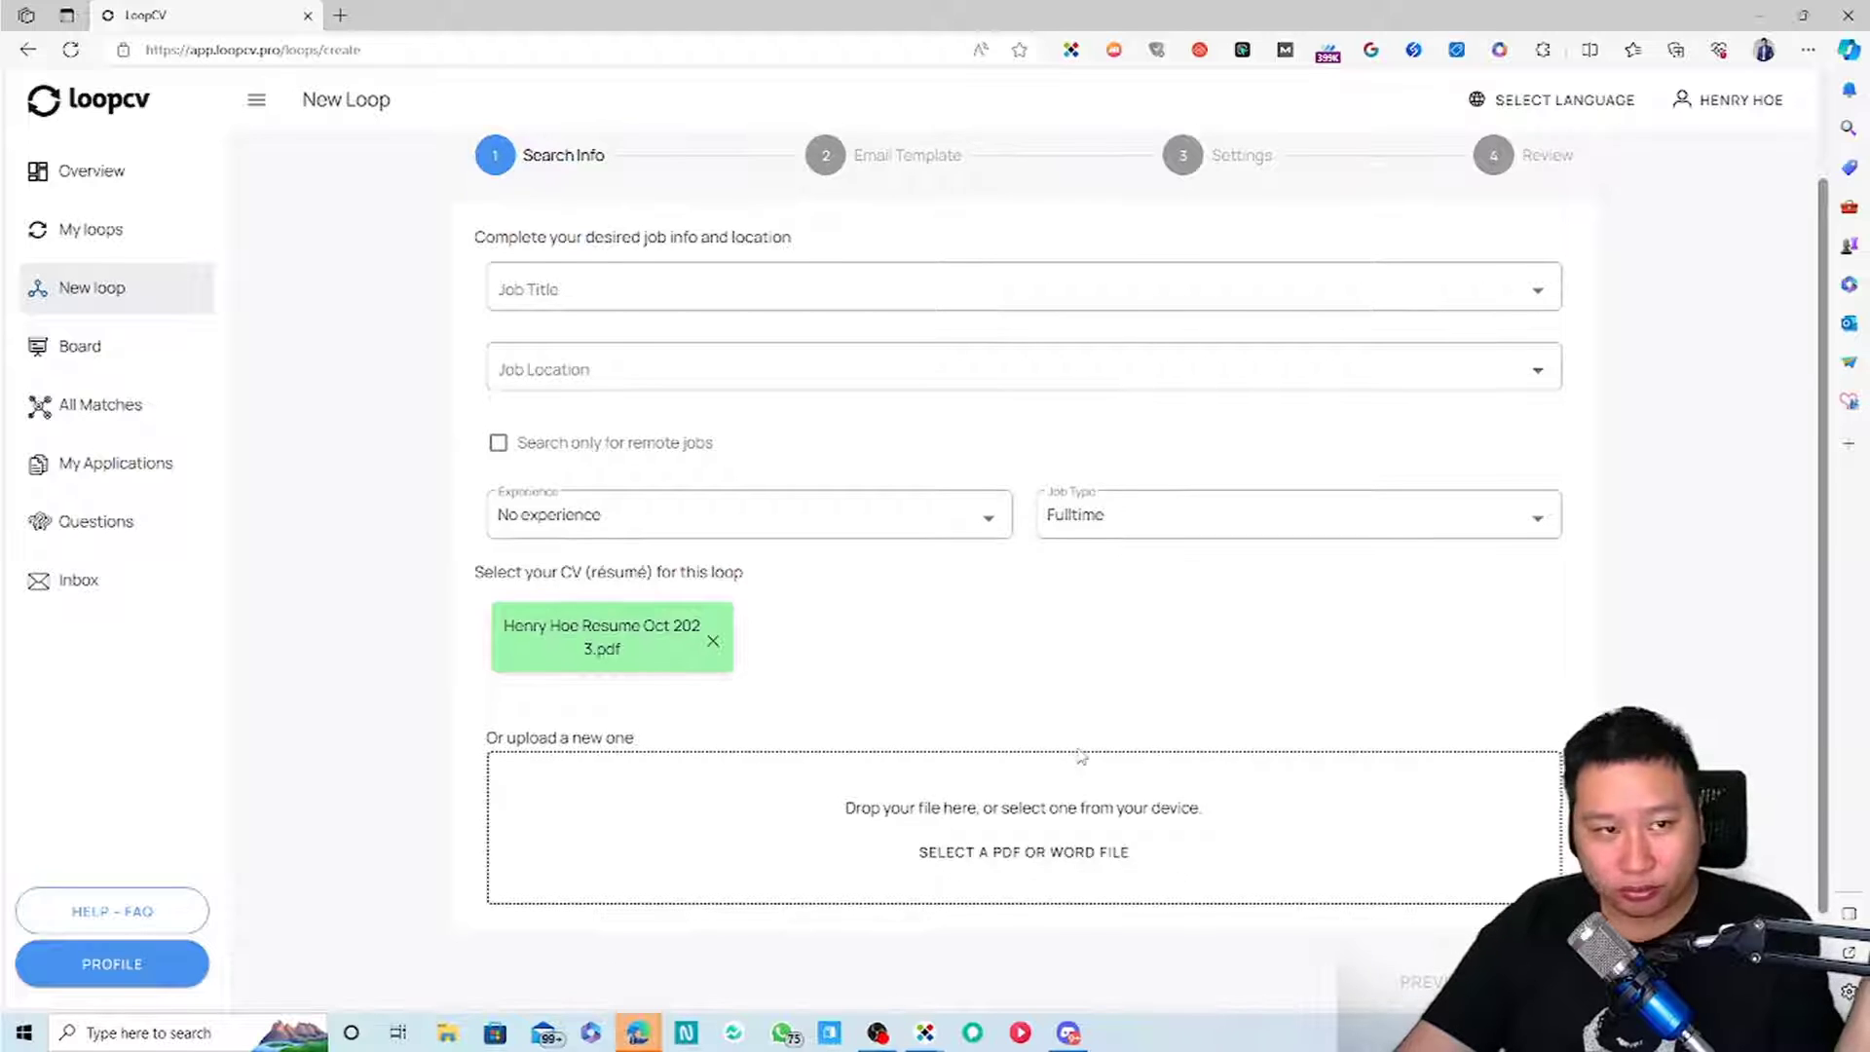
# Set the loop's job title to Software Technician and its job location to London, United Kingdom
pyautogui.click(655, 290)
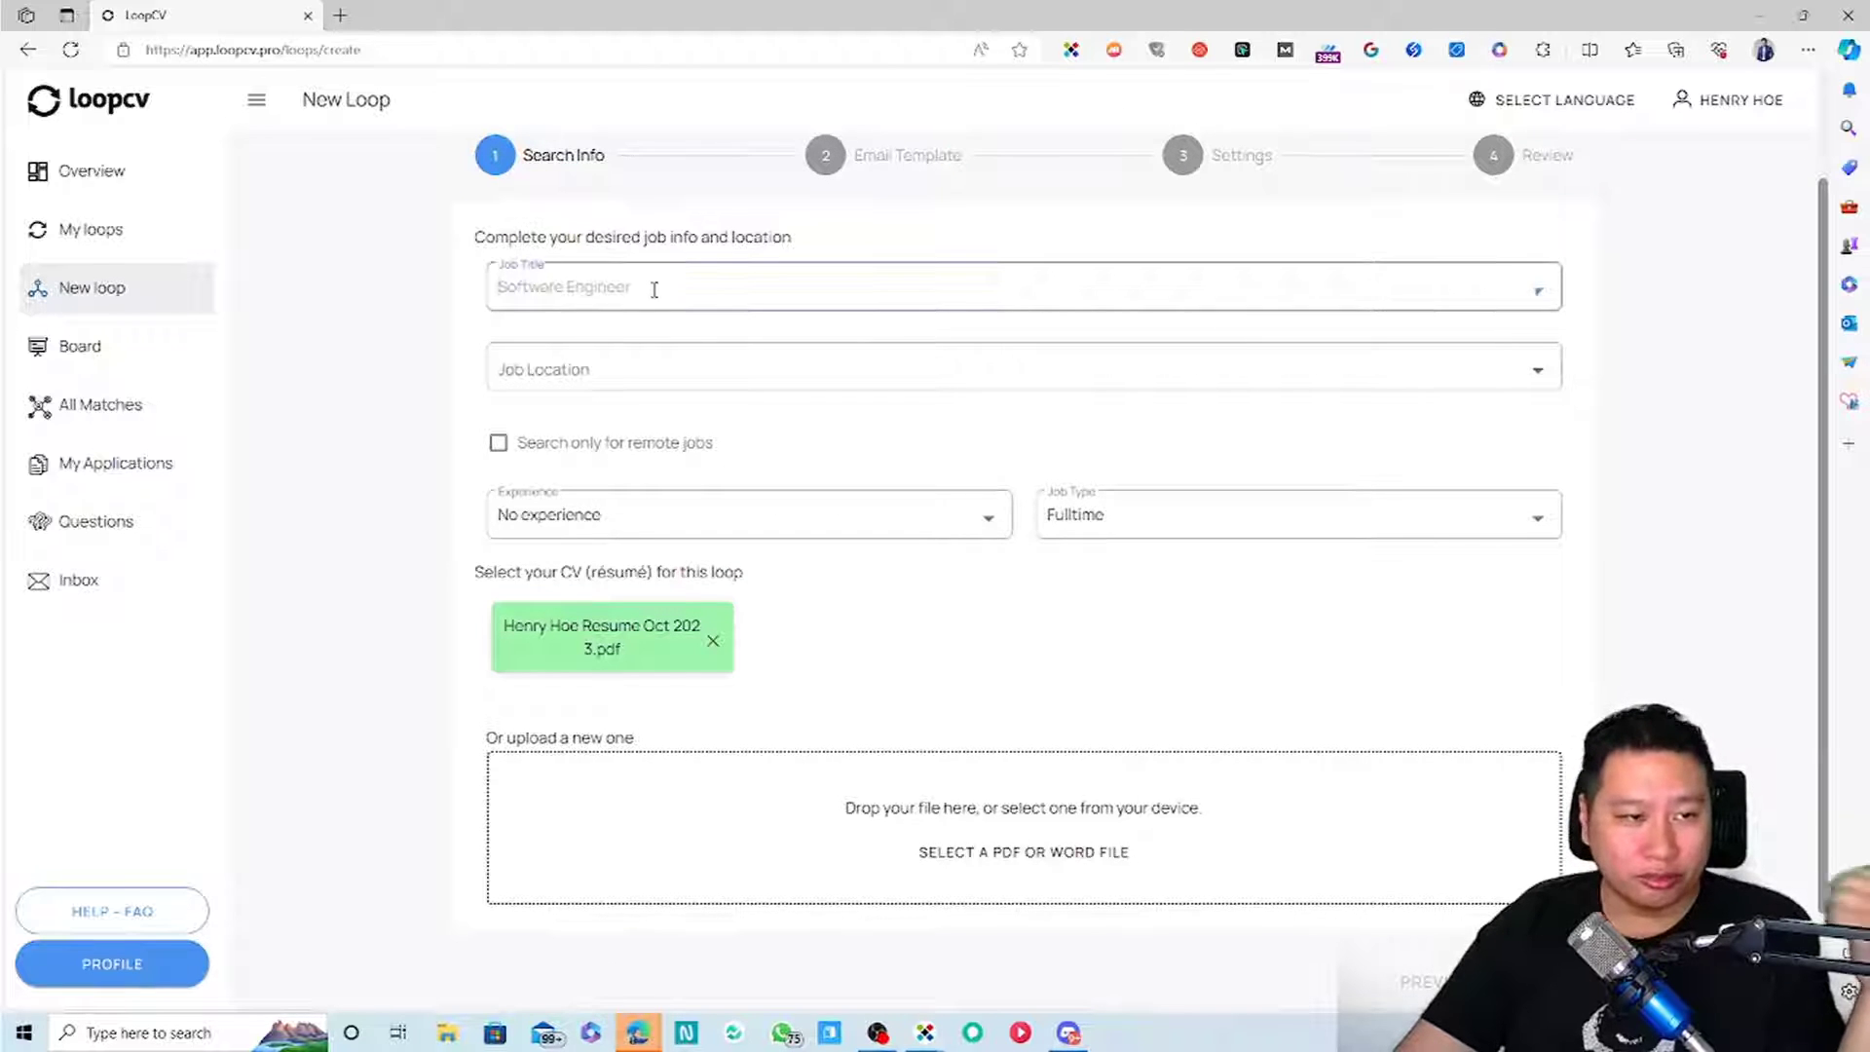
pyautogui.write('software')
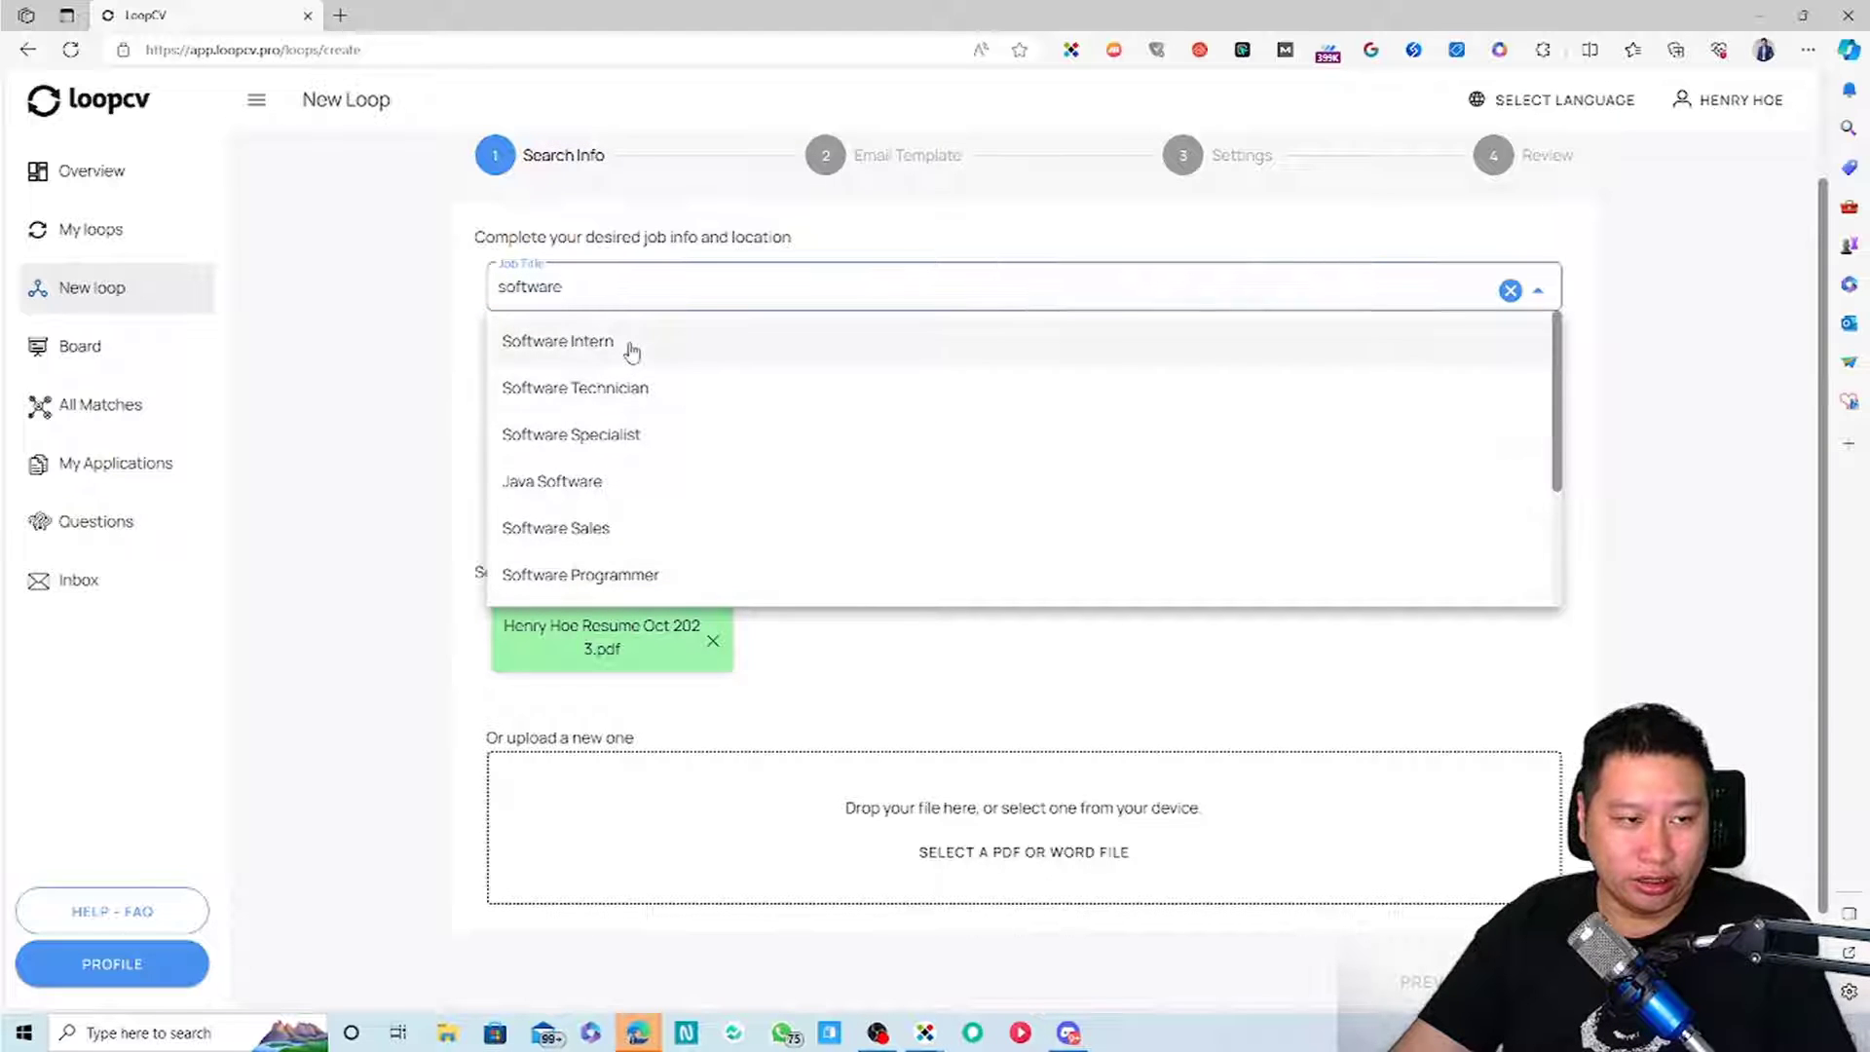
pyautogui.click(628, 391)
pyautogui.click(665, 380)
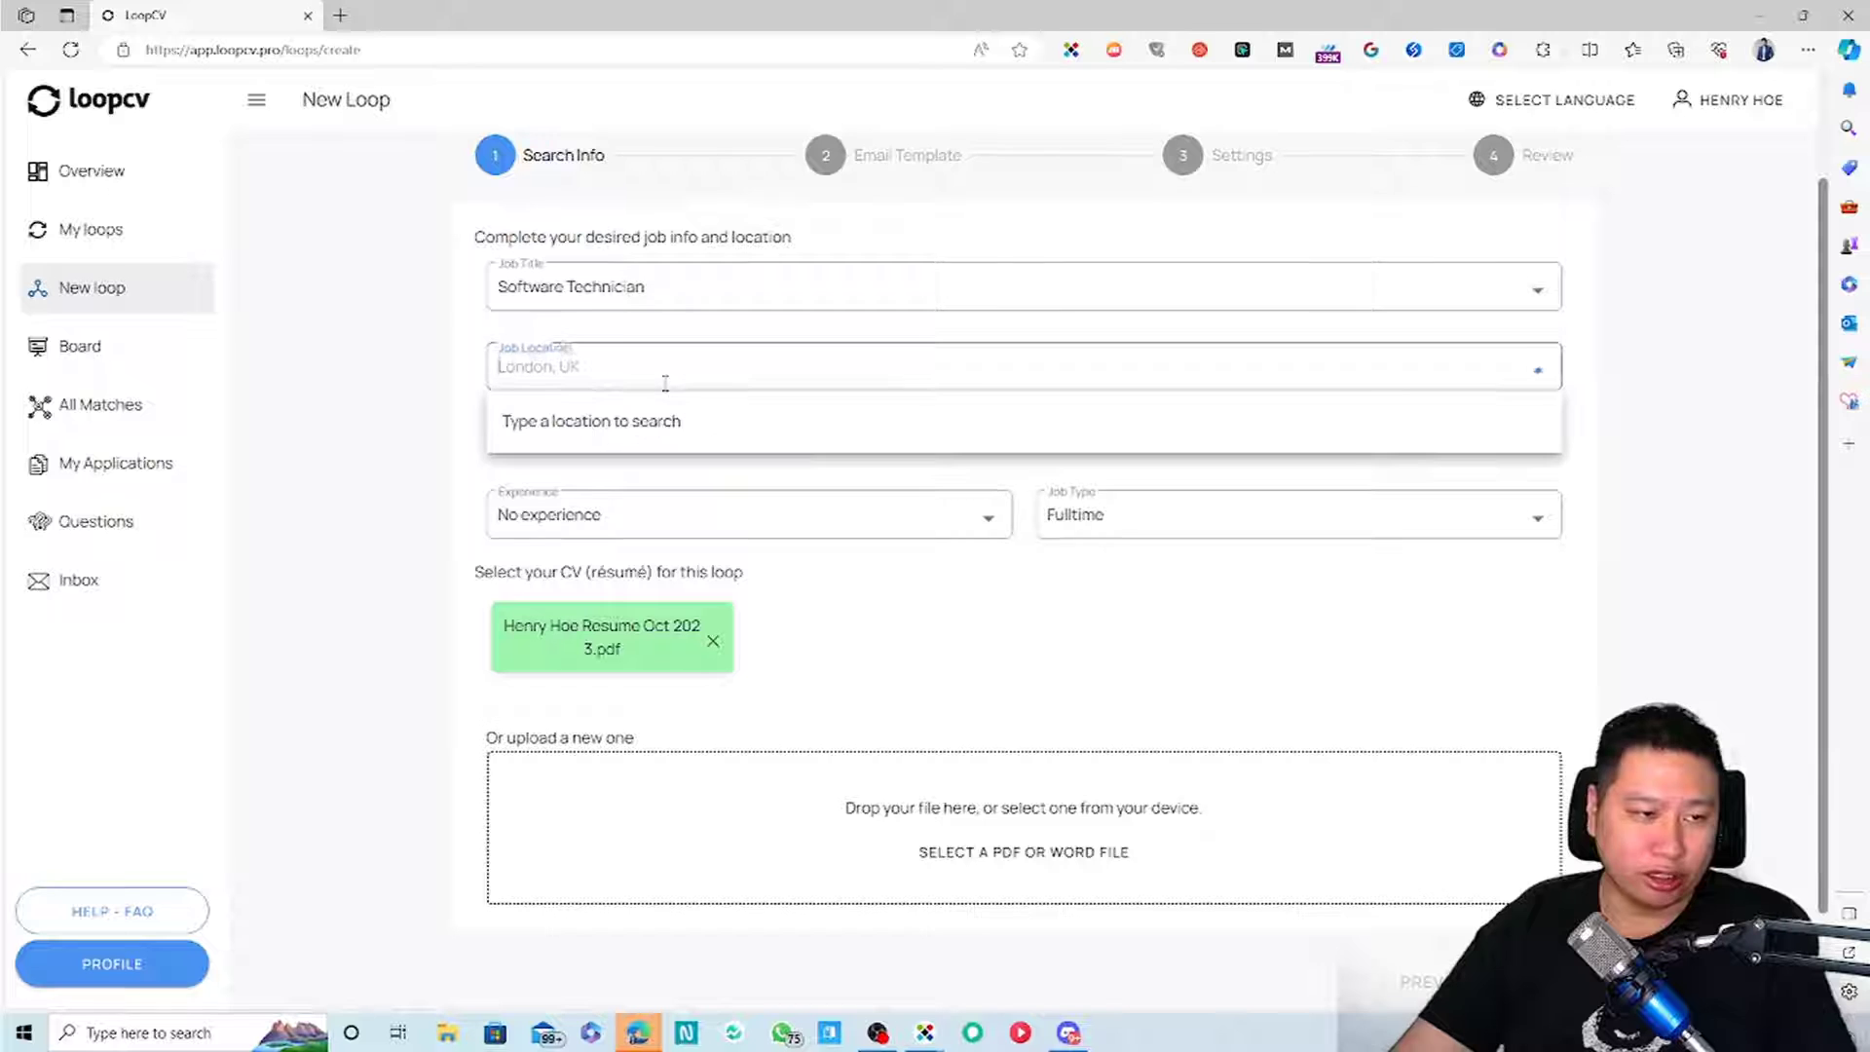
pyautogui.write('london')
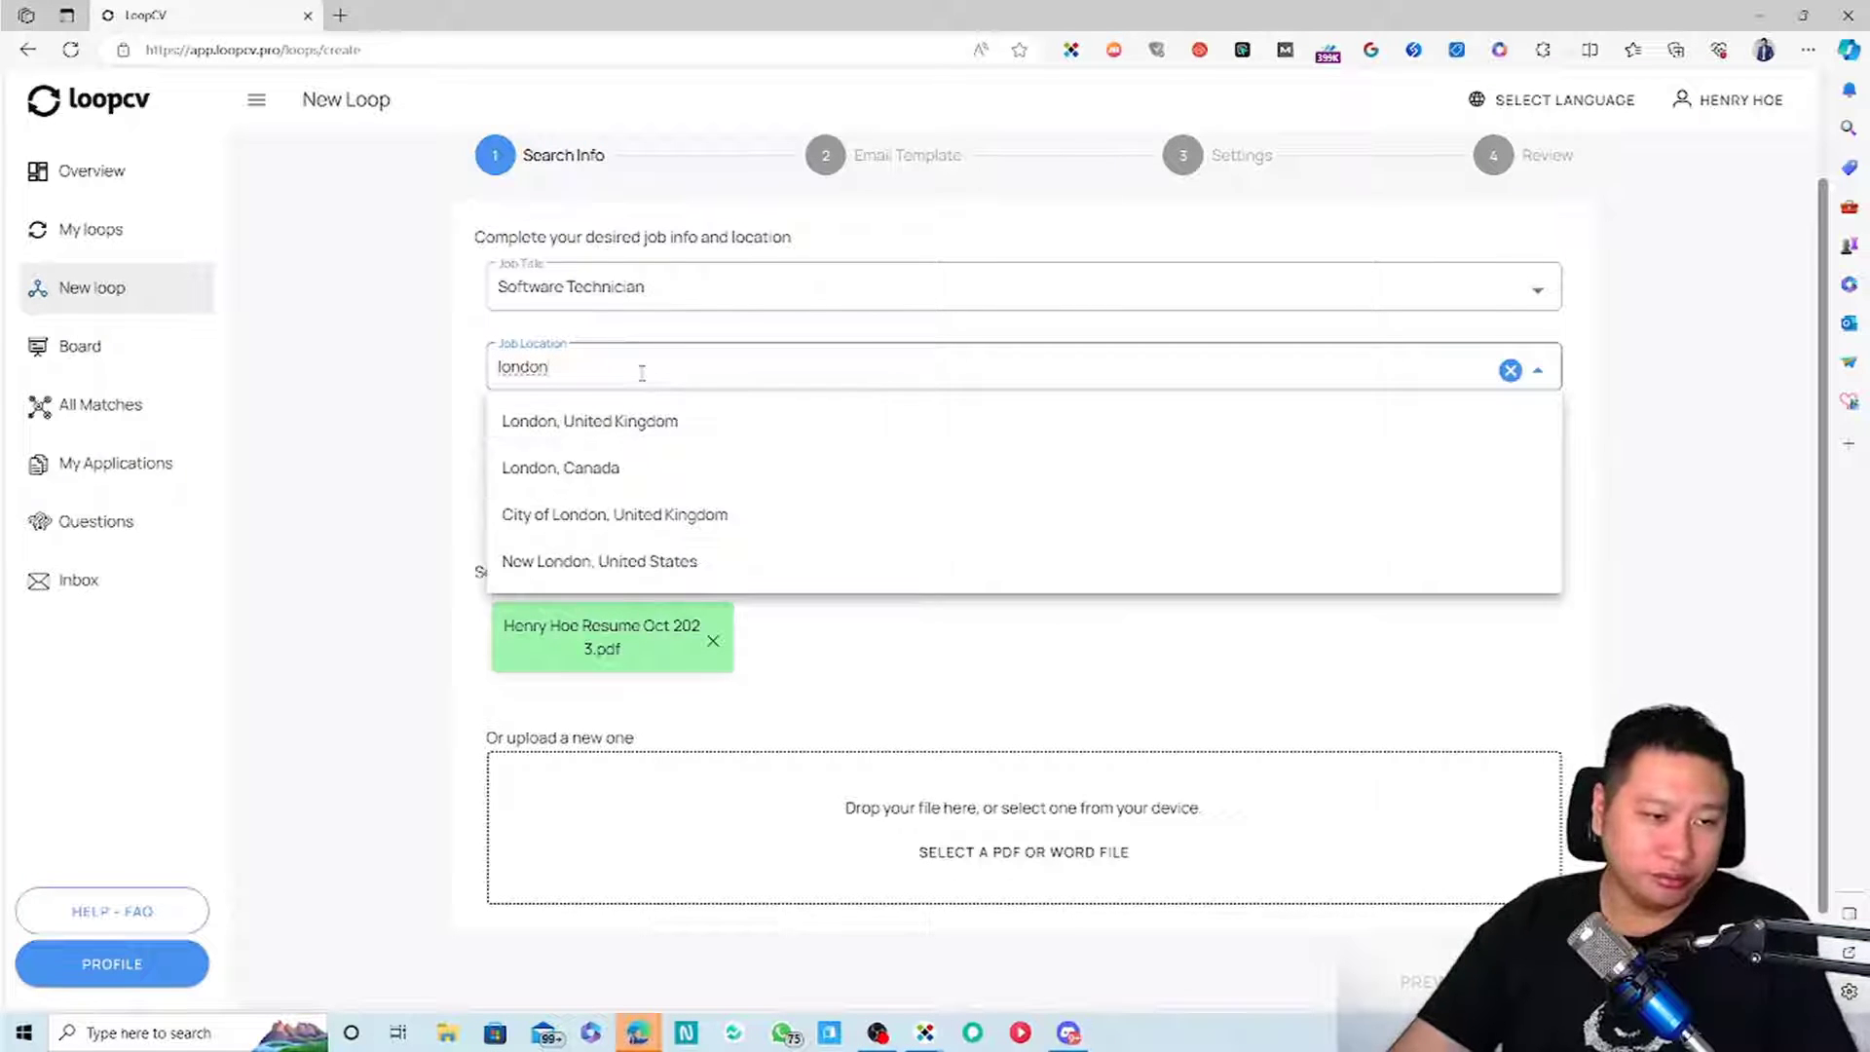
pyautogui.press('Return')
pyautogui.click(406, 463)
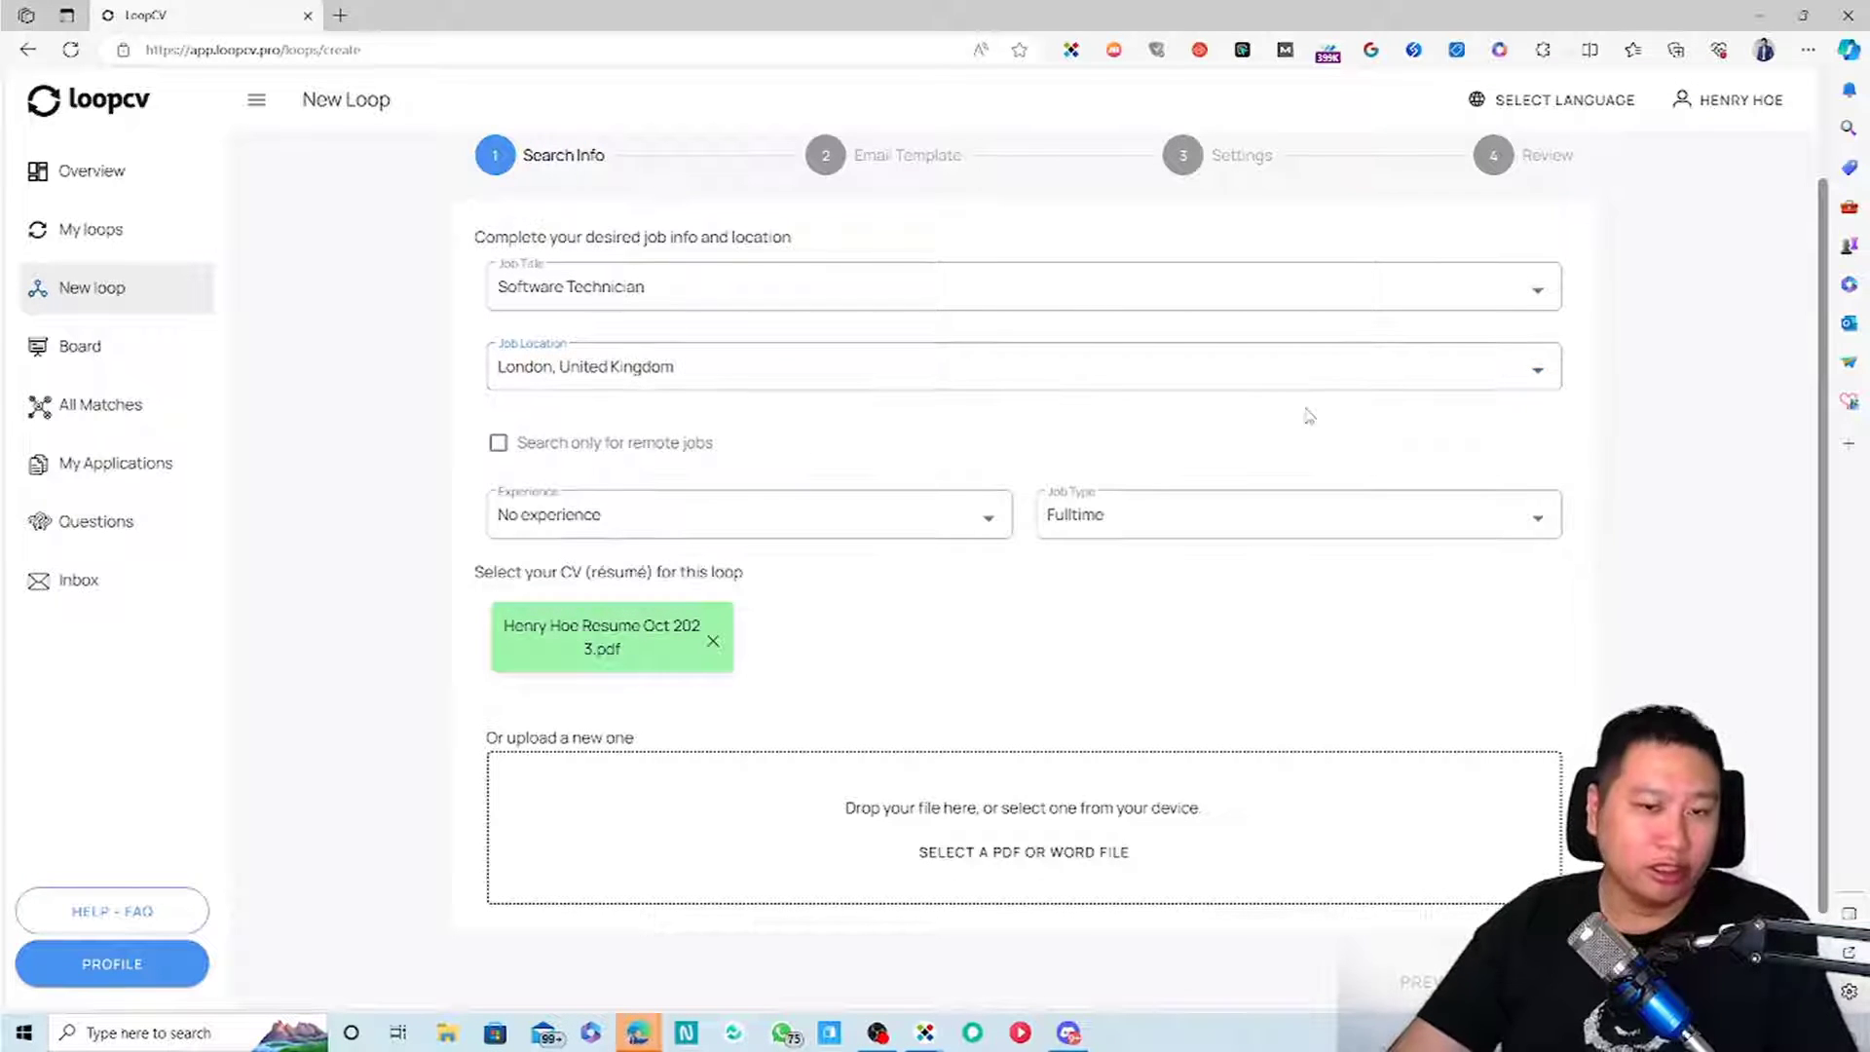
# Try restricting the search to remote jobs anywhere in the world, and clear the remote-only option again
pyautogui.click(562, 448)
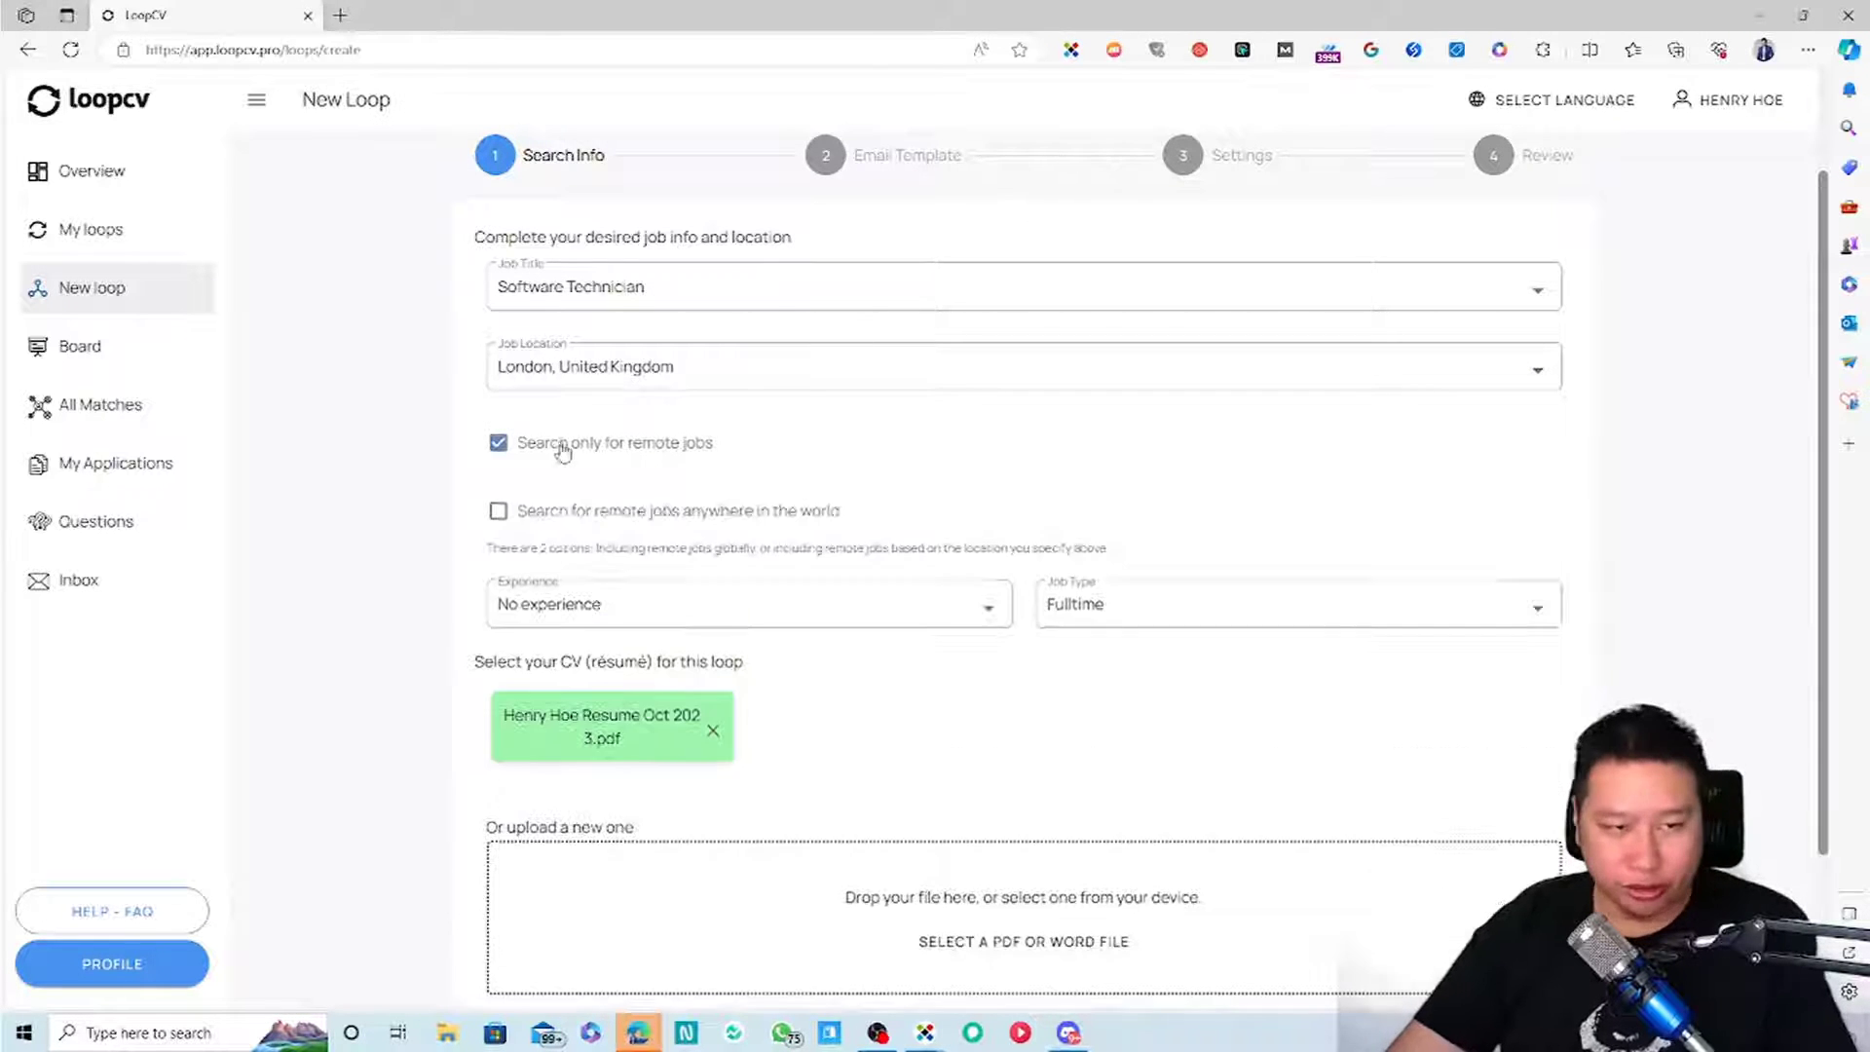
pyautogui.click(646, 519)
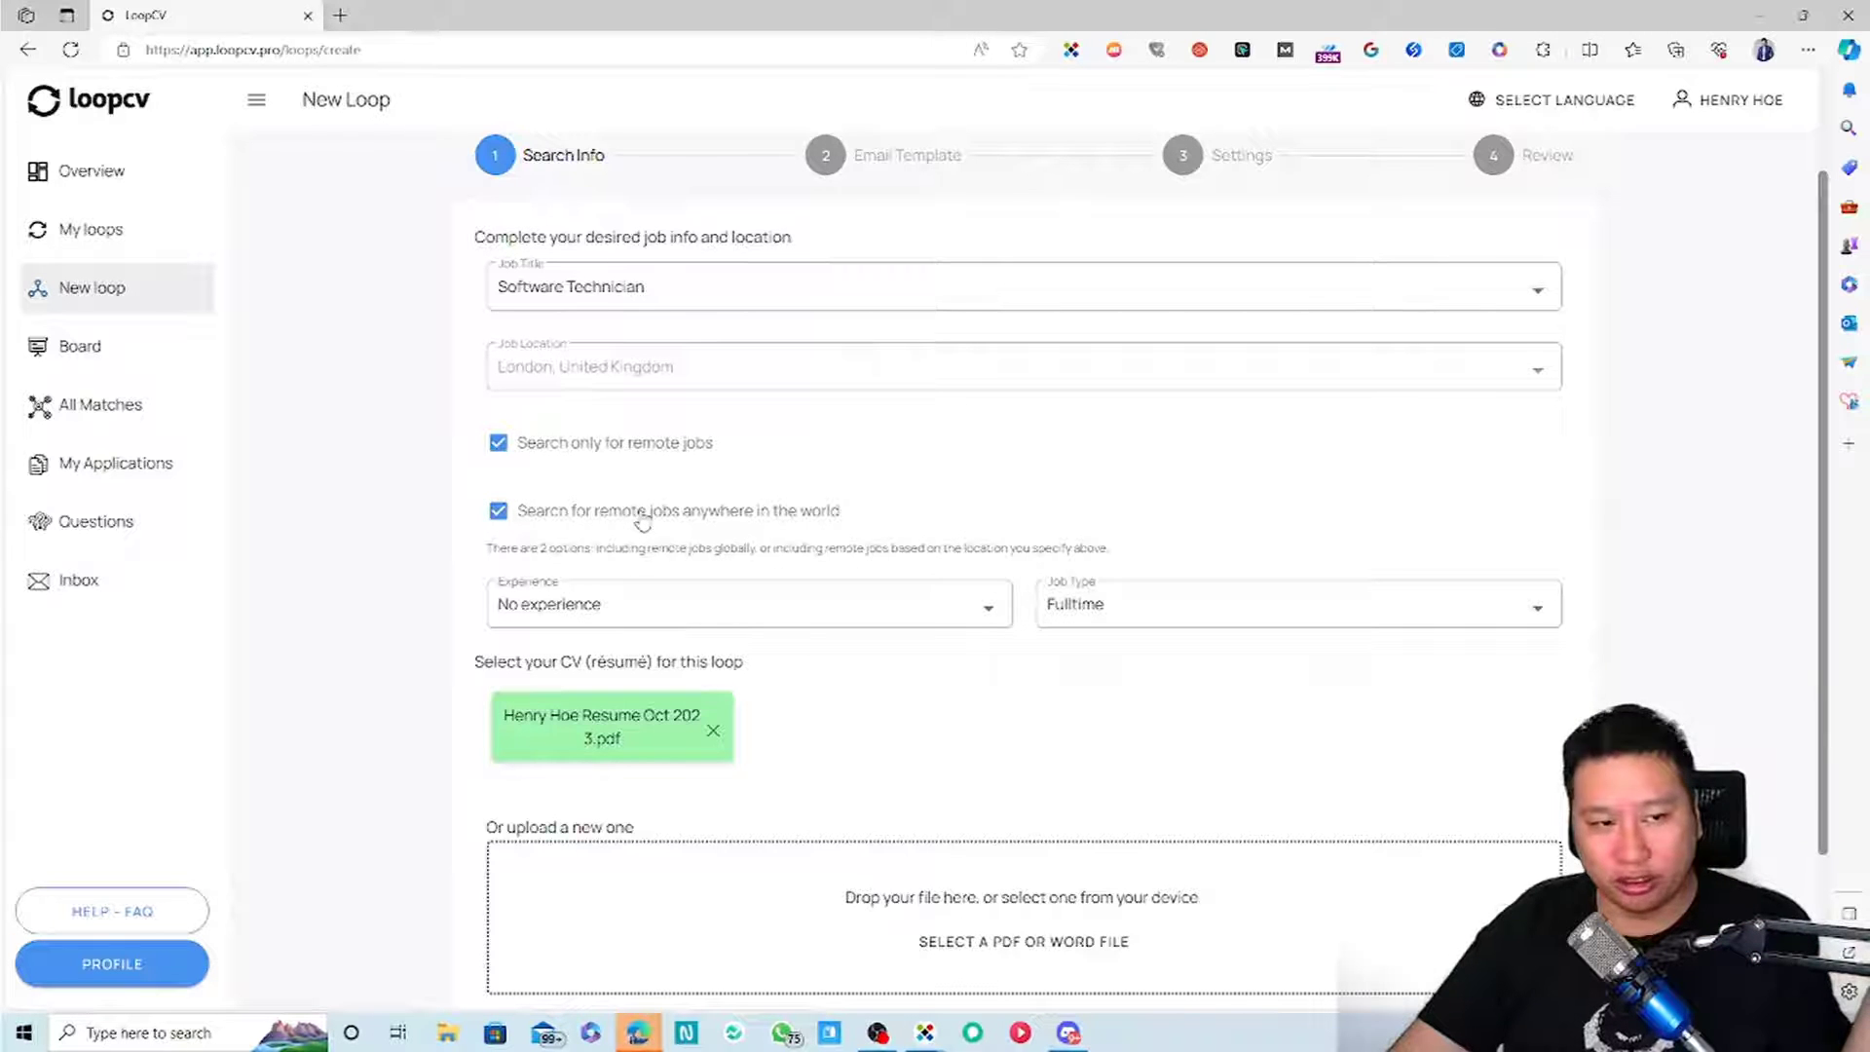
pyautogui.click(611, 446)
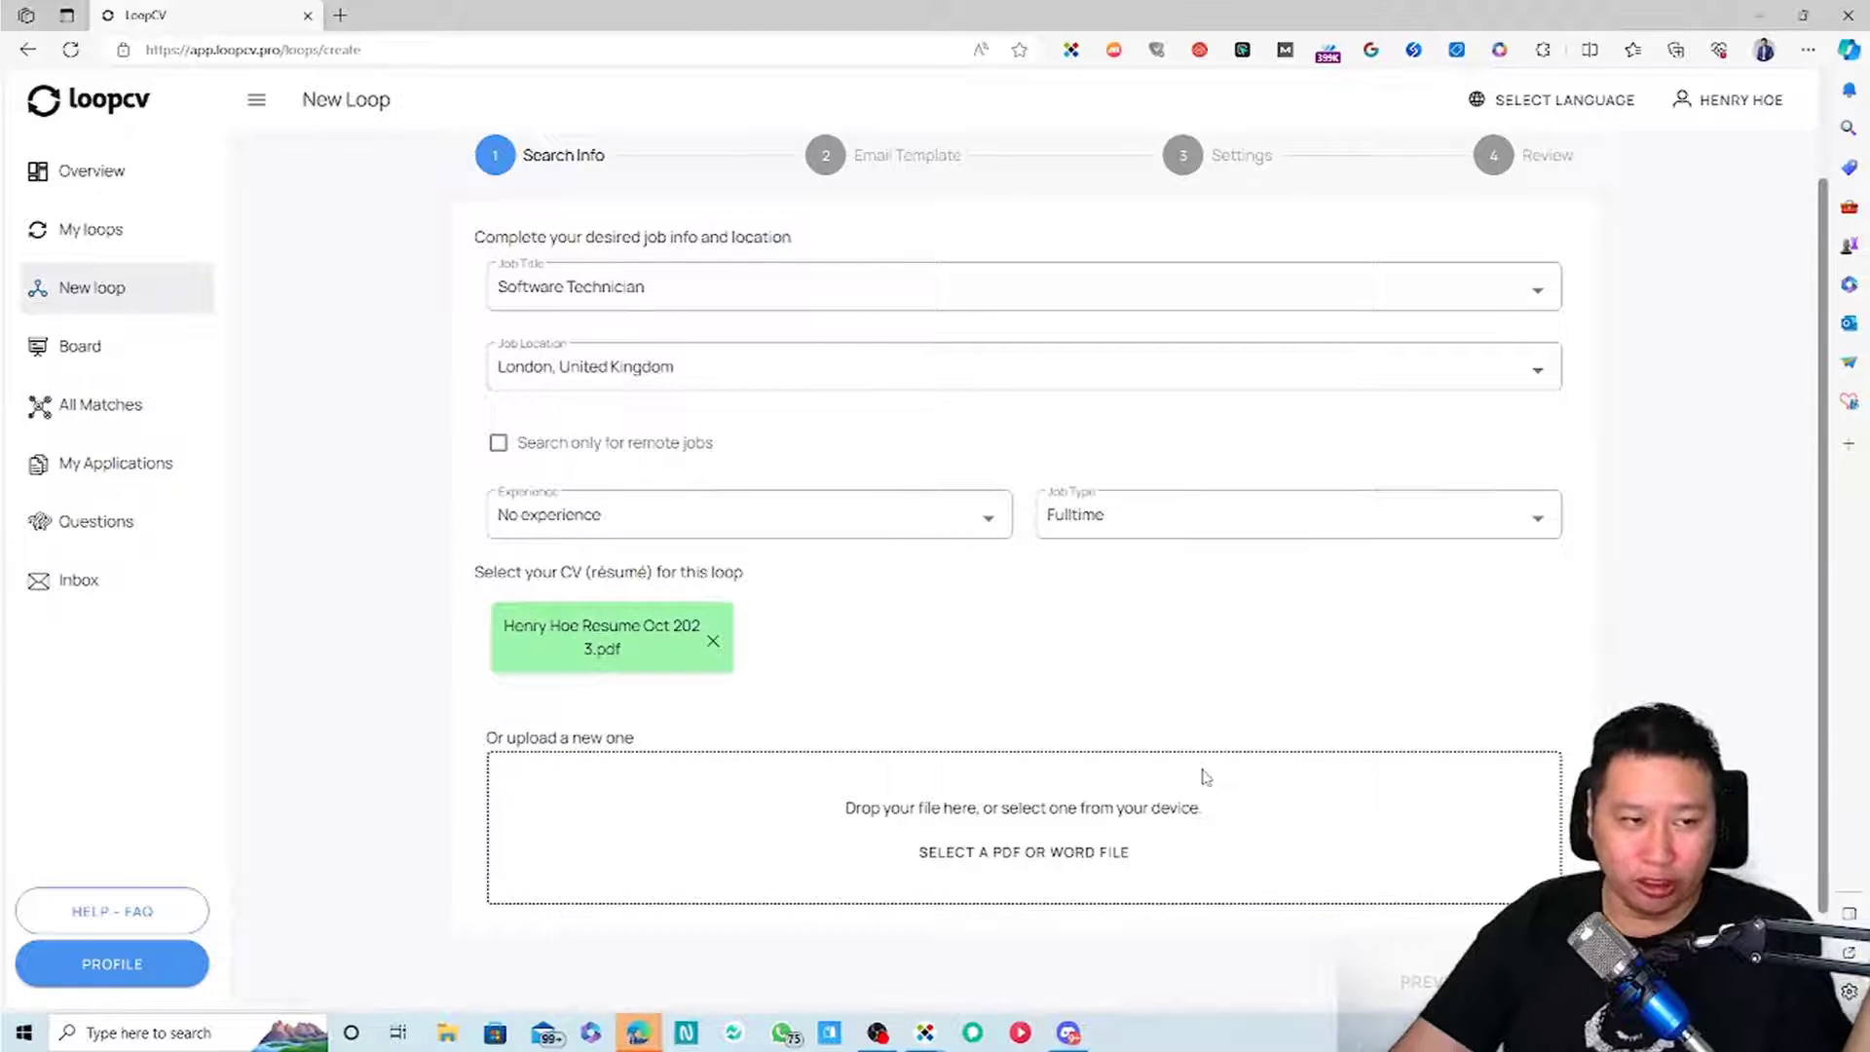
# Continue to the loop's email template stage and look through the popular templates
pyautogui.scroll(-2, 1208, 779)
pyautogui.click(1552, 856)
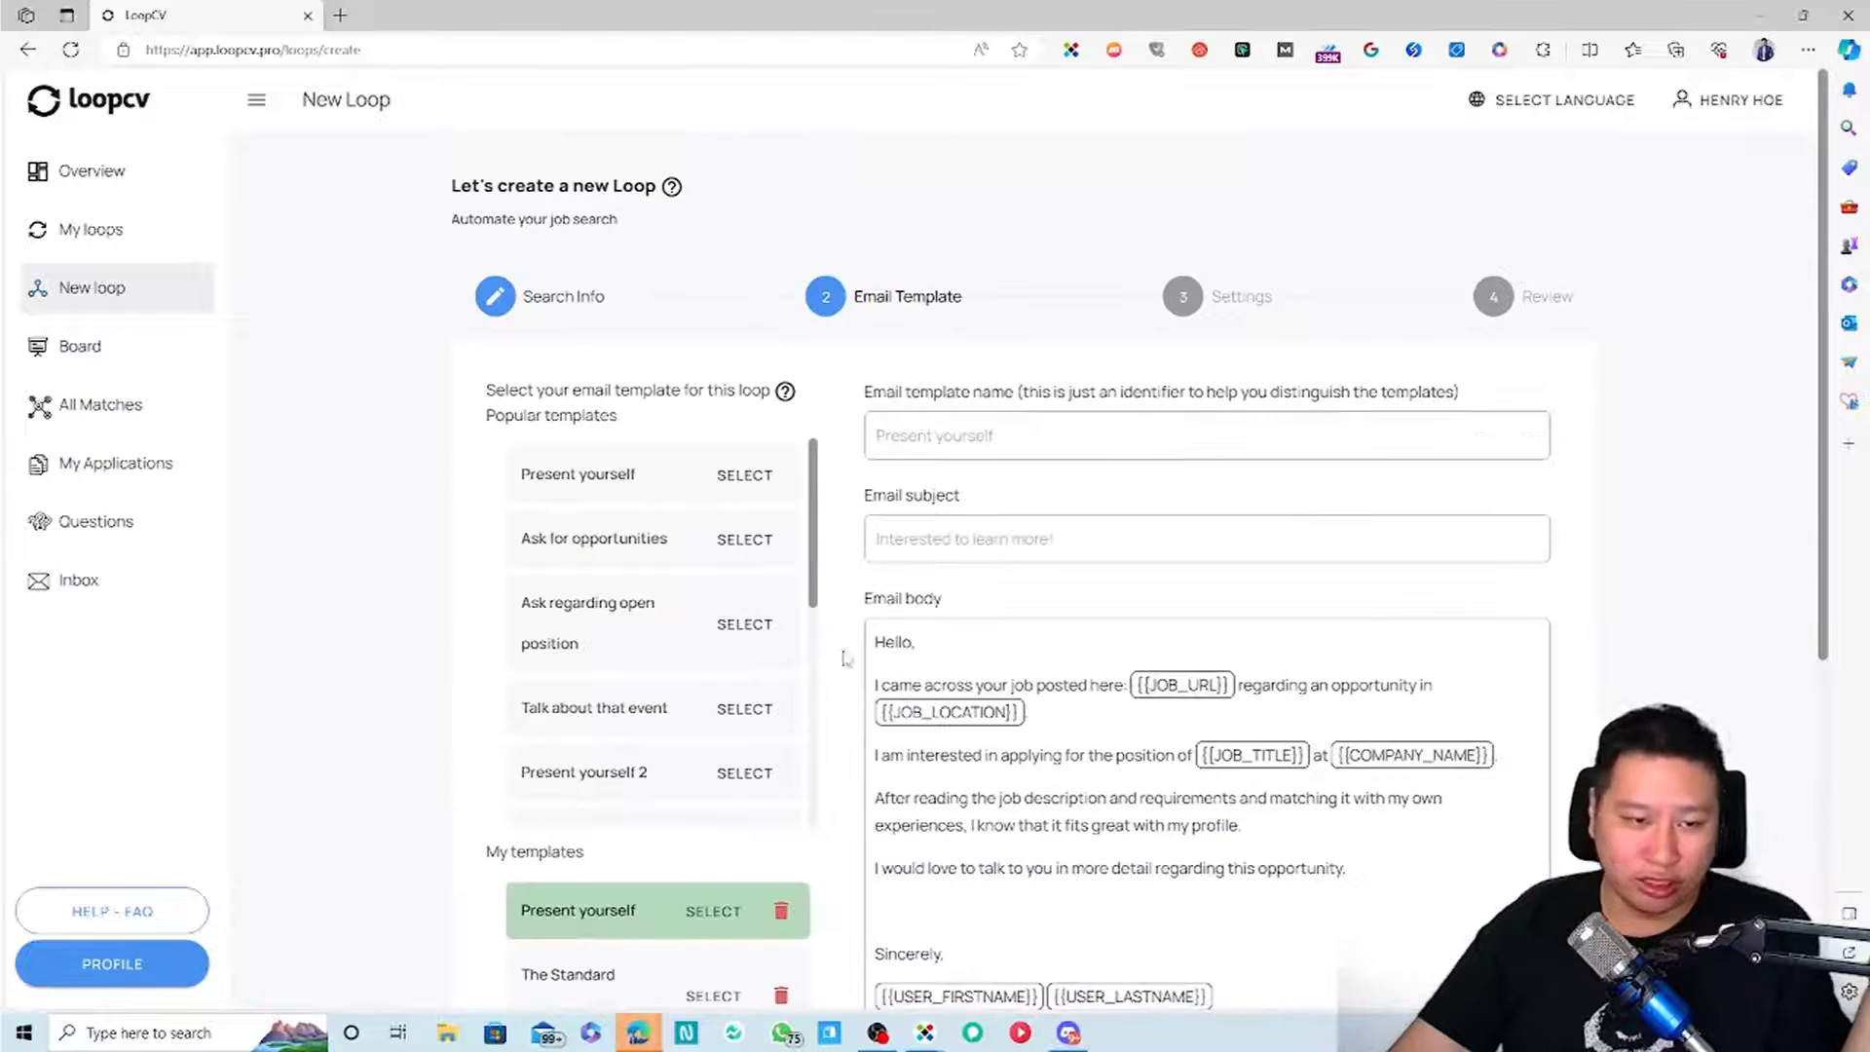
pyautogui.scroll(-3, 1600, 529)
pyautogui.scroll(-1, 1600, 529)
pyautogui.scroll(3, 662, 613)
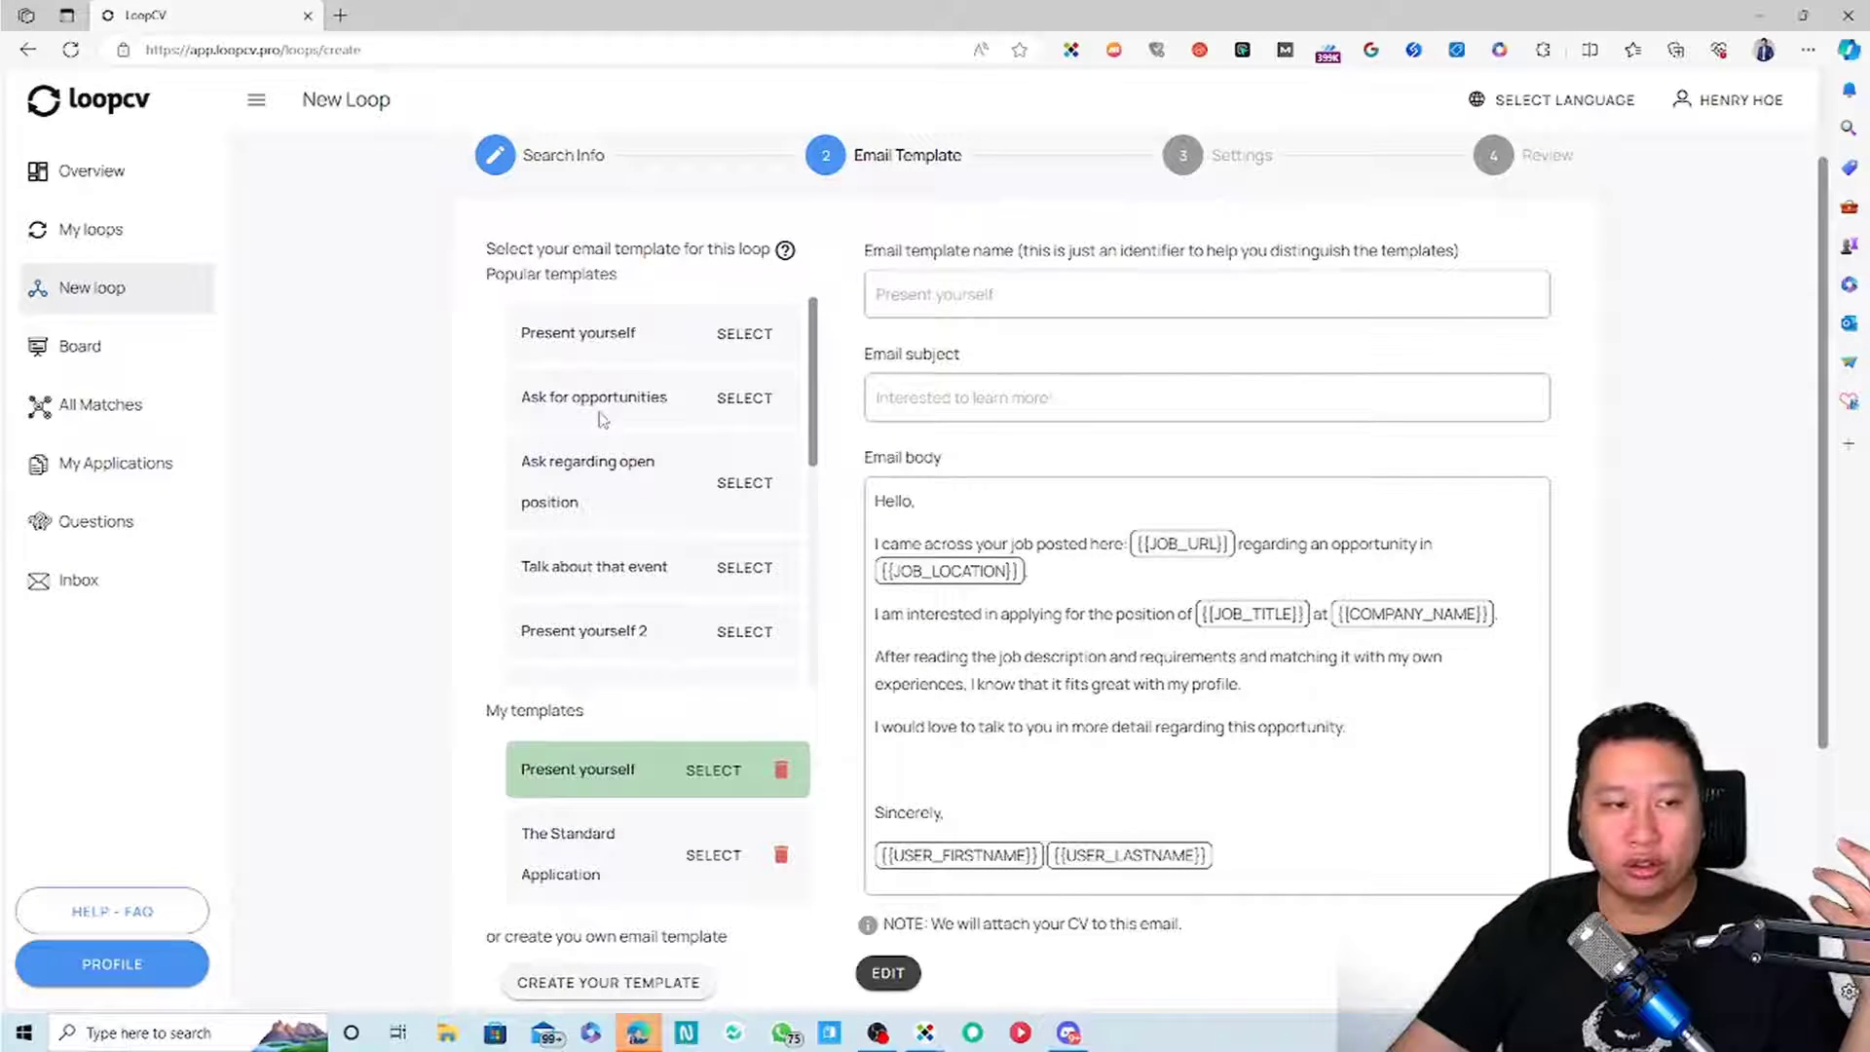
pyautogui.scroll(-6, 602, 418)
pyautogui.scroll(2, 584, 624)
pyautogui.scroll(-2, 635, 589)
pyautogui.scroll(5, 694, 593)
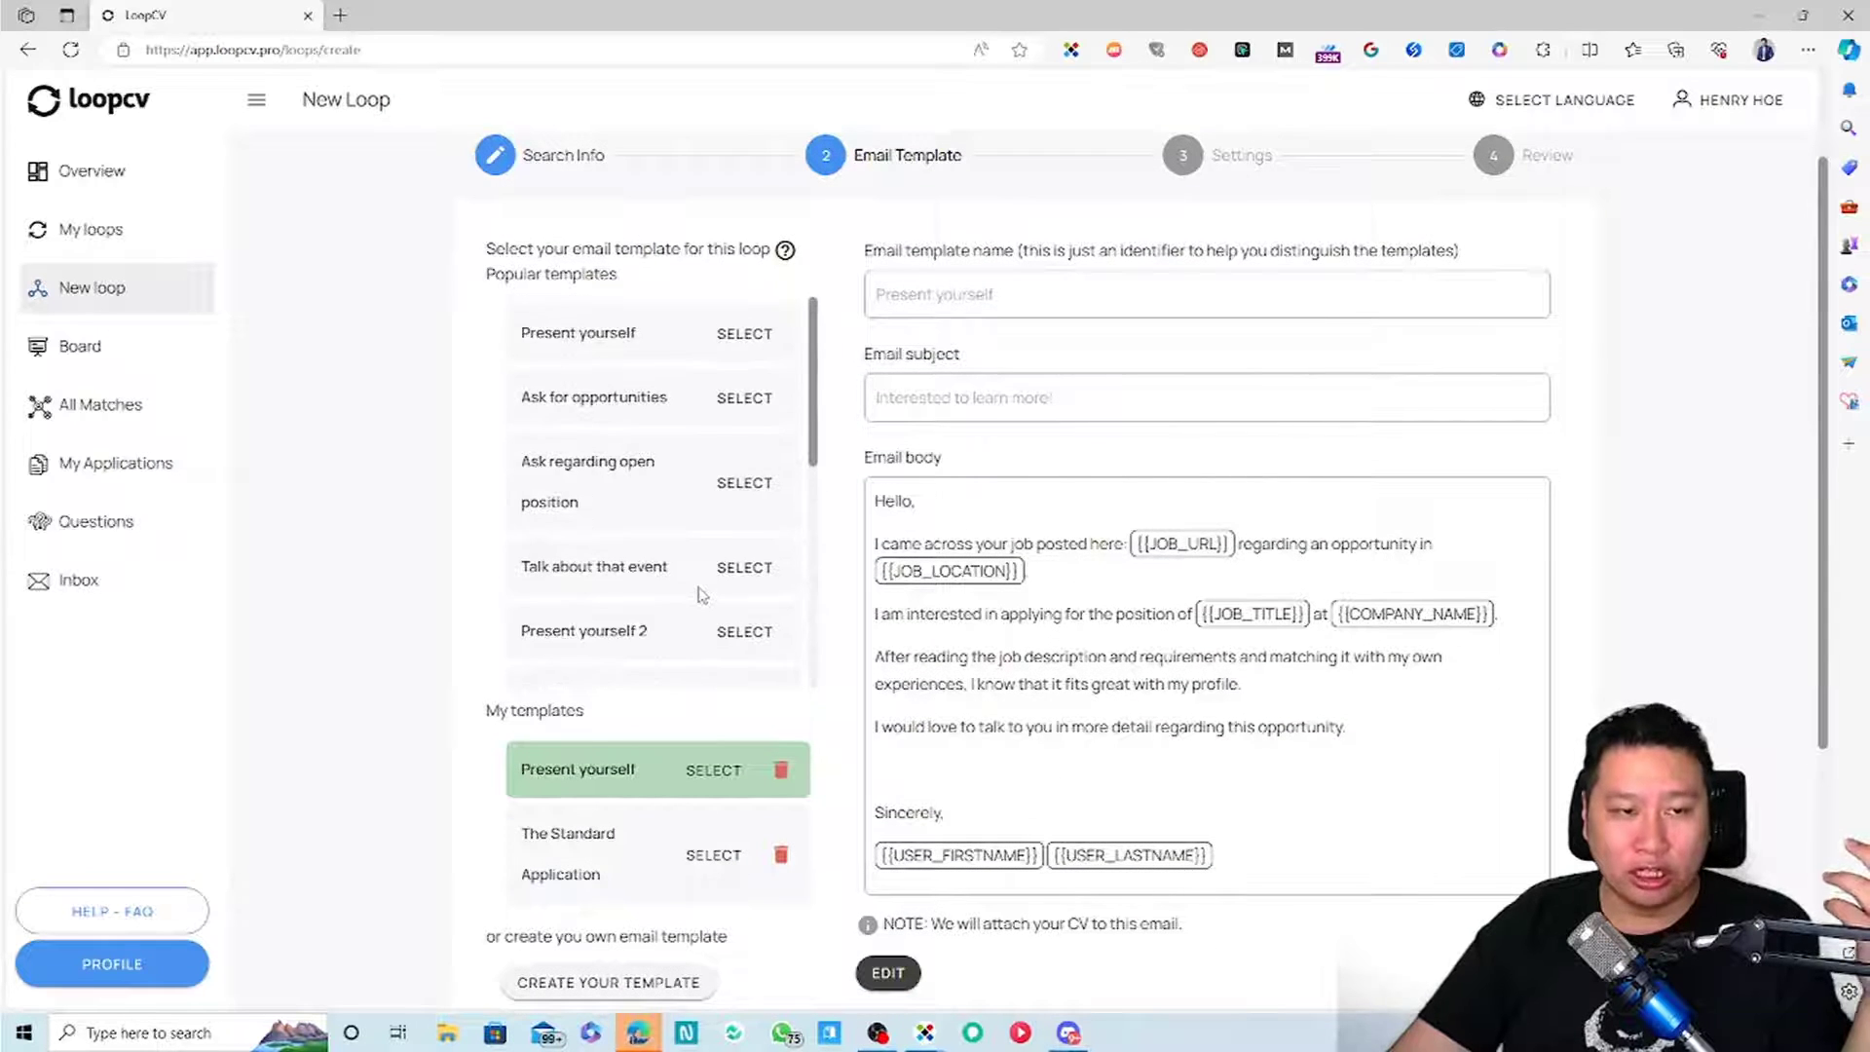
pyautogui.scroll(-2, 687, 546)
pyautogui.scroll(3, 598, 396)
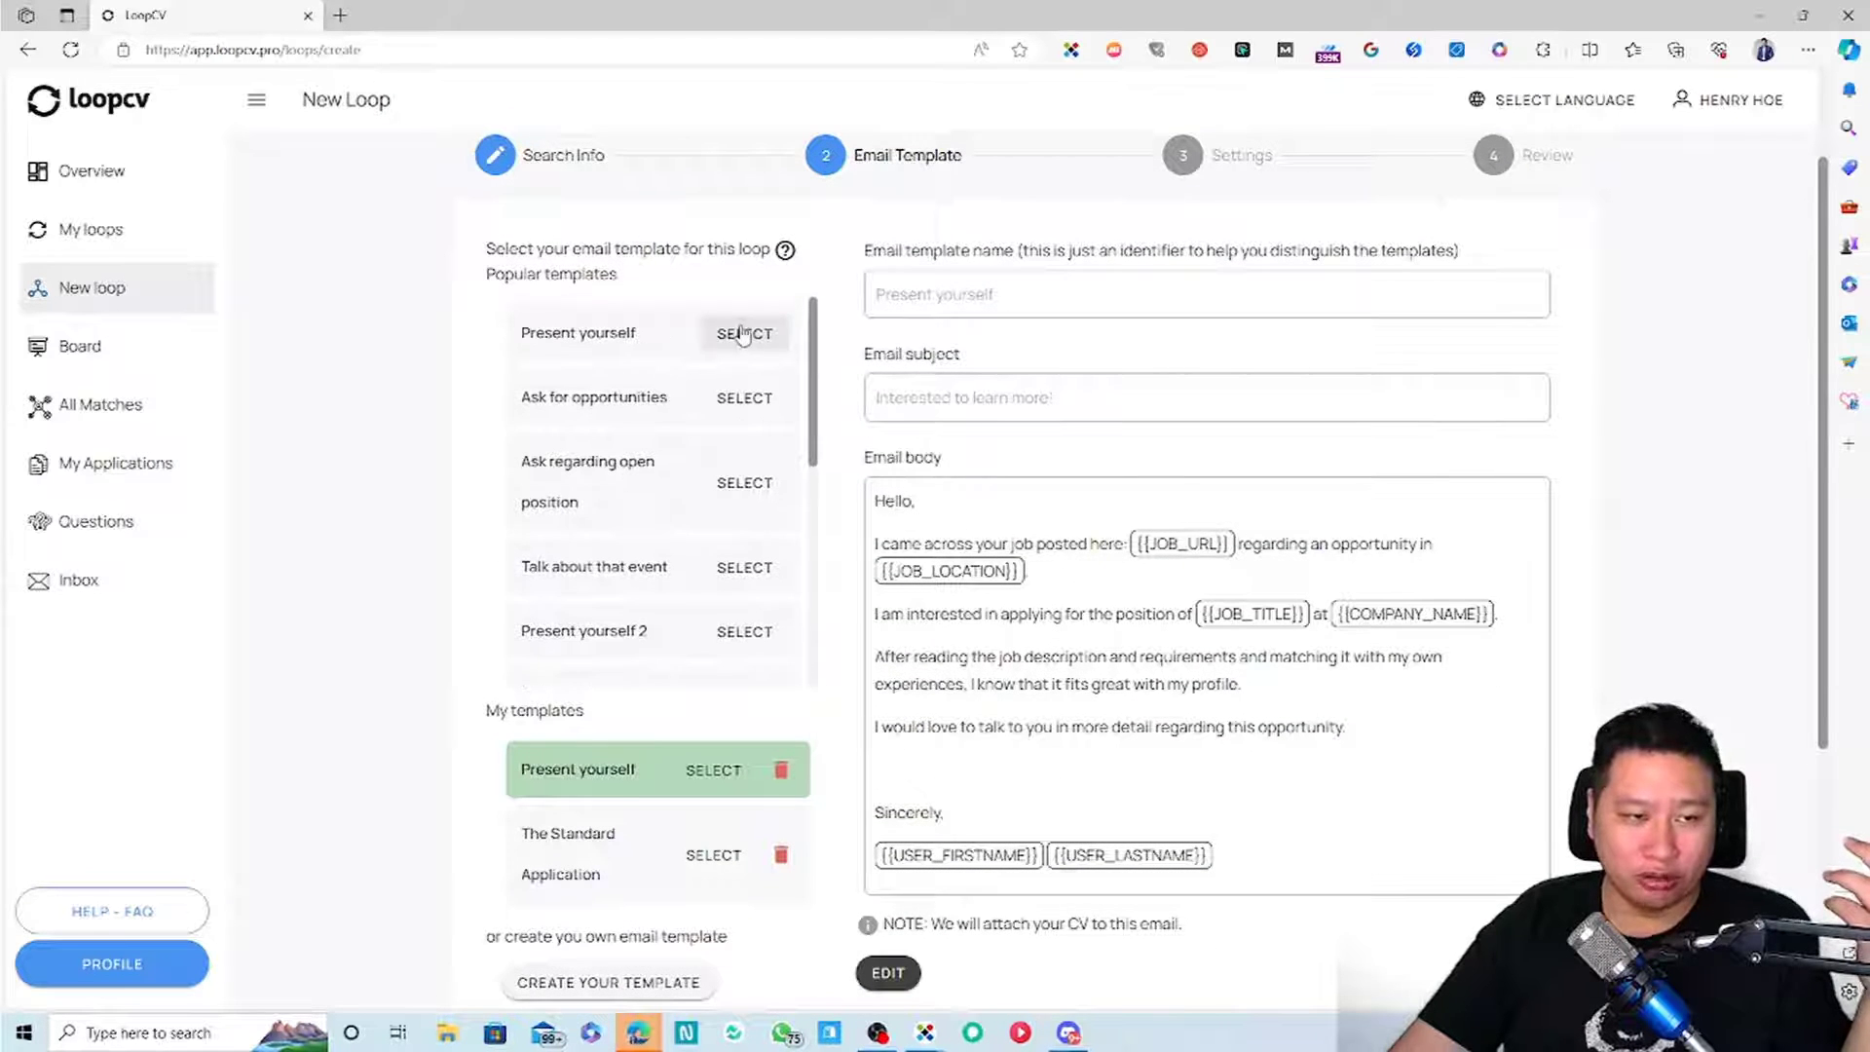
# Select the popular template "Present yourself" and read through its subject and email body
pyautogui.click(742, 334)
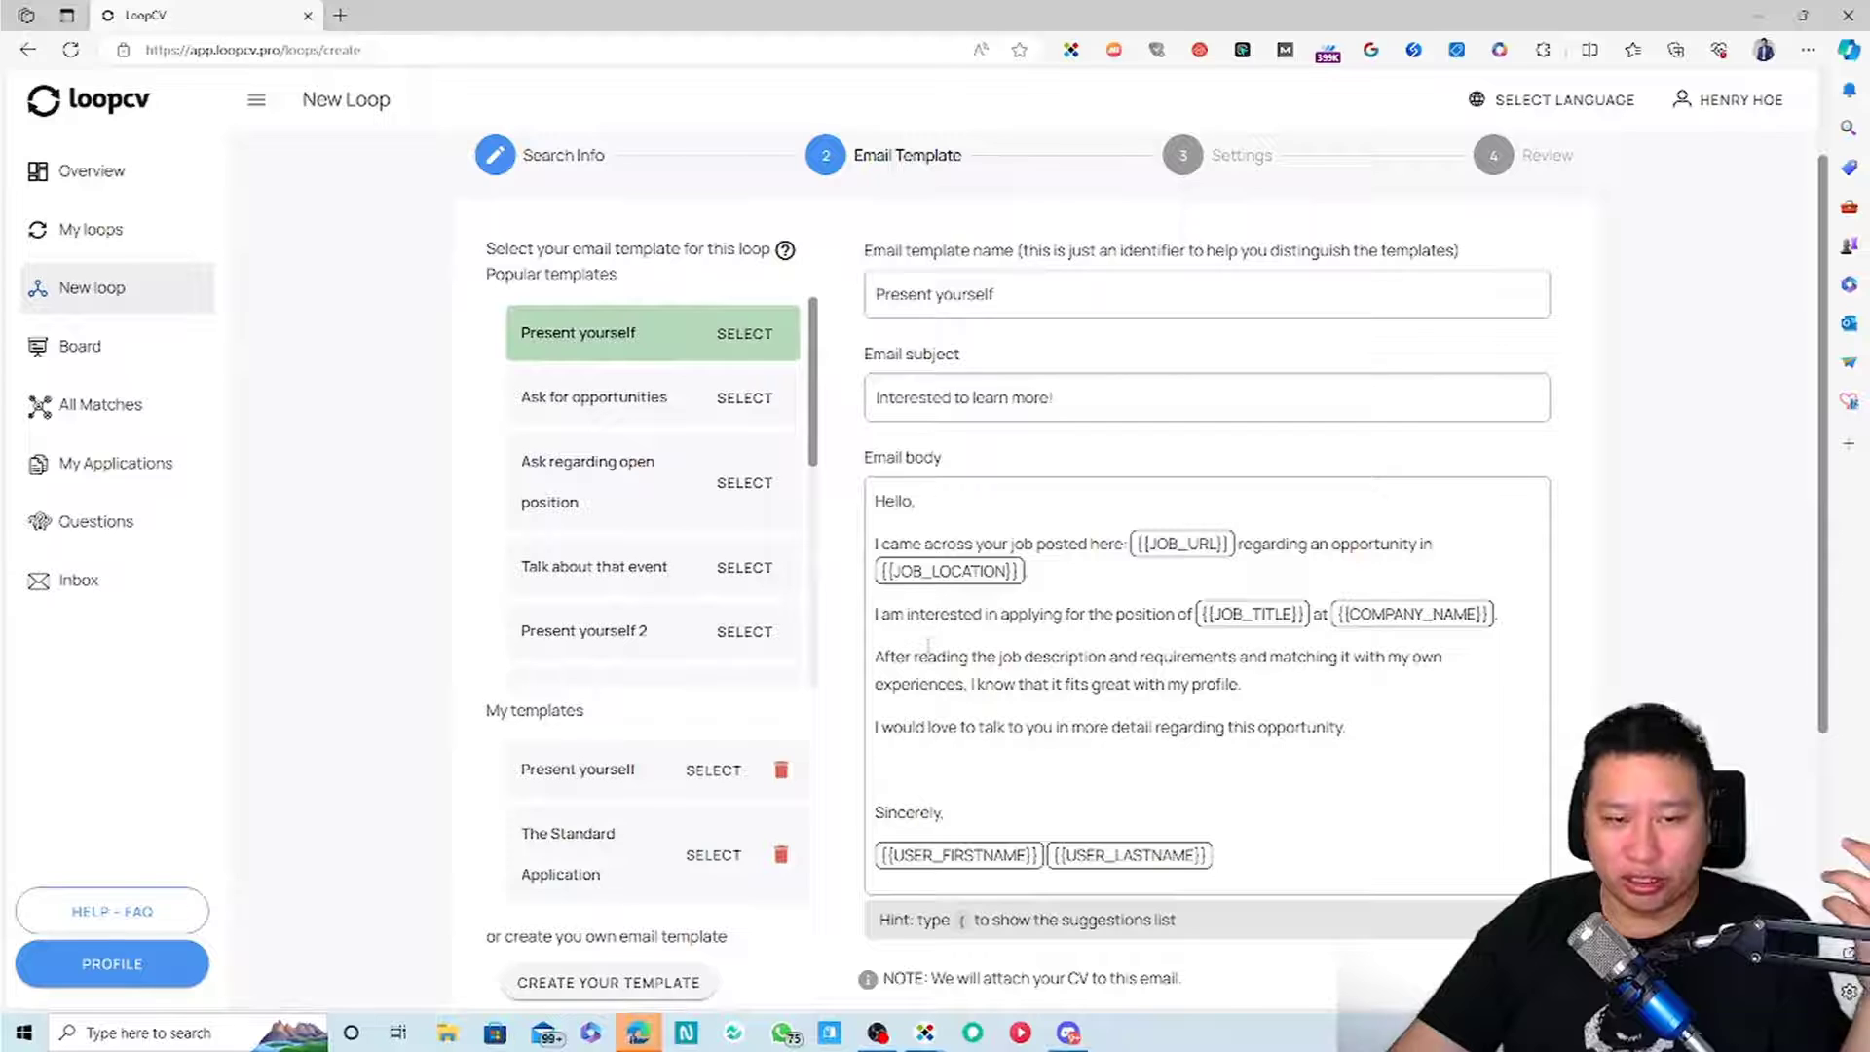
pyautogui.scroll(-2, 950, 614)
pyautogui.scroll(2, 1053, 581)
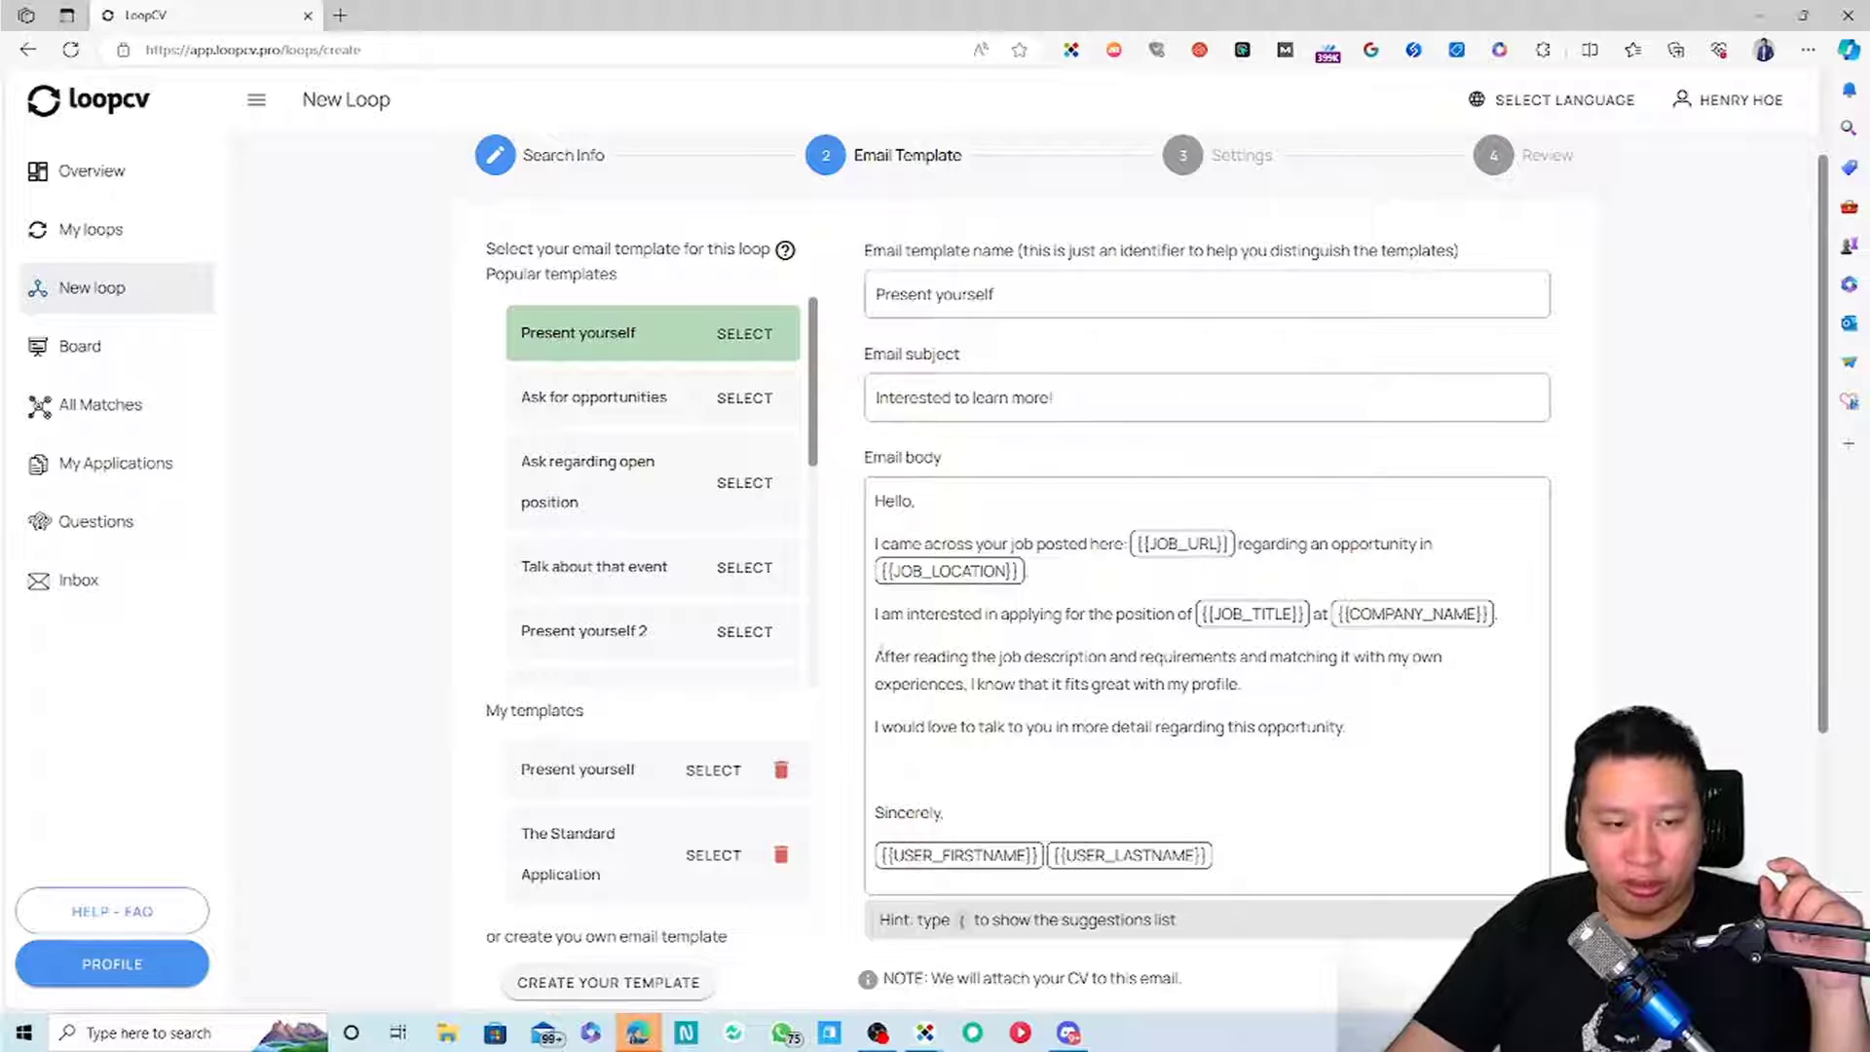
pyautogui.moveTo(883, 656); pyautogui.dragTo(1207, 684)
pyautogui.click(1157, 683)
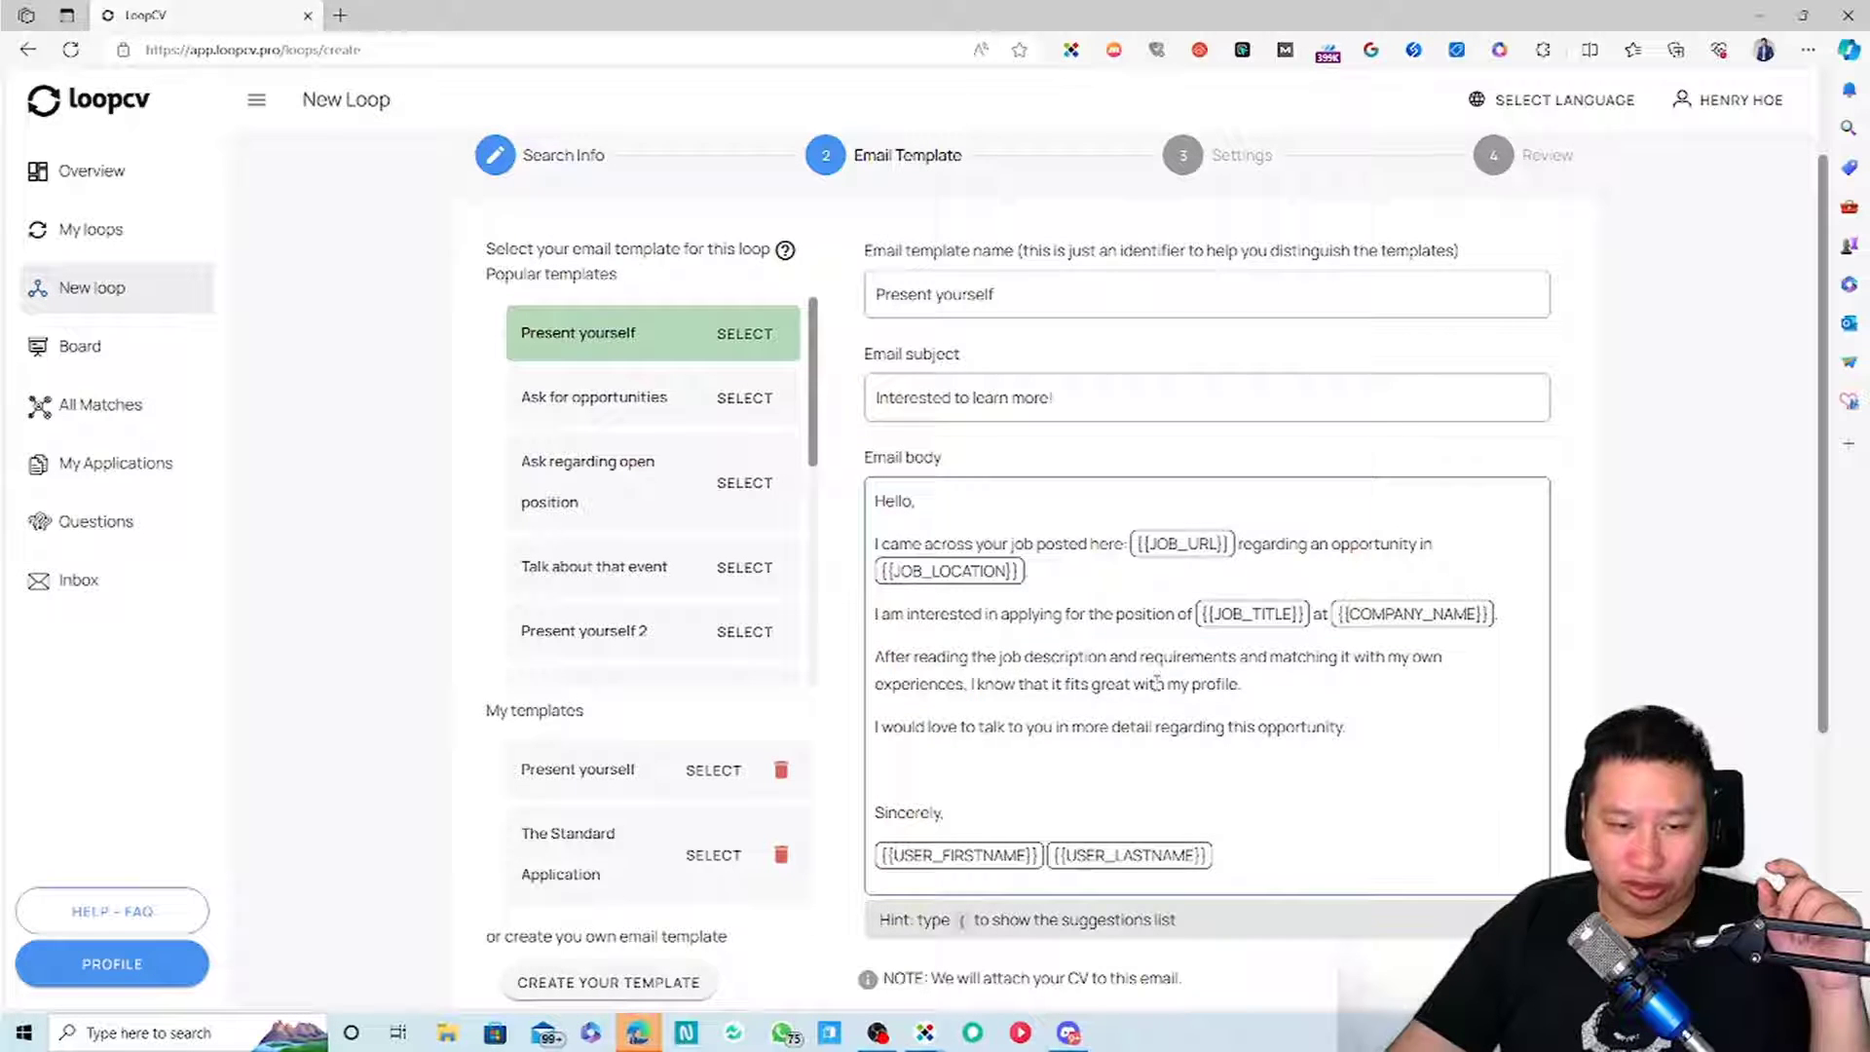
pyautogui.moveTo(991, 684); pyautogui.dragTo(1224, 726)
pyautogui.click(1244, 727)
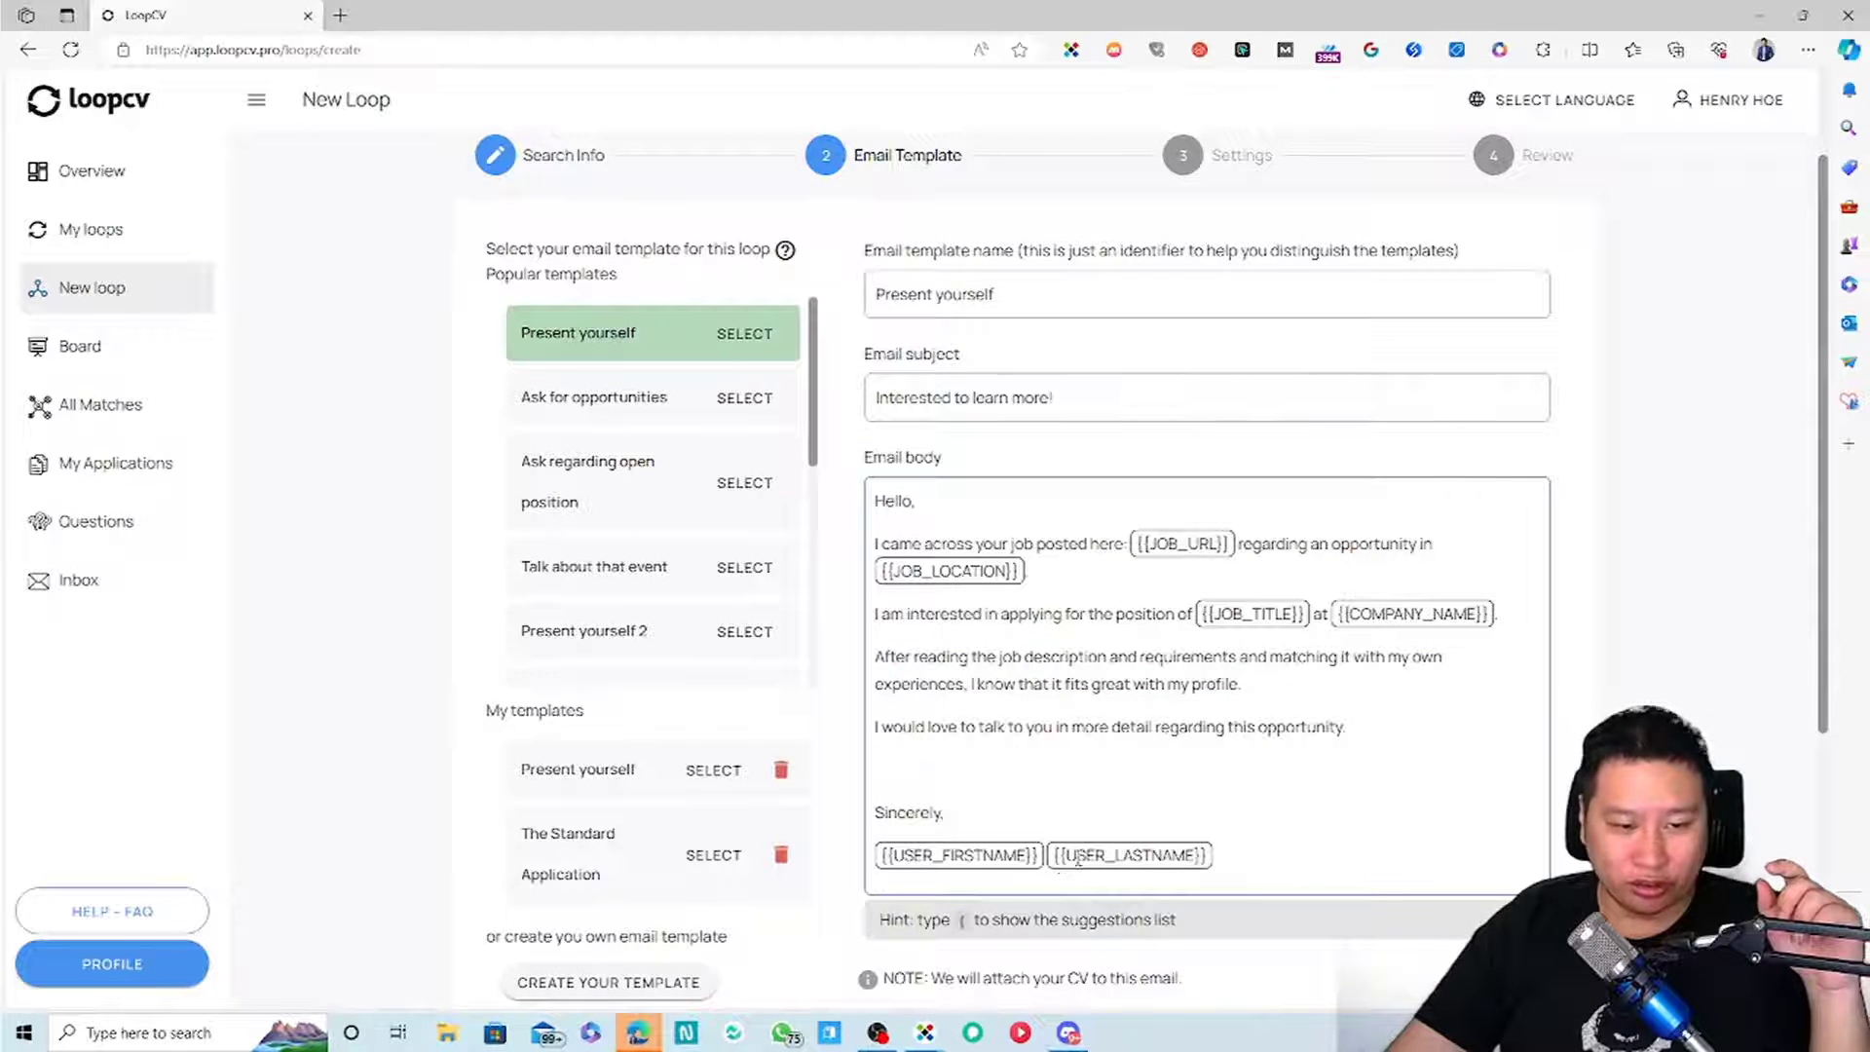
# Select the popular template "Ask for opportunities" and add a blank line after the signature in the email body
pyautogui.scroll(-1, 1128, 857)
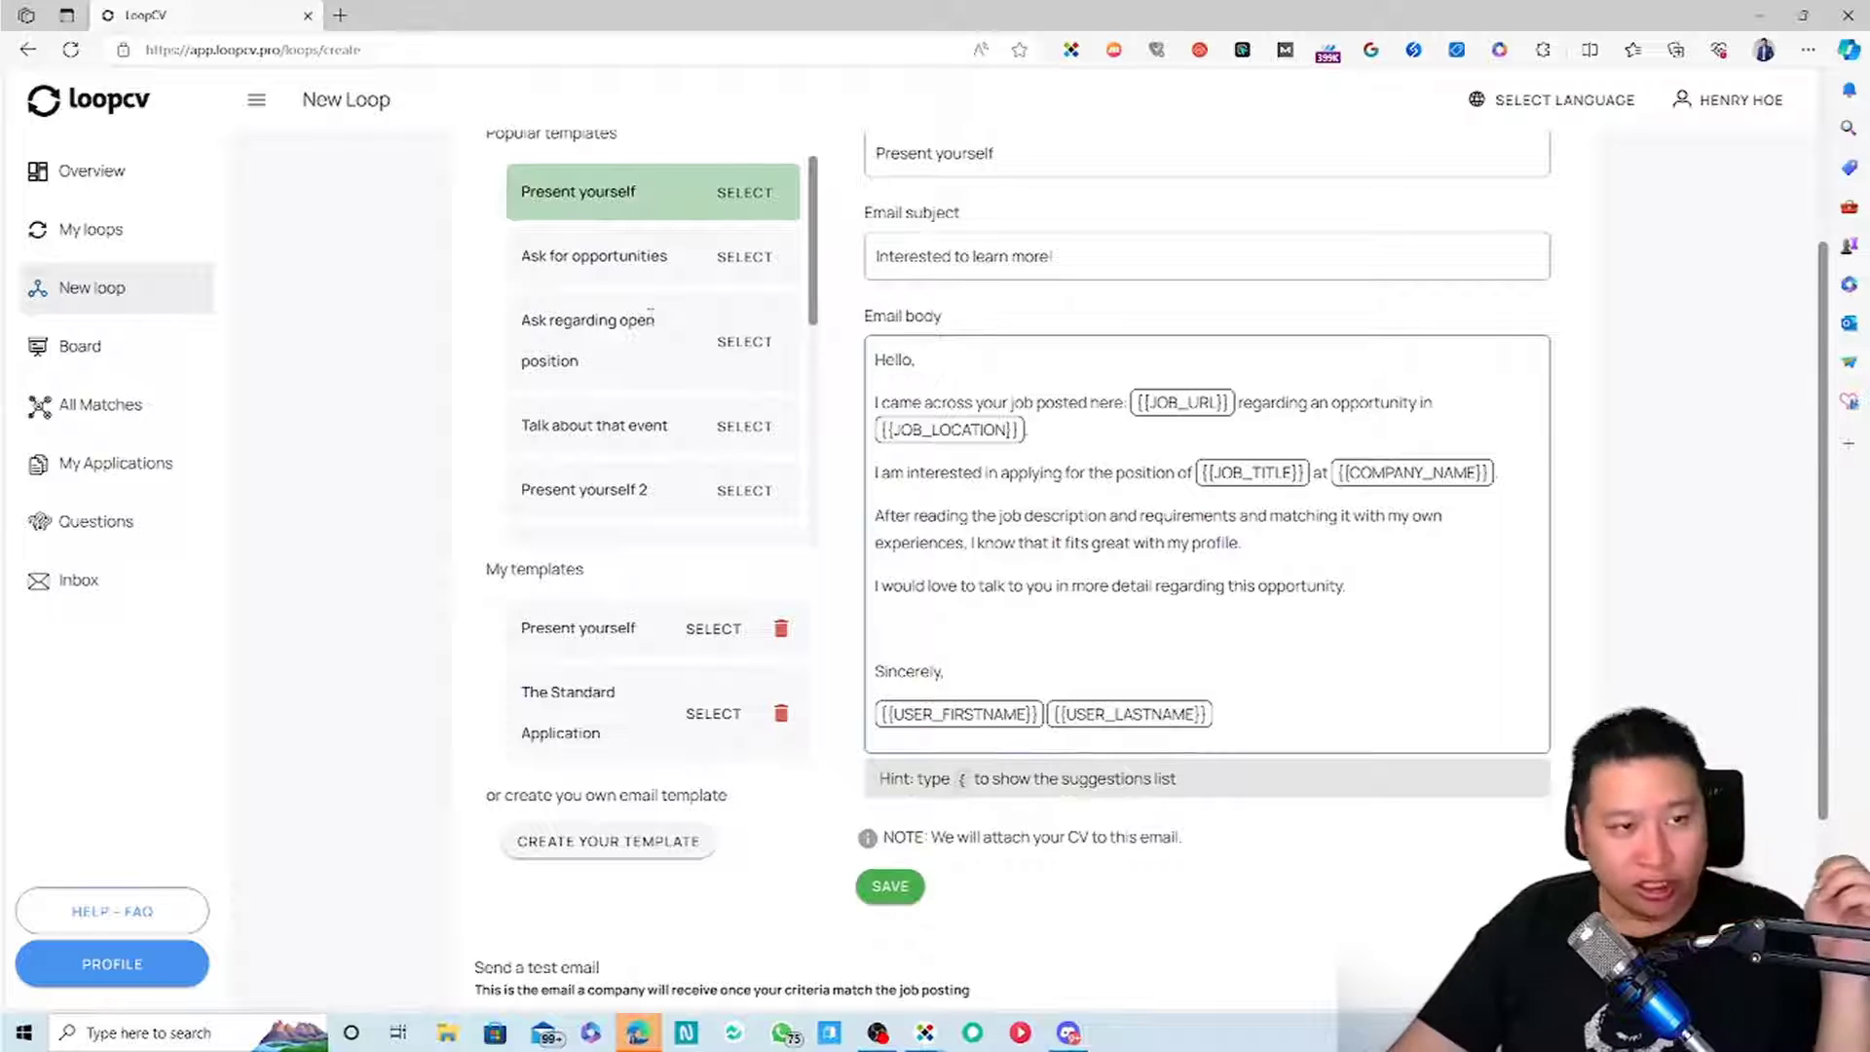
pyautogui.click(744, 256)
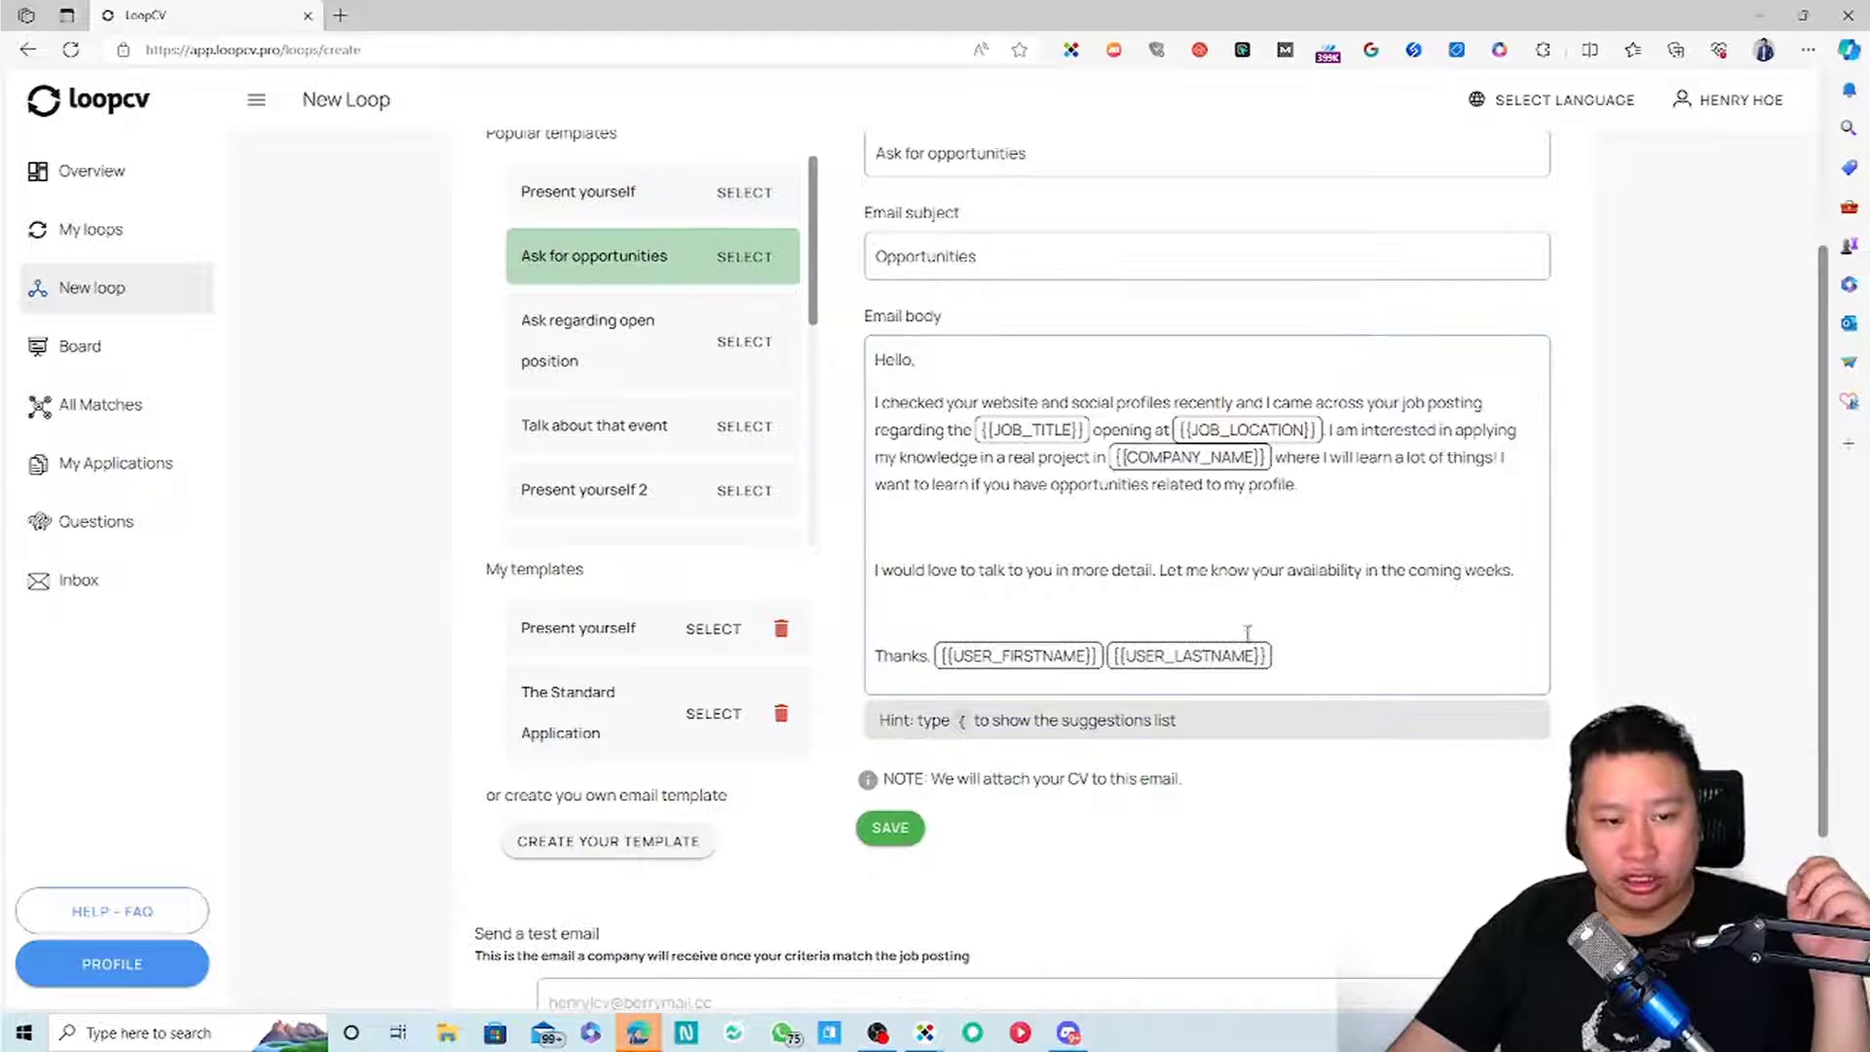
pyautogui.click(1289, 637)
pyautogui.press('Return')
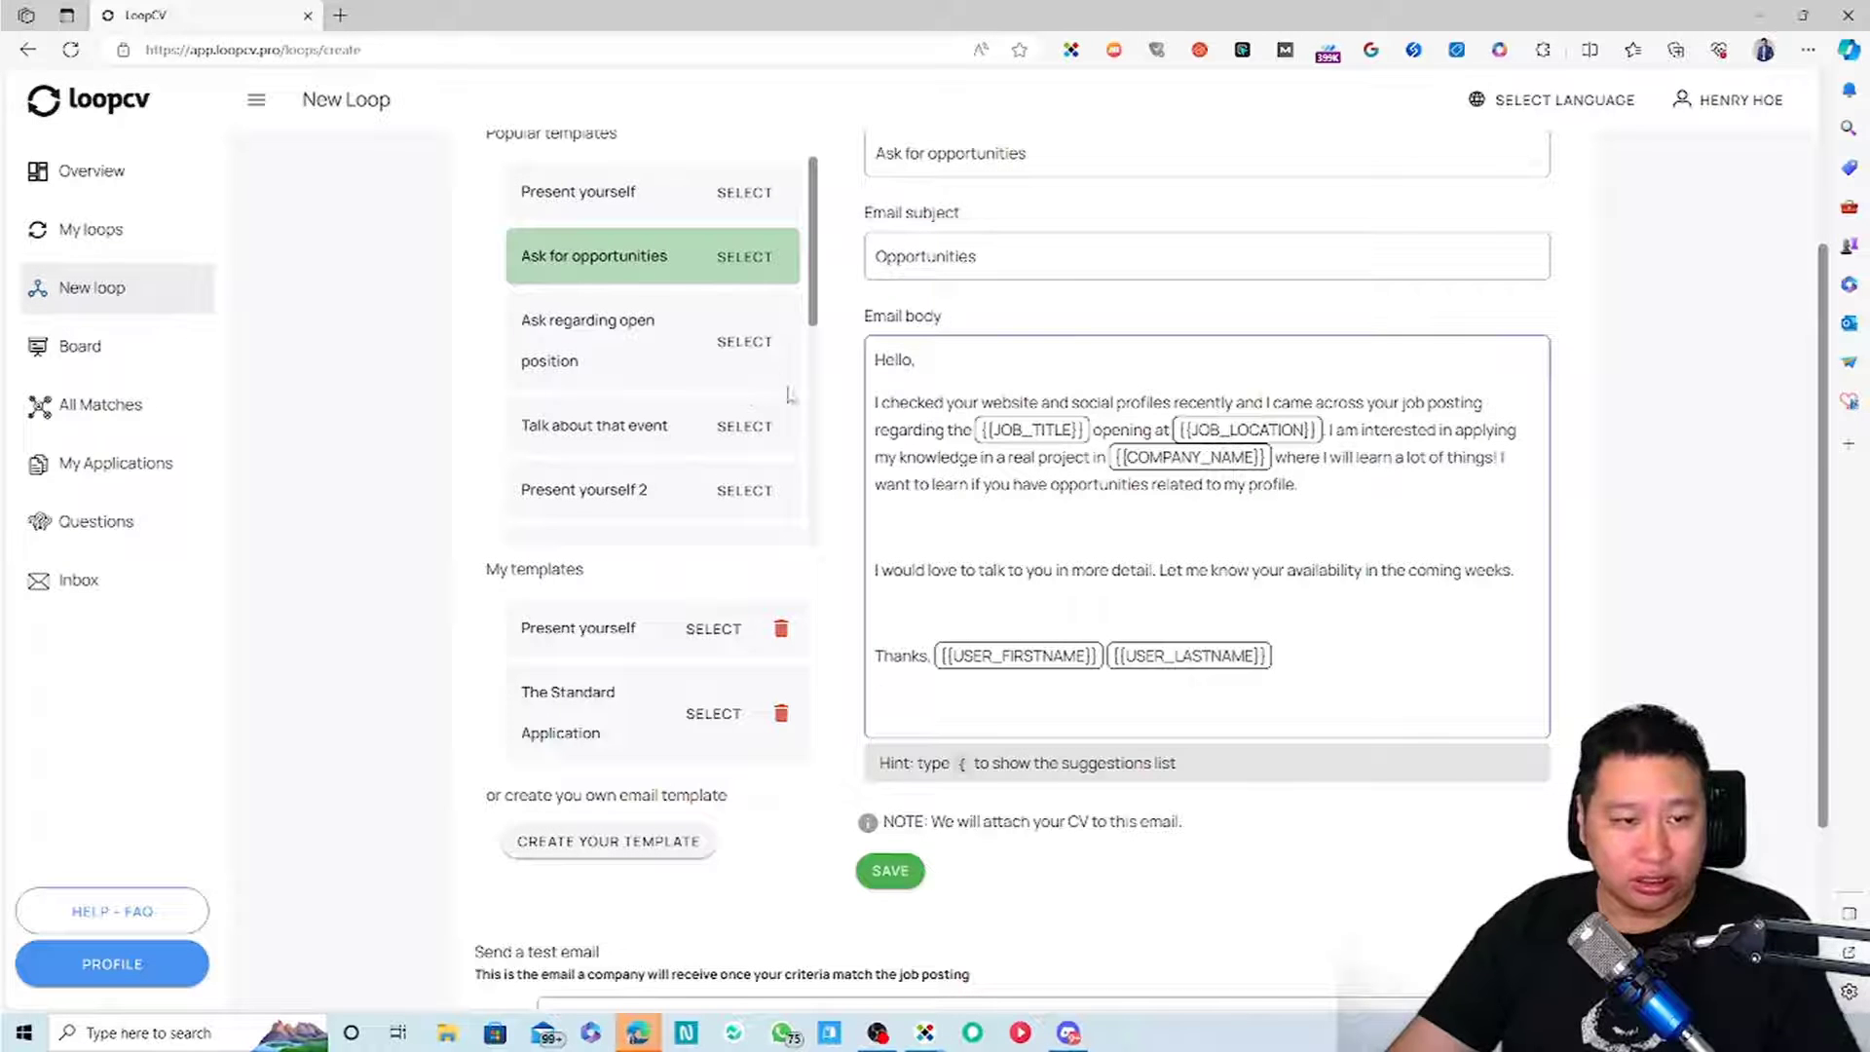
# Preview the popular email templates from "Ask regarding open position" through "The Straightforward Application", reading each subject and body
pyautogui.click(745, 343)
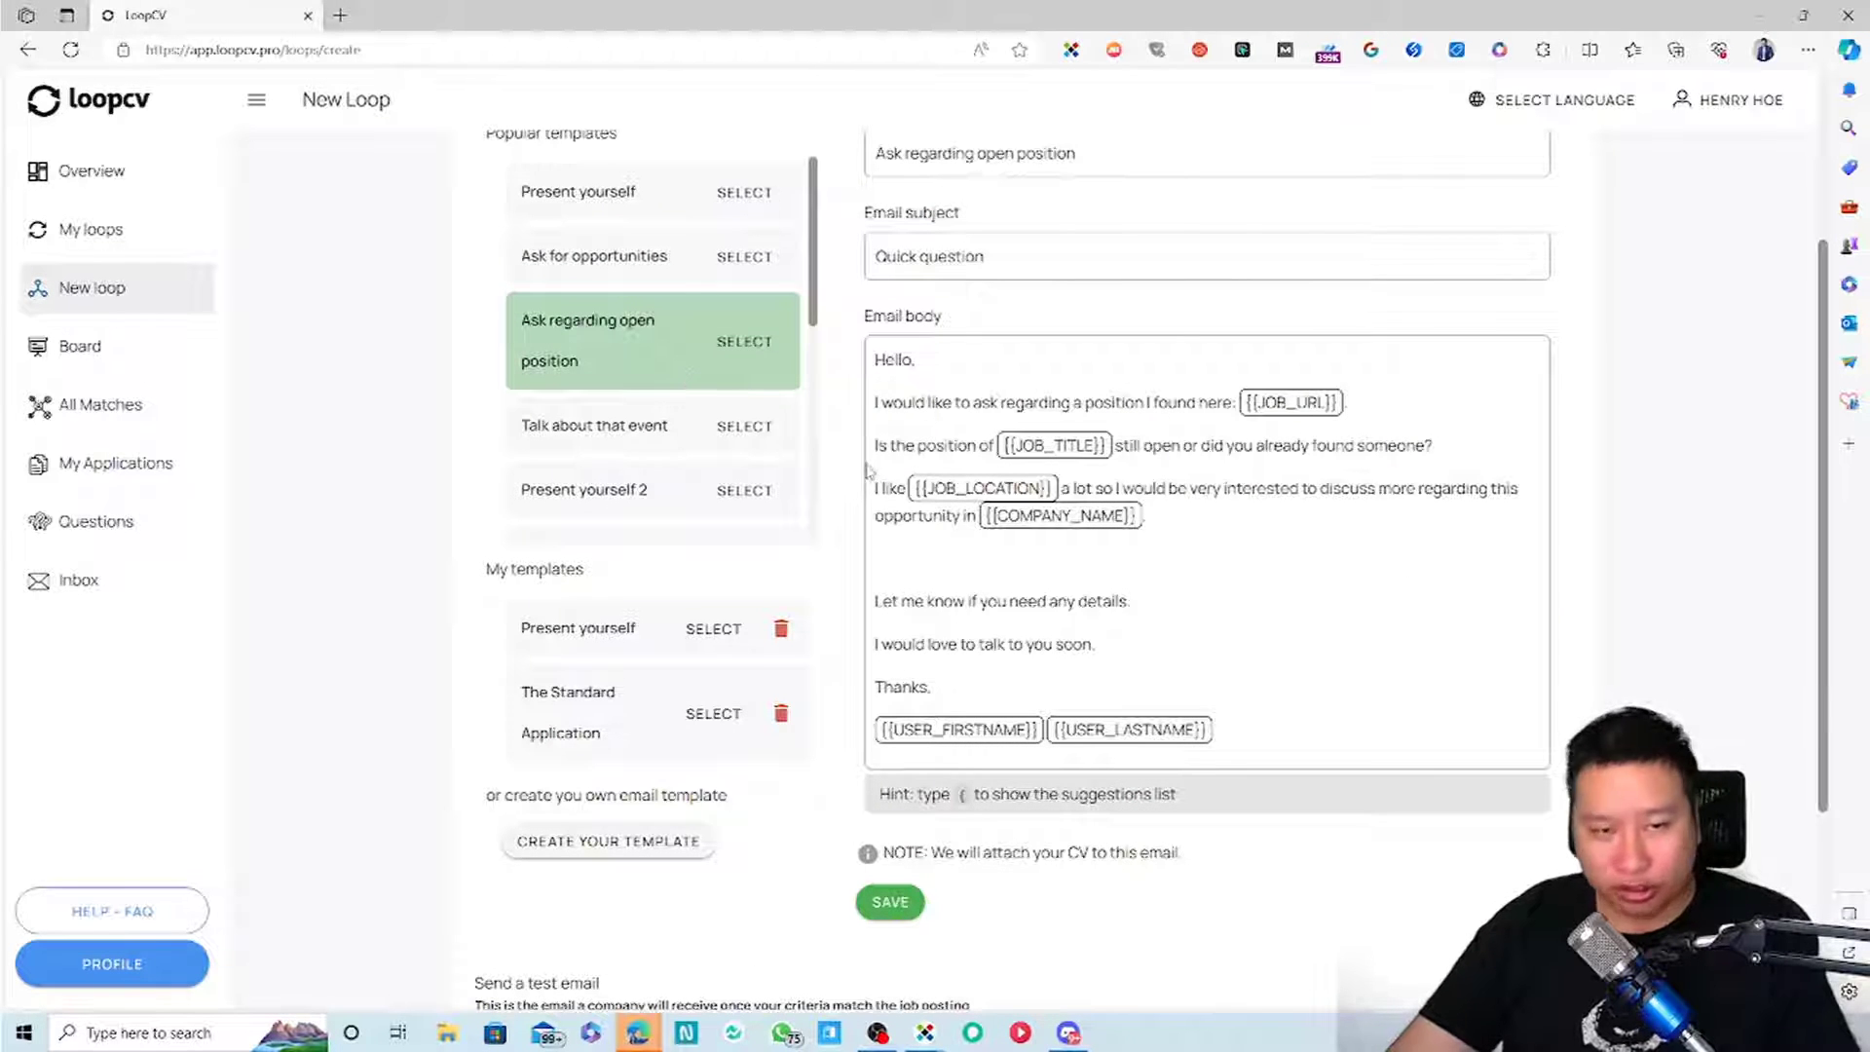
pyautogui.click(735, 427)
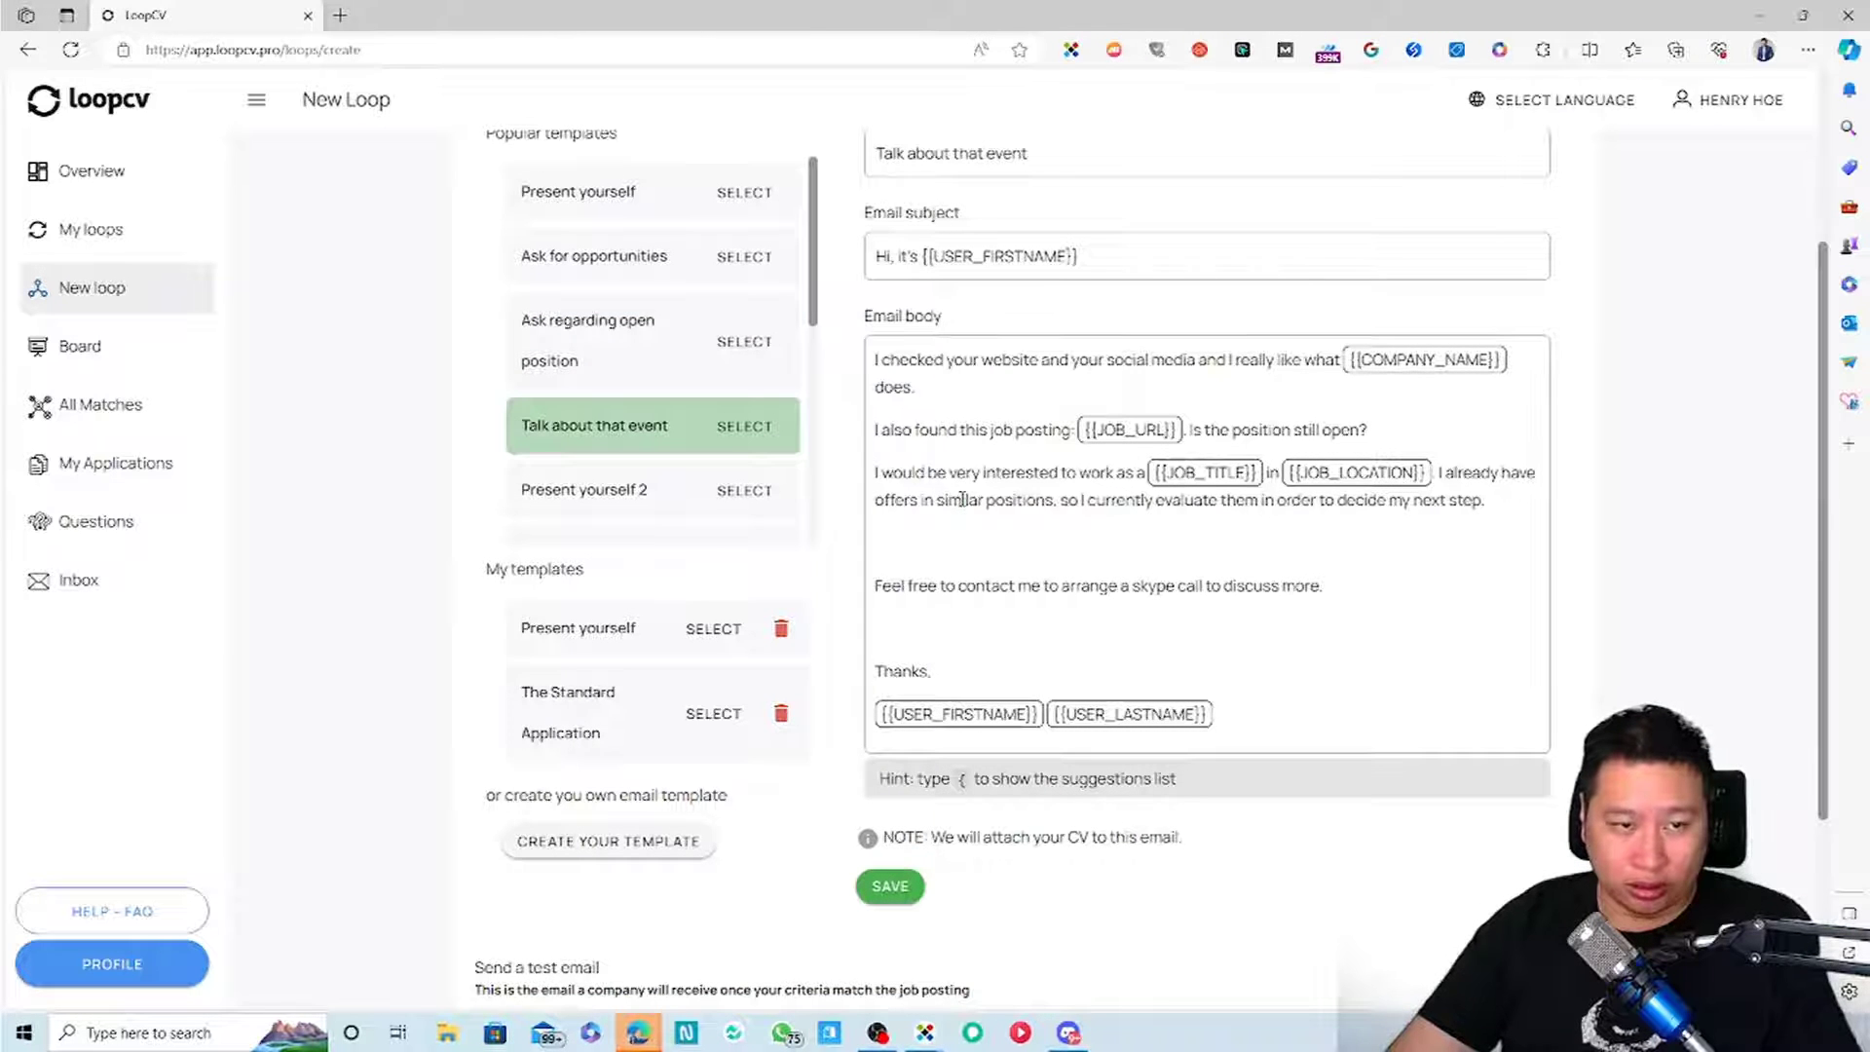
pyautogui.click(743, 489)
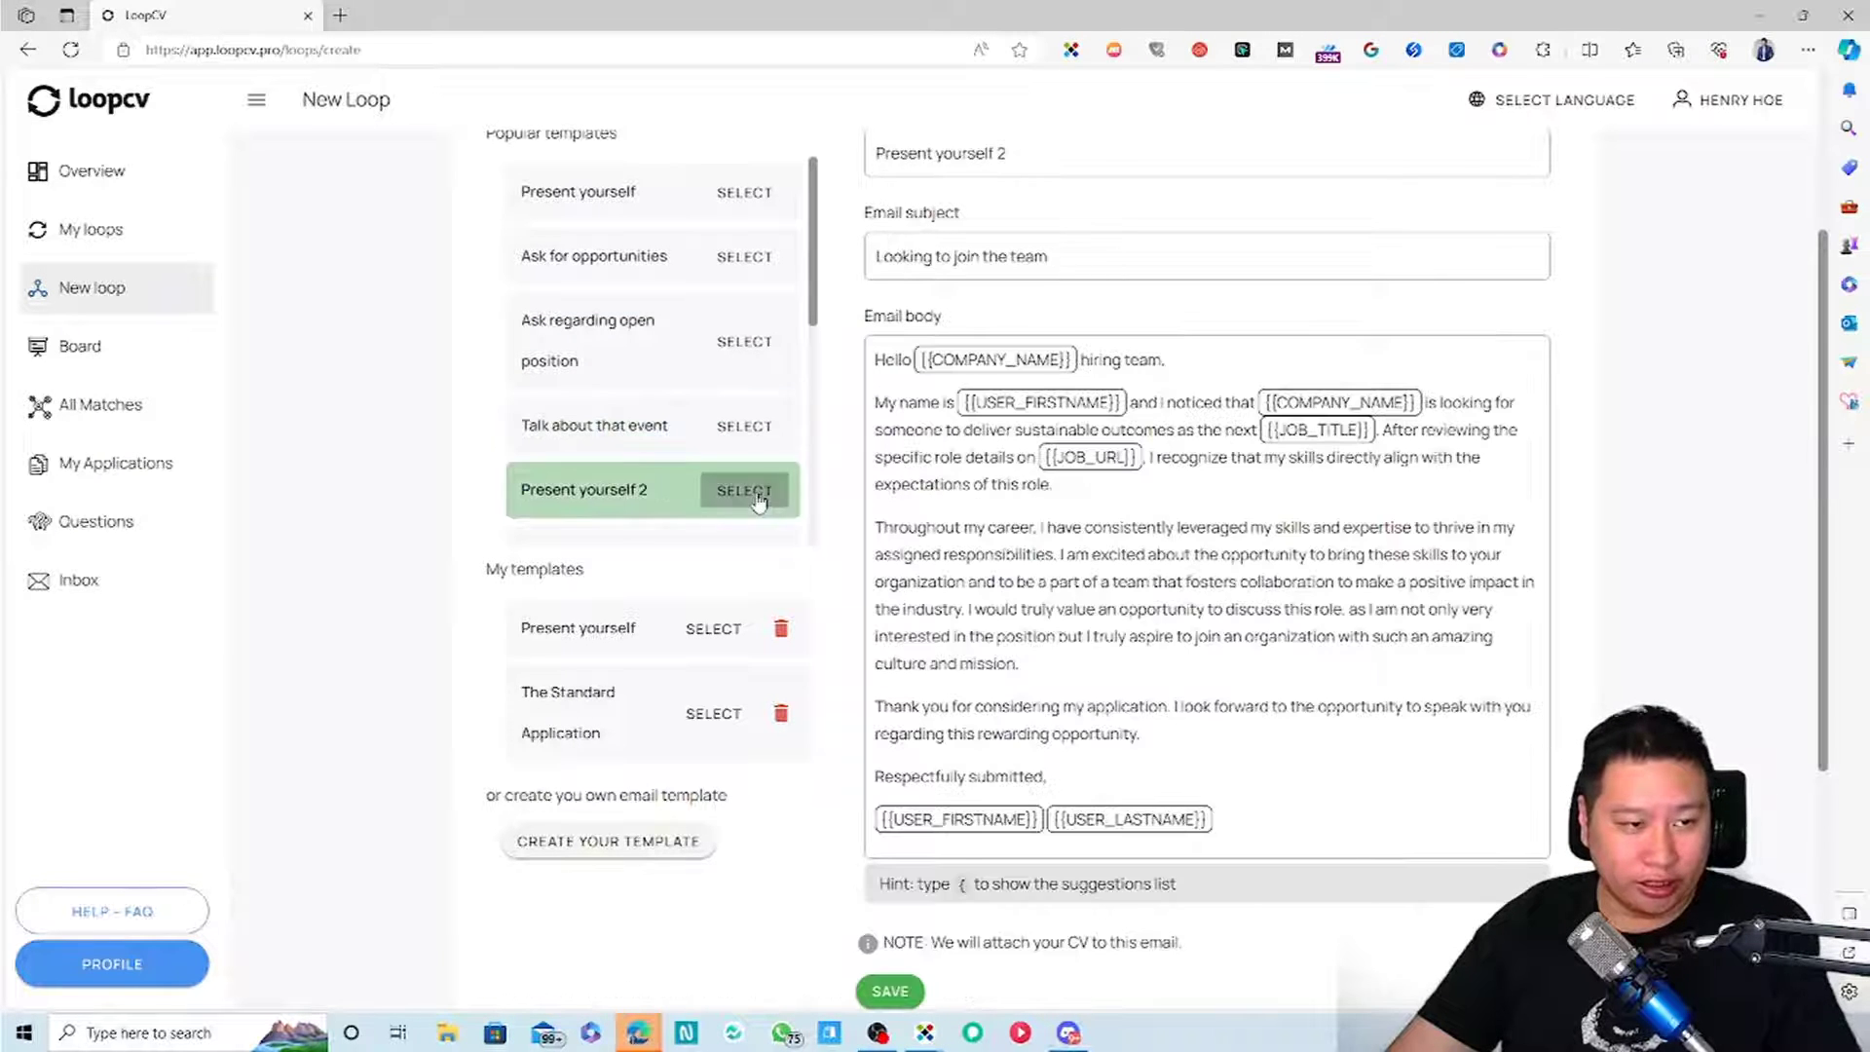
pyautogui.scroll(-2, 635, 470)
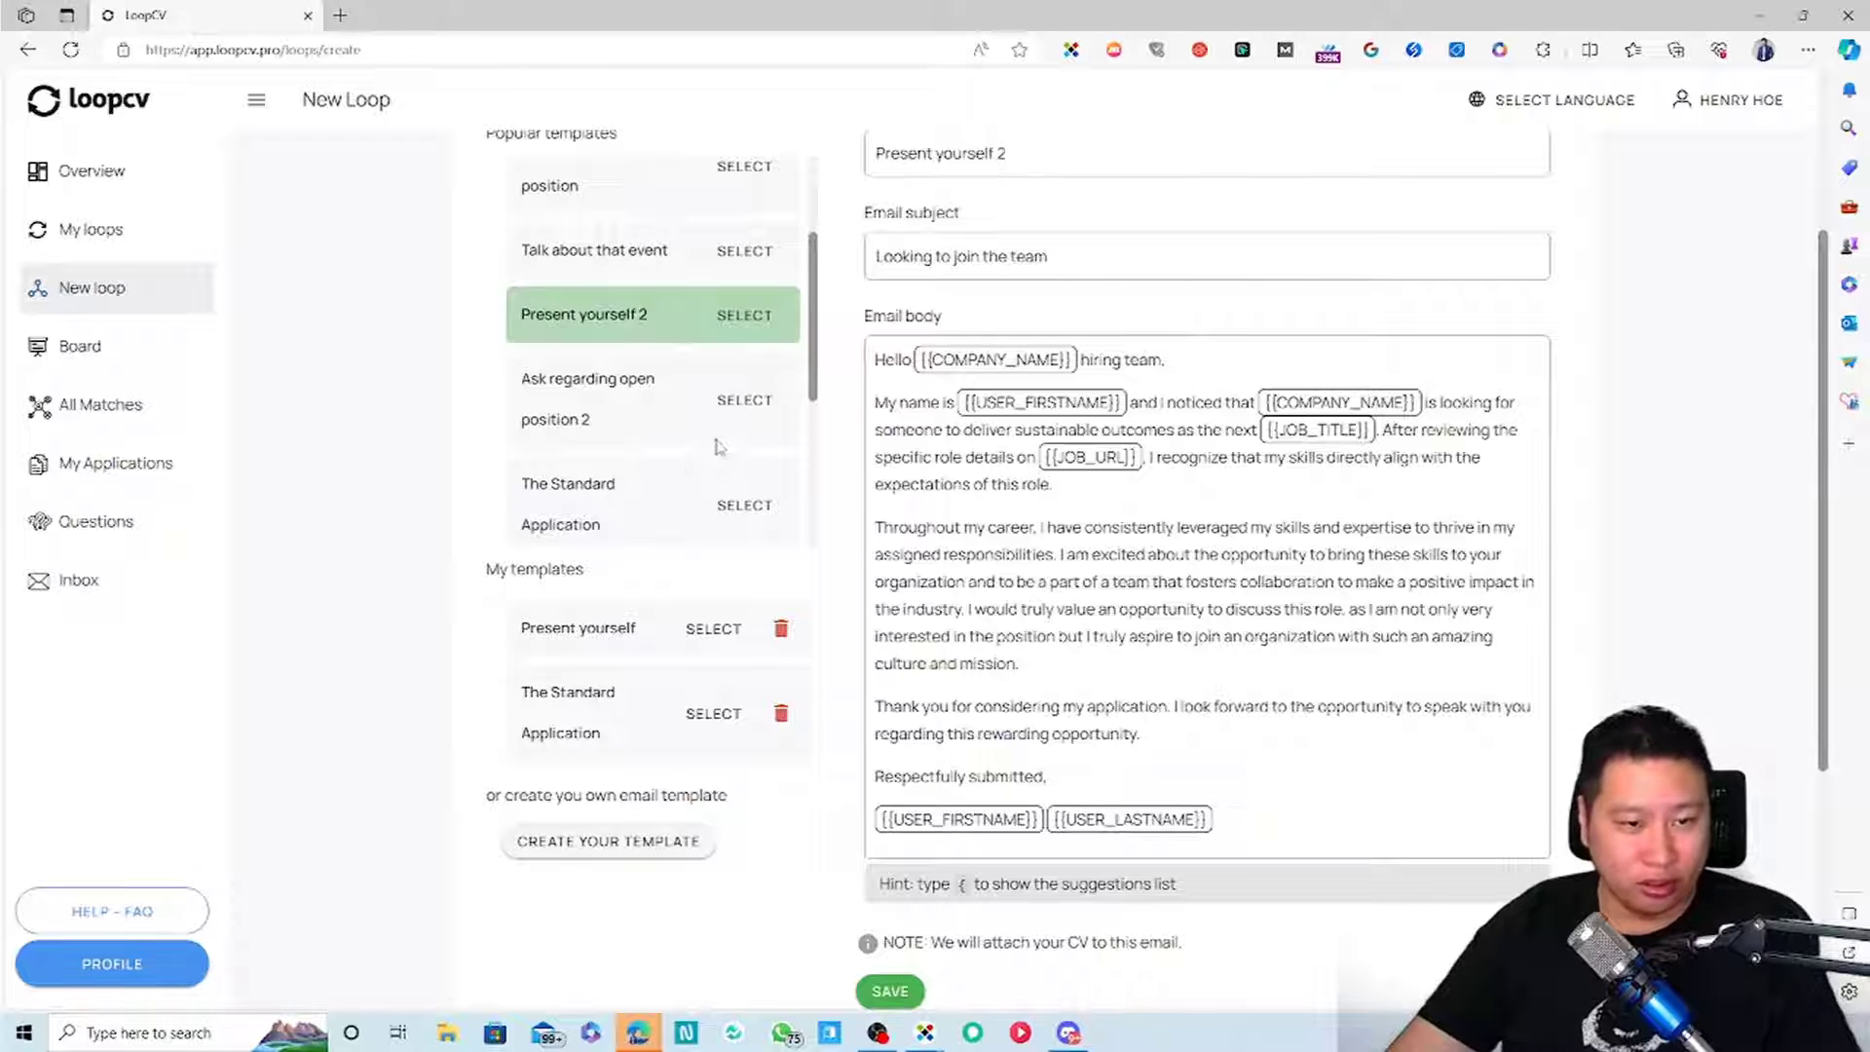
pyautogui.click(744, 399)
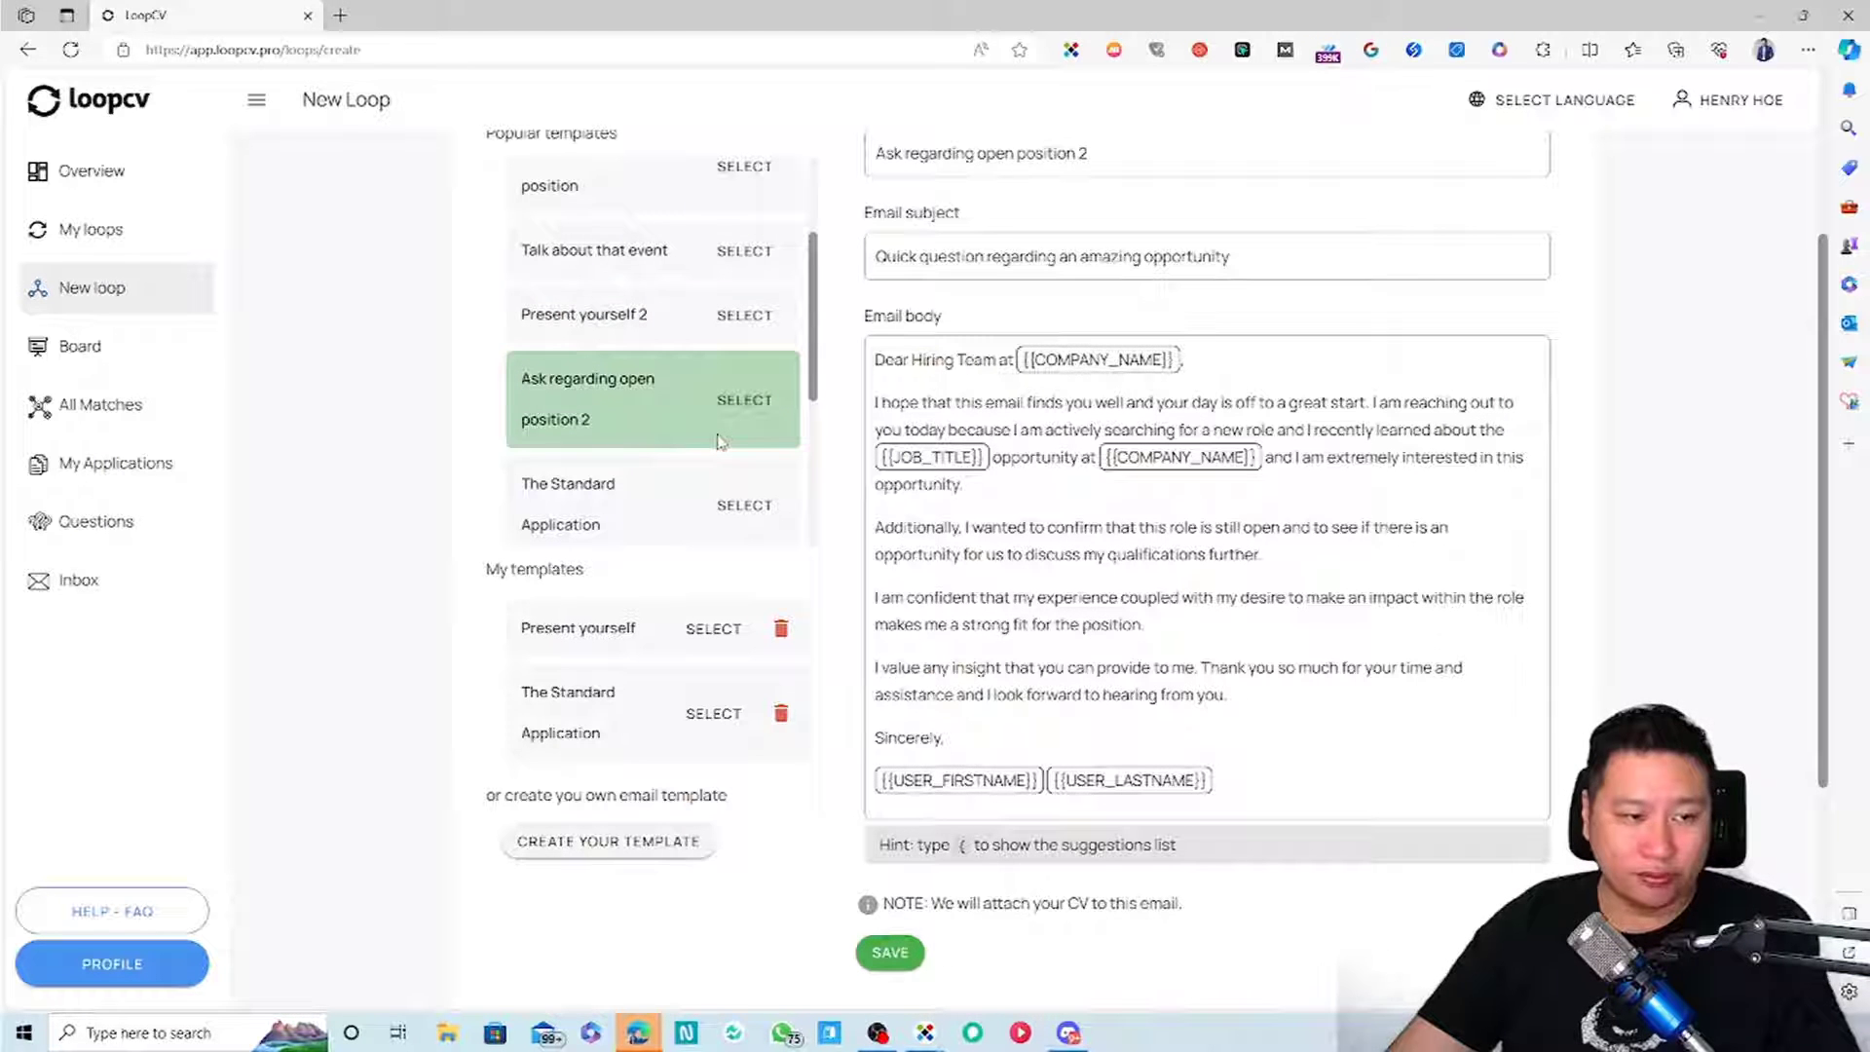
pyautogui.click(742, 504)
pyautogui.scroll(-2, 681, 486)
pyautogui.scroll(-1, 671, 482)
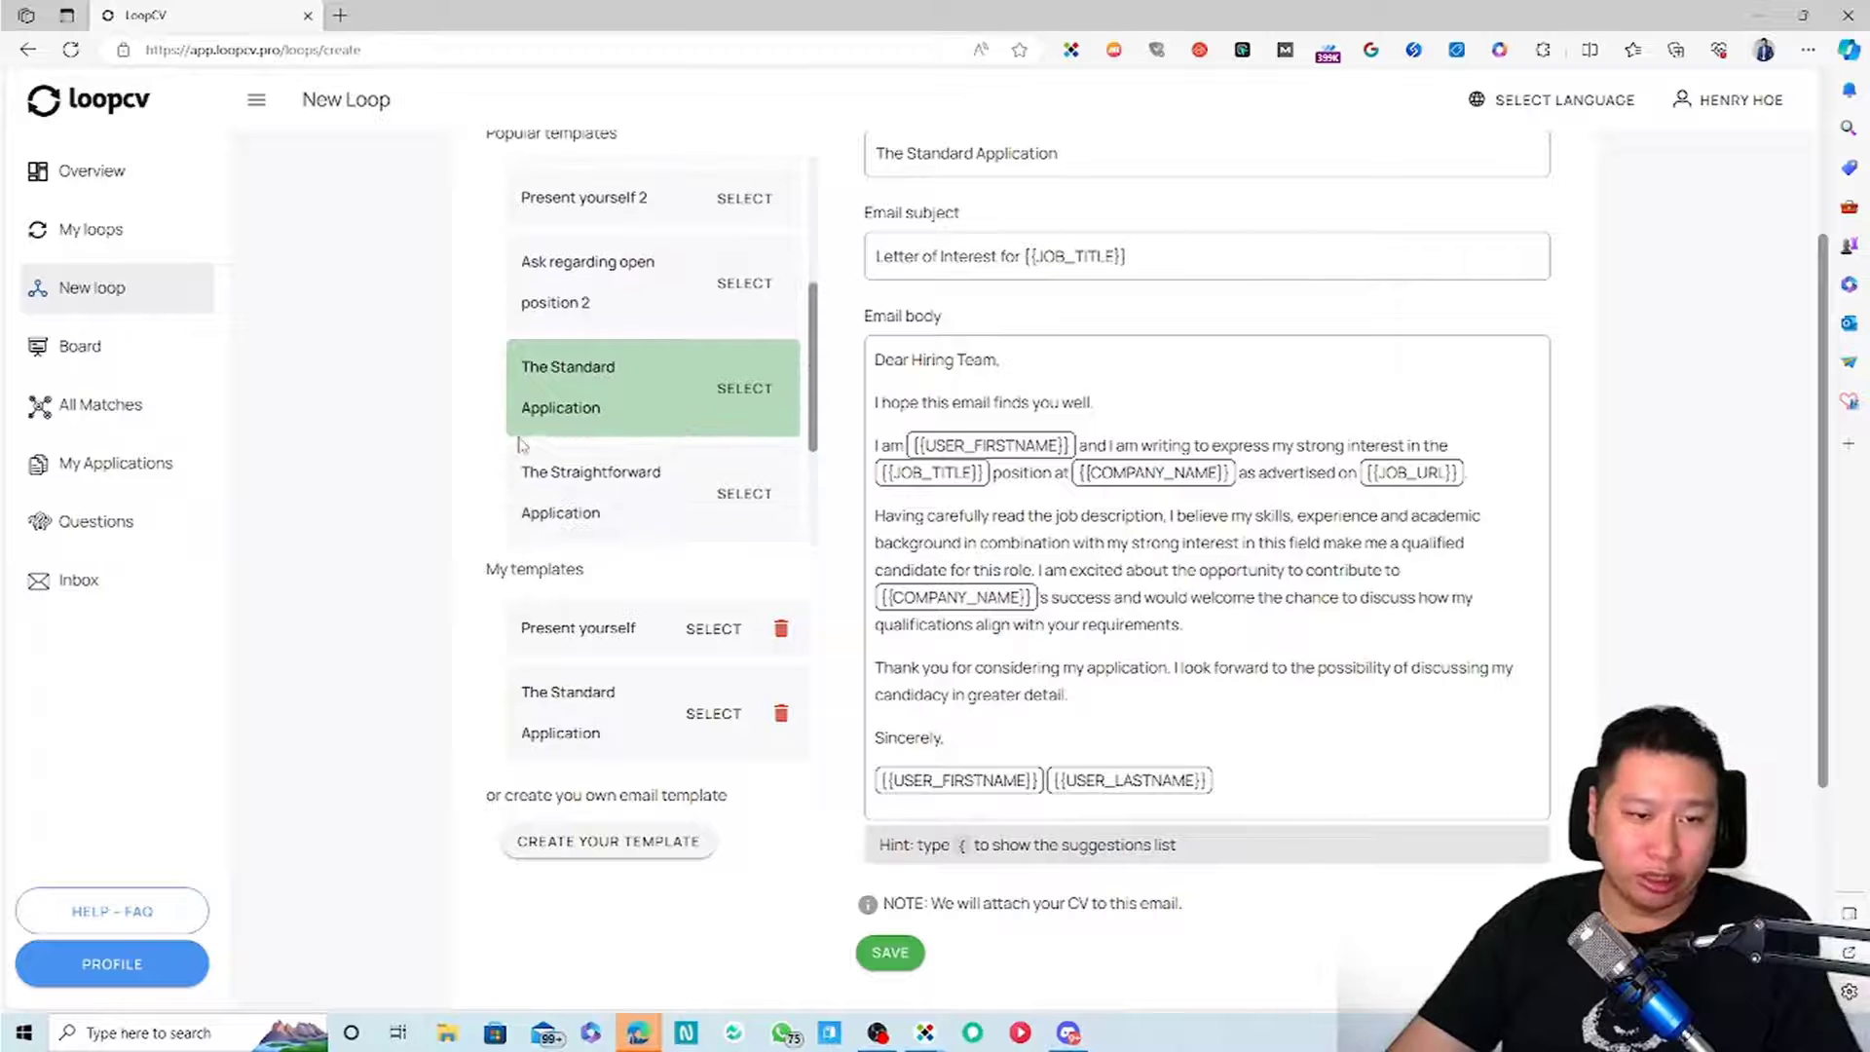
pyautogui.click(731, 503)
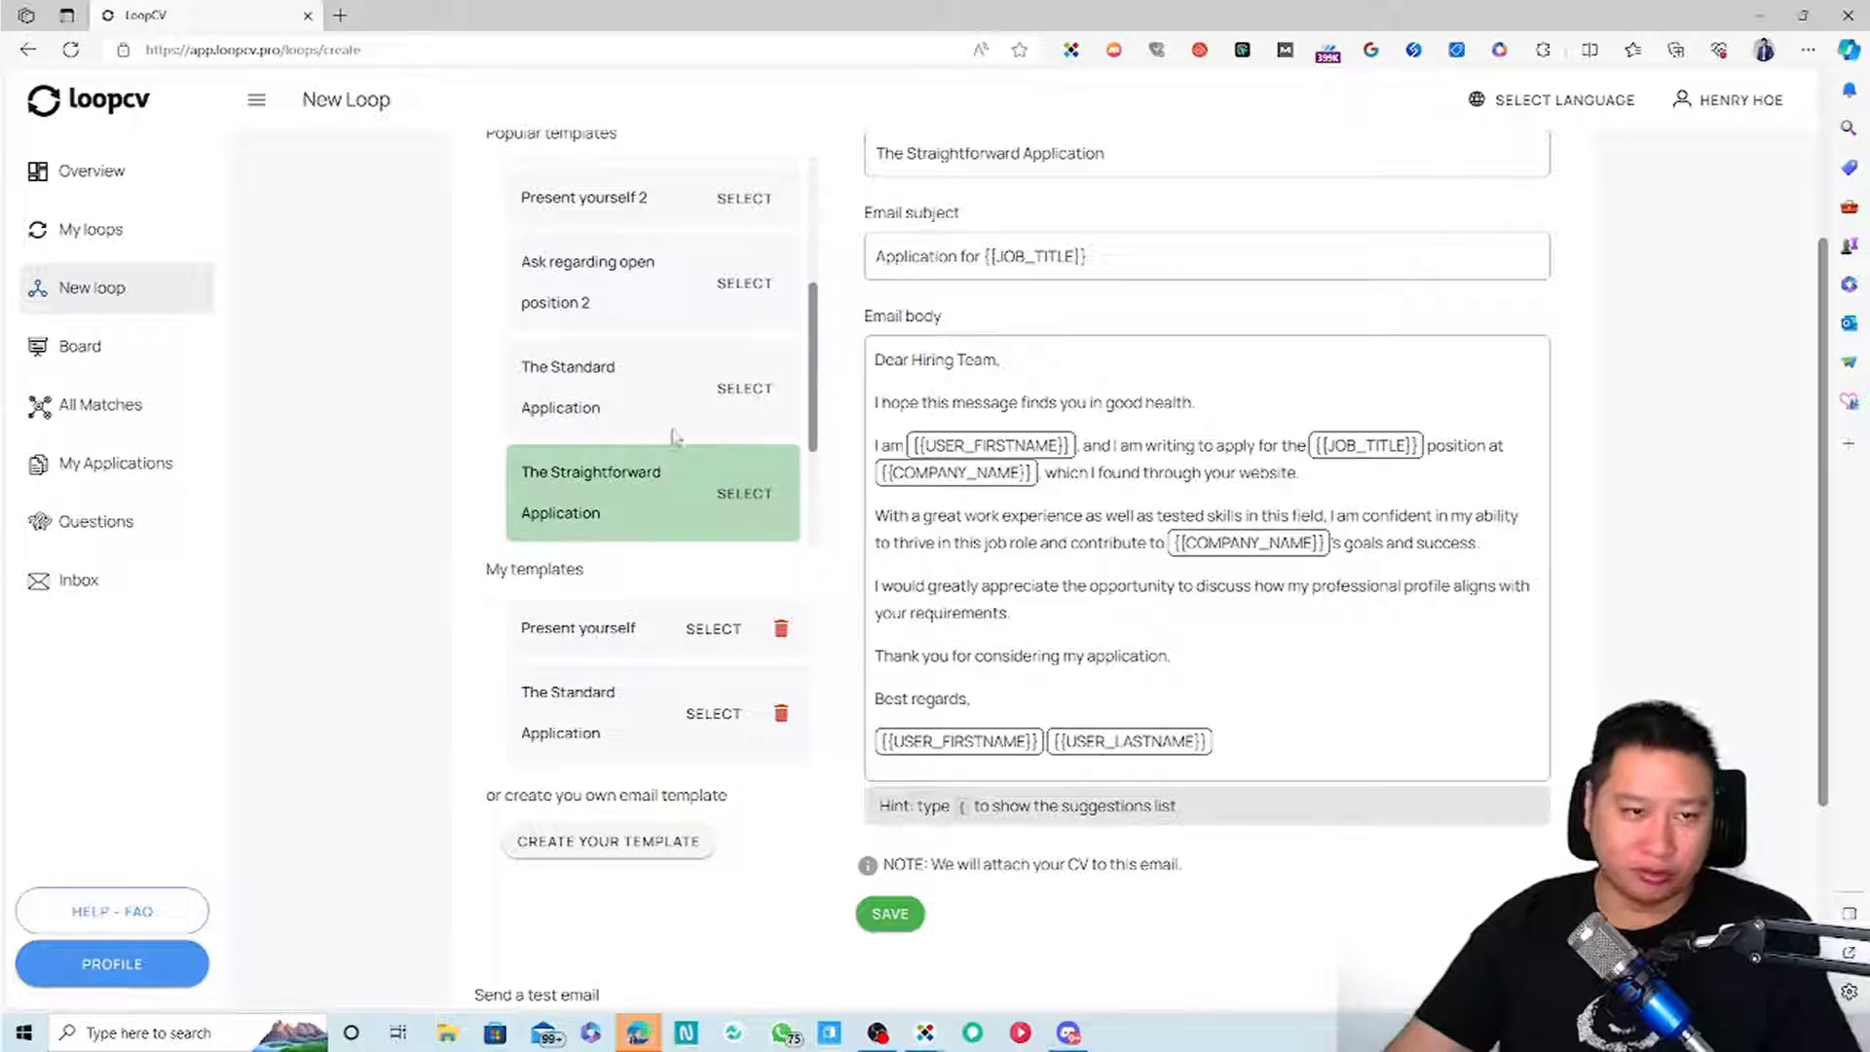
# Try starting a custom email template, call up the variable suggestions in its email body, and remove the added brace
pyautogui.click(660, 847)
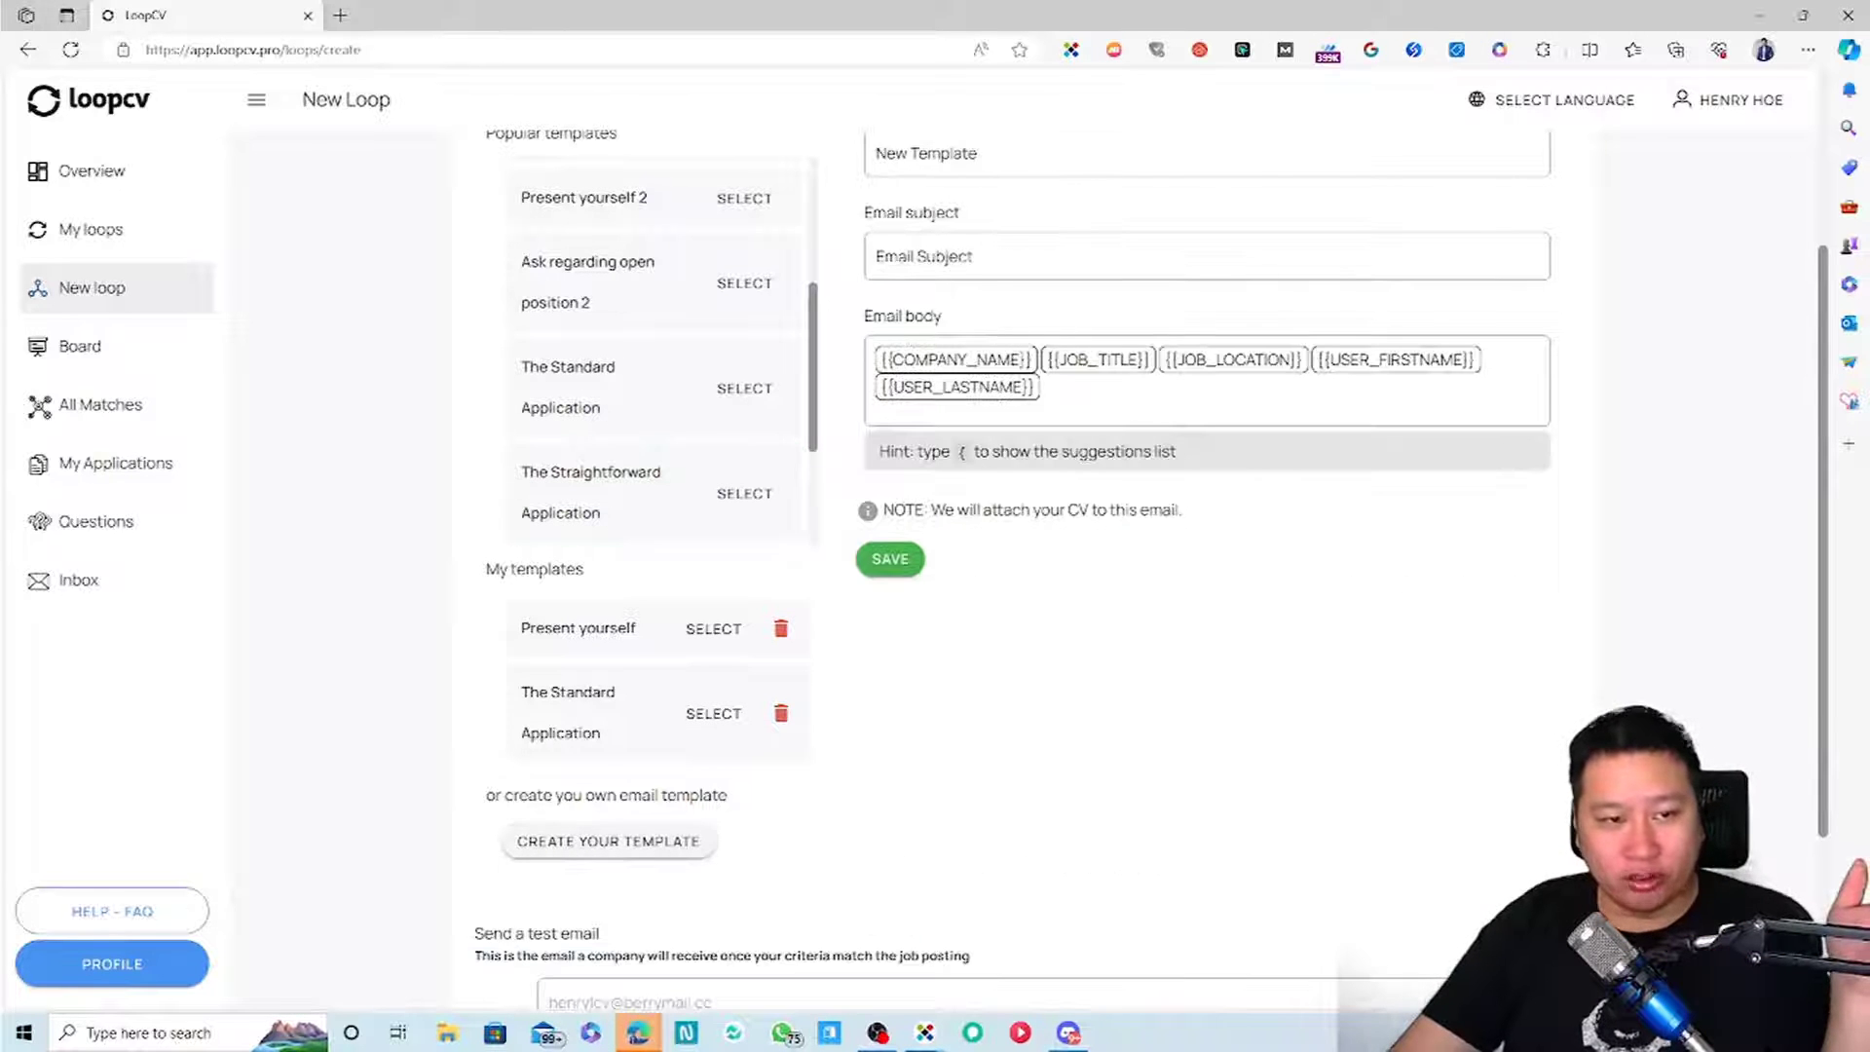
pyautogui.click(1096, 400)
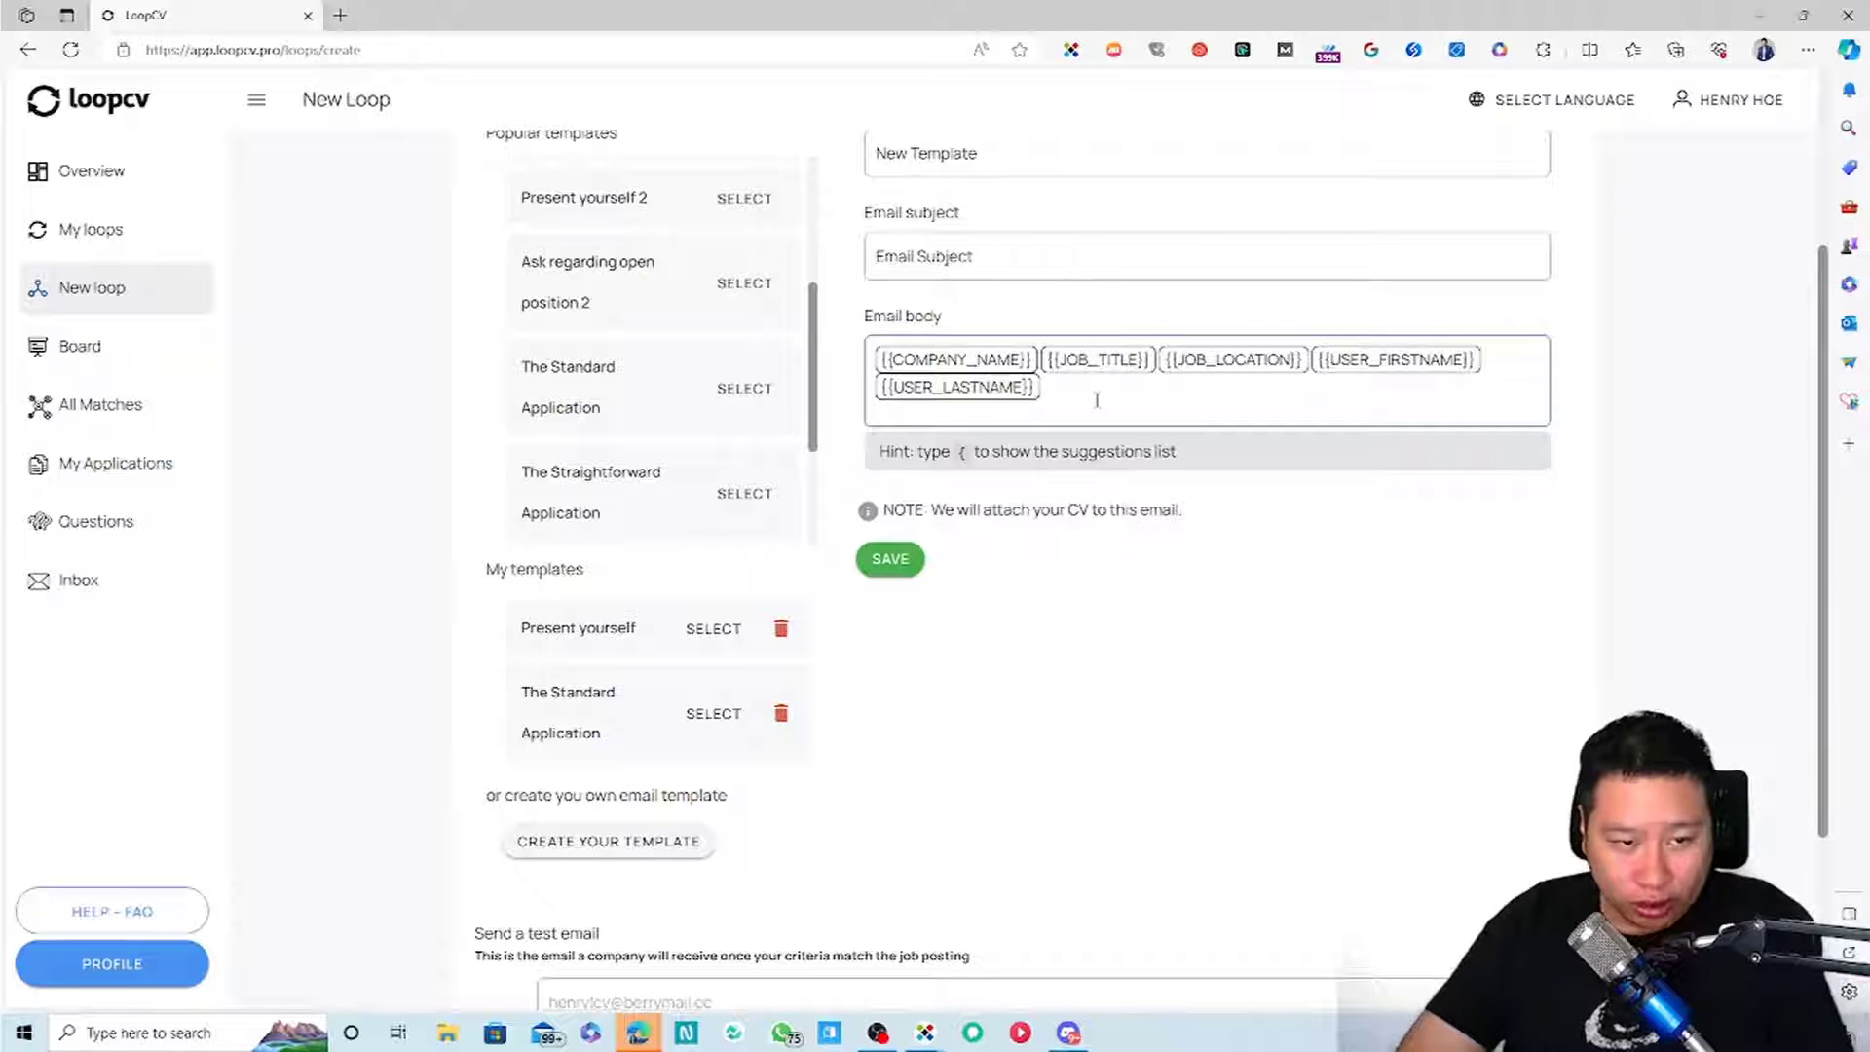
pyautogui.write('{')
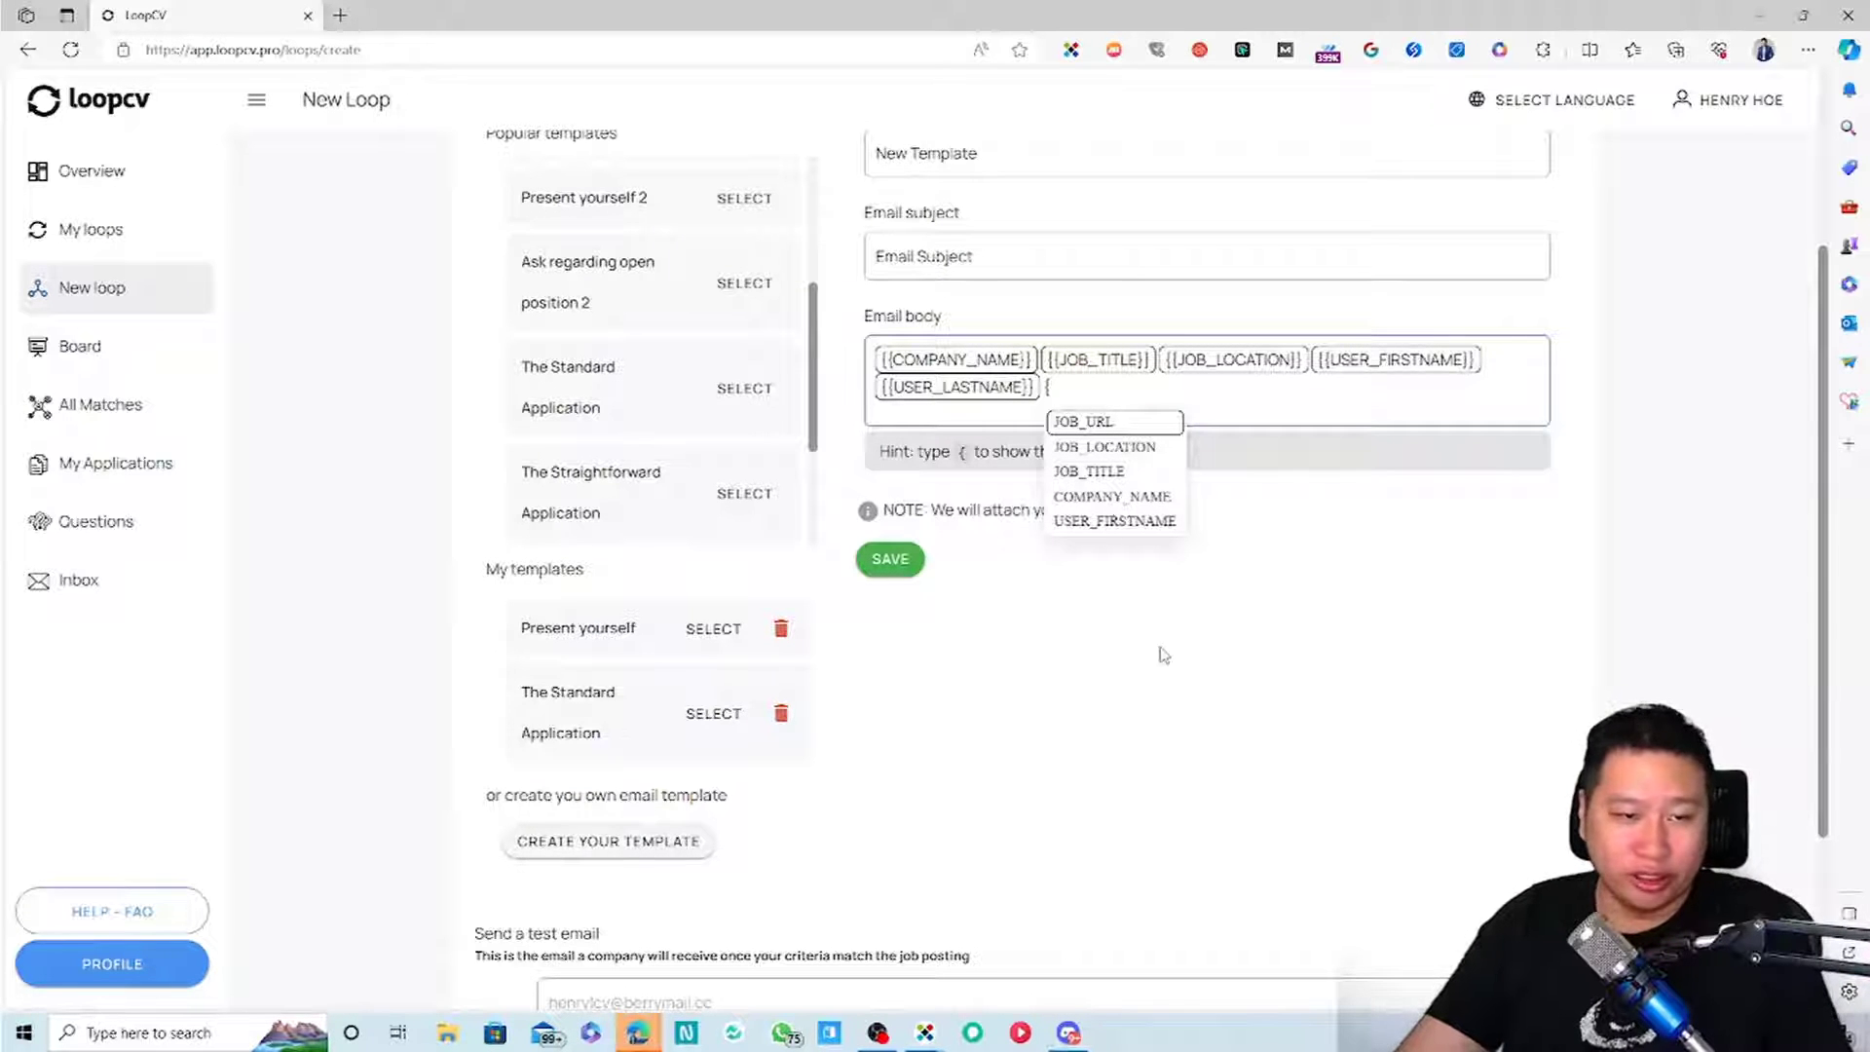
pyautogui.click(1081, 721)
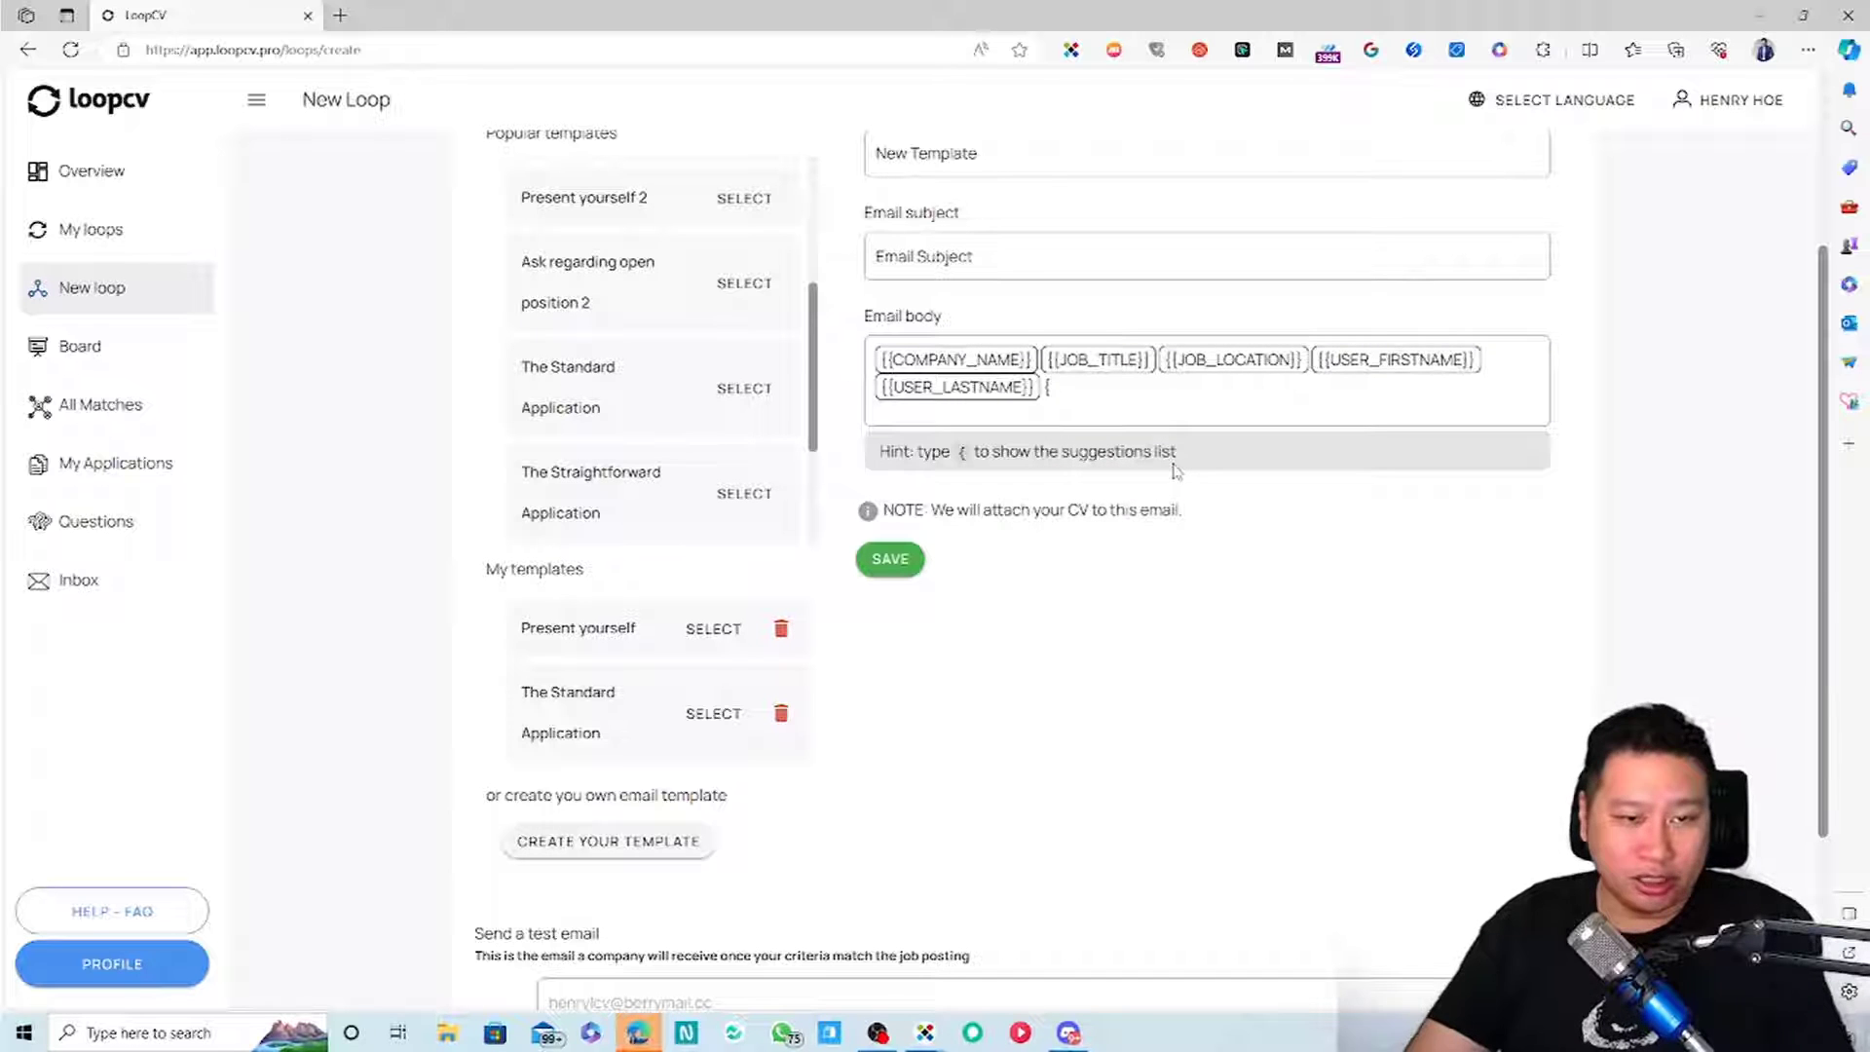
pyautogui.click(1186, 387)
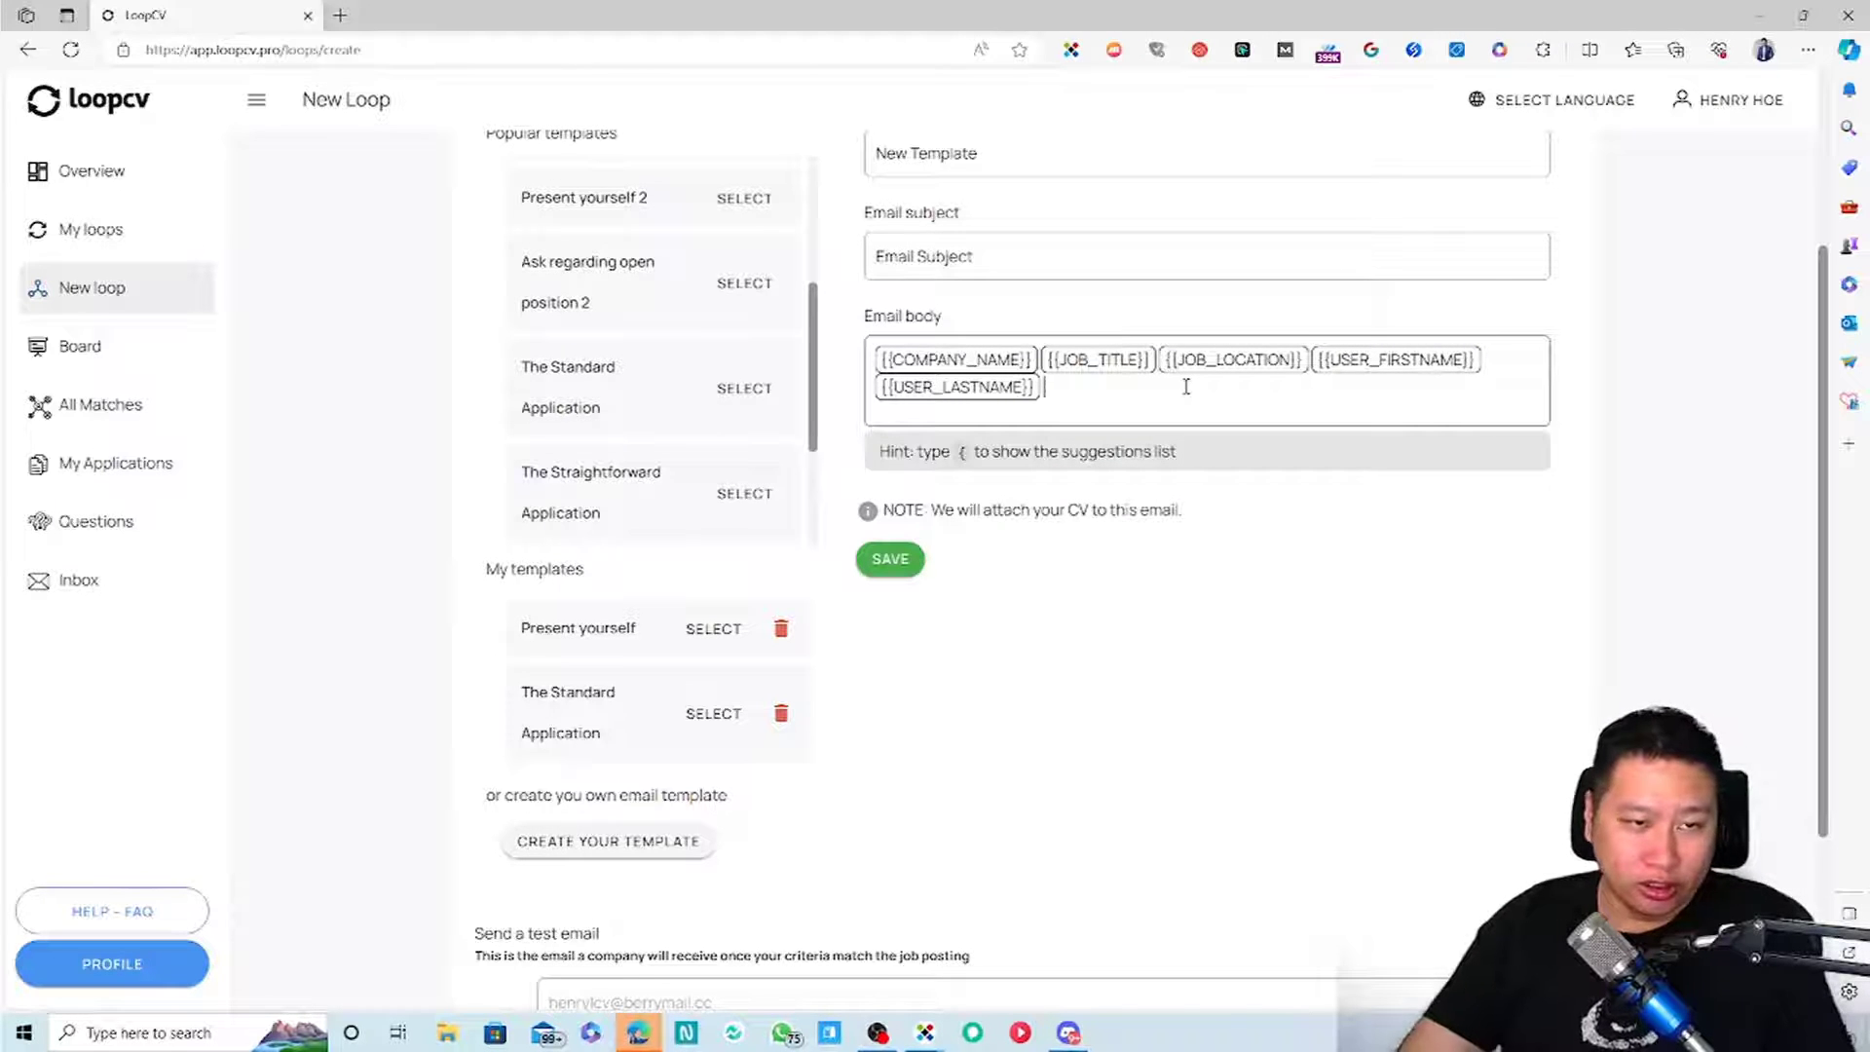
pyautogui.scroll(1, 584, 428)
pyautogui.scroll(-2, 585, 429)
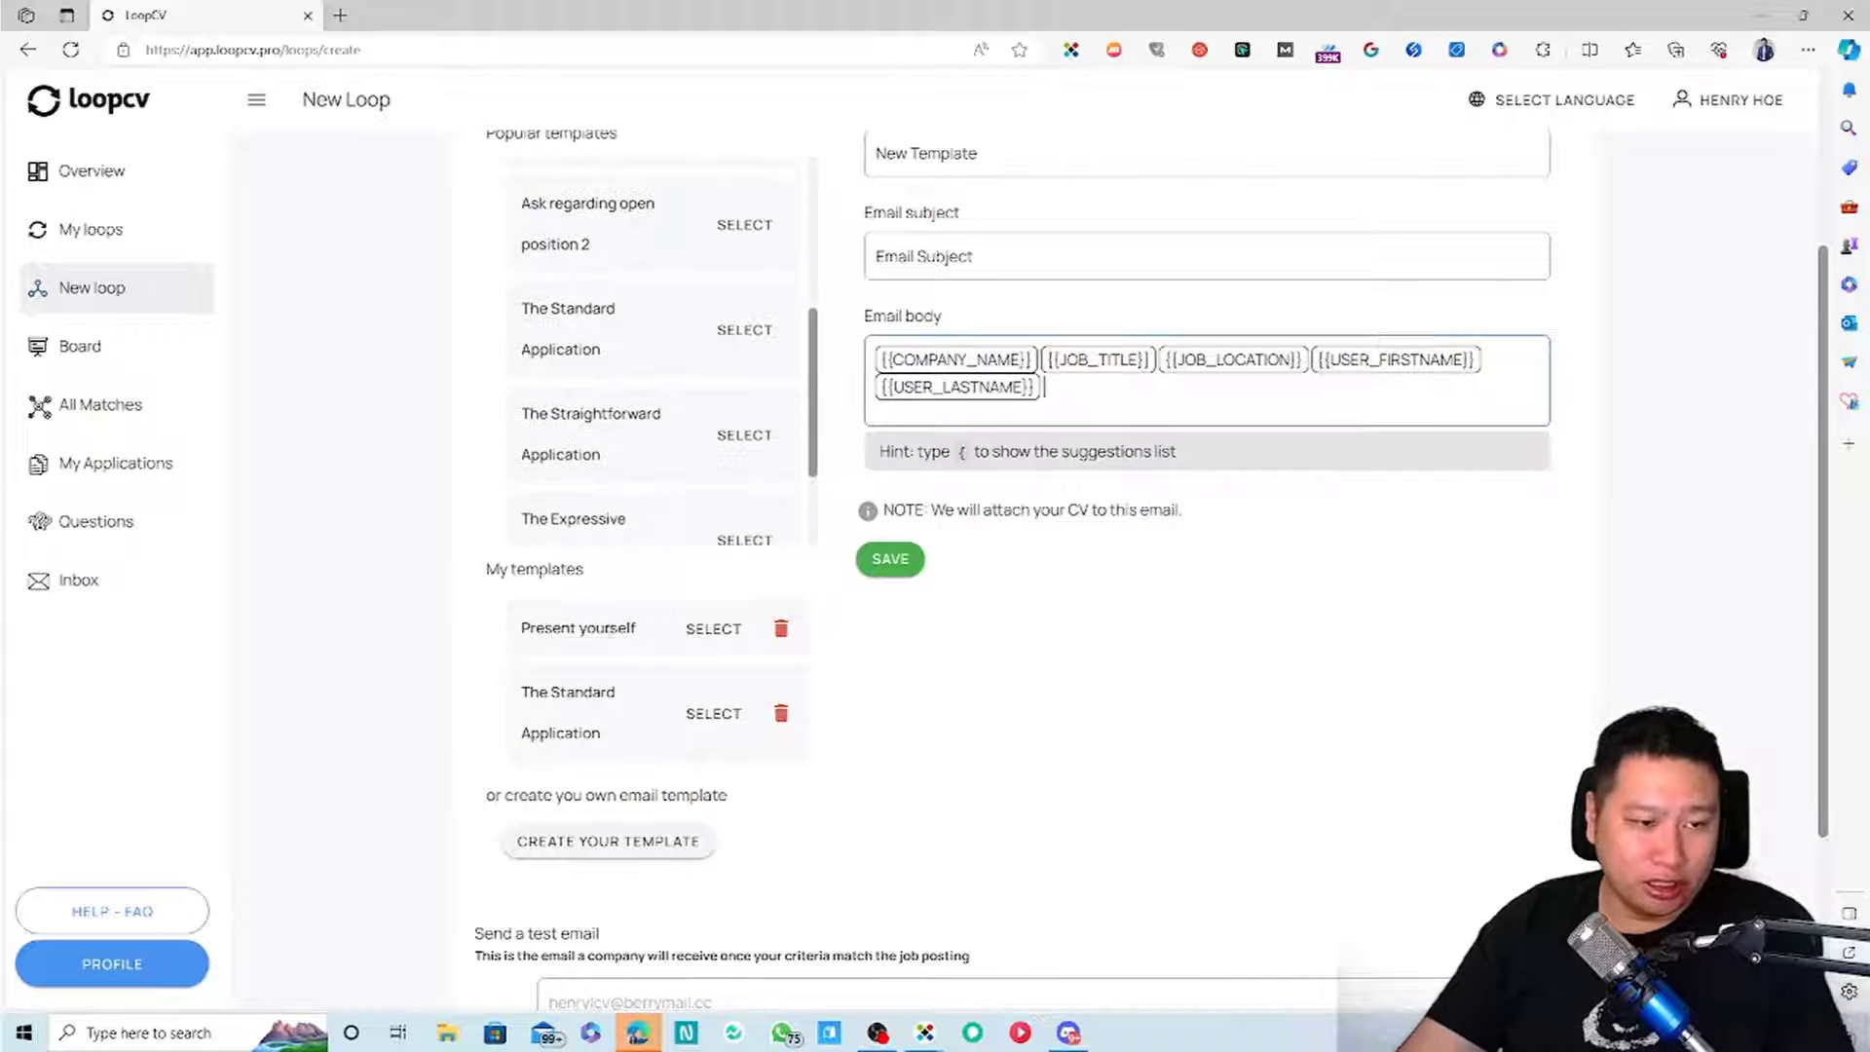
# Select the "Present yourself" template from the personal templates, save it for the loop and continue to the Settings stage
pyautogui.click(708, 628)
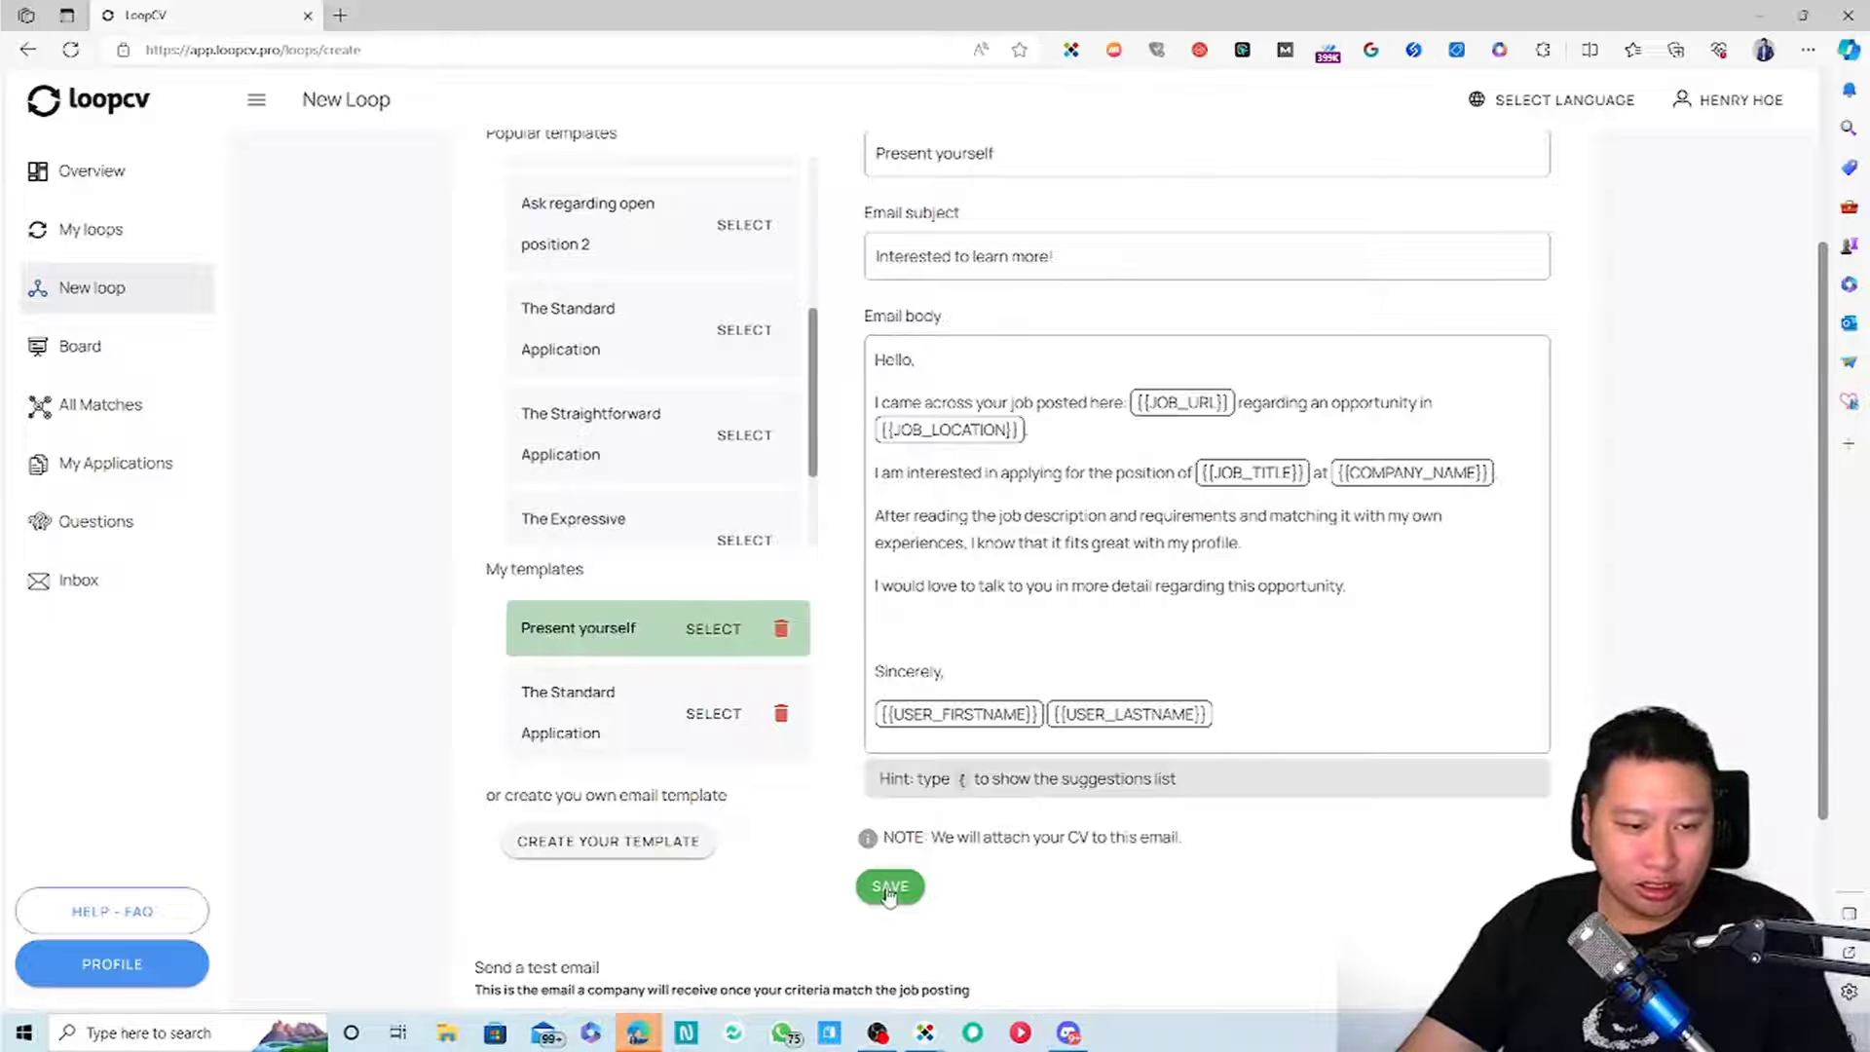
pyautogui.scroll(-2, 888, 916)
pyautogui.scroll(-2, 1008, 891)
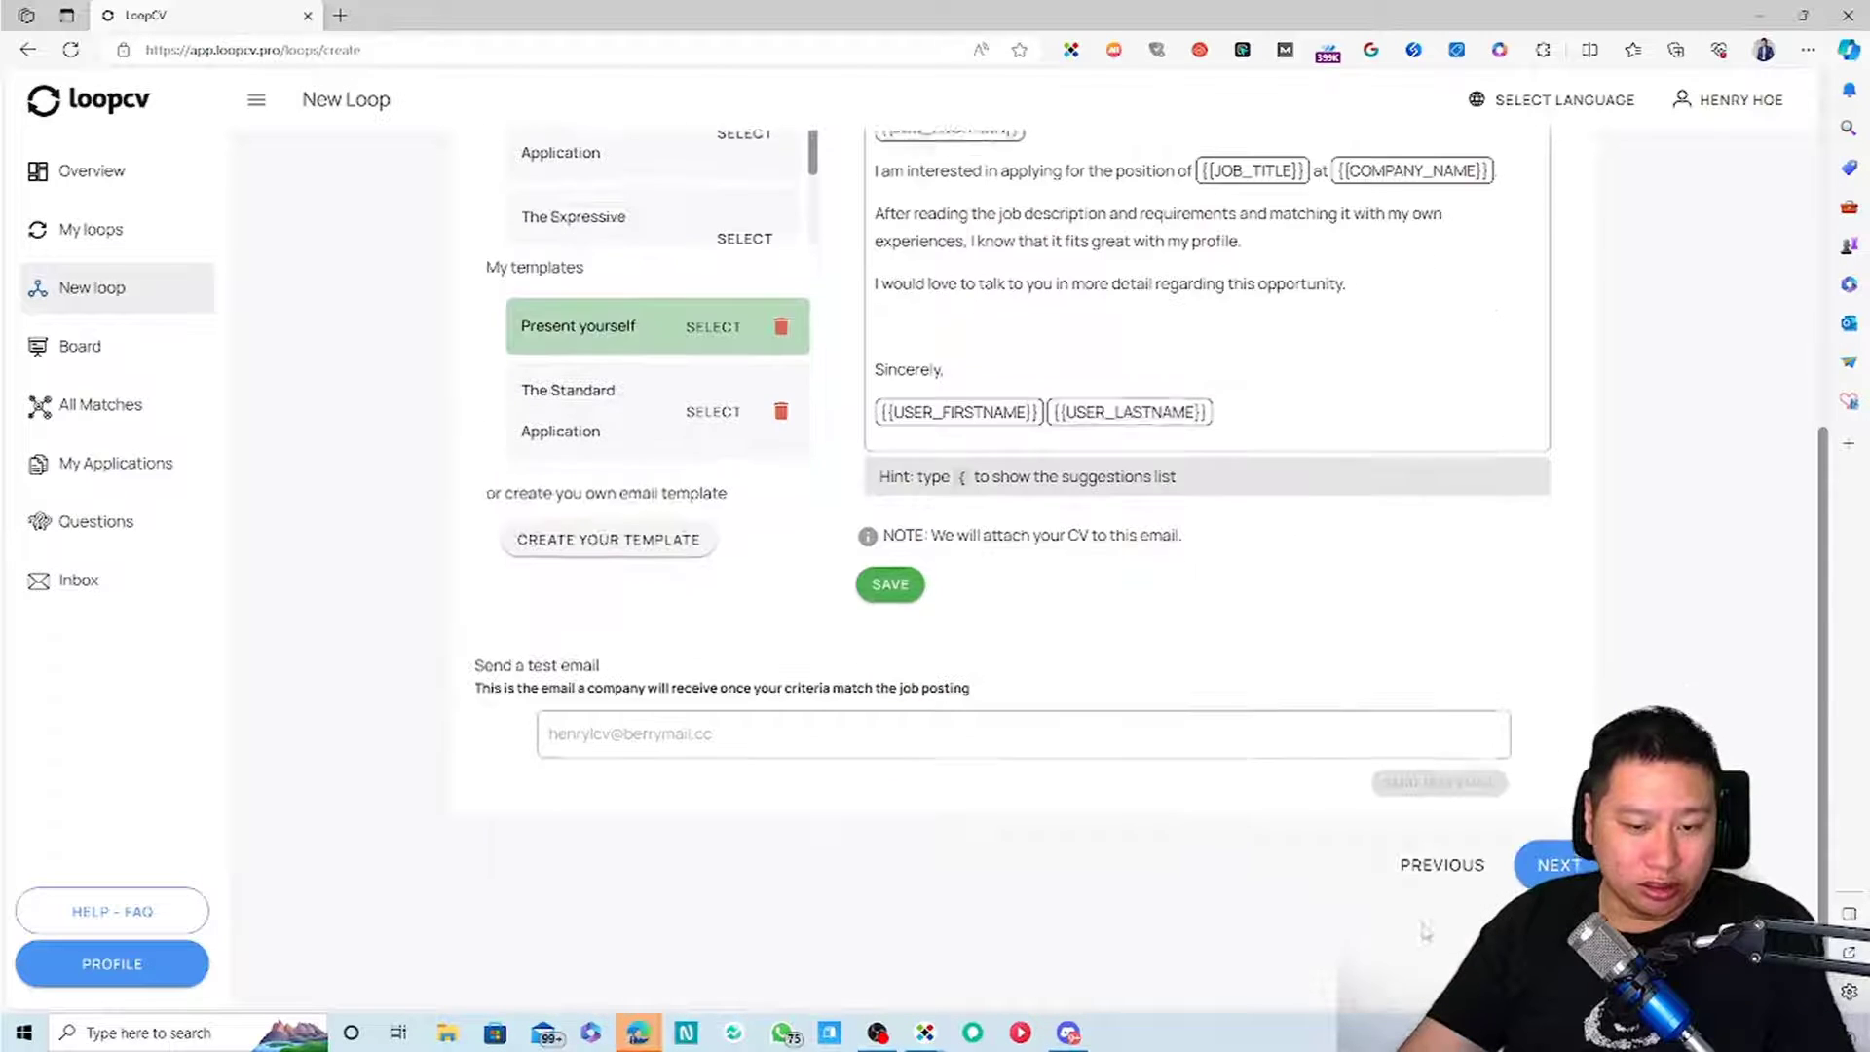
pyautogui.click(1553, 859)
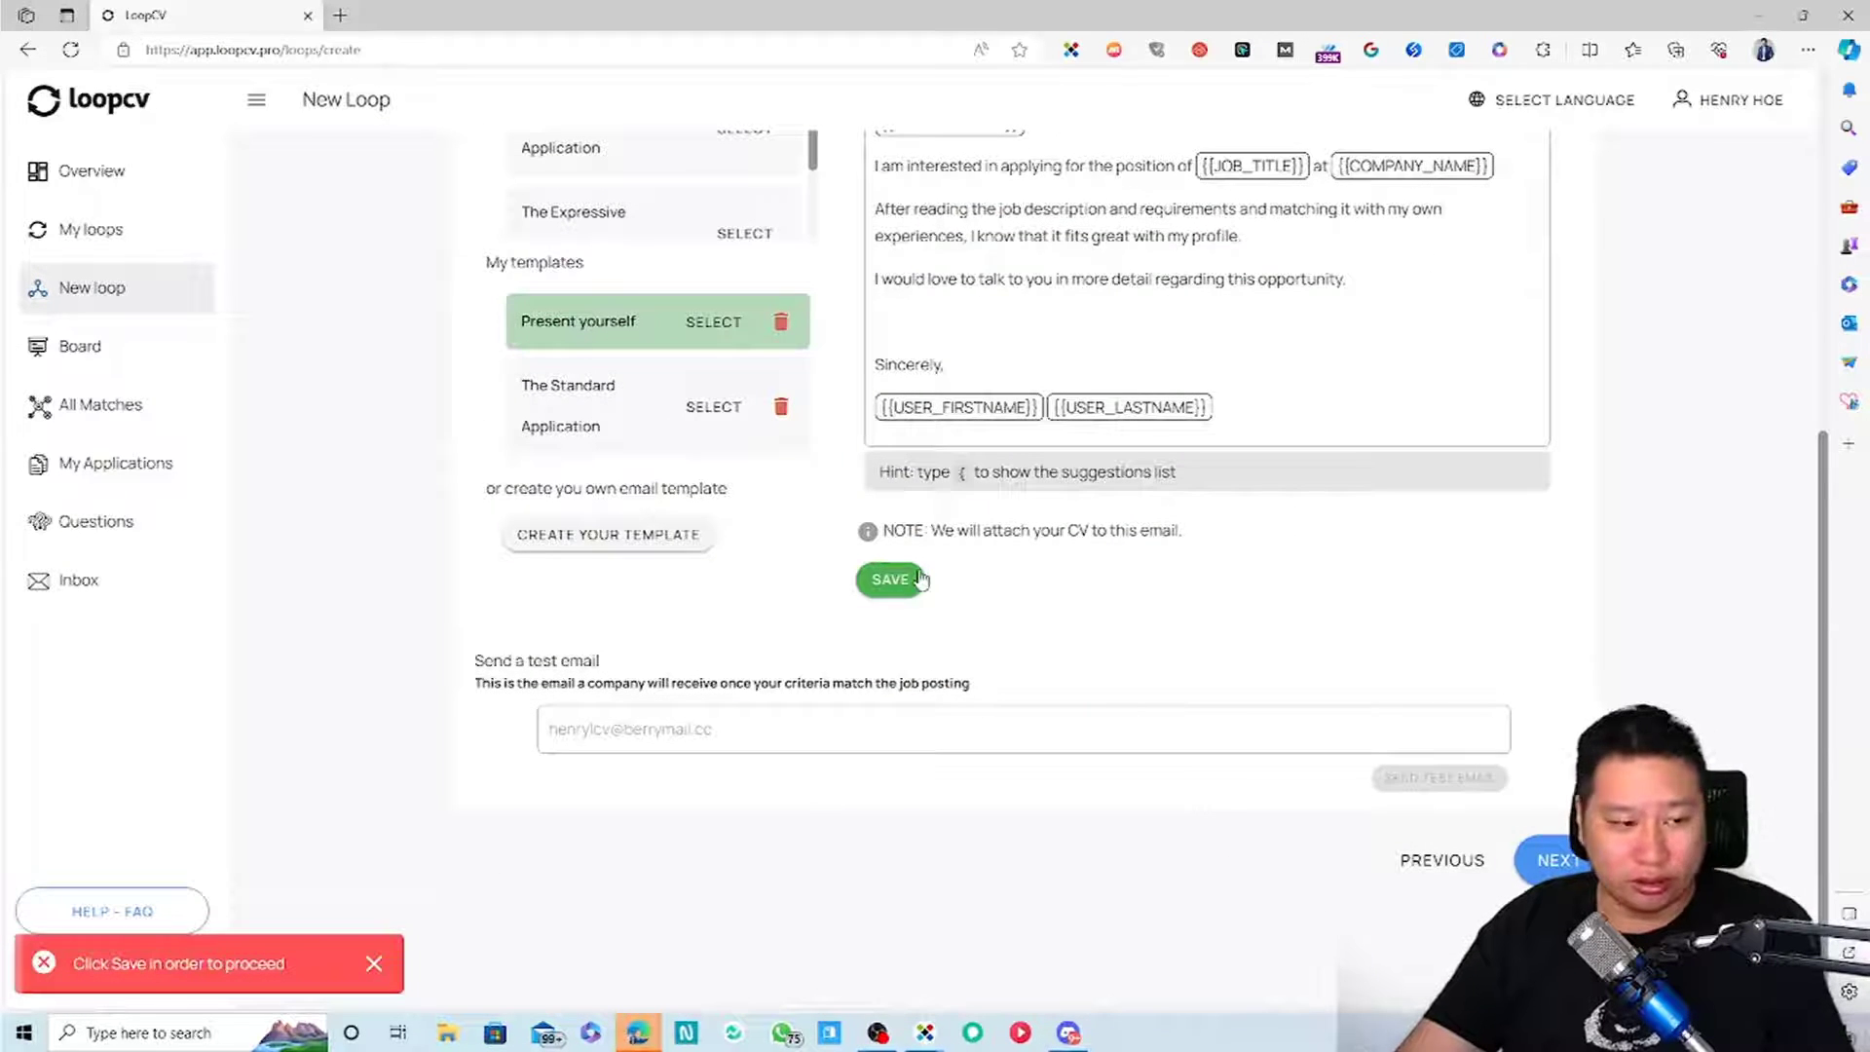
pyautogui.click(888, 577)
pyautogui.click(1553, 860)
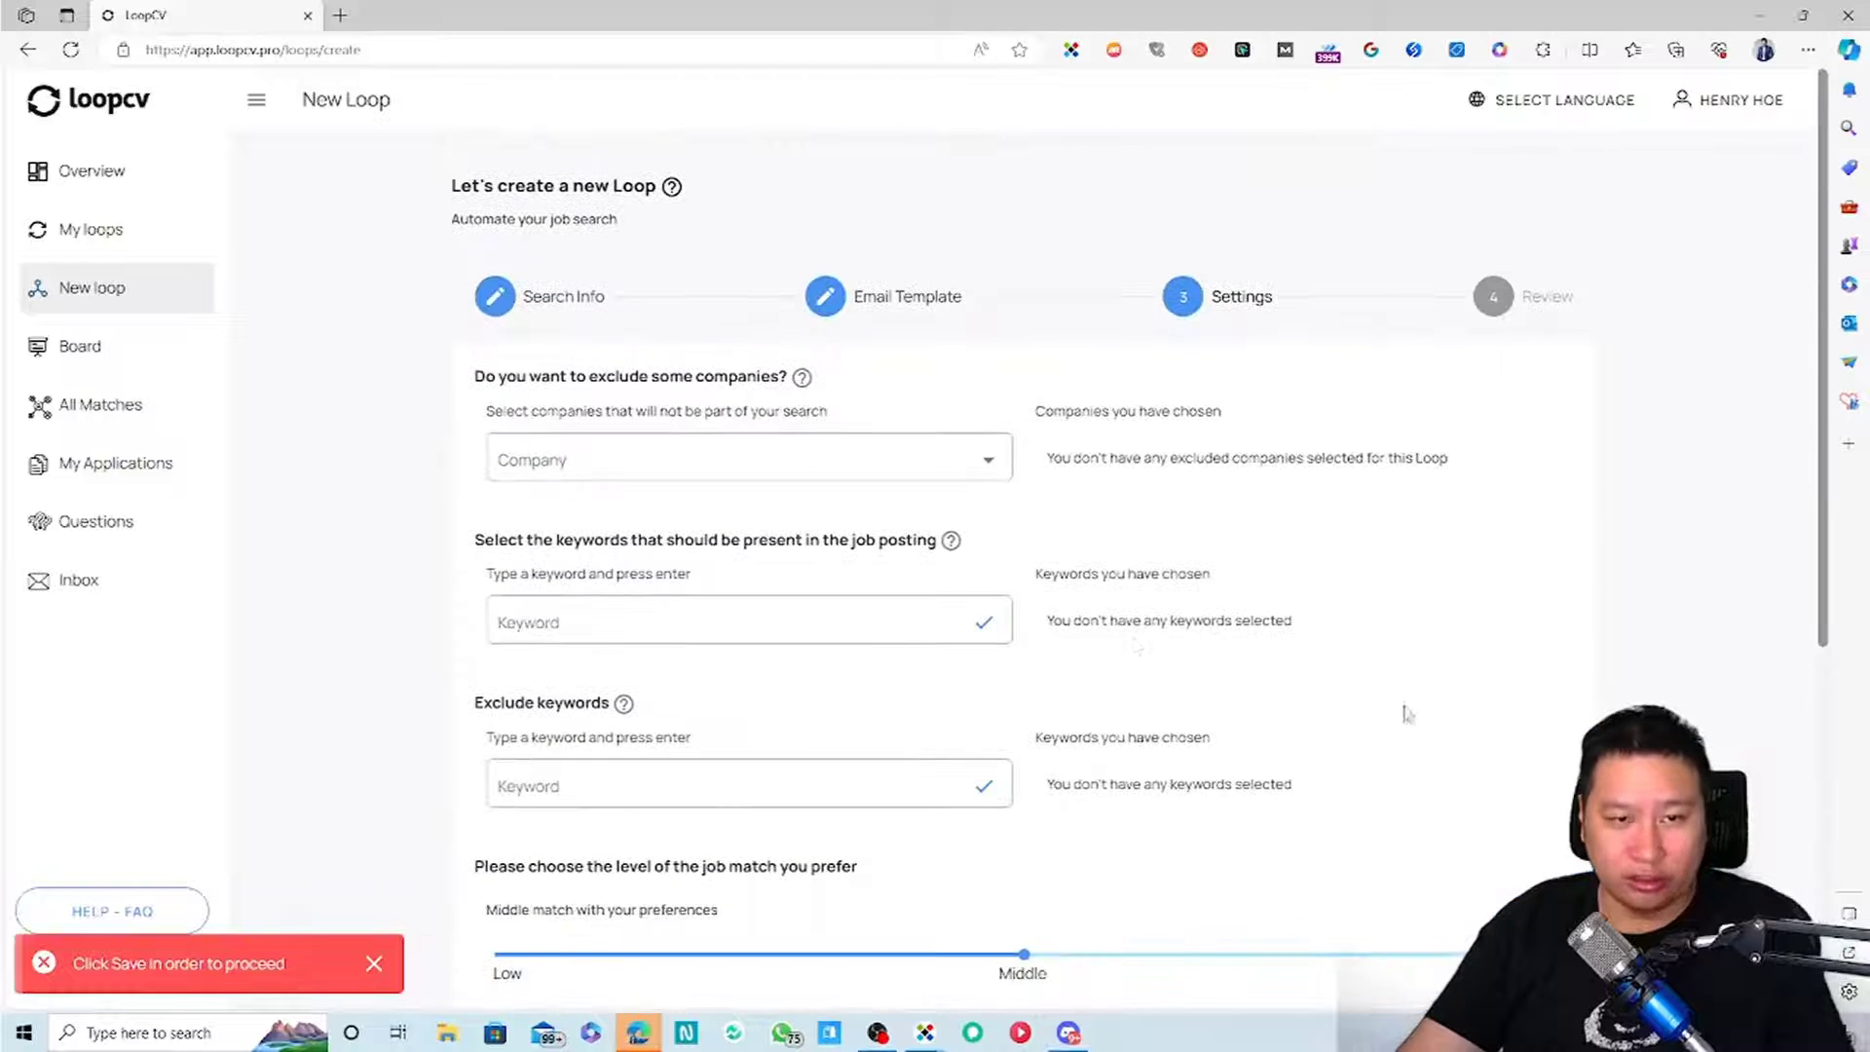
# Examine the settings for excluding companies, requiring keywords in the job posting and excluding keywords, leaving them empty
pyautogui.click(769, 456)
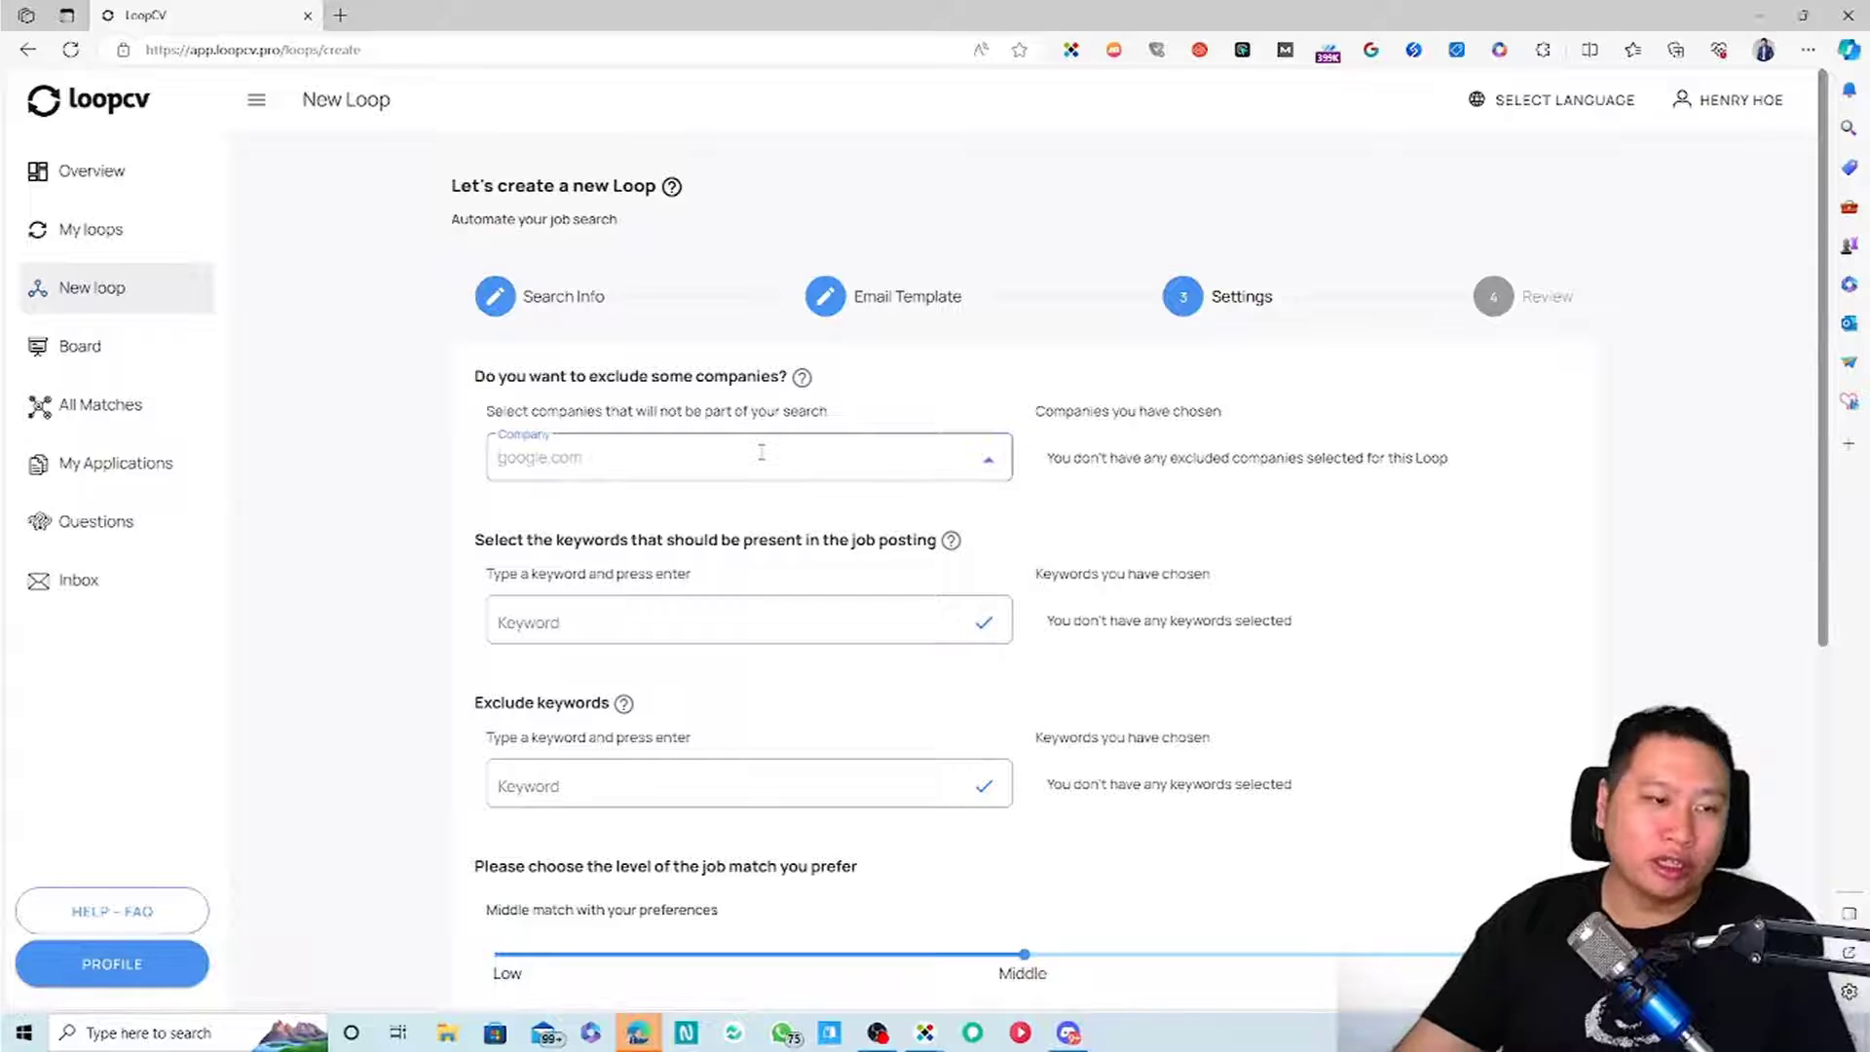
pyautogui.scroll(-3, 686, 672)
pyautogui.click(659, 340)
pyautogui.moveTo(592, 259); pyautogui.dragTo(860, 304)
pyautogui.click(859, 305)
pyautogui.click(725, 349)
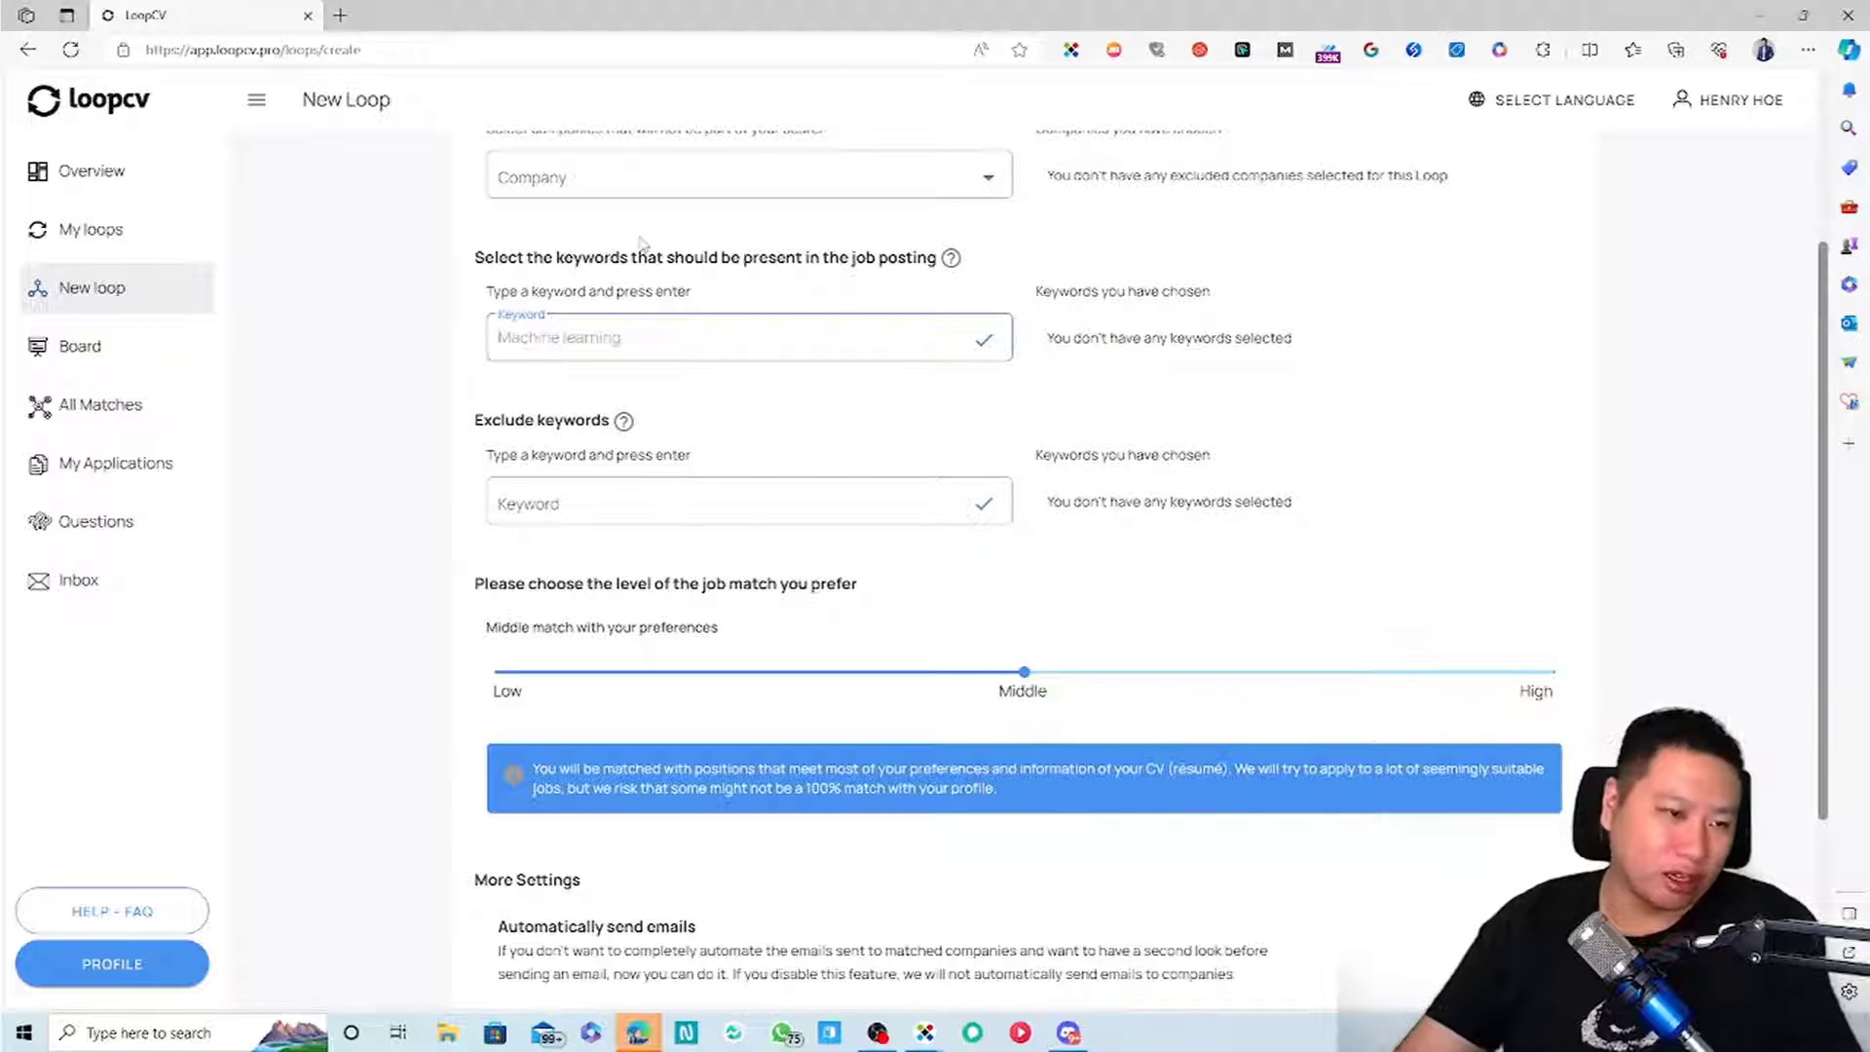
pyautogui.click(660, 508)
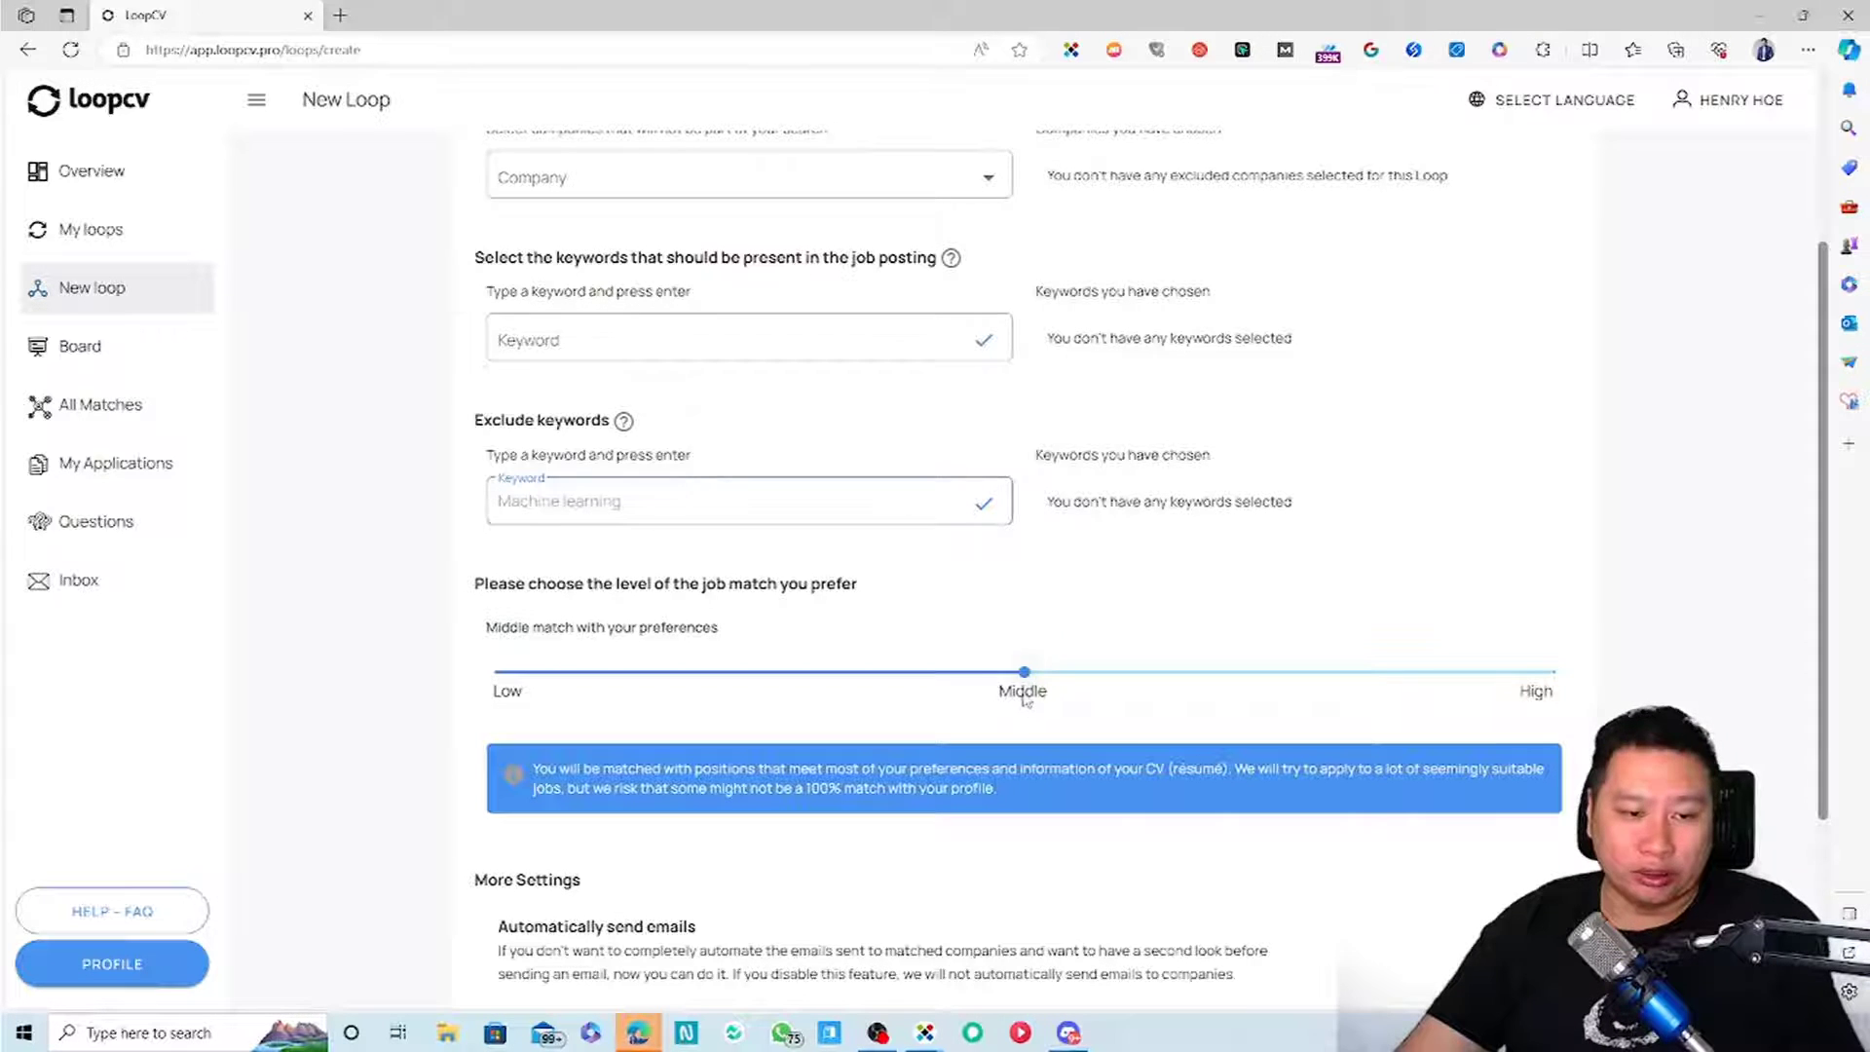
# Try the High, Middle and Low job match levels and read what the explanations say
pyautogui.scroll(-1, 898, 664)
pyautogui.moveTo(621, 436); pyautogui.dragTo(833, 444)
pyautogui.click(1061, 584)
pyautogui.moveTo(1017, 538); pyautogui.dragTo(1558, 533)
pyautogui.click(1022, 530)
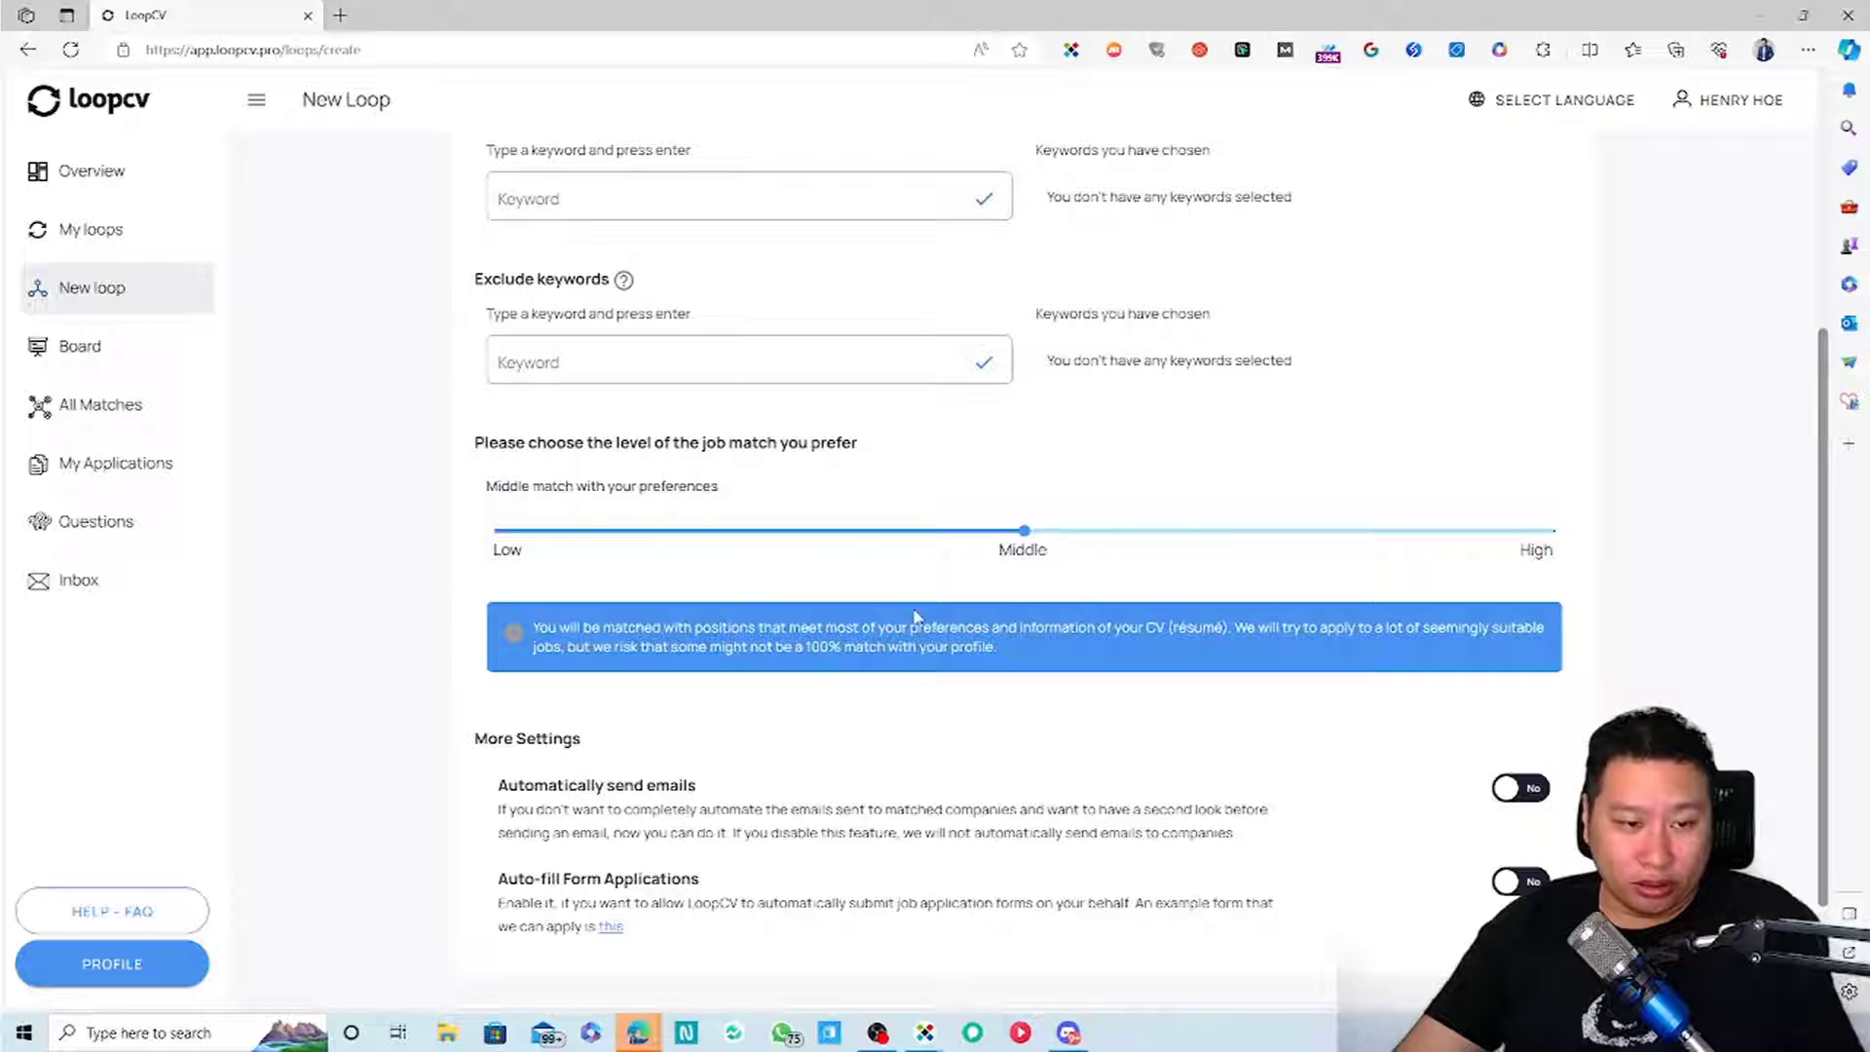
pyautogui.moveTo(1022, 531); pyautogui.dragTo(589, 546)
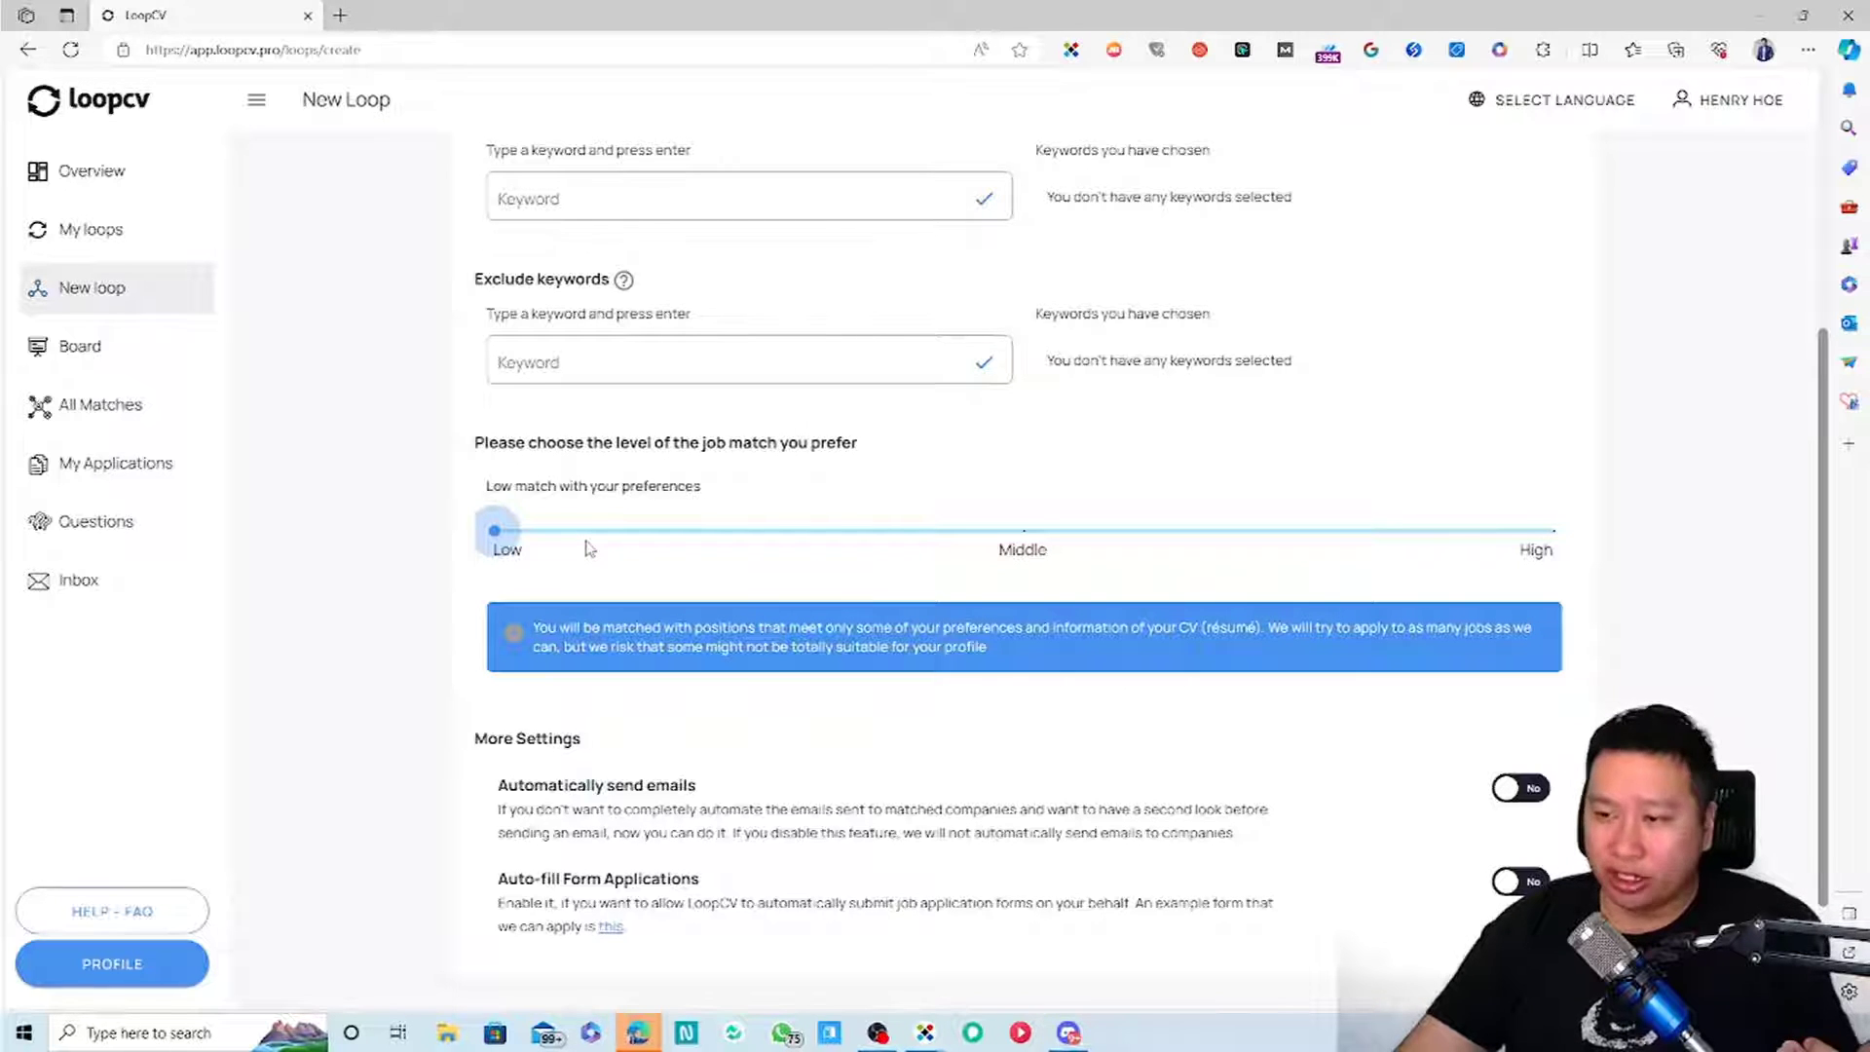
# Set the job match level to High, leave automatic emails and form auto-fill off, and continue to the Review stage
pyautogui.moveTo(594, 548); pyautogui.dragTo(1516, 609)
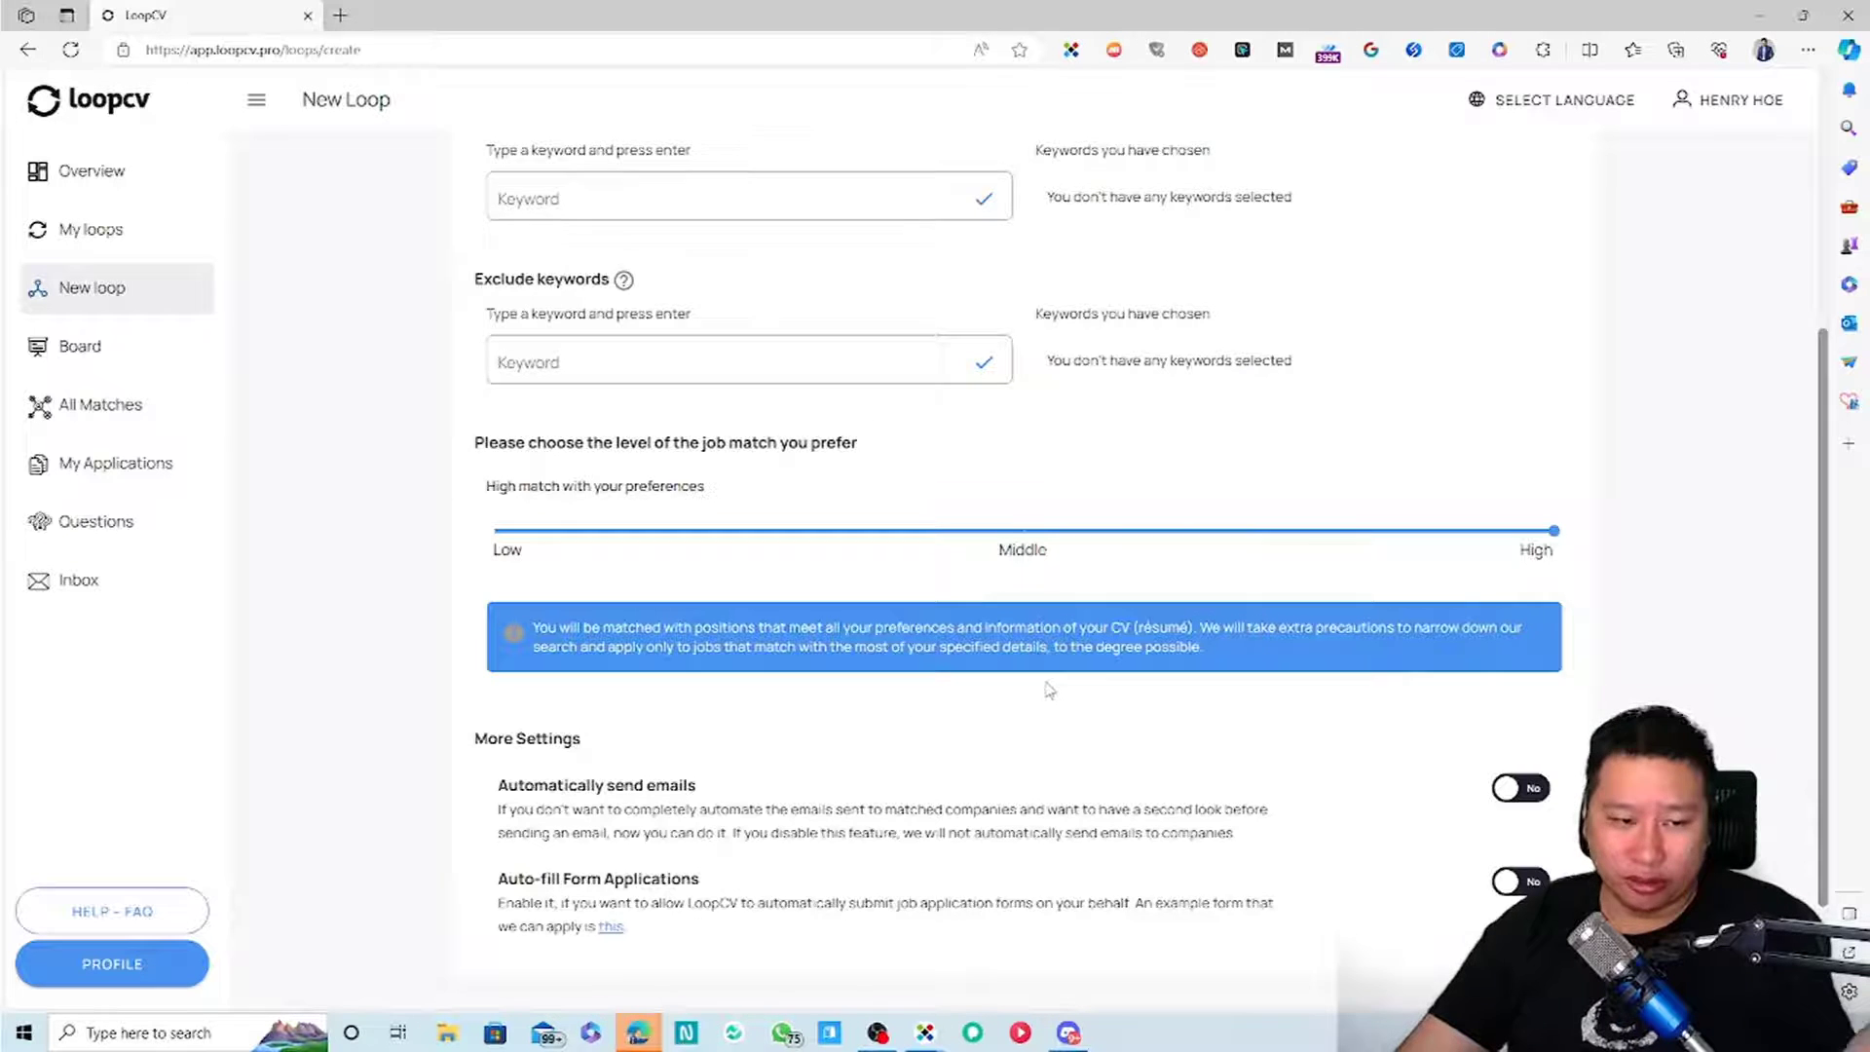
pyautogui.scroll(-2, 1047, 692)
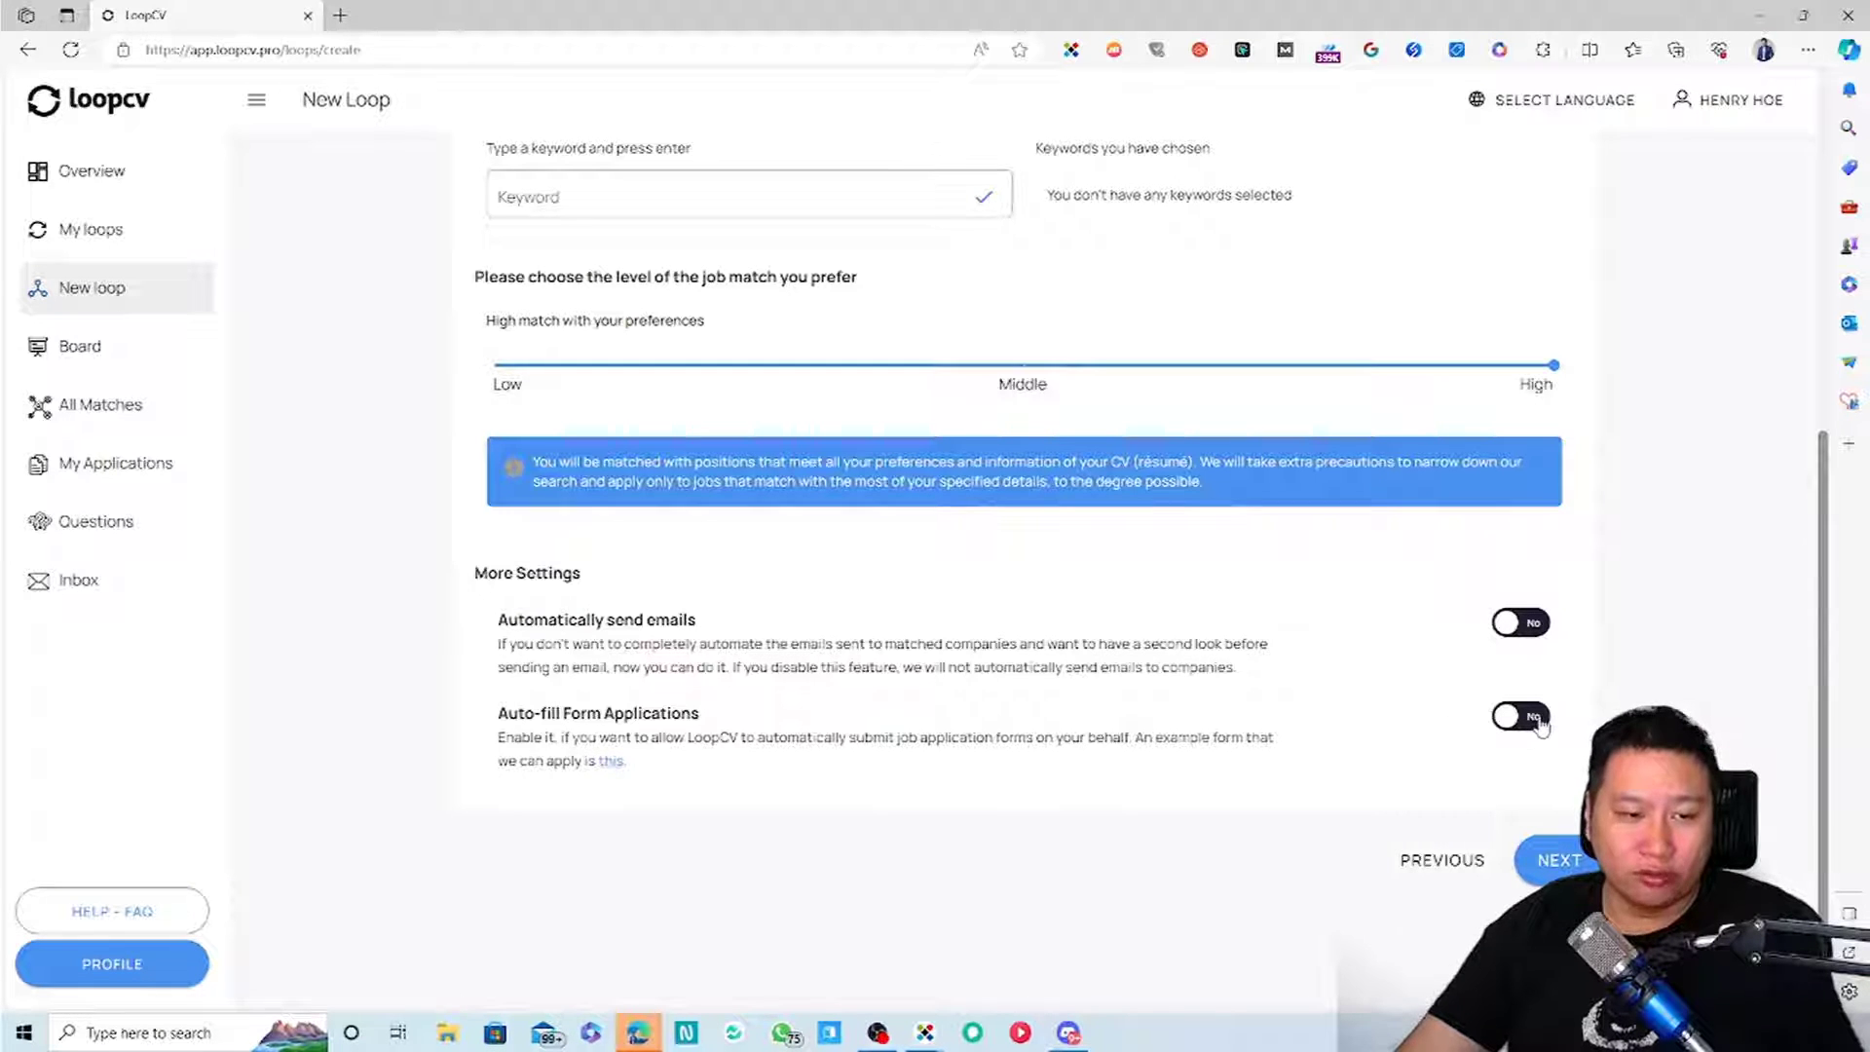
pyautogui.click(1559, 860)
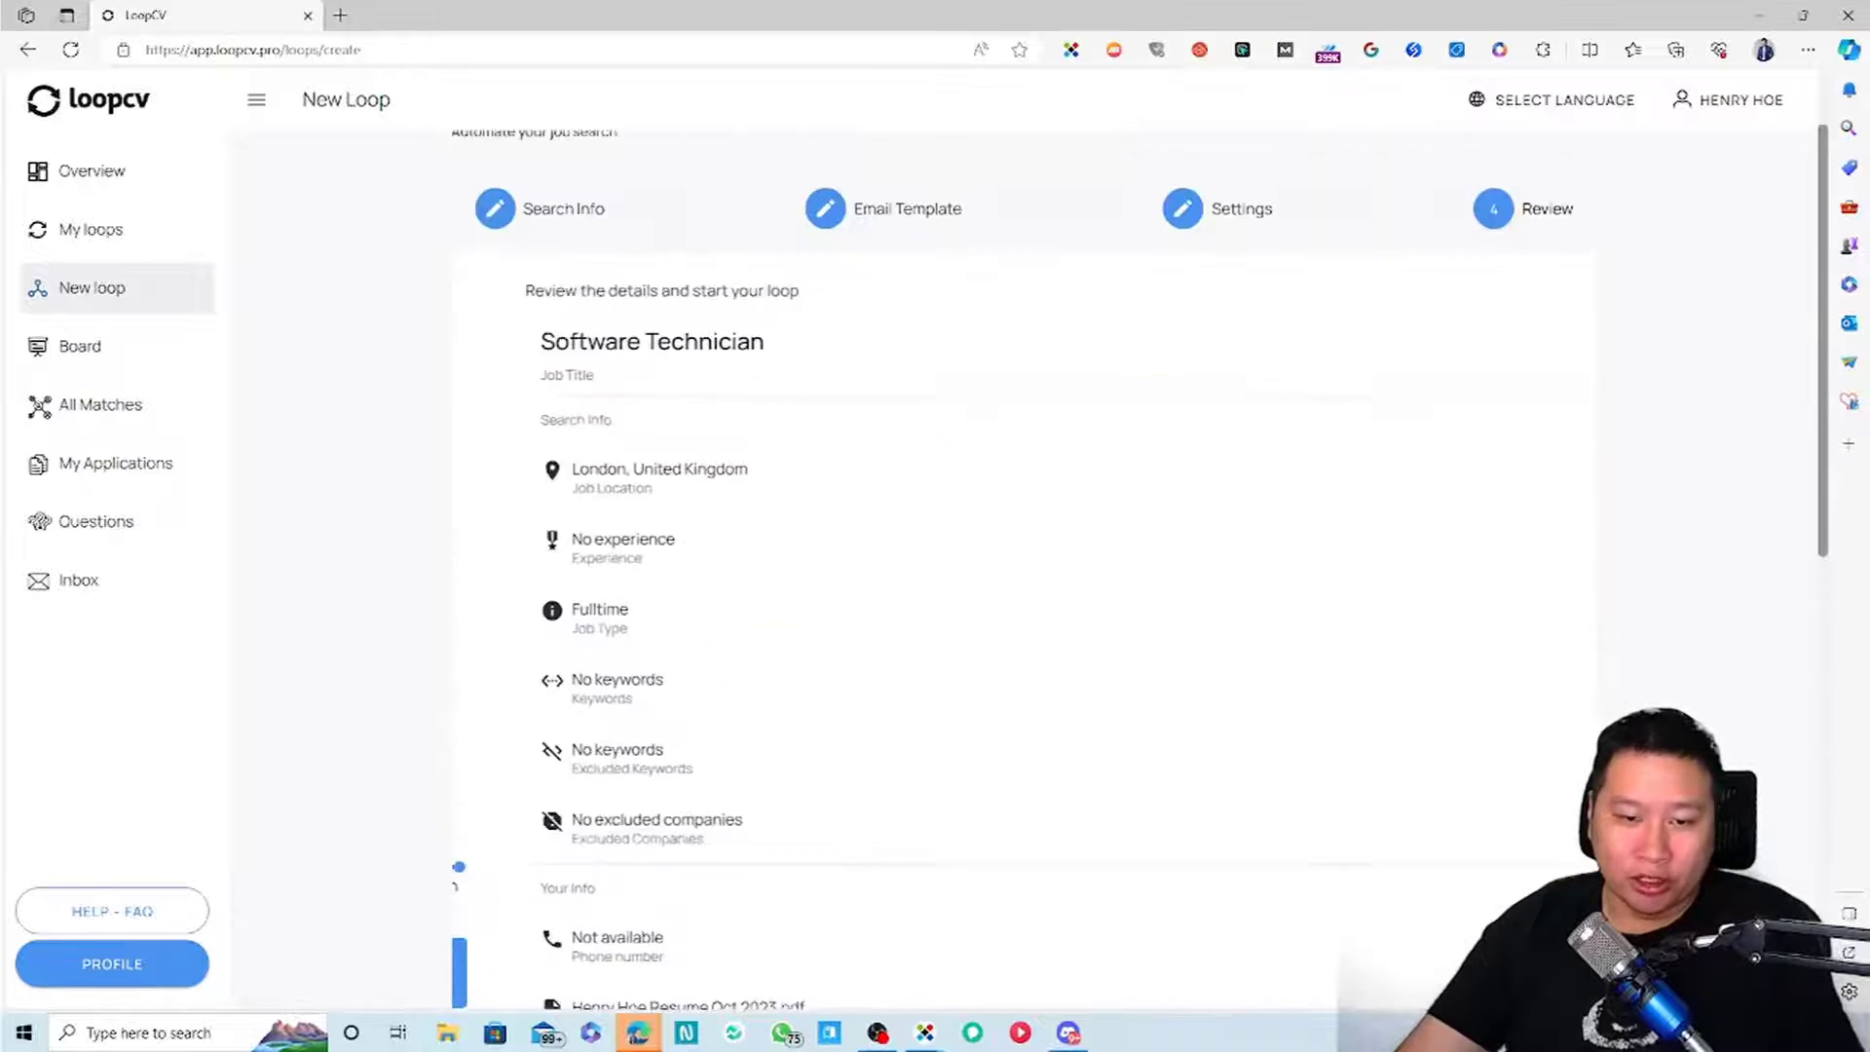
# Review the loop's search info, options and email template, and go back to the Settings stage to look over its options
pyautogui.scroll(-8, 884, 751)
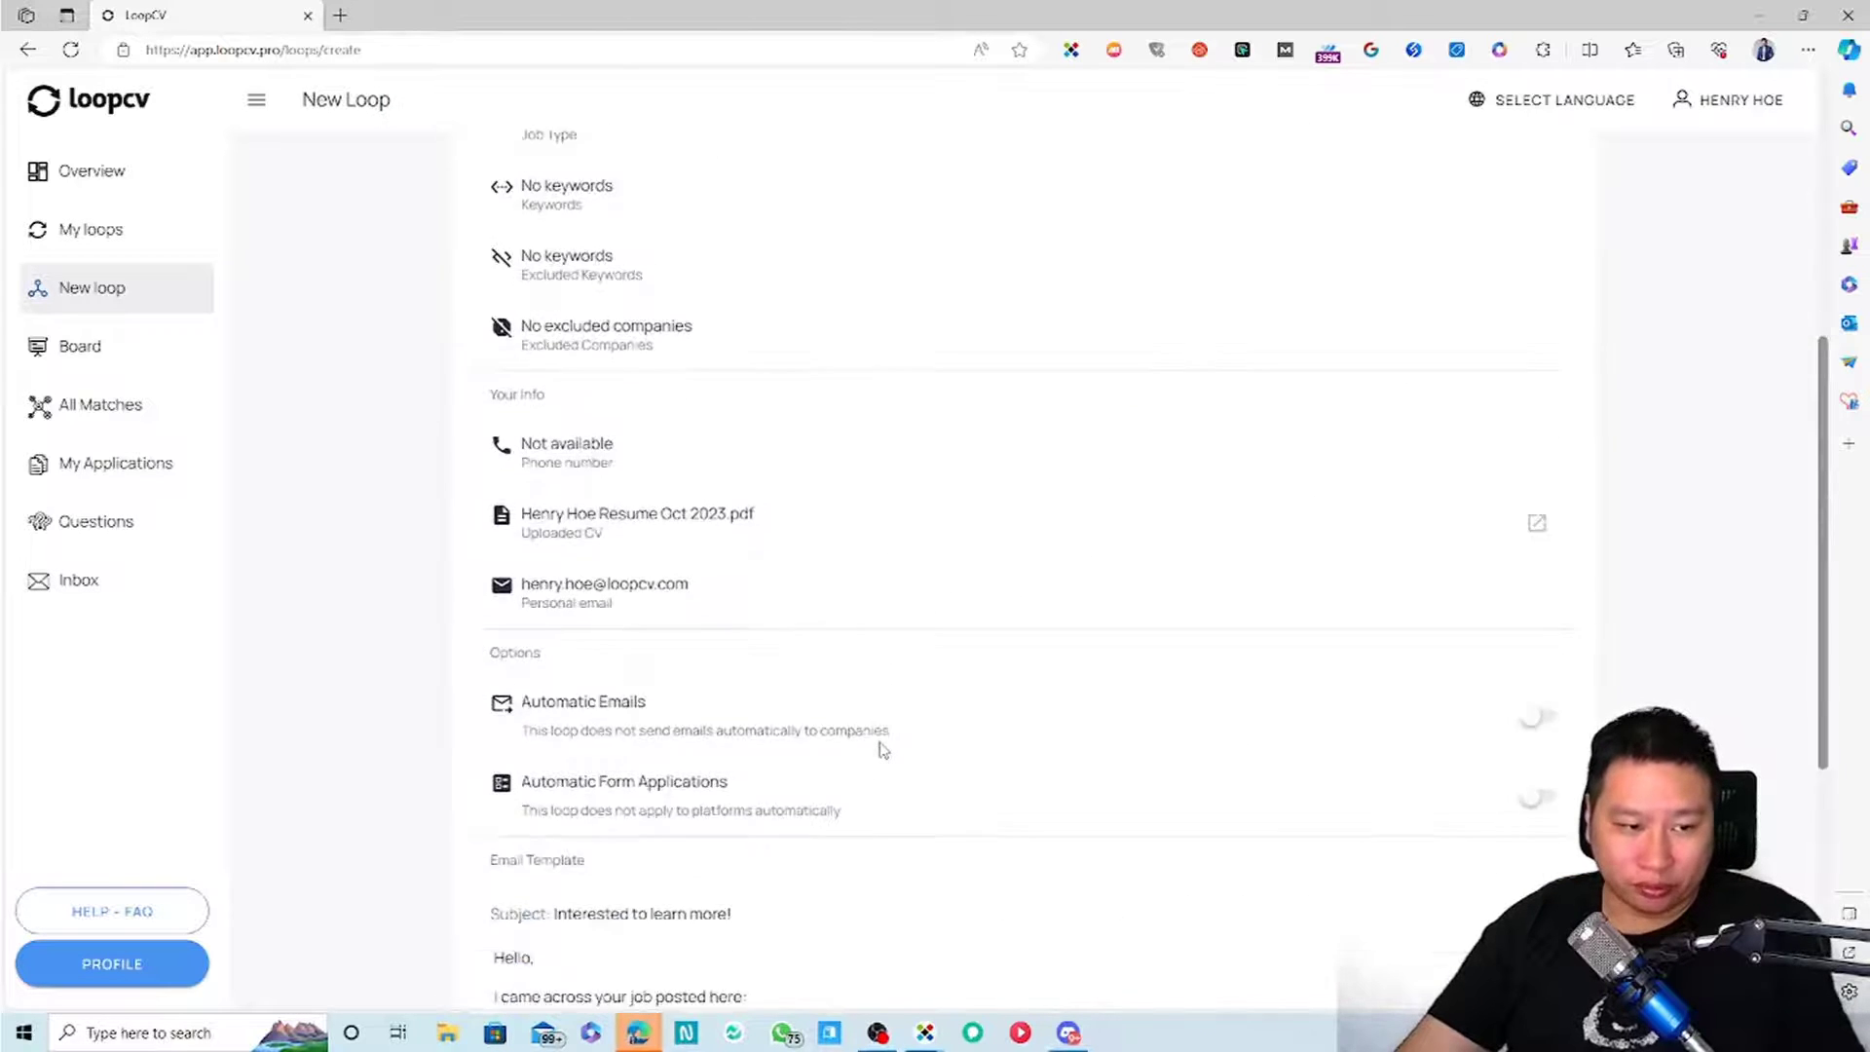
pyautogui.scroll(4, 721, 662)
pyautogui.scroll(-7, 730, 655)
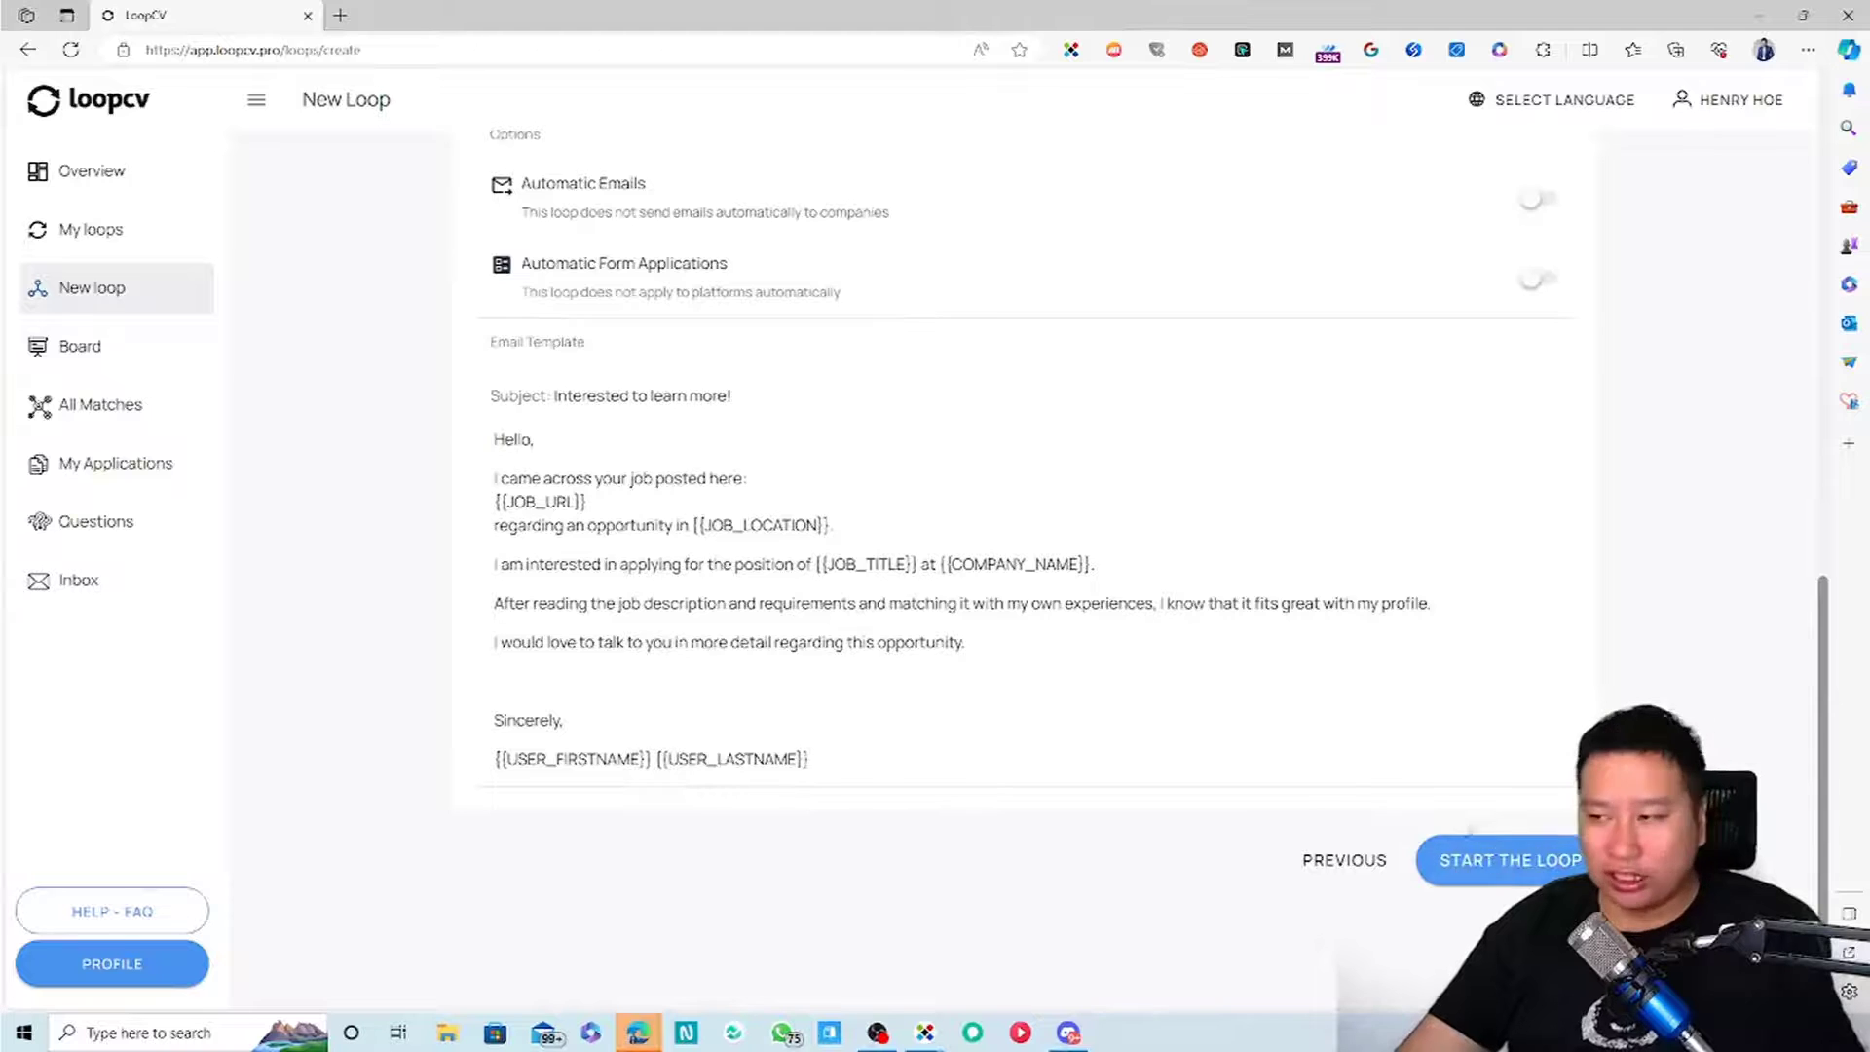
pyautogui.scroll(10, 910, 737)
pyautogui.click(1239, 302)
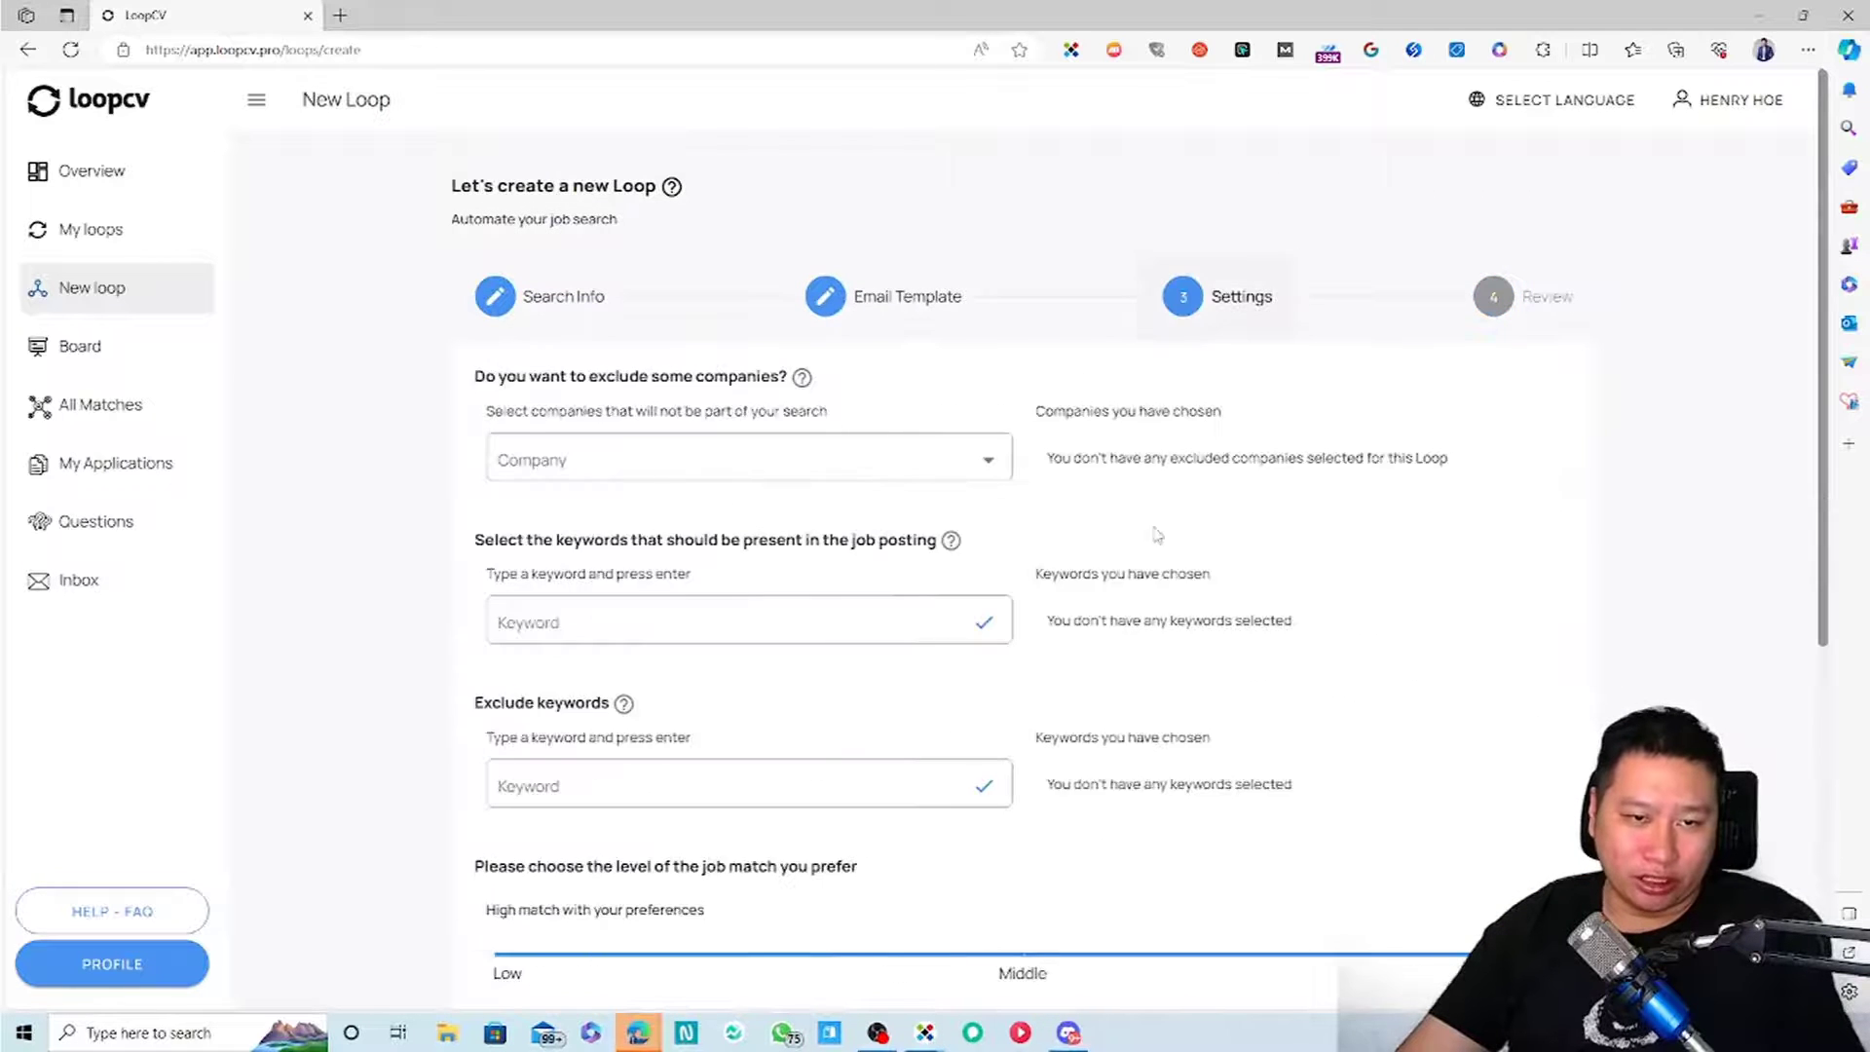
pyautogui.scroll(-3, 1155, 533)
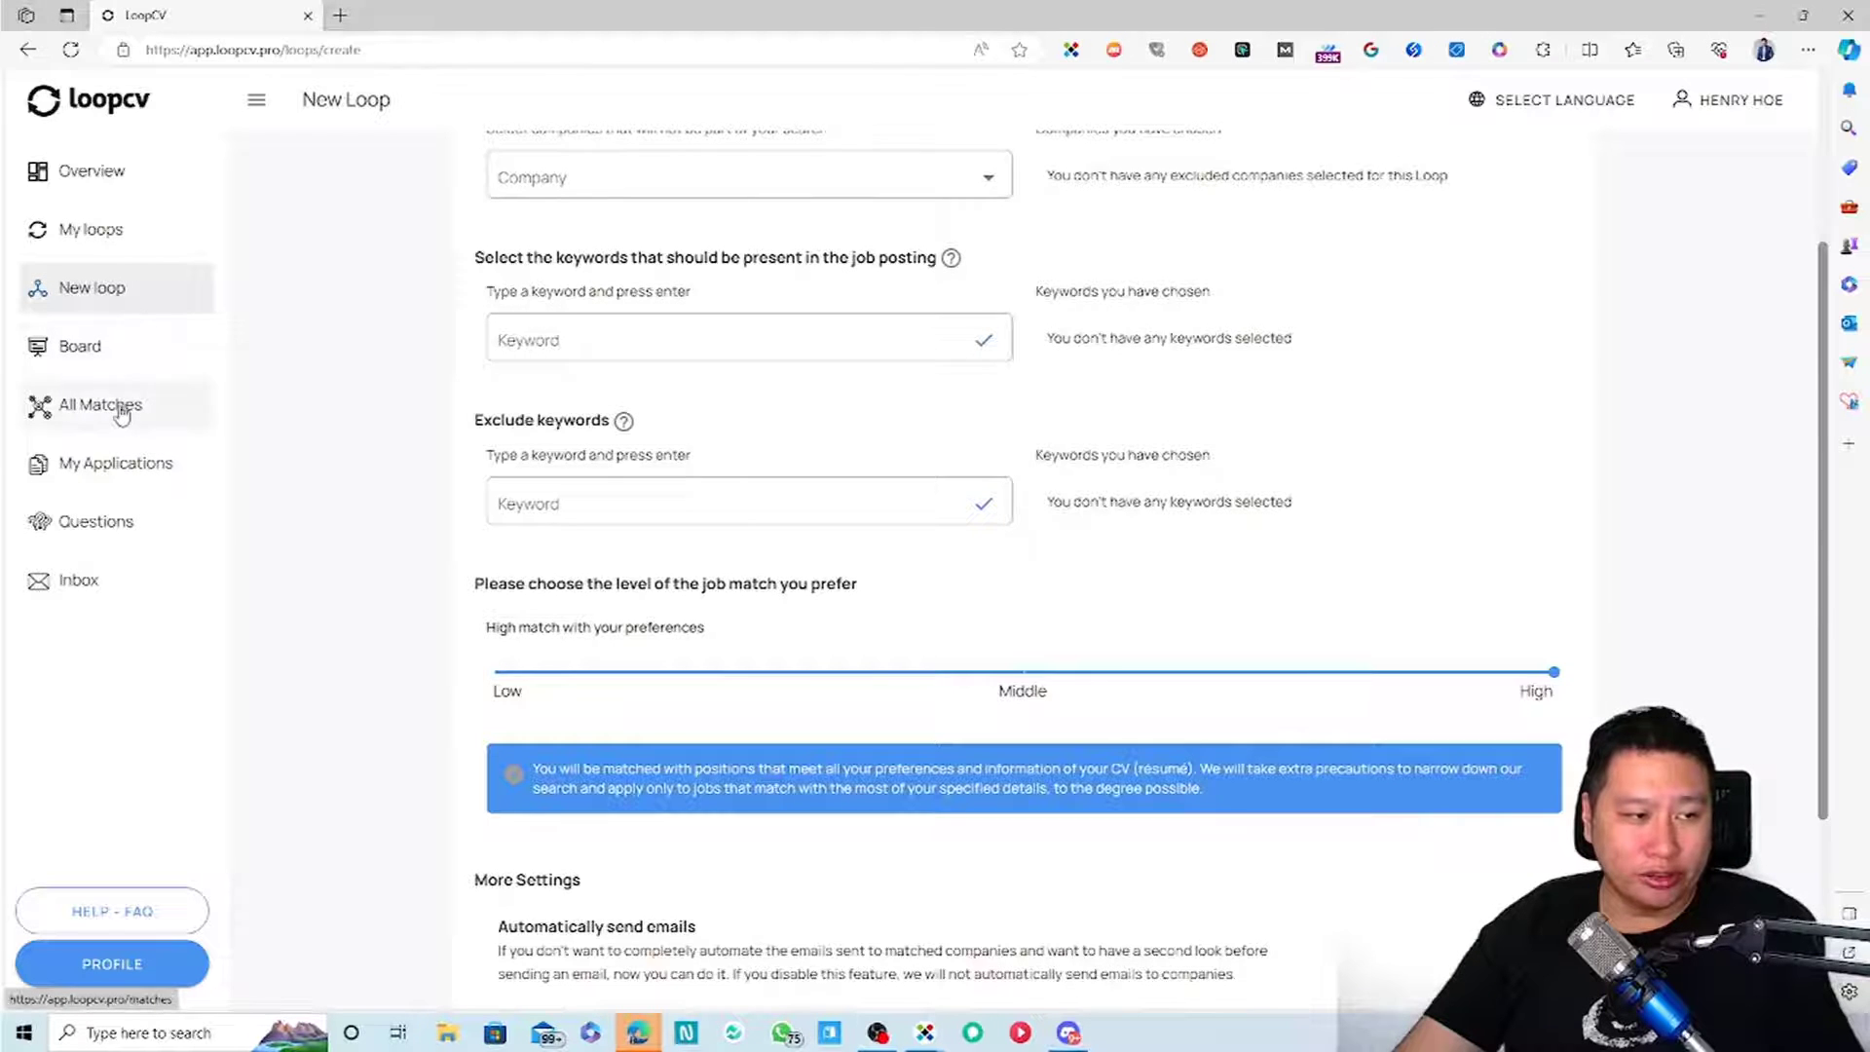
# Look over the matches from all loops and open the loop info of the existing Marketing Manager loop
pyautogui.click(209, 407)
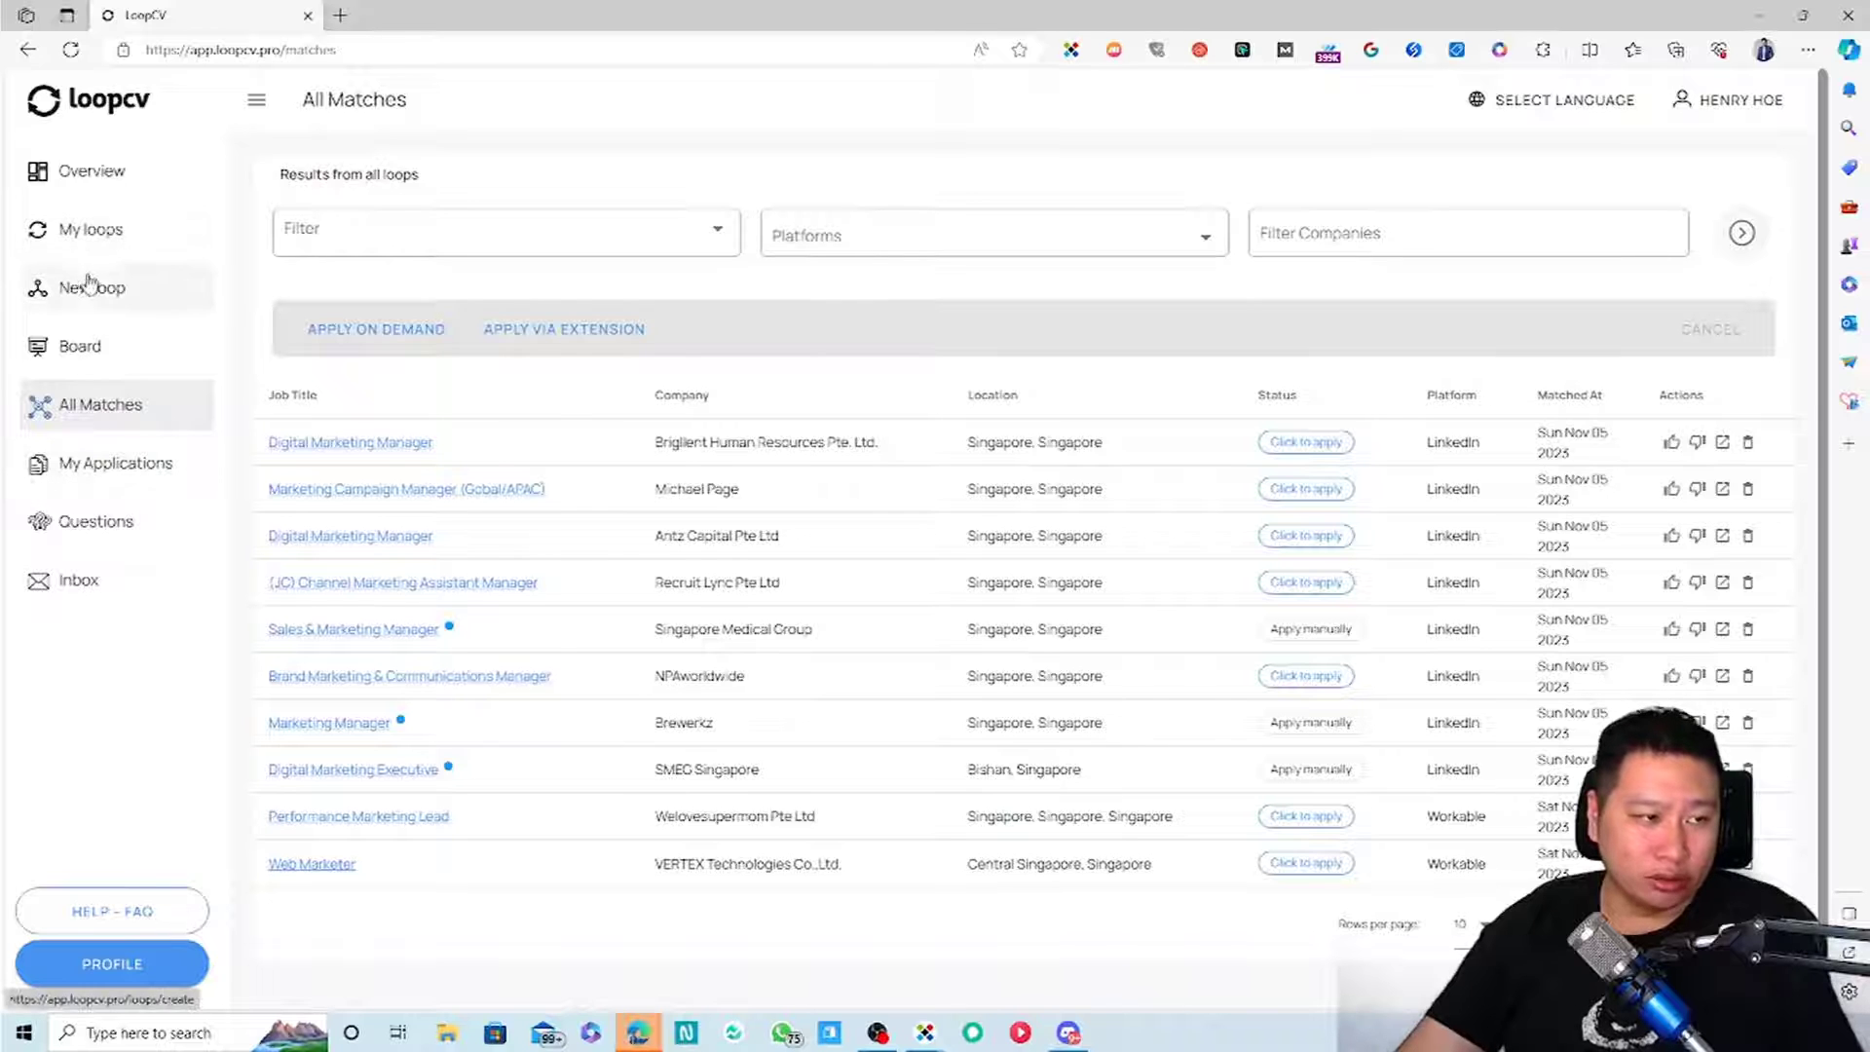
pyautogui.click(90, 231)
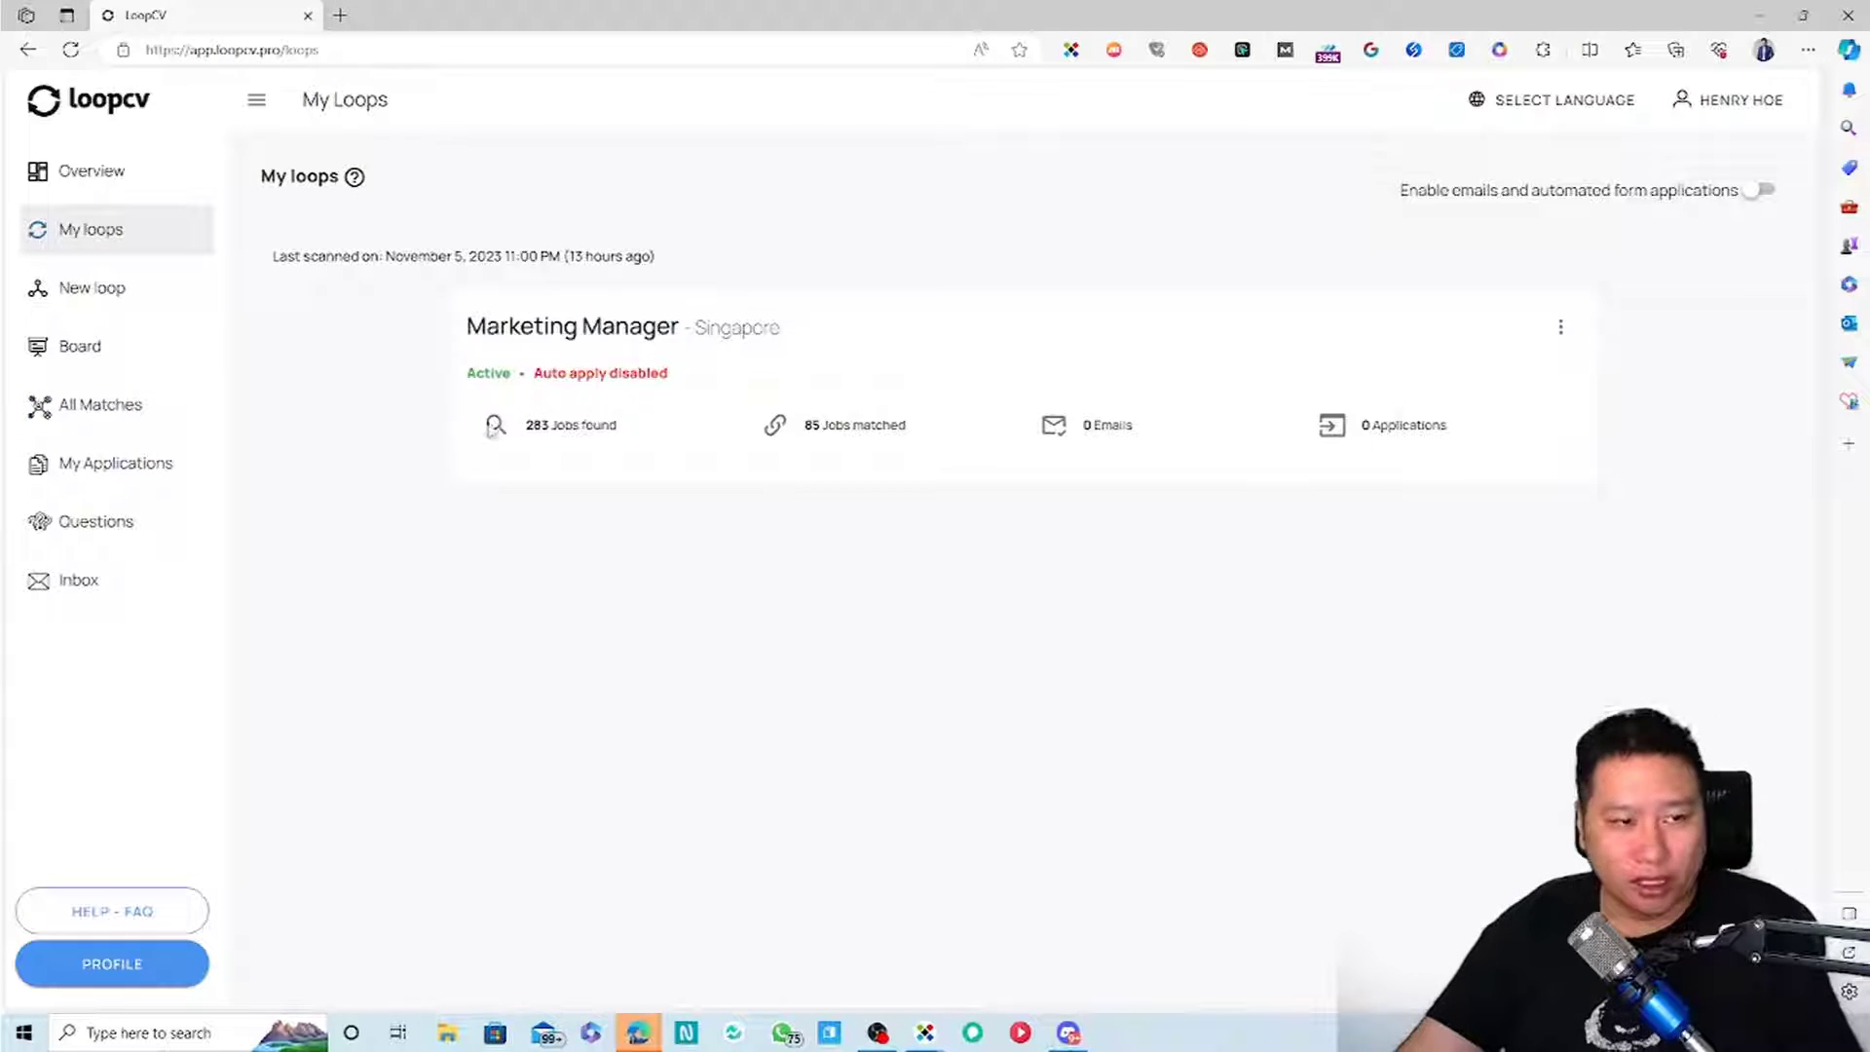
pyautogui.click(1560, 328)
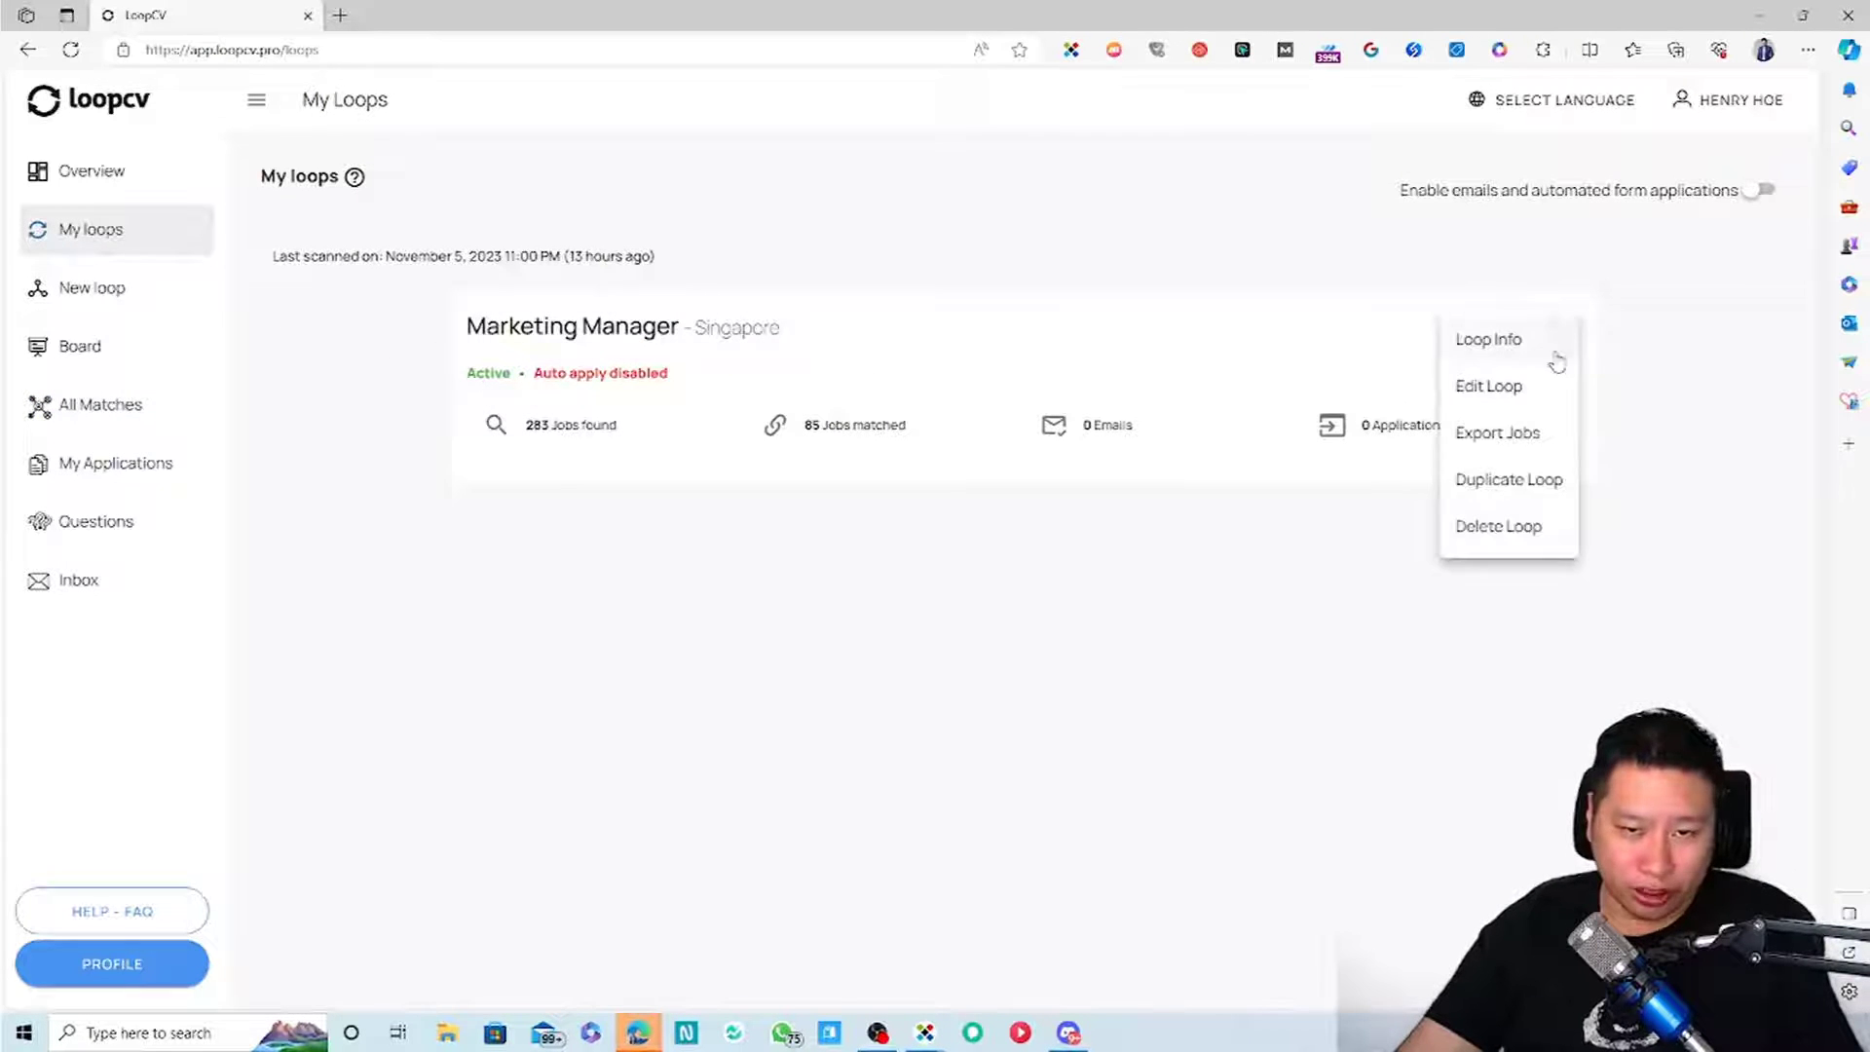
pyautogui.click(1487, 341)
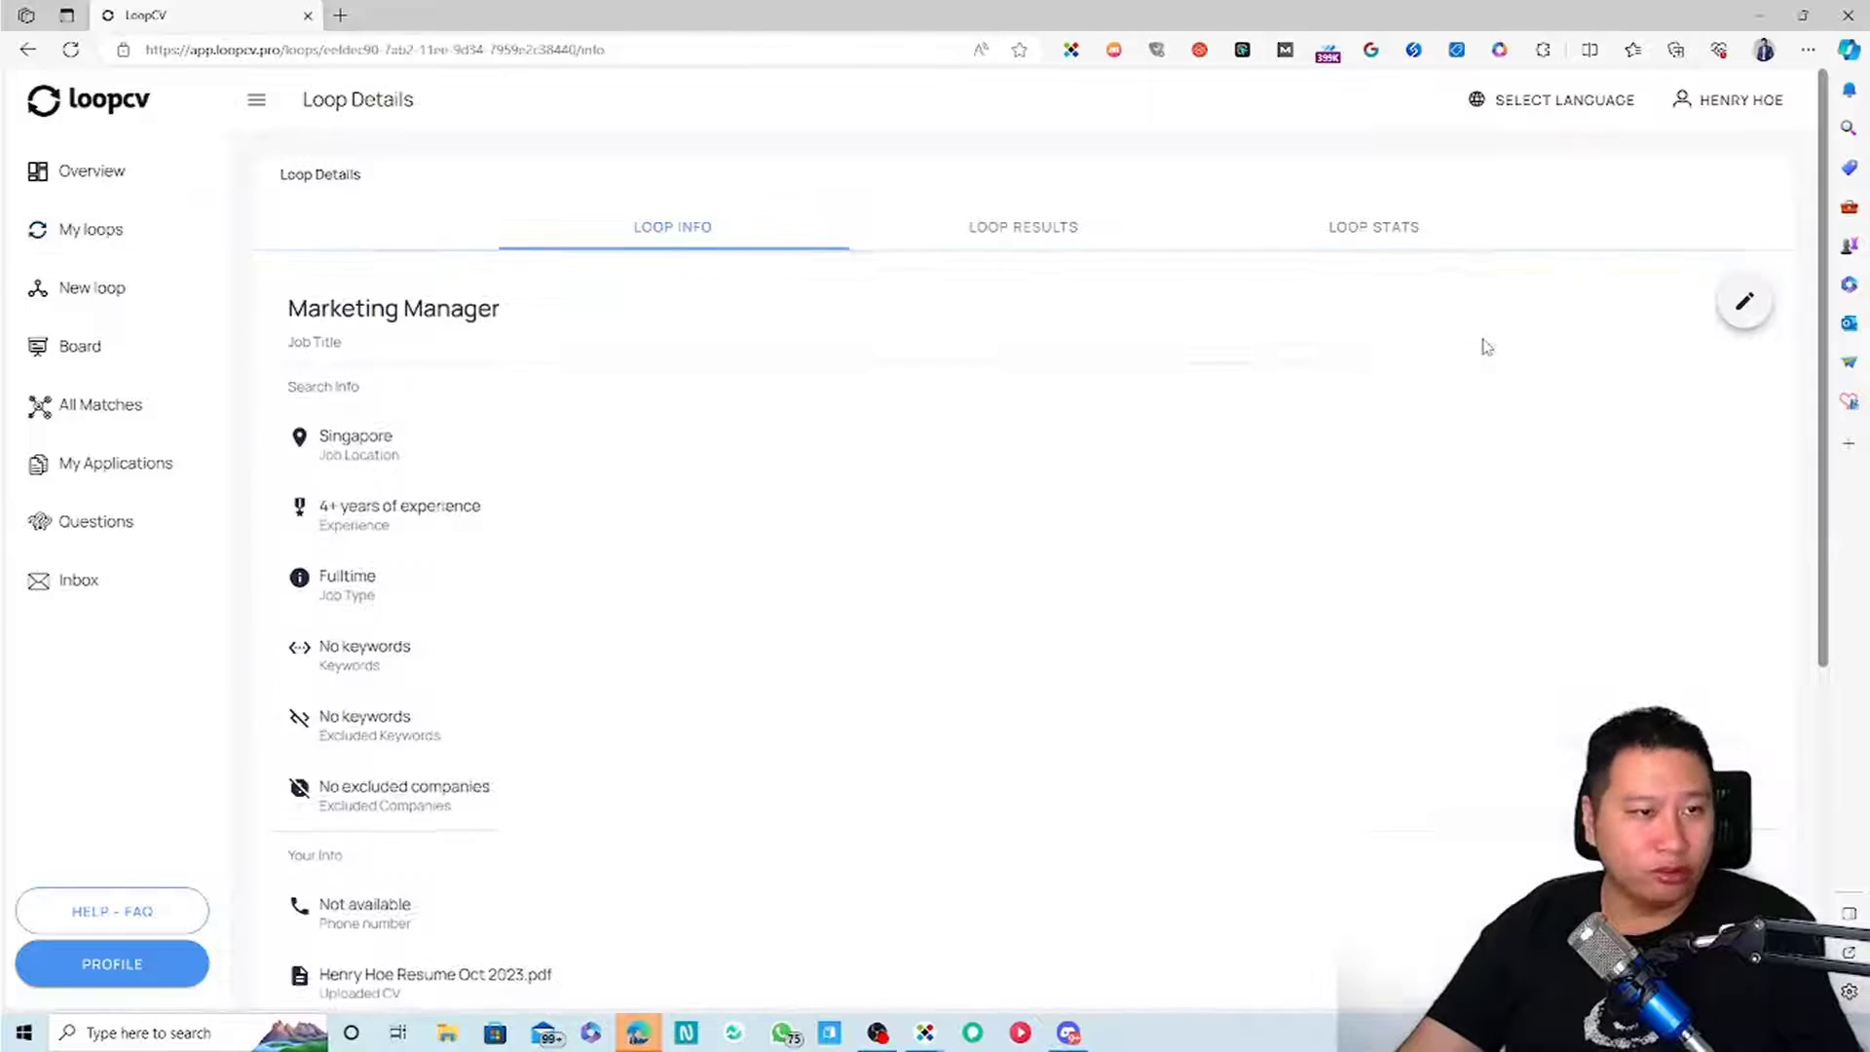
# View the Marketing Manager loop's stats and expand the jobs not matched due to unrelated job title
pyautogui.click(1306, 234)
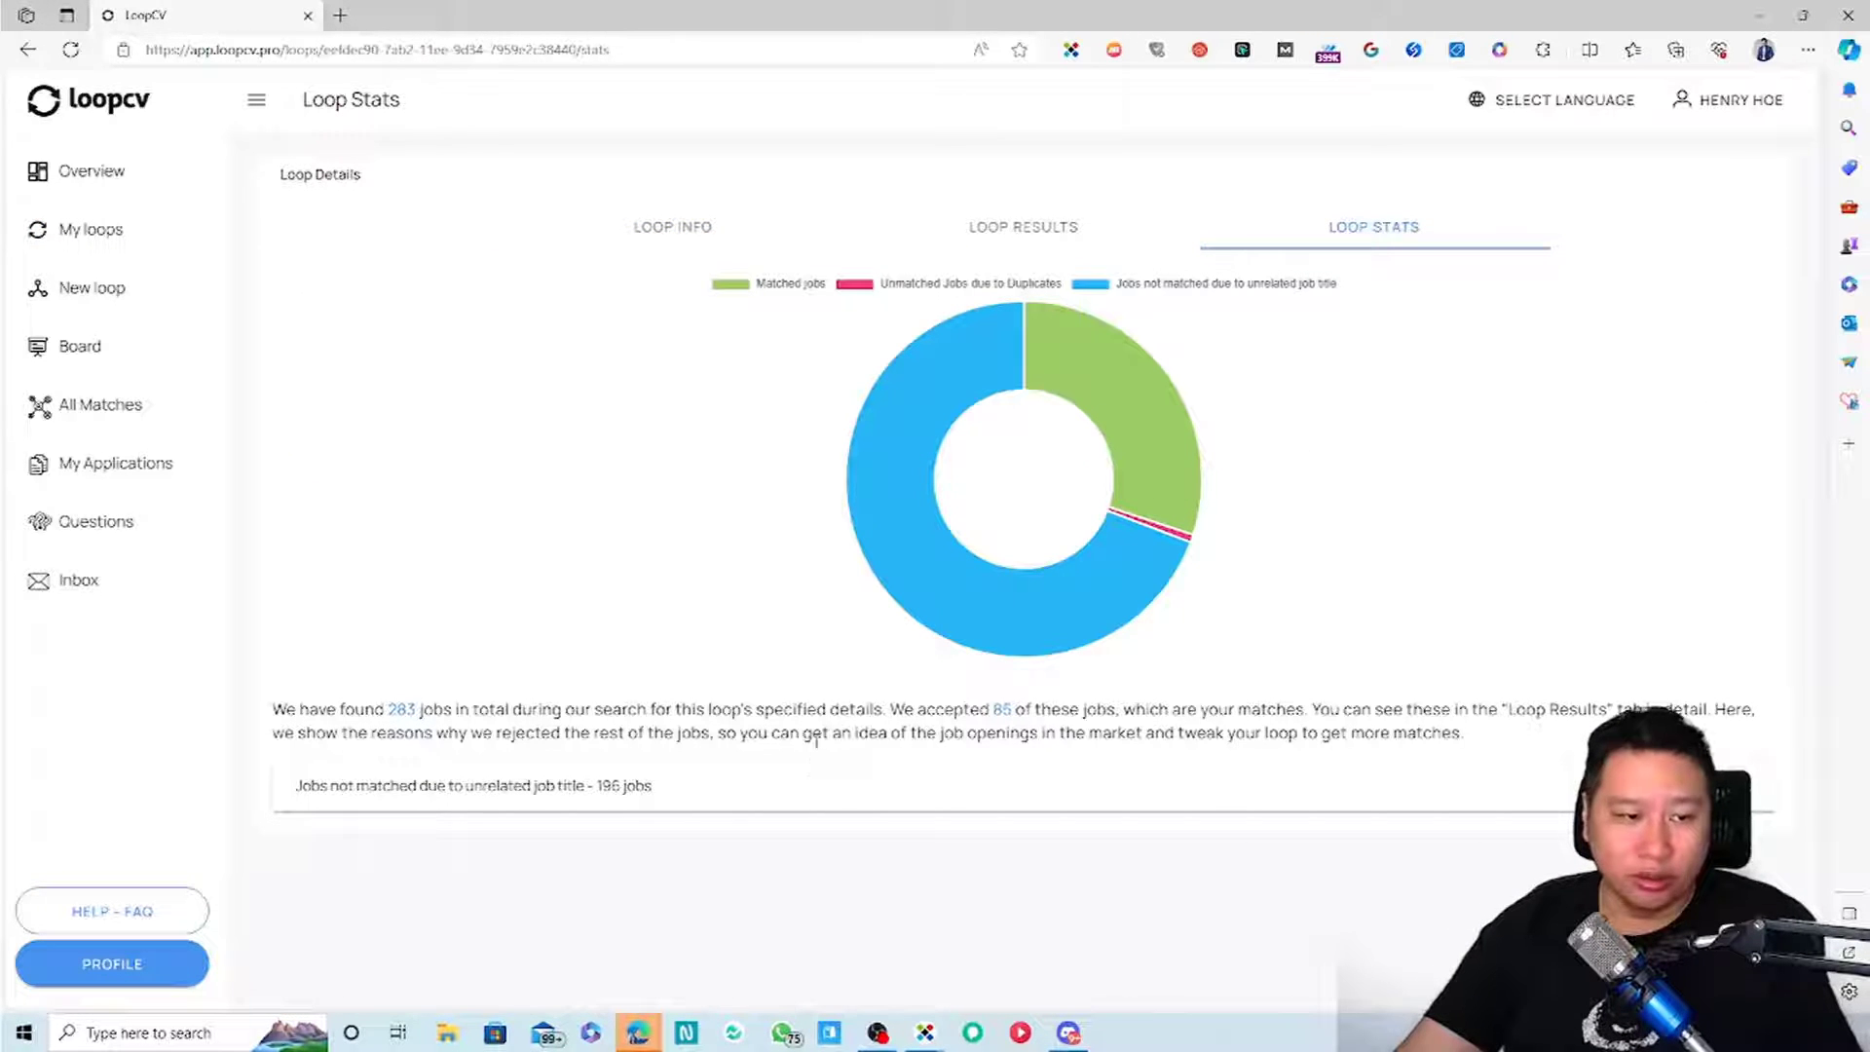
pyautogui.click(727, 798)
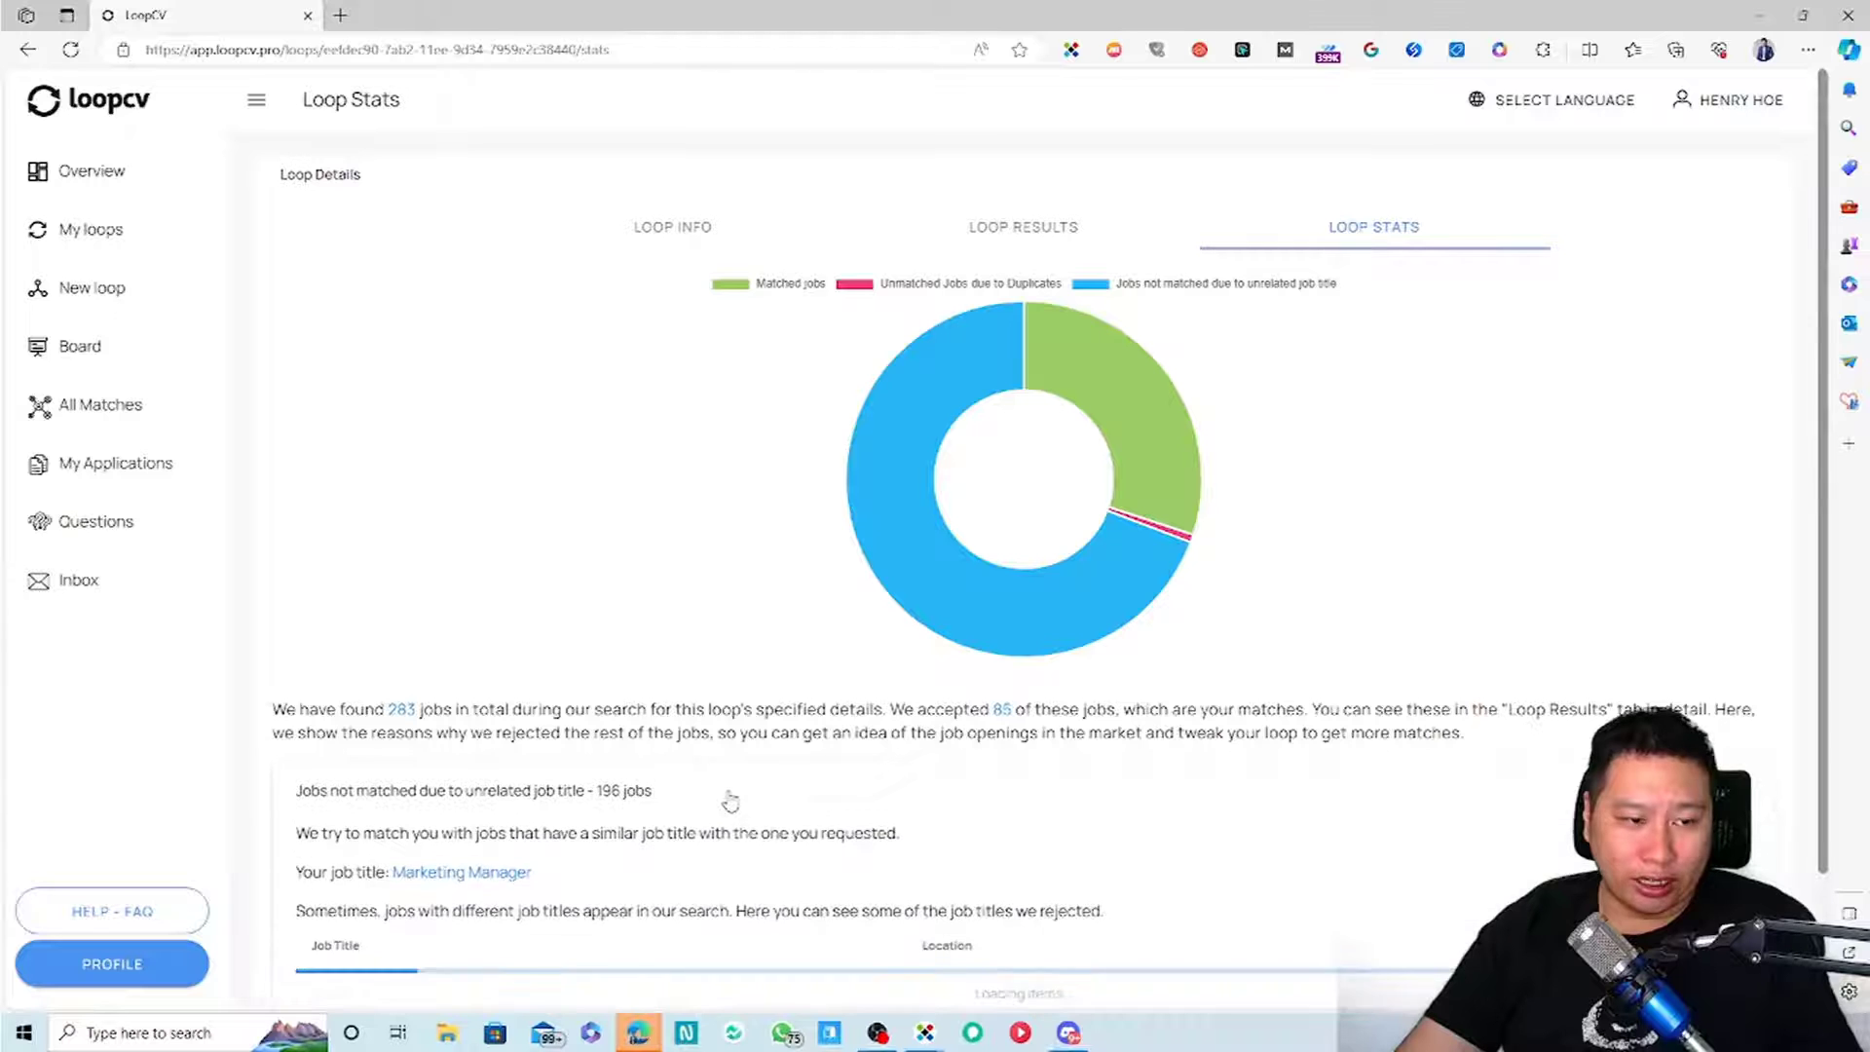
# Examine the first page of rejected job titles in the Marketing Manager loop's stats, including the campaign manager and e-commerce roles
pyautogui.scroll(-1, 734, 791)
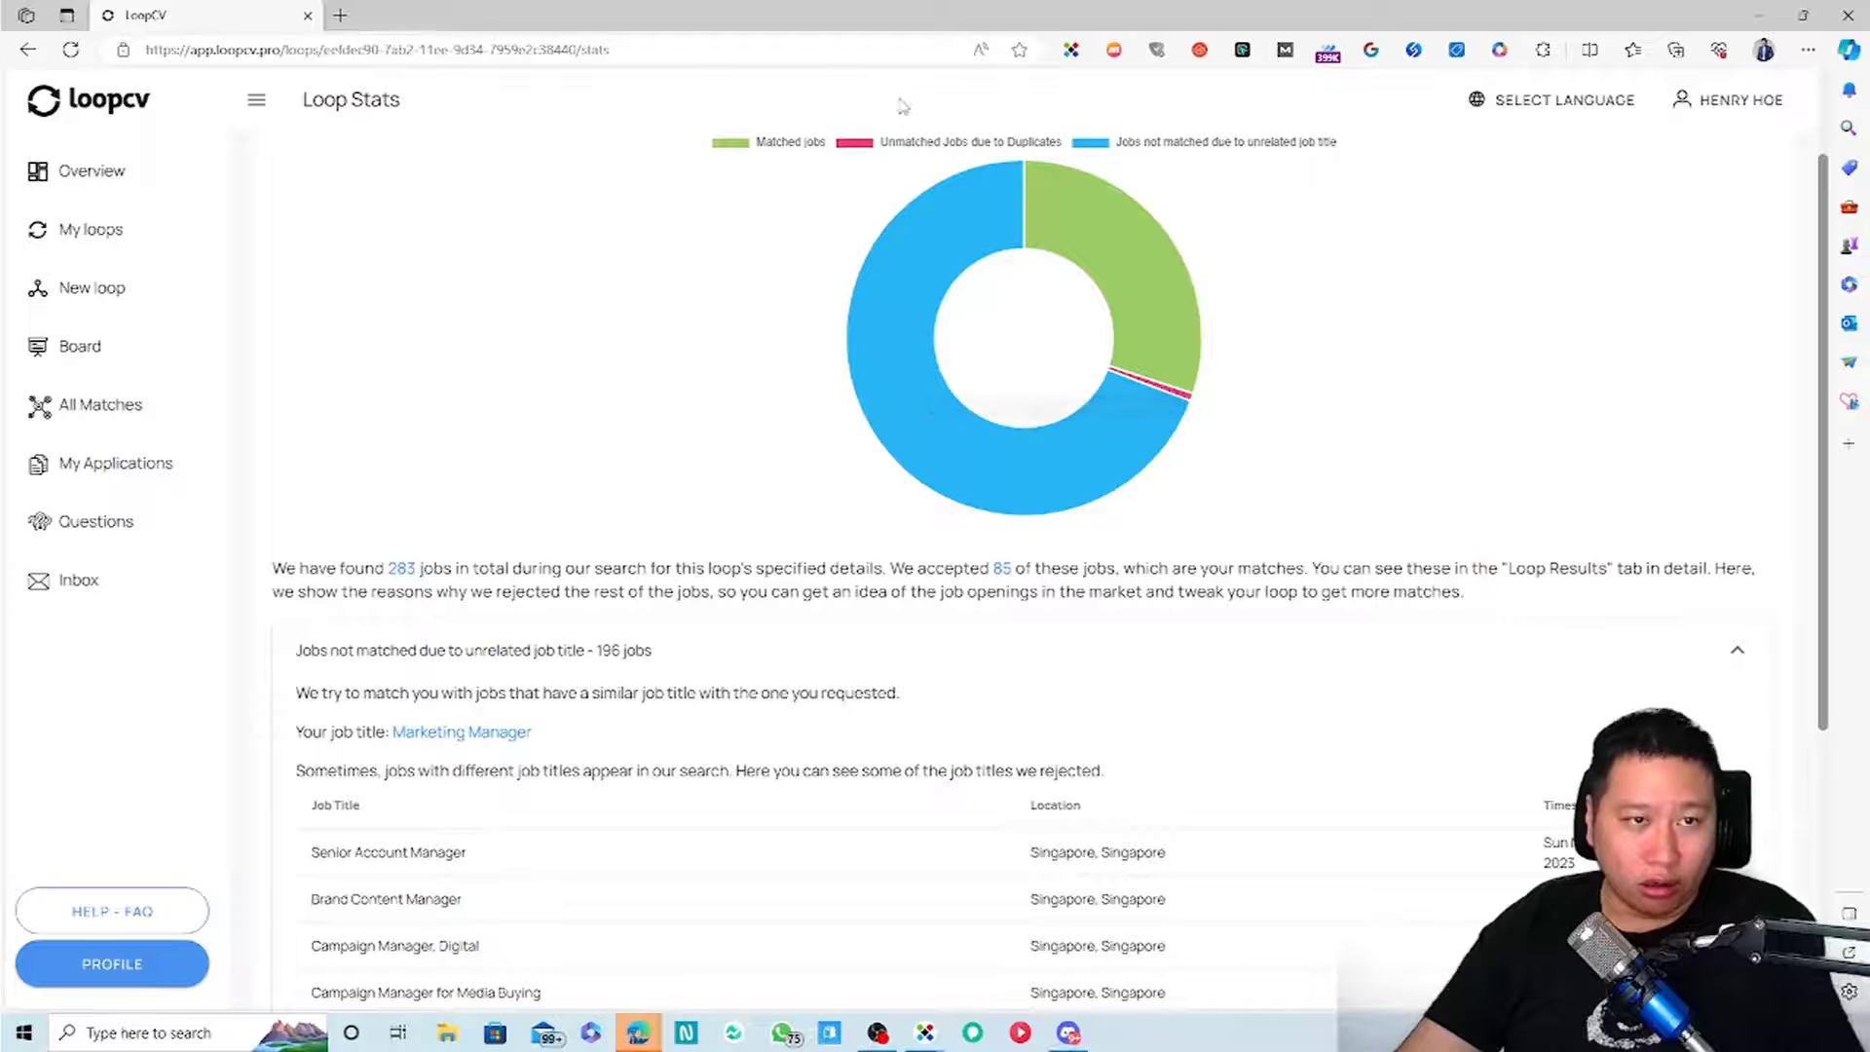
pyautogui.scroll(-4, 892, 686)
pyautogui.scroll(5, 847, 682)
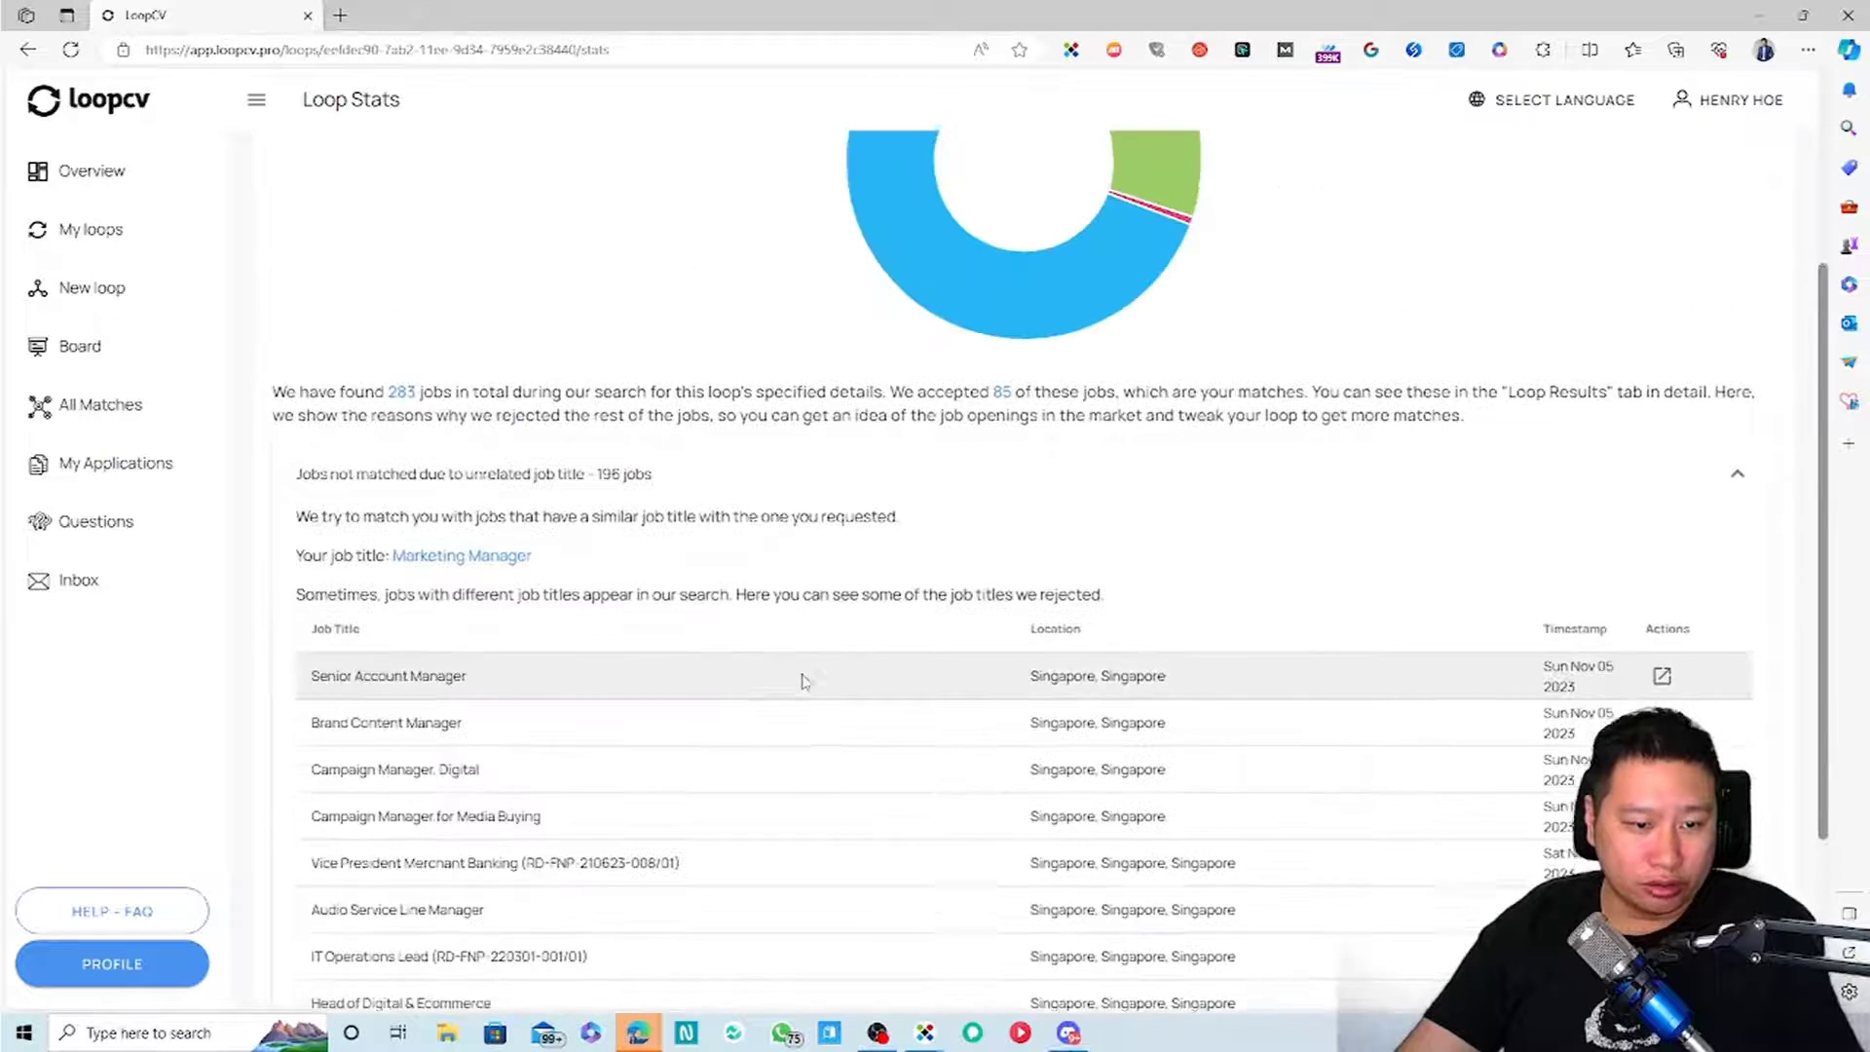
pyautogui.scroll(-5, 779, 809)
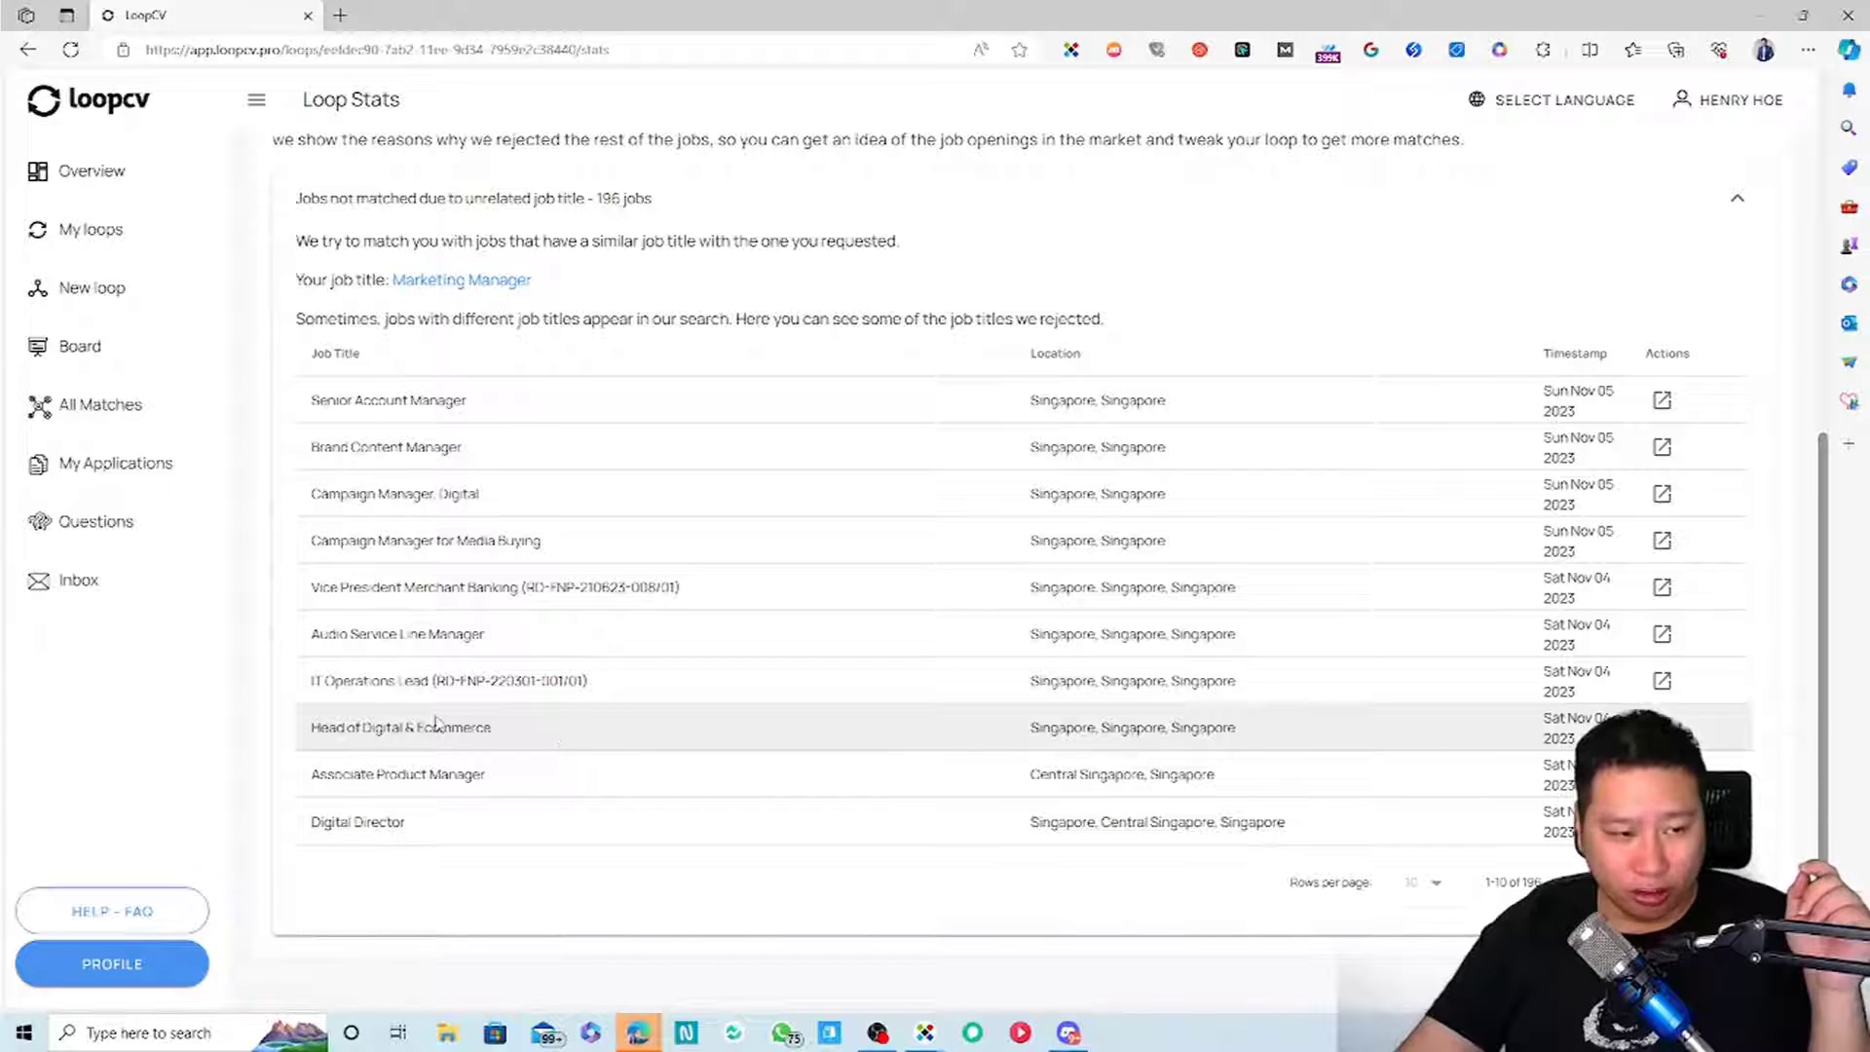
pyautogui.moveTo(417, 727); pyautogui.dragTo(495, 732)
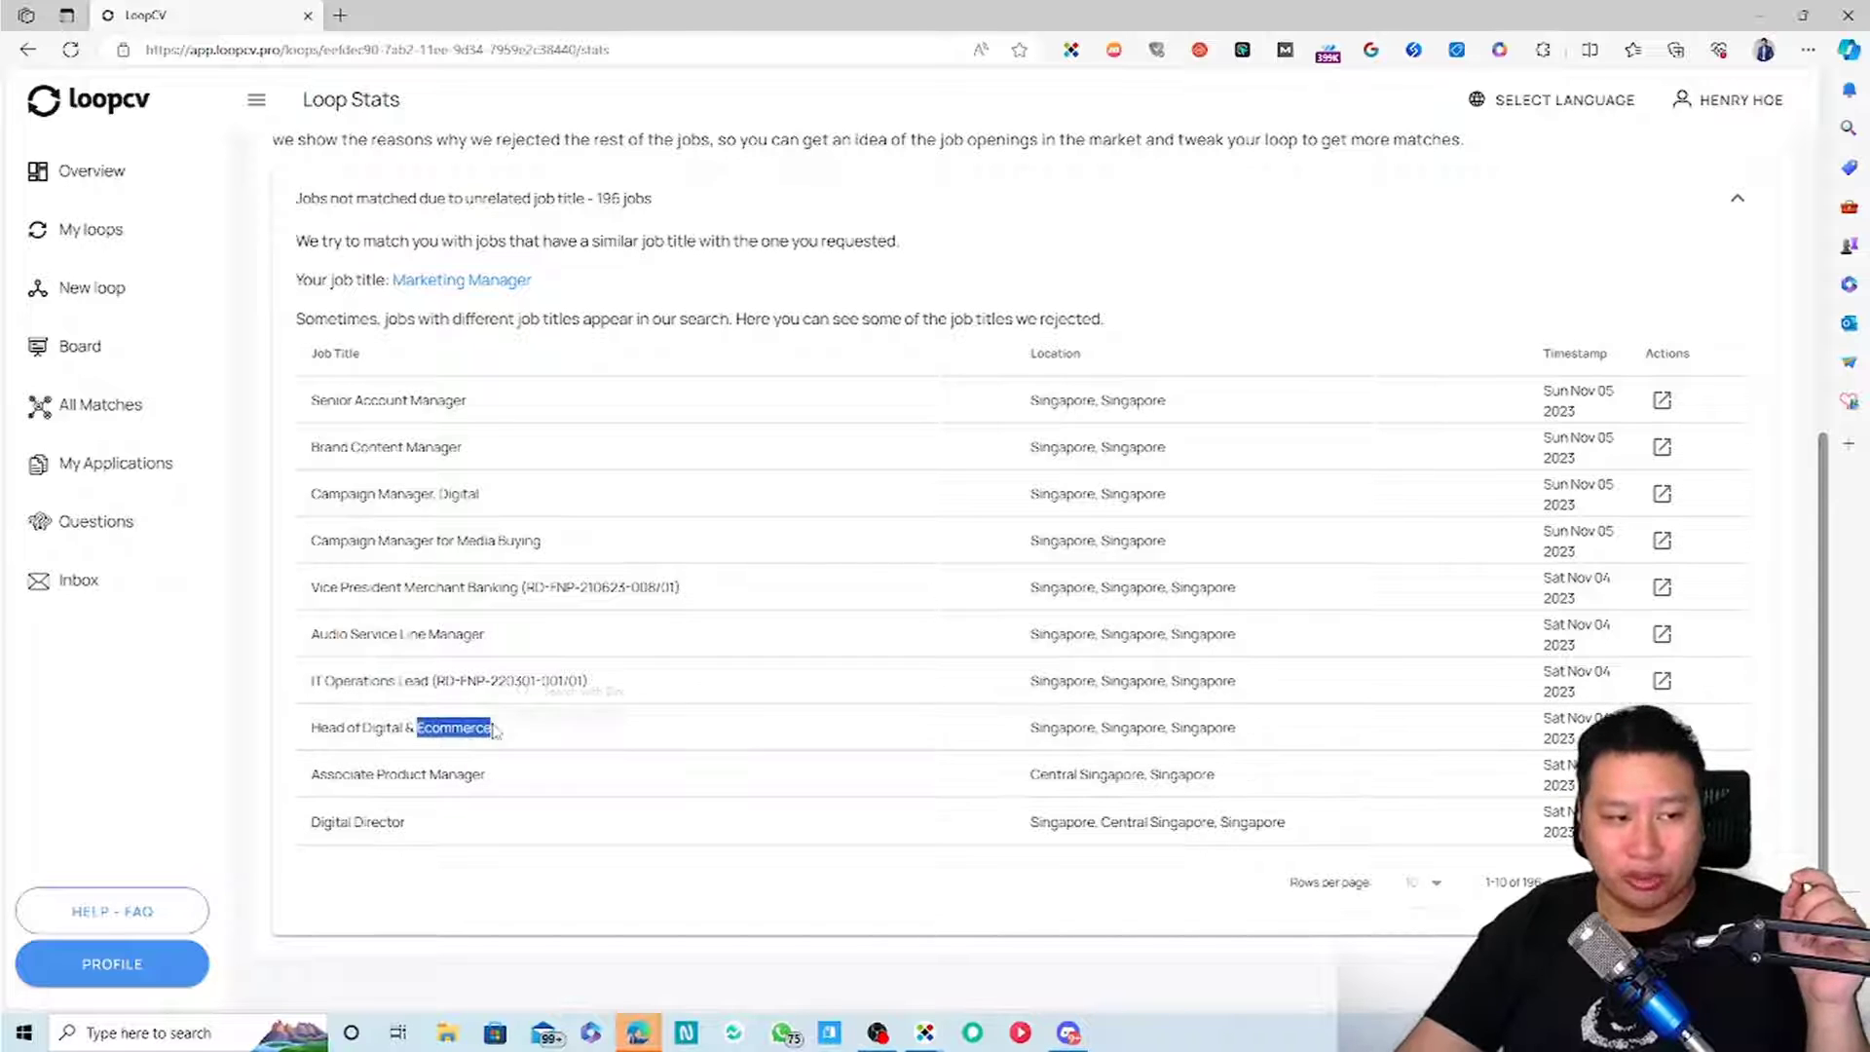
pyautogui.click(477, 729)
pyautogui.moveTo(319, 494); pyautogui.dragTo(438, 496)
pyautogui.click(438, 497)
pyautogui.moveTo(319, 540); pyautogui.dragTo(618, 570)
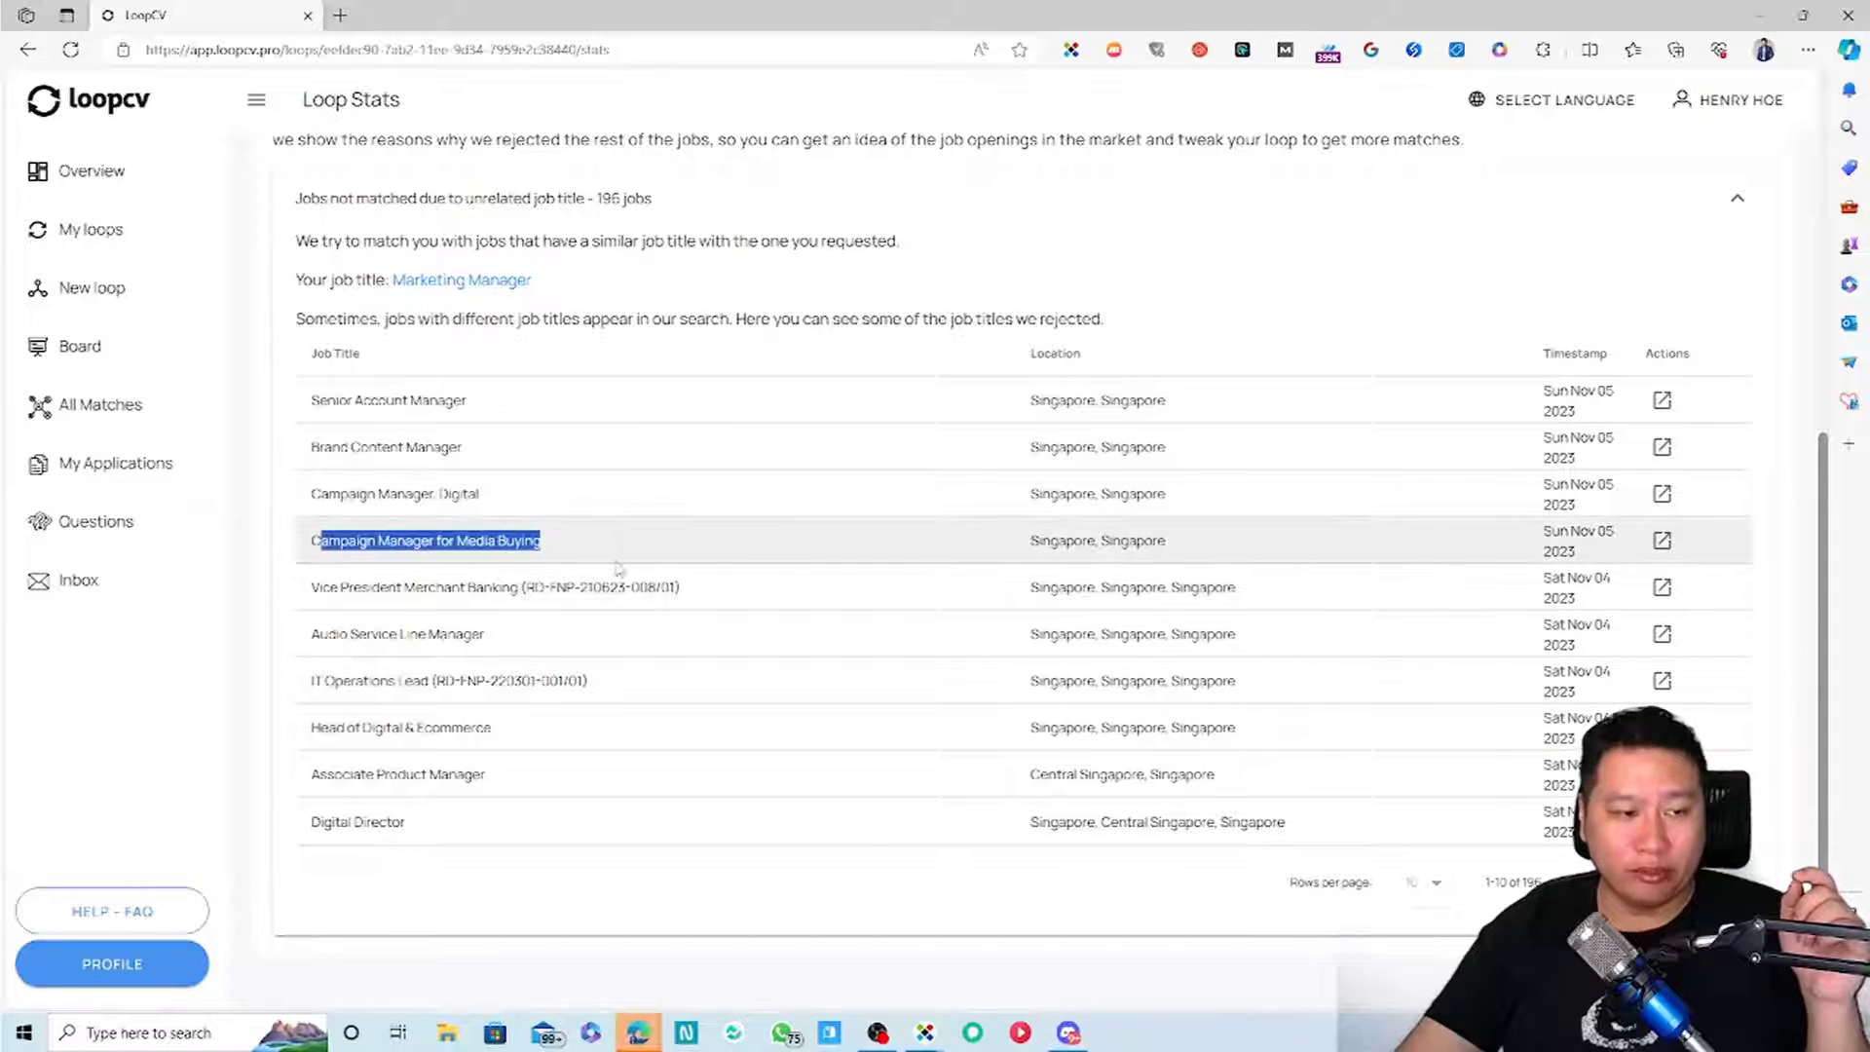
pyautogui.click(522, 538)
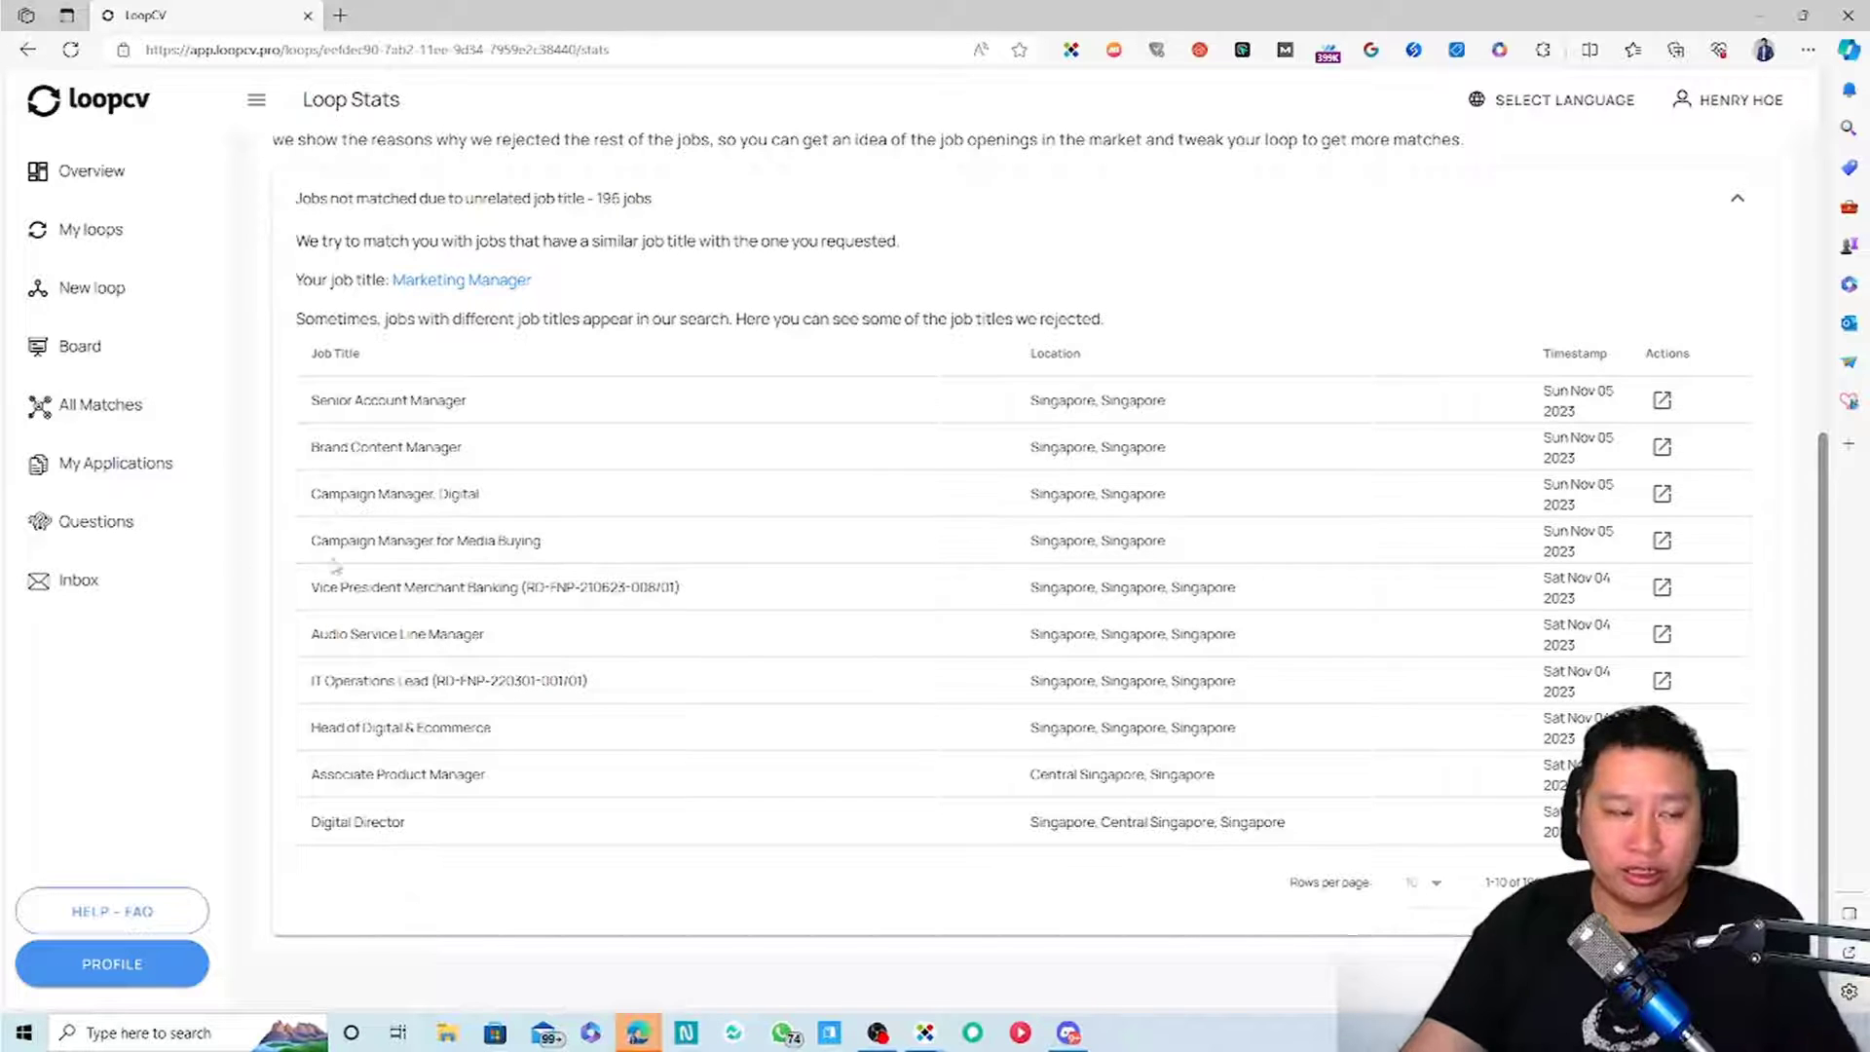
pyautogui.moveTo(413, 494); pyautogui.dragTo(541, 541)
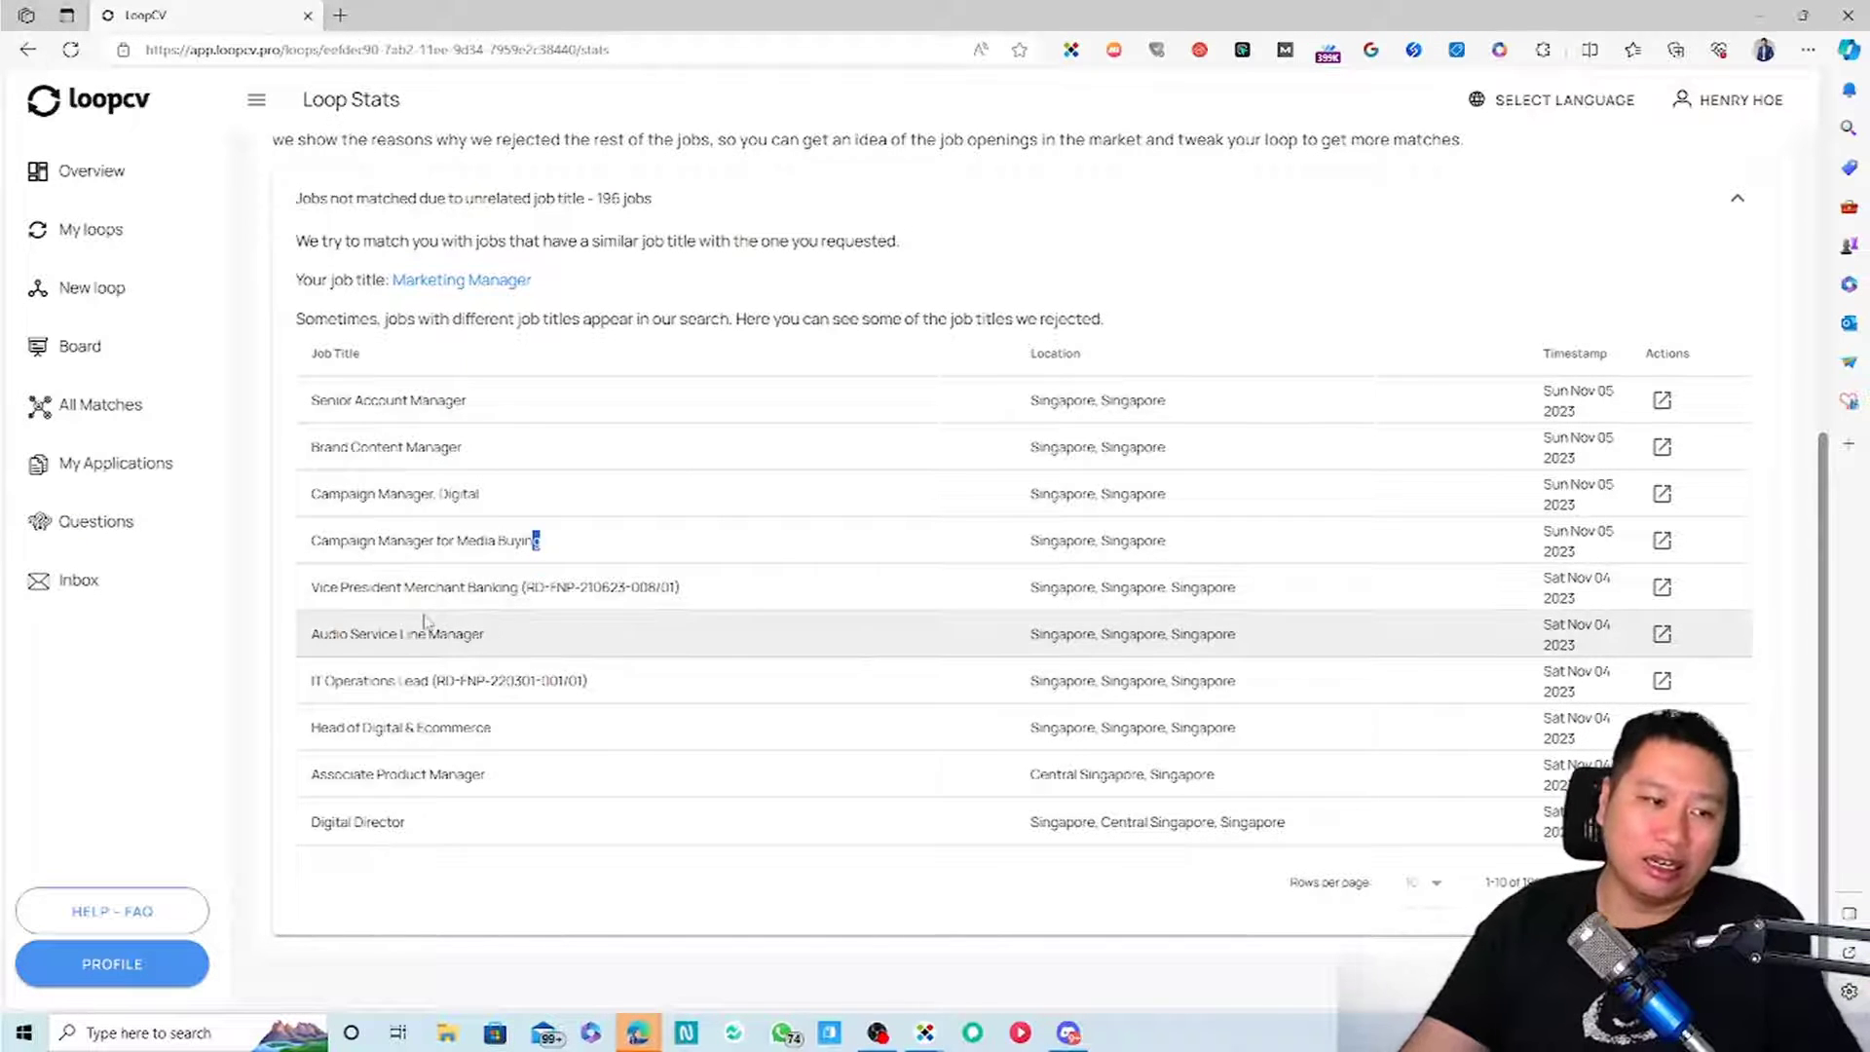
pyautogui.click(439, 584)
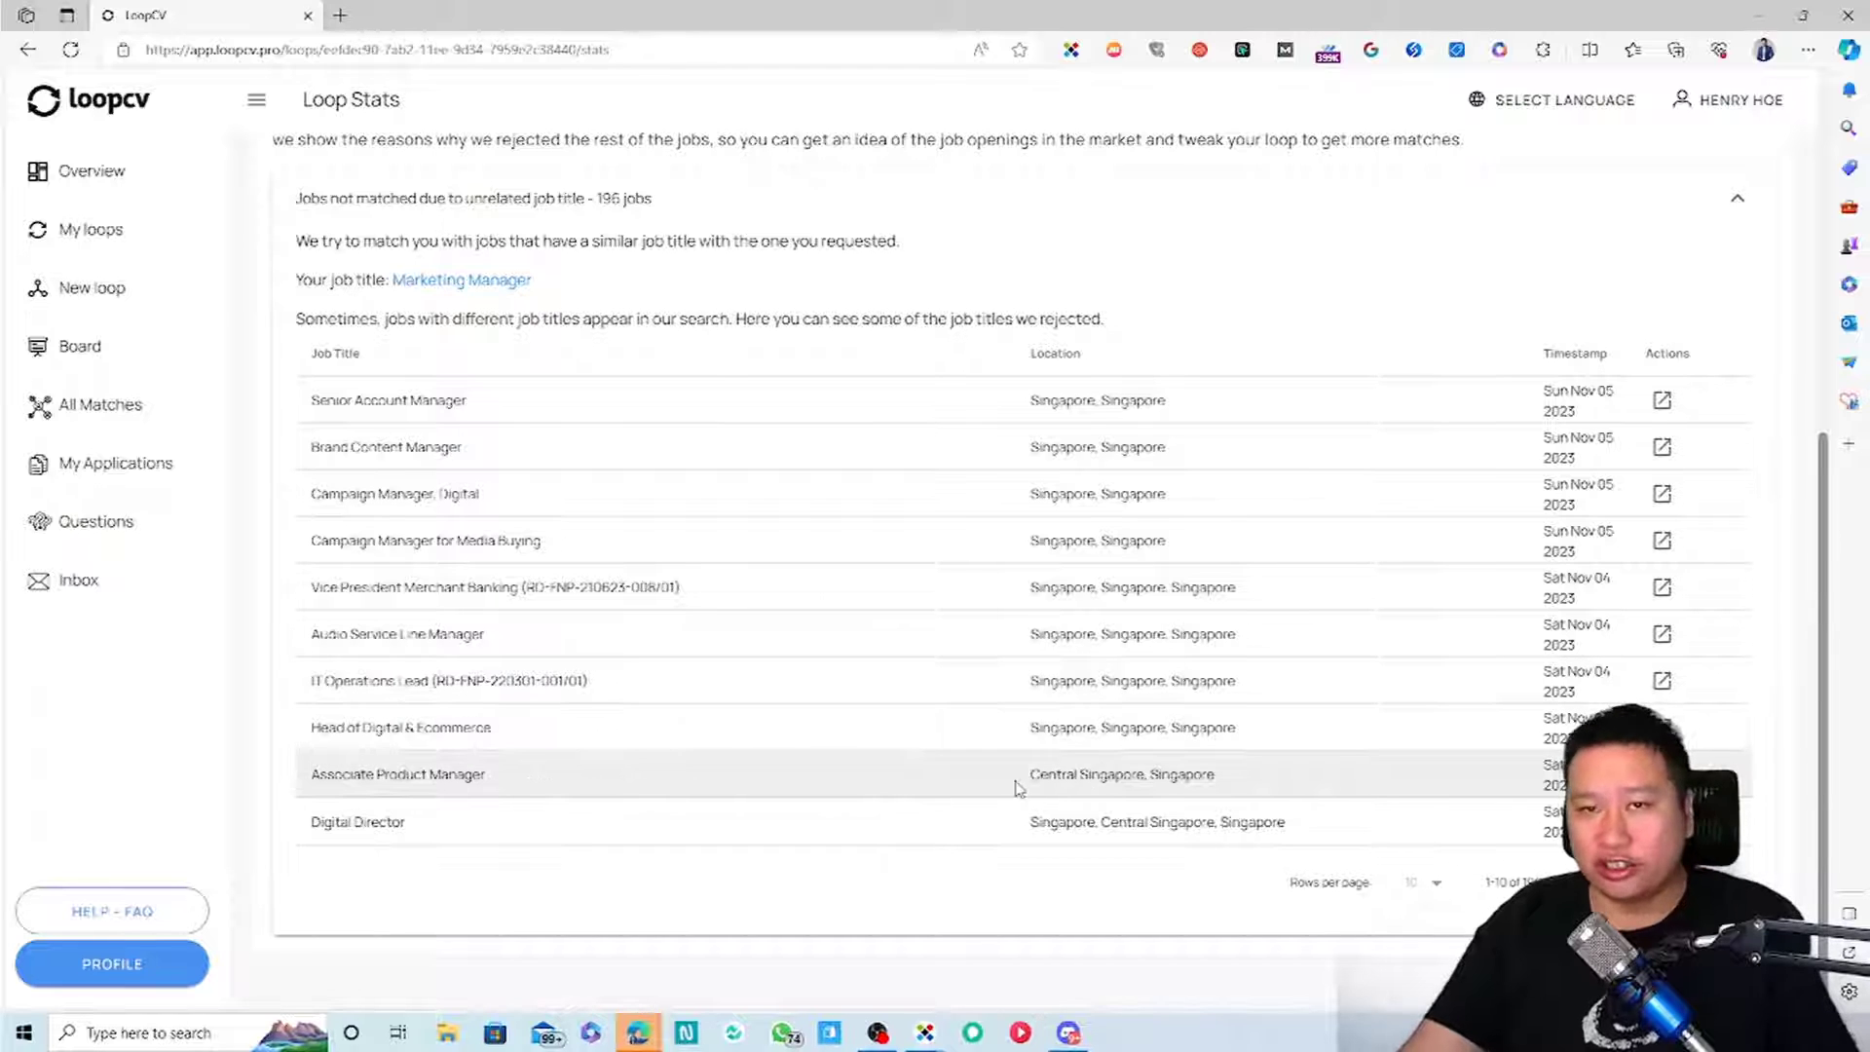
# Page through three more pages of rejected job titles, checking entries such as Web Developer and Regional Head of UGC
pyautogui.click(1646, 882)
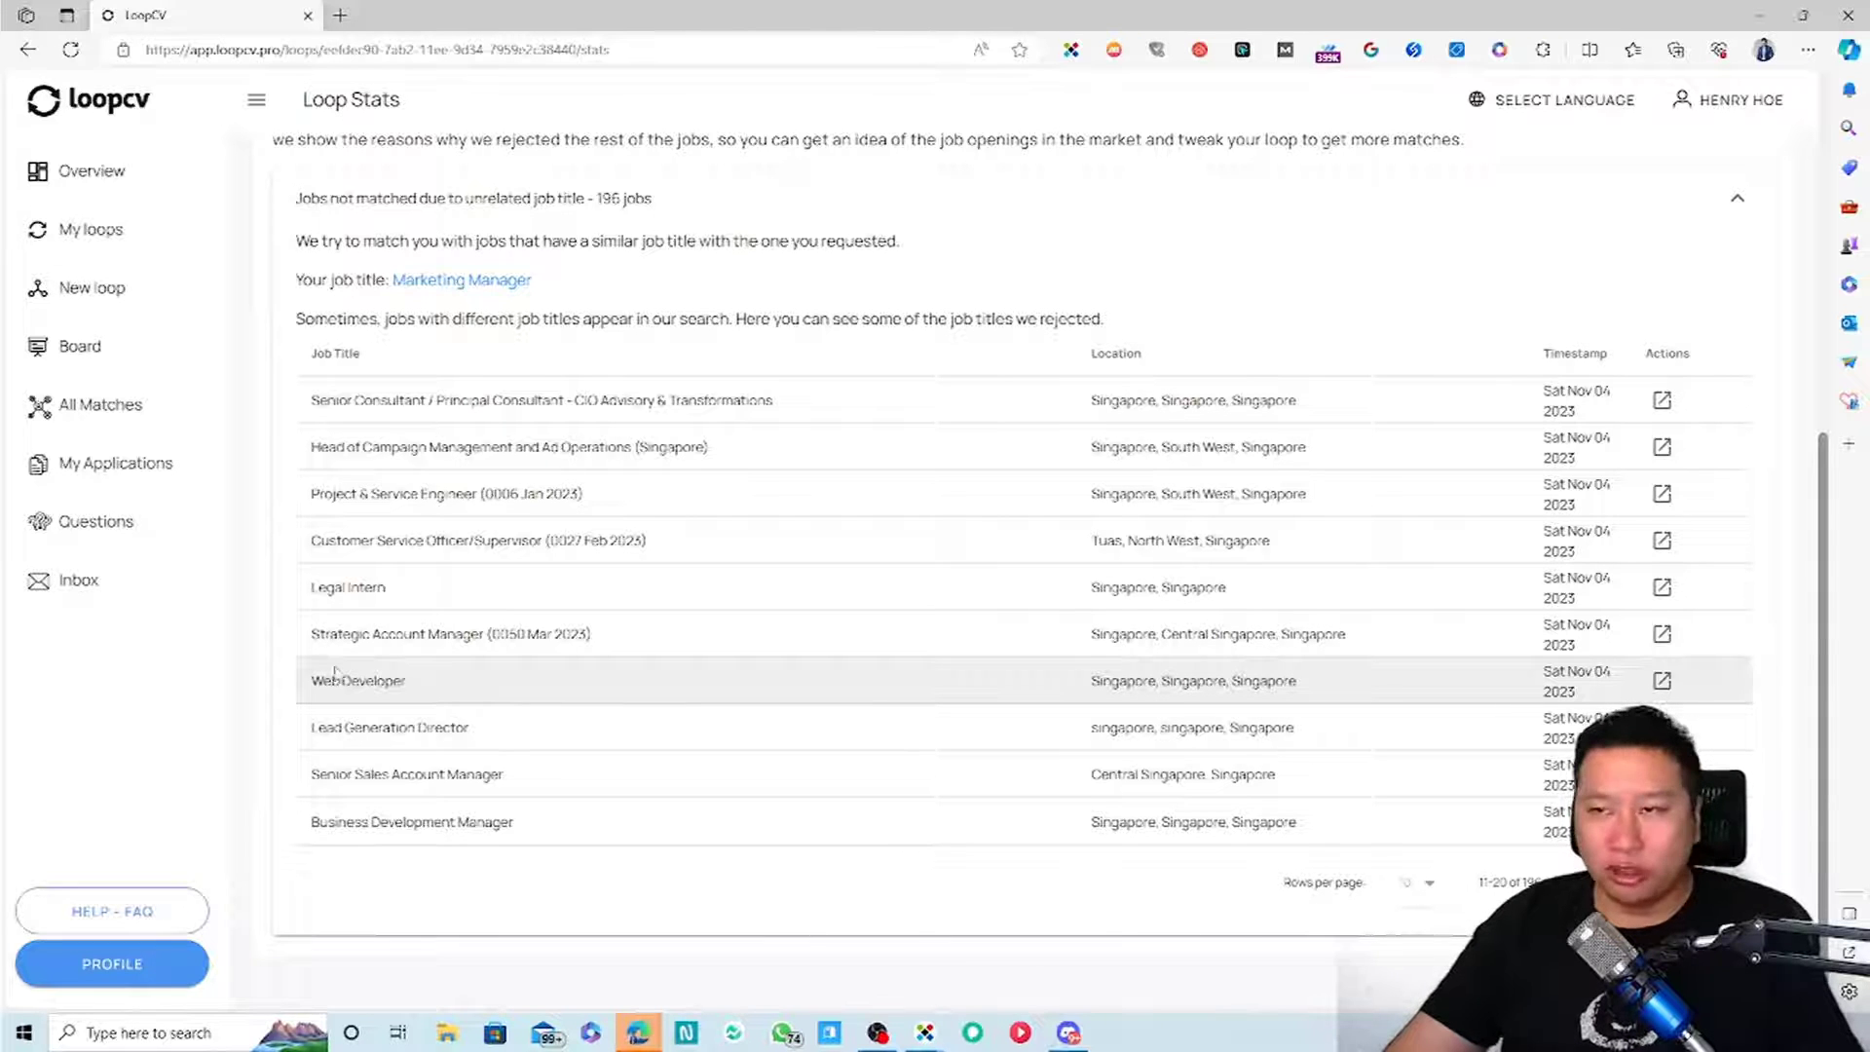
pyautogui.moveTo(332, 680); pyautogui.dragTo(446, 684)
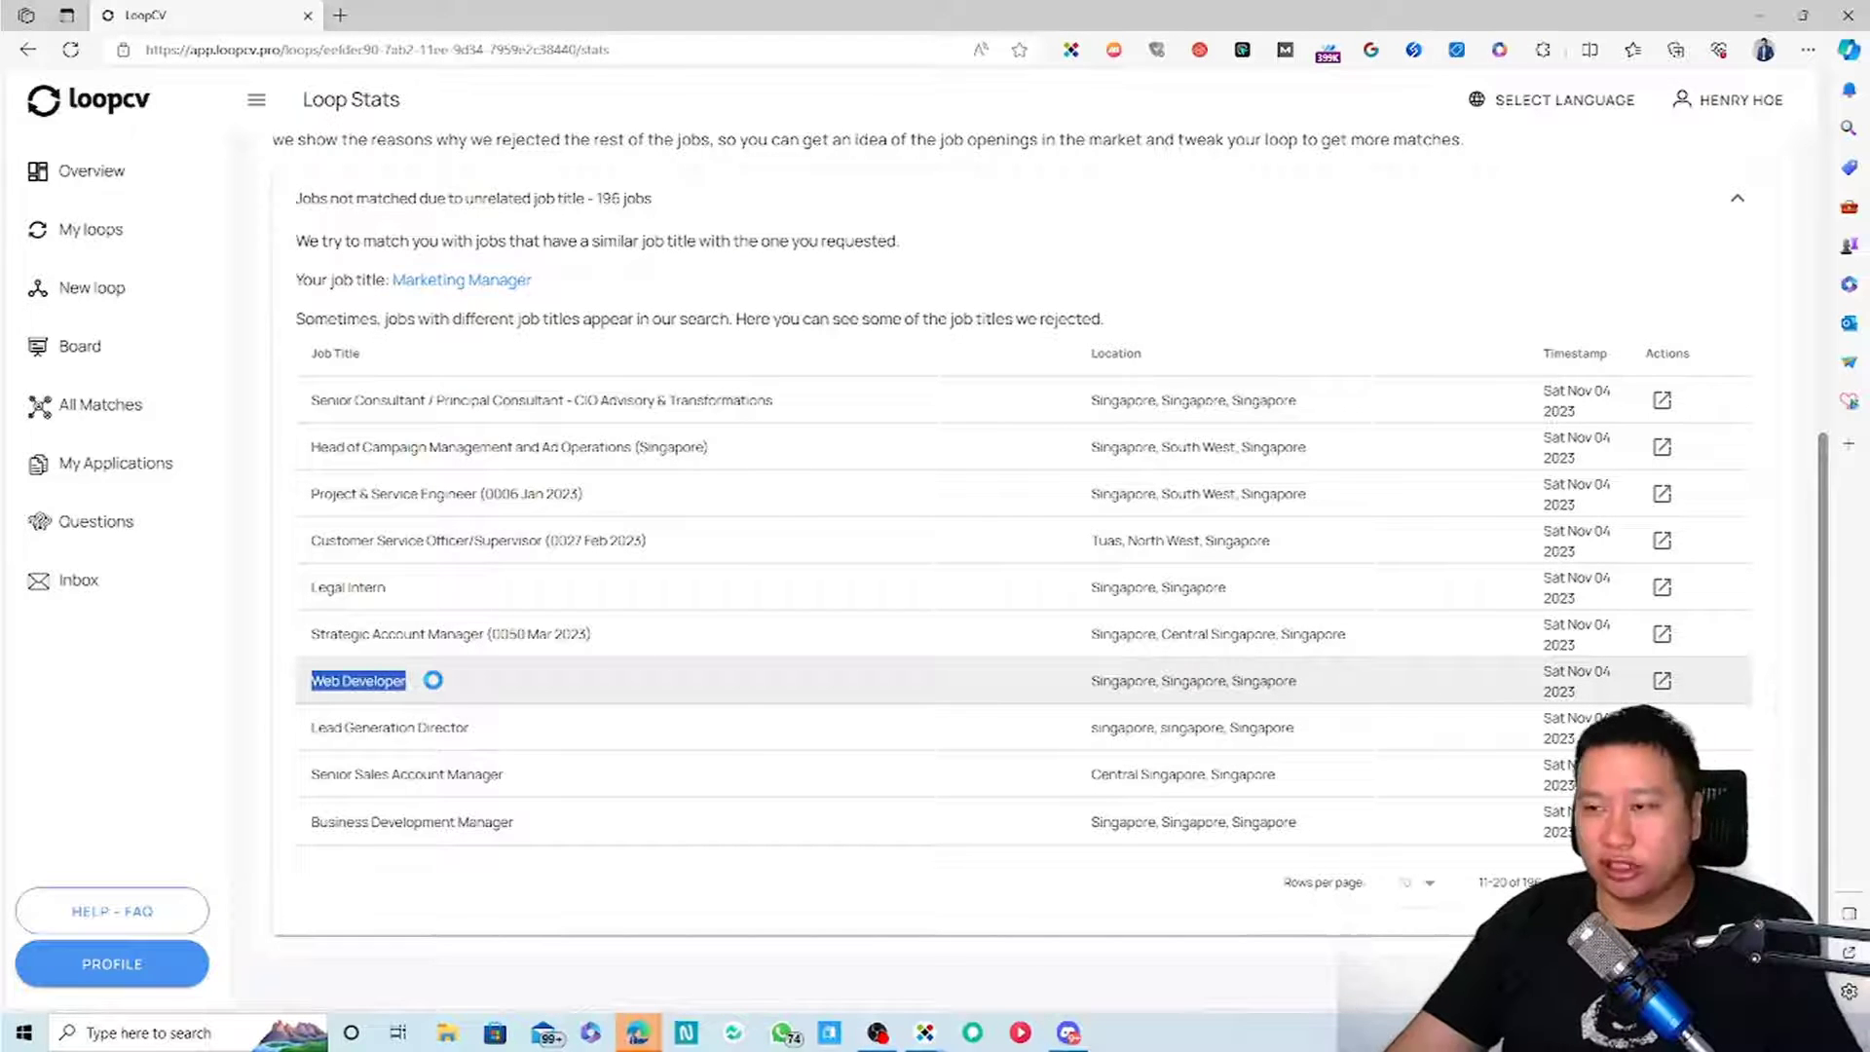
pyautogui.click(437, 688)
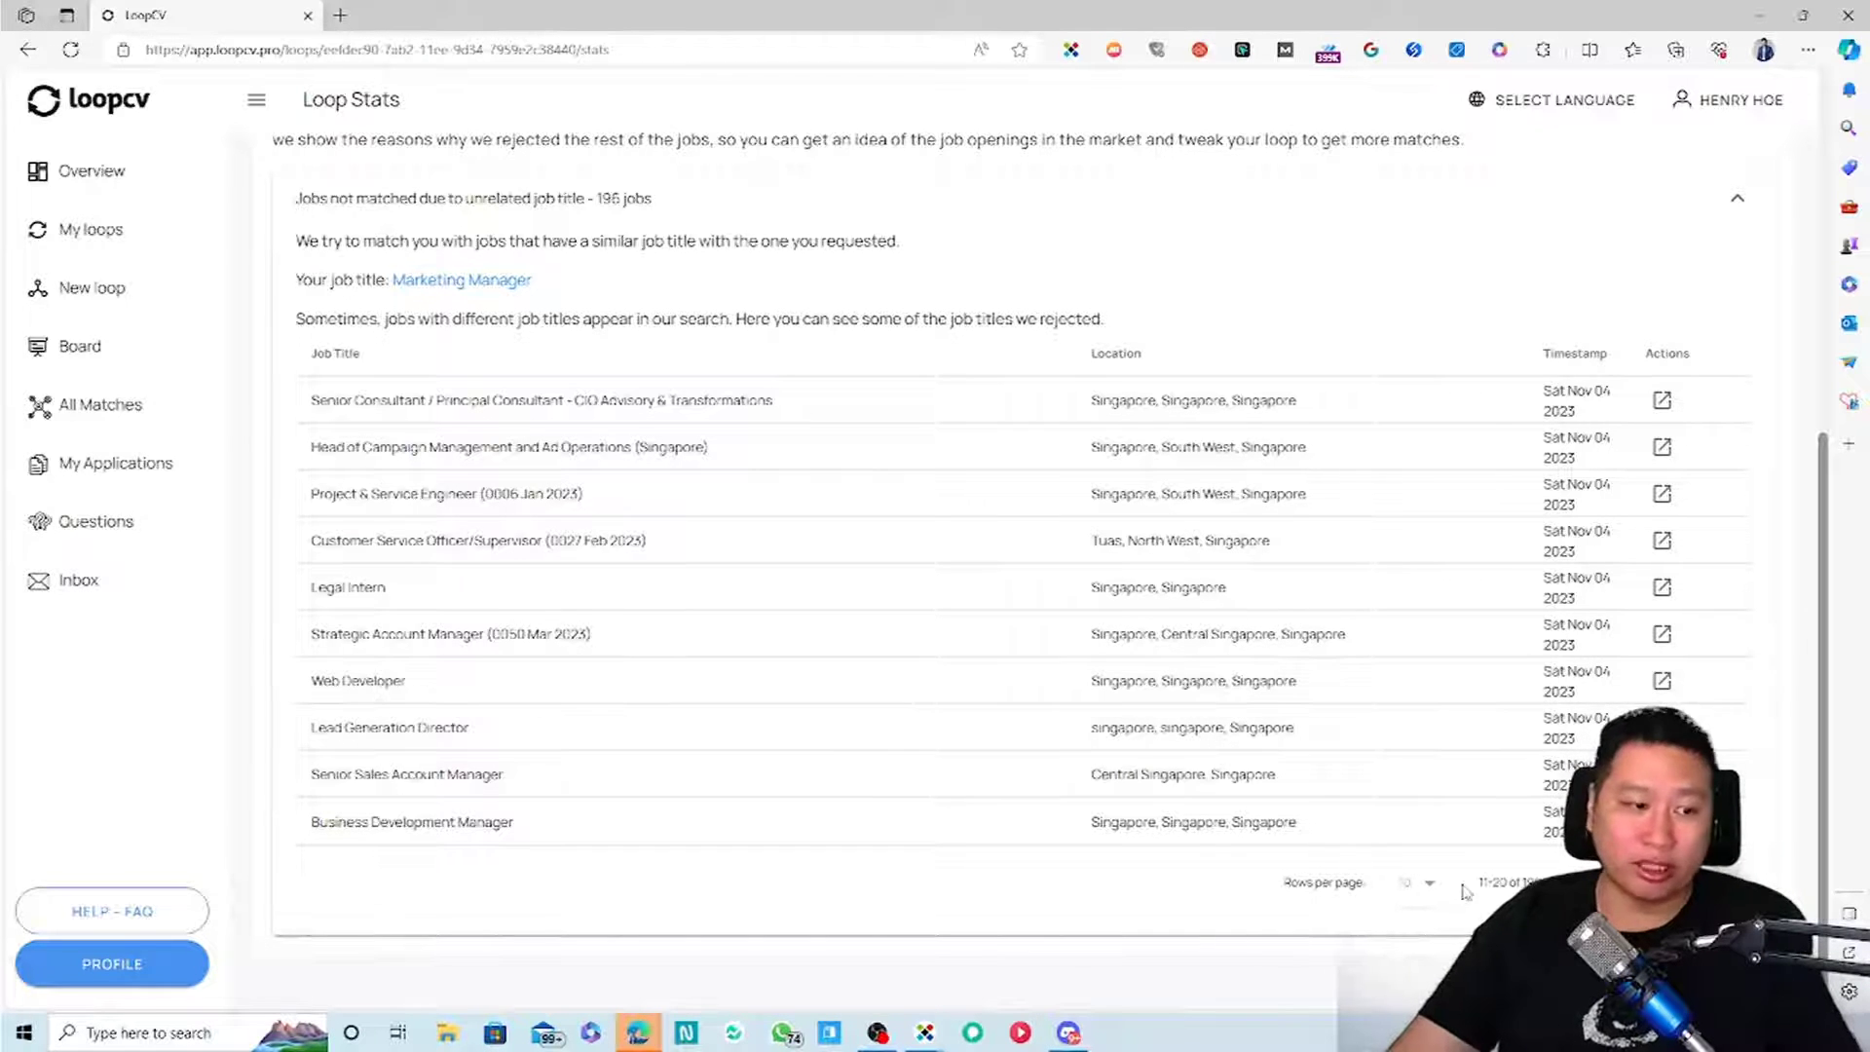
pyautogui.click(1616, 881)
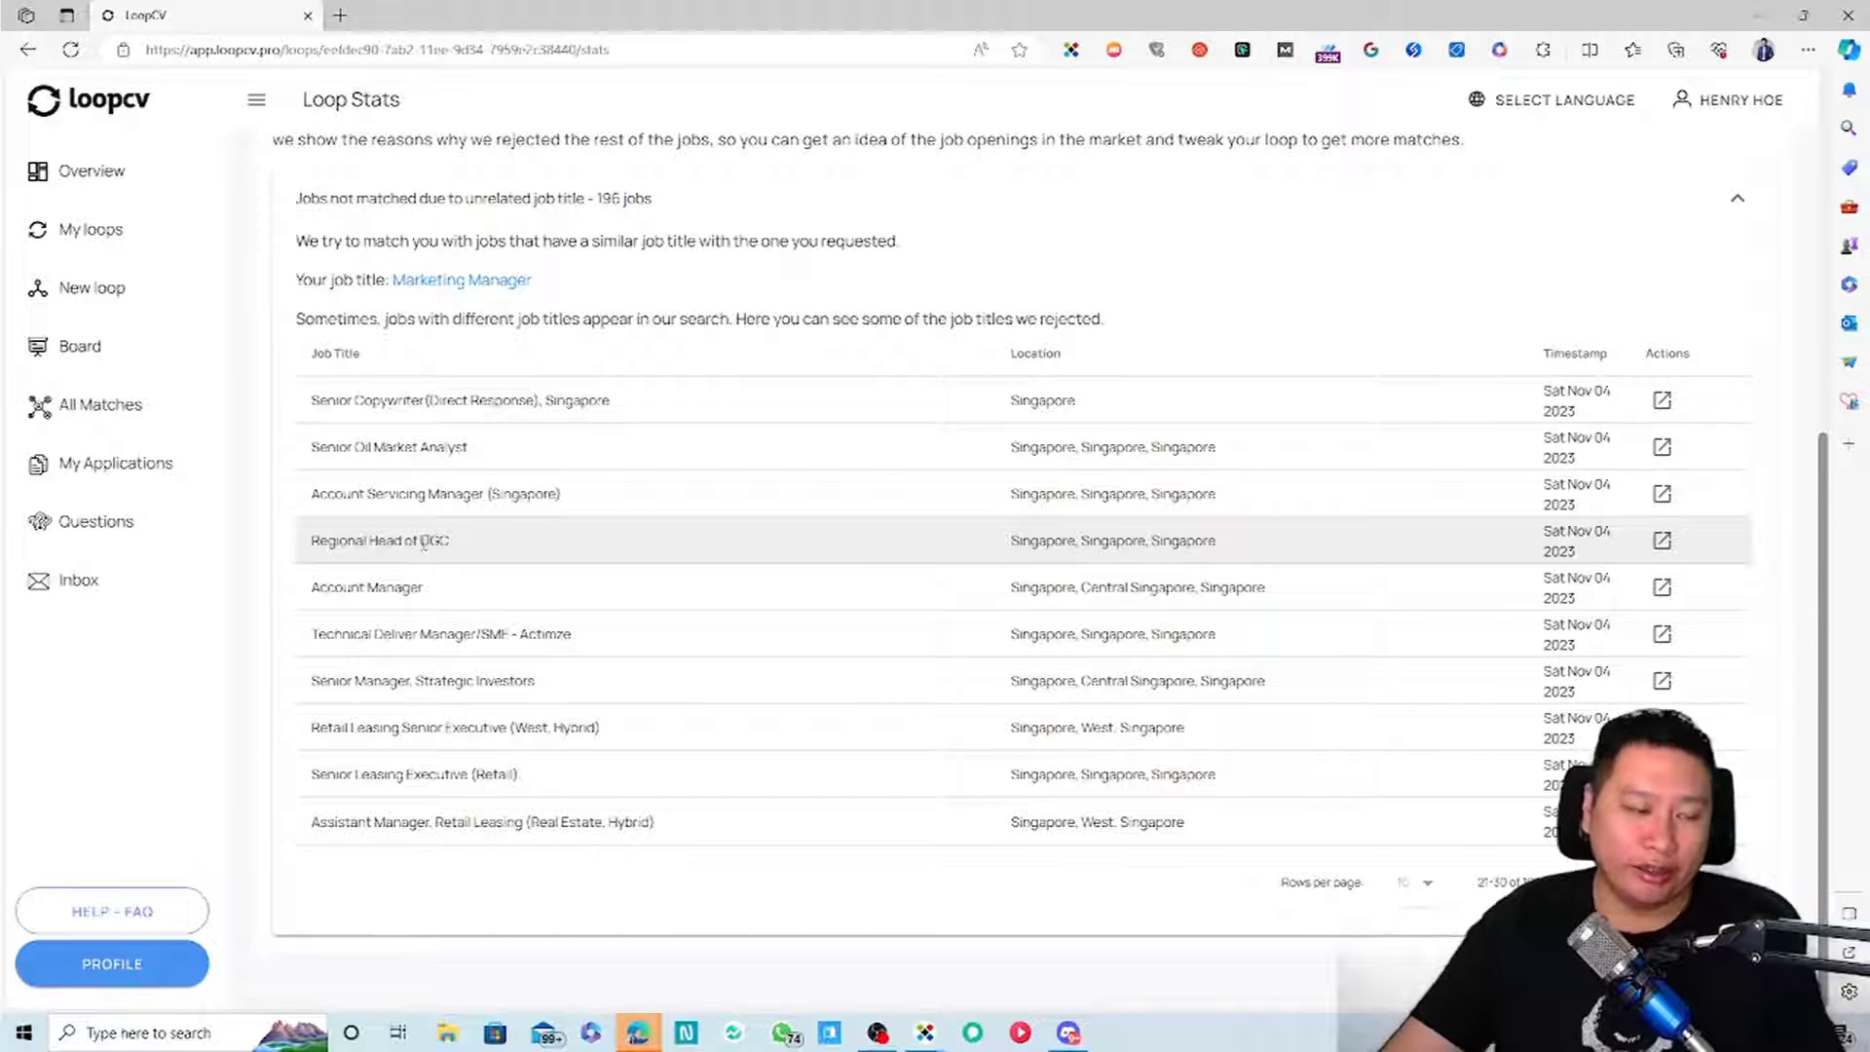
pyautogui.moveTo(380, 541); pyautogui.dragTo(416, 555)
pyautogui.click(362, 555)
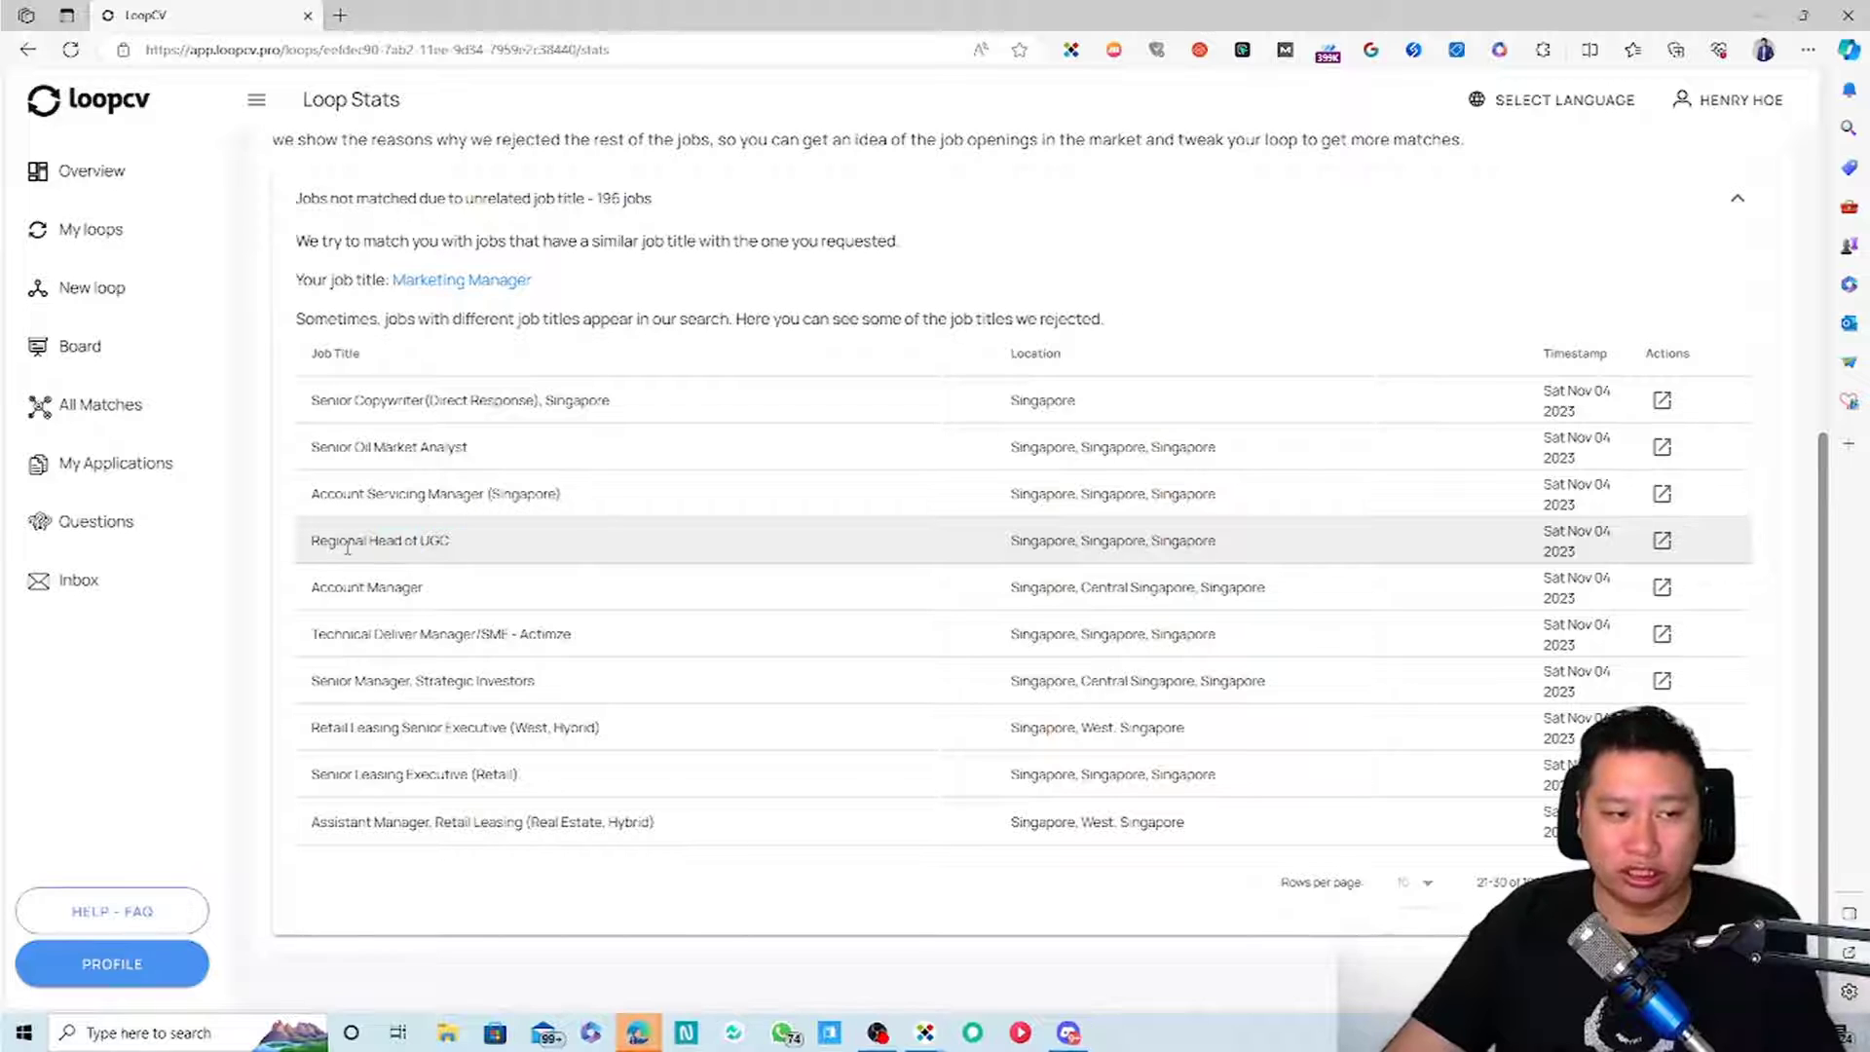
pyautogui.moveTo(341, 548); pyautogui.dragTo(414, 551)
pyautogui.click(409, 555)
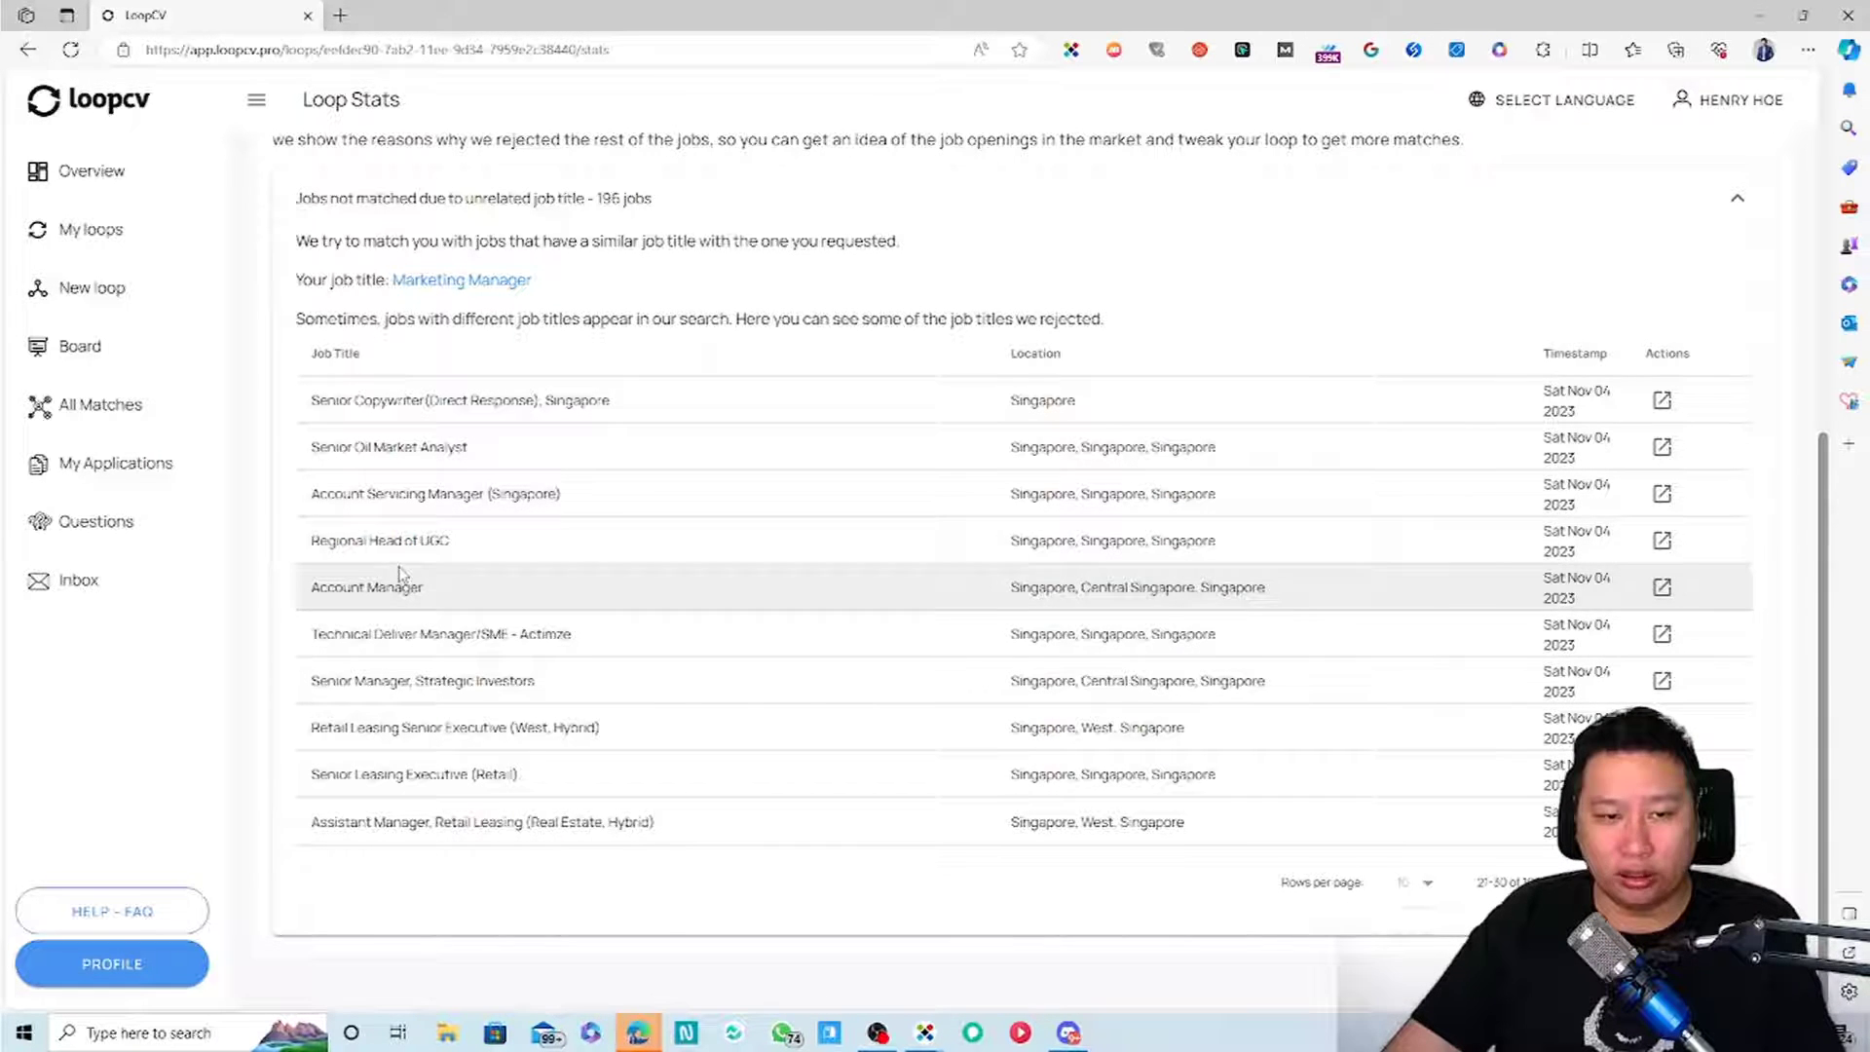
pyautogui.click(1645, 881)
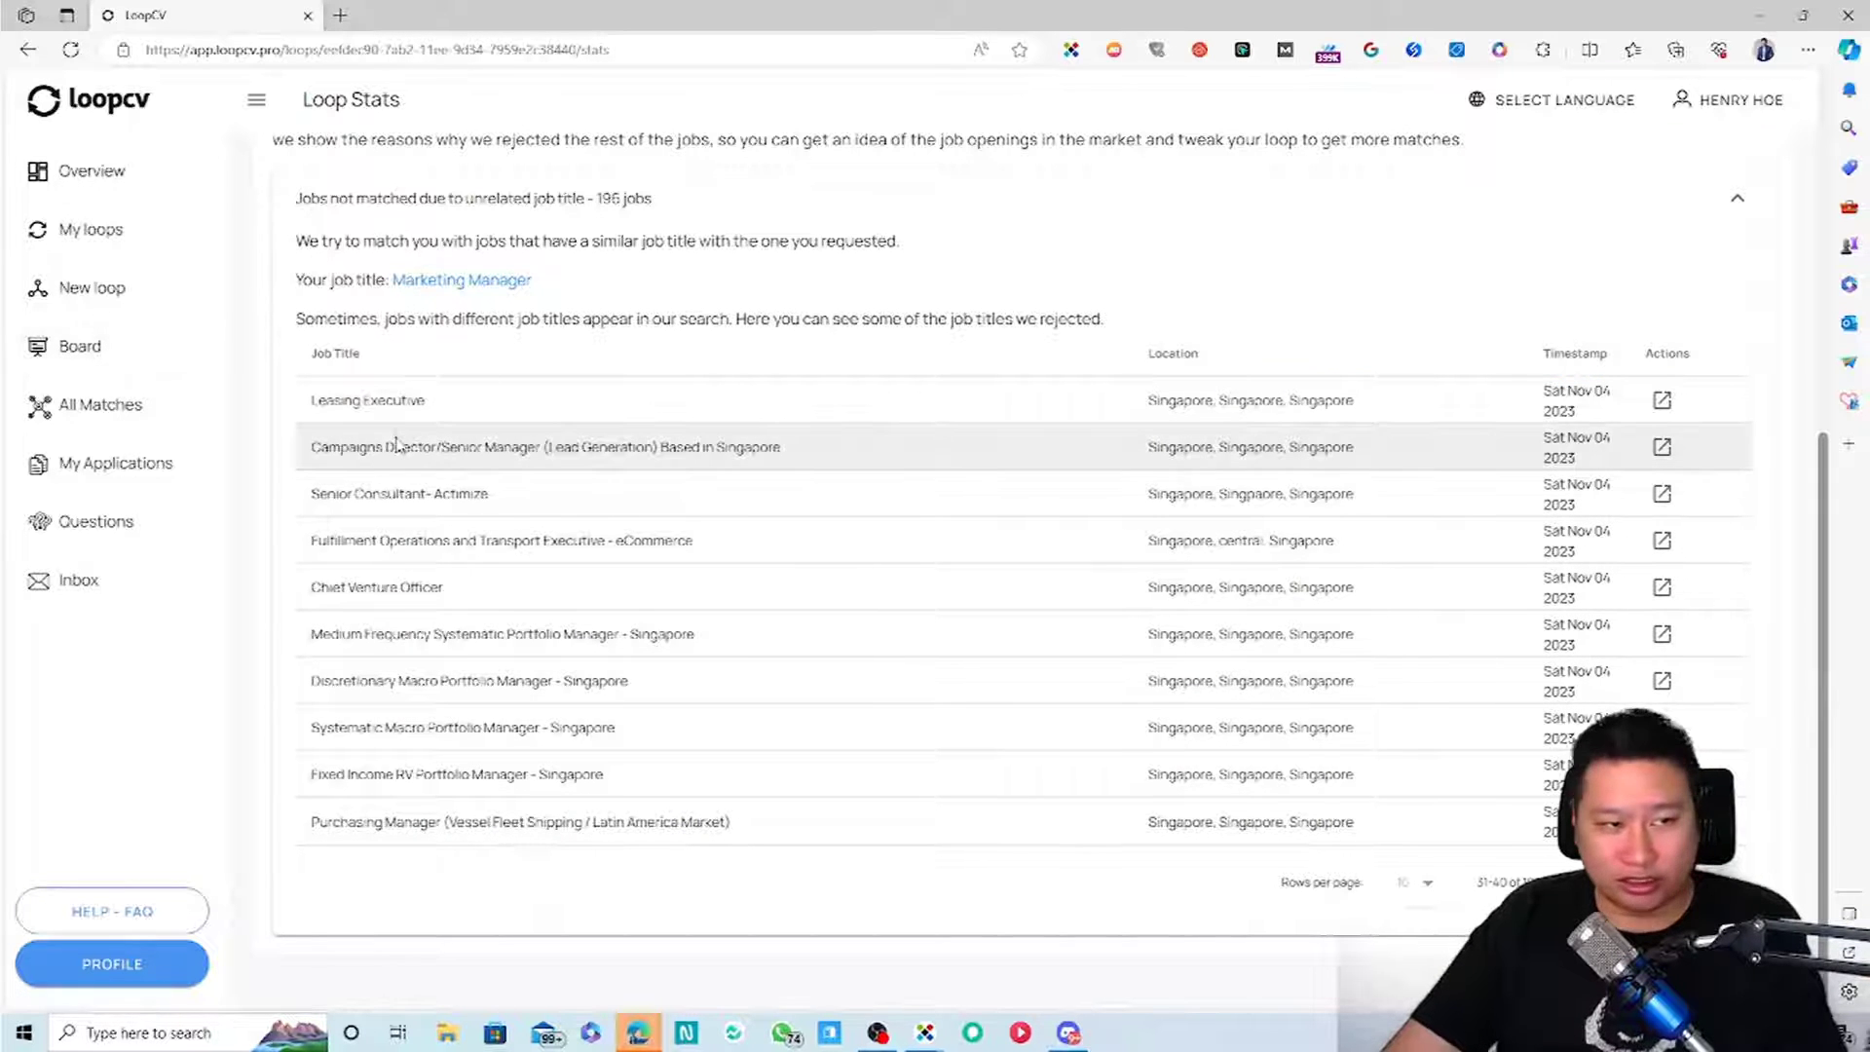
pyautogui.scroll(5, 396, 444)
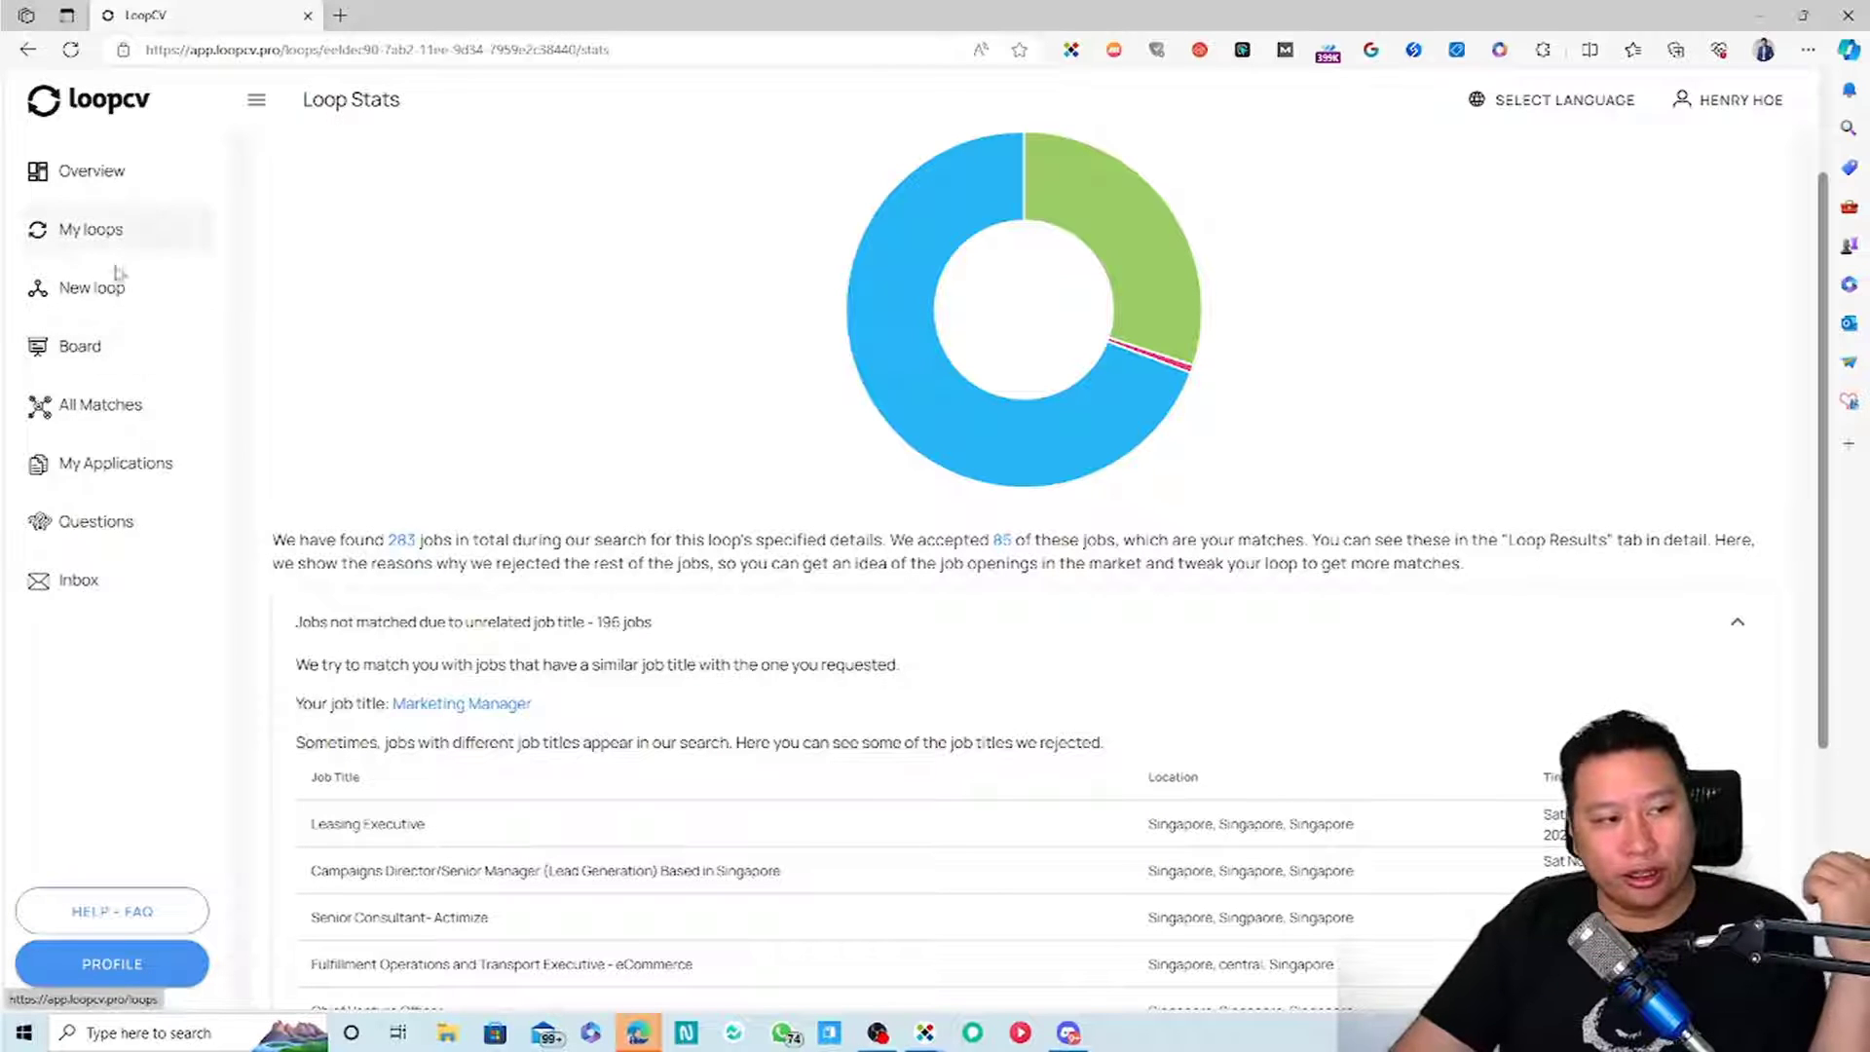
# Open the matches from all loops and read the details of the Brigllent Human Resources Digital Marketing Manager match
pyautogui.click(102, 404)
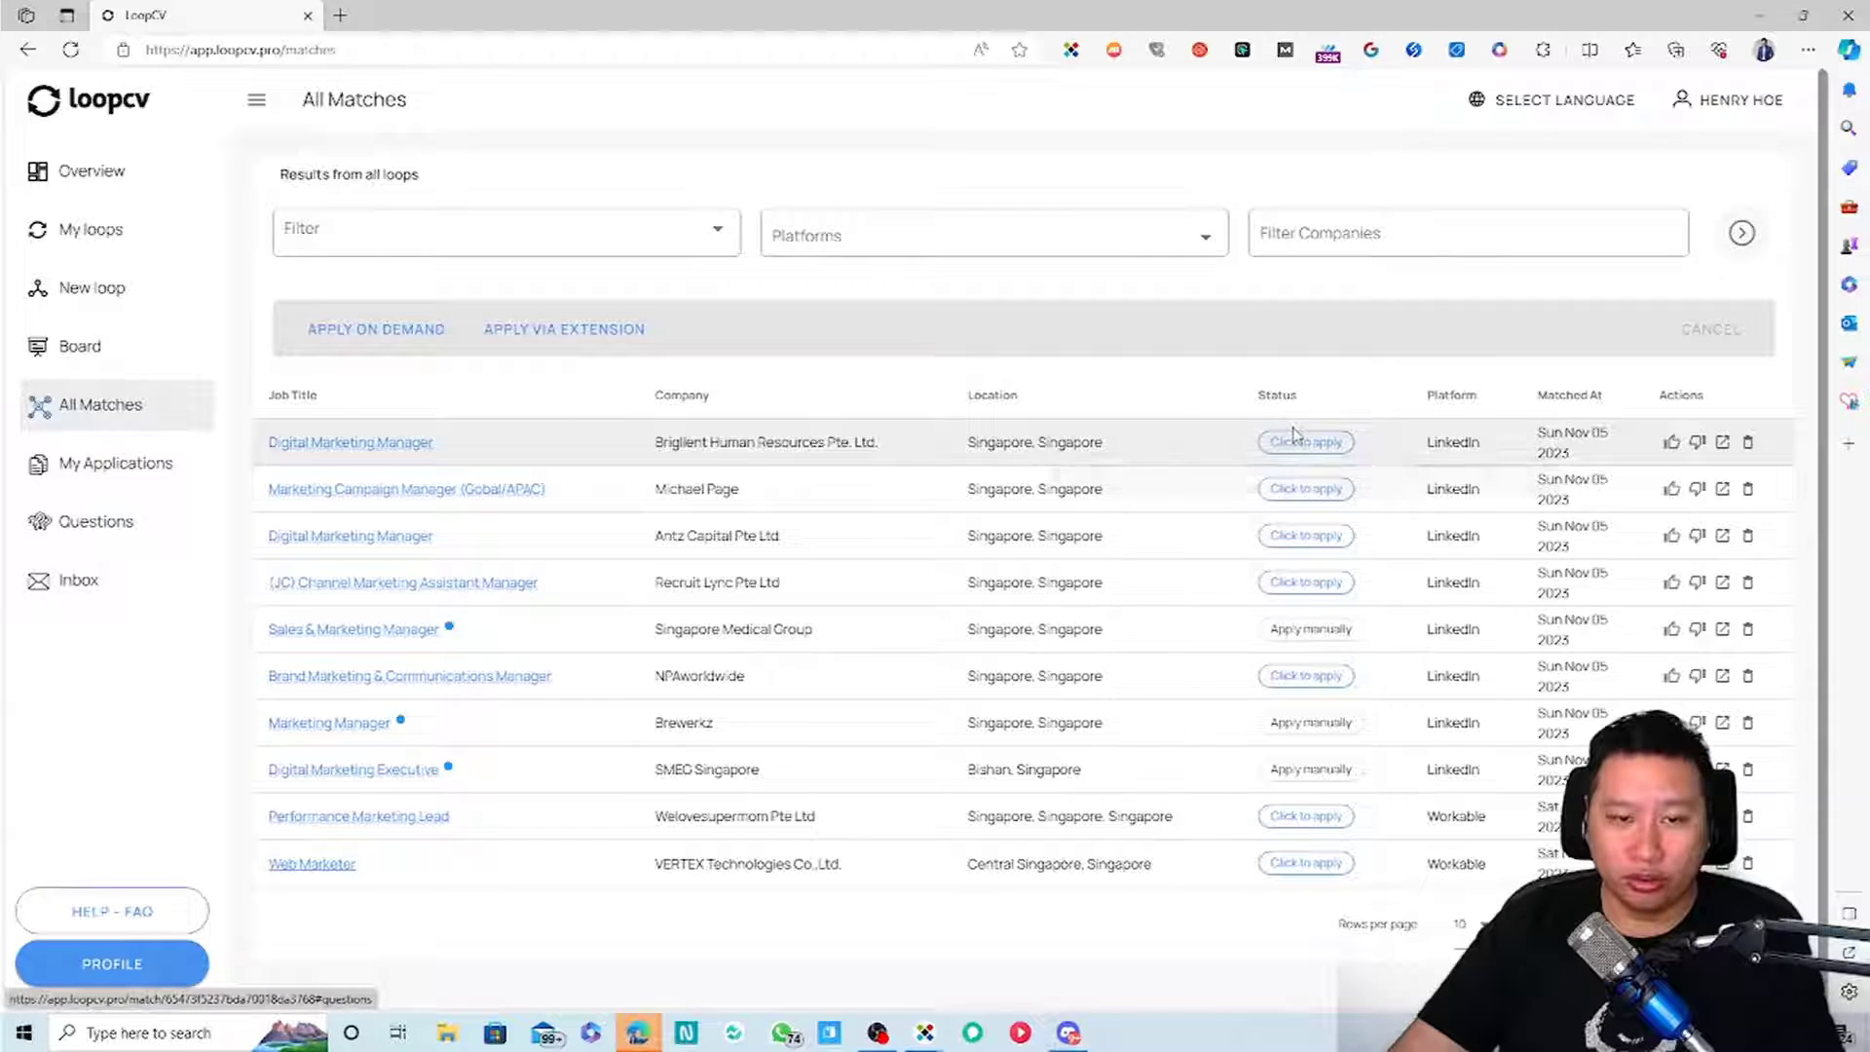
pyautogui.moveTo(1295, 444)
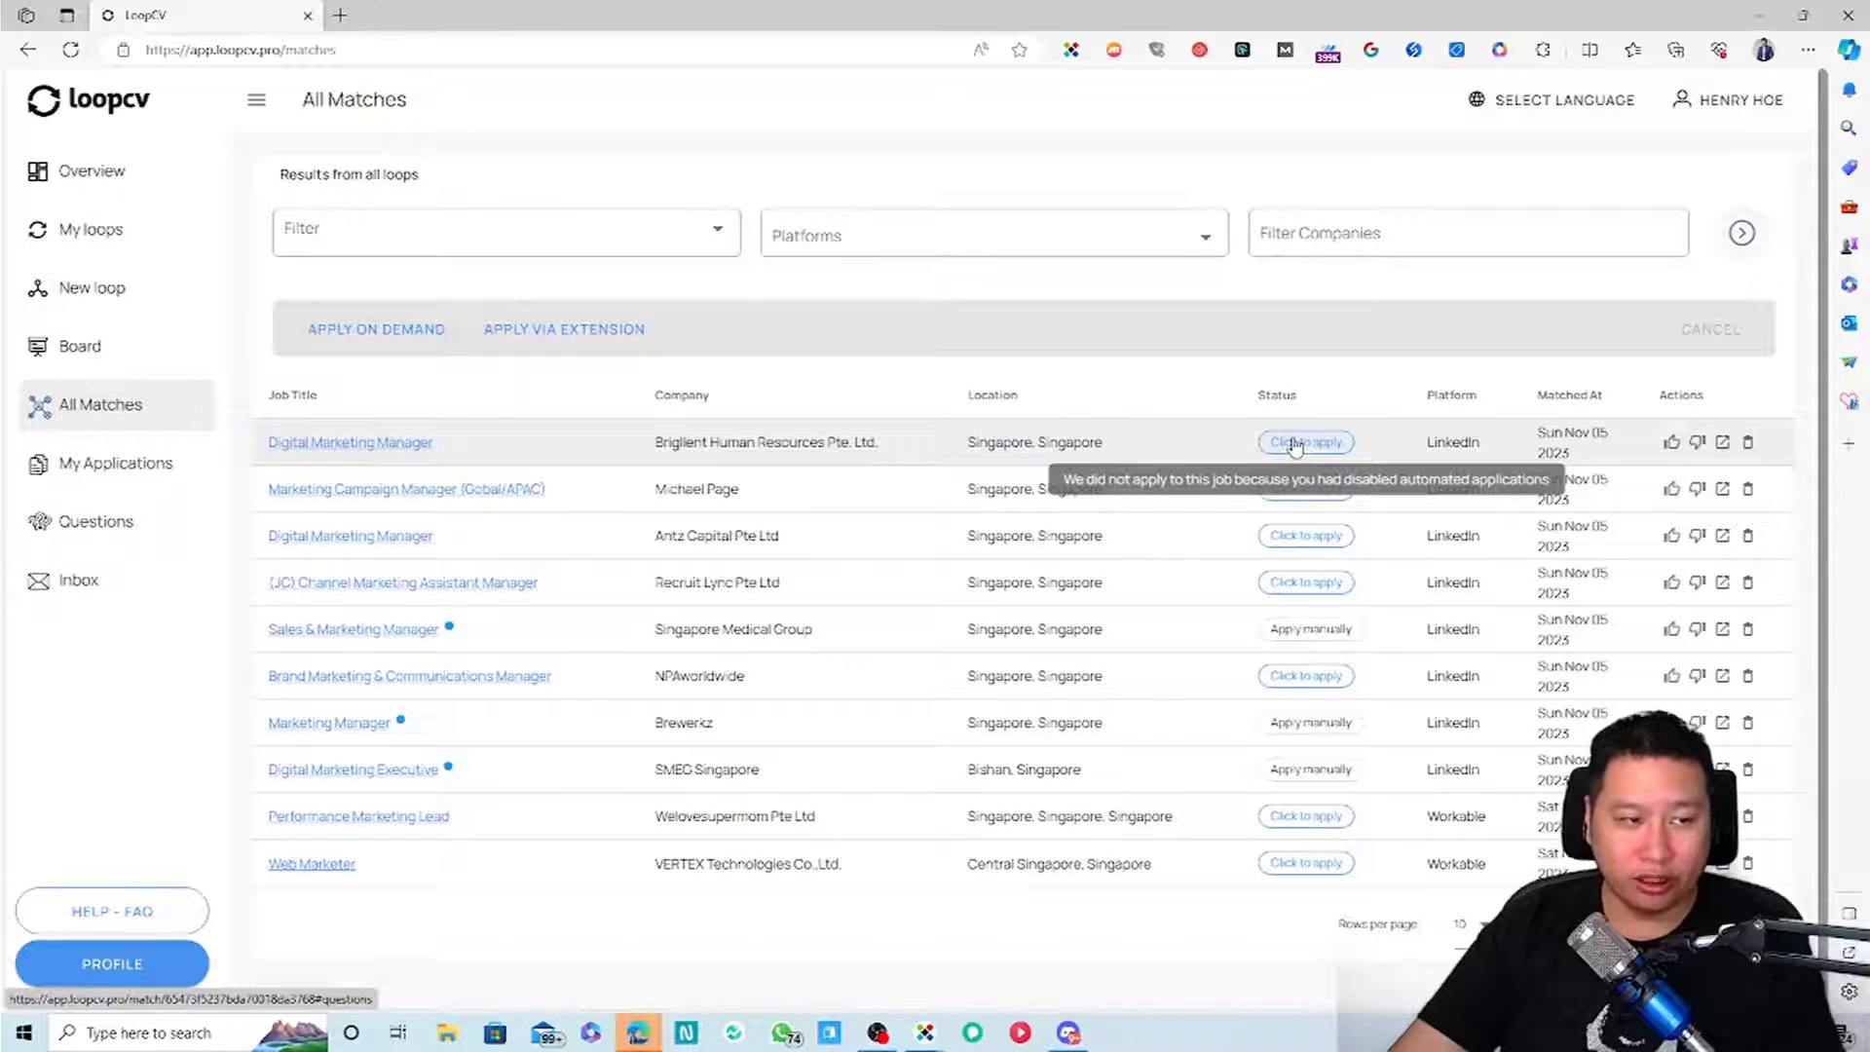
pyautogui.click(351, 444)
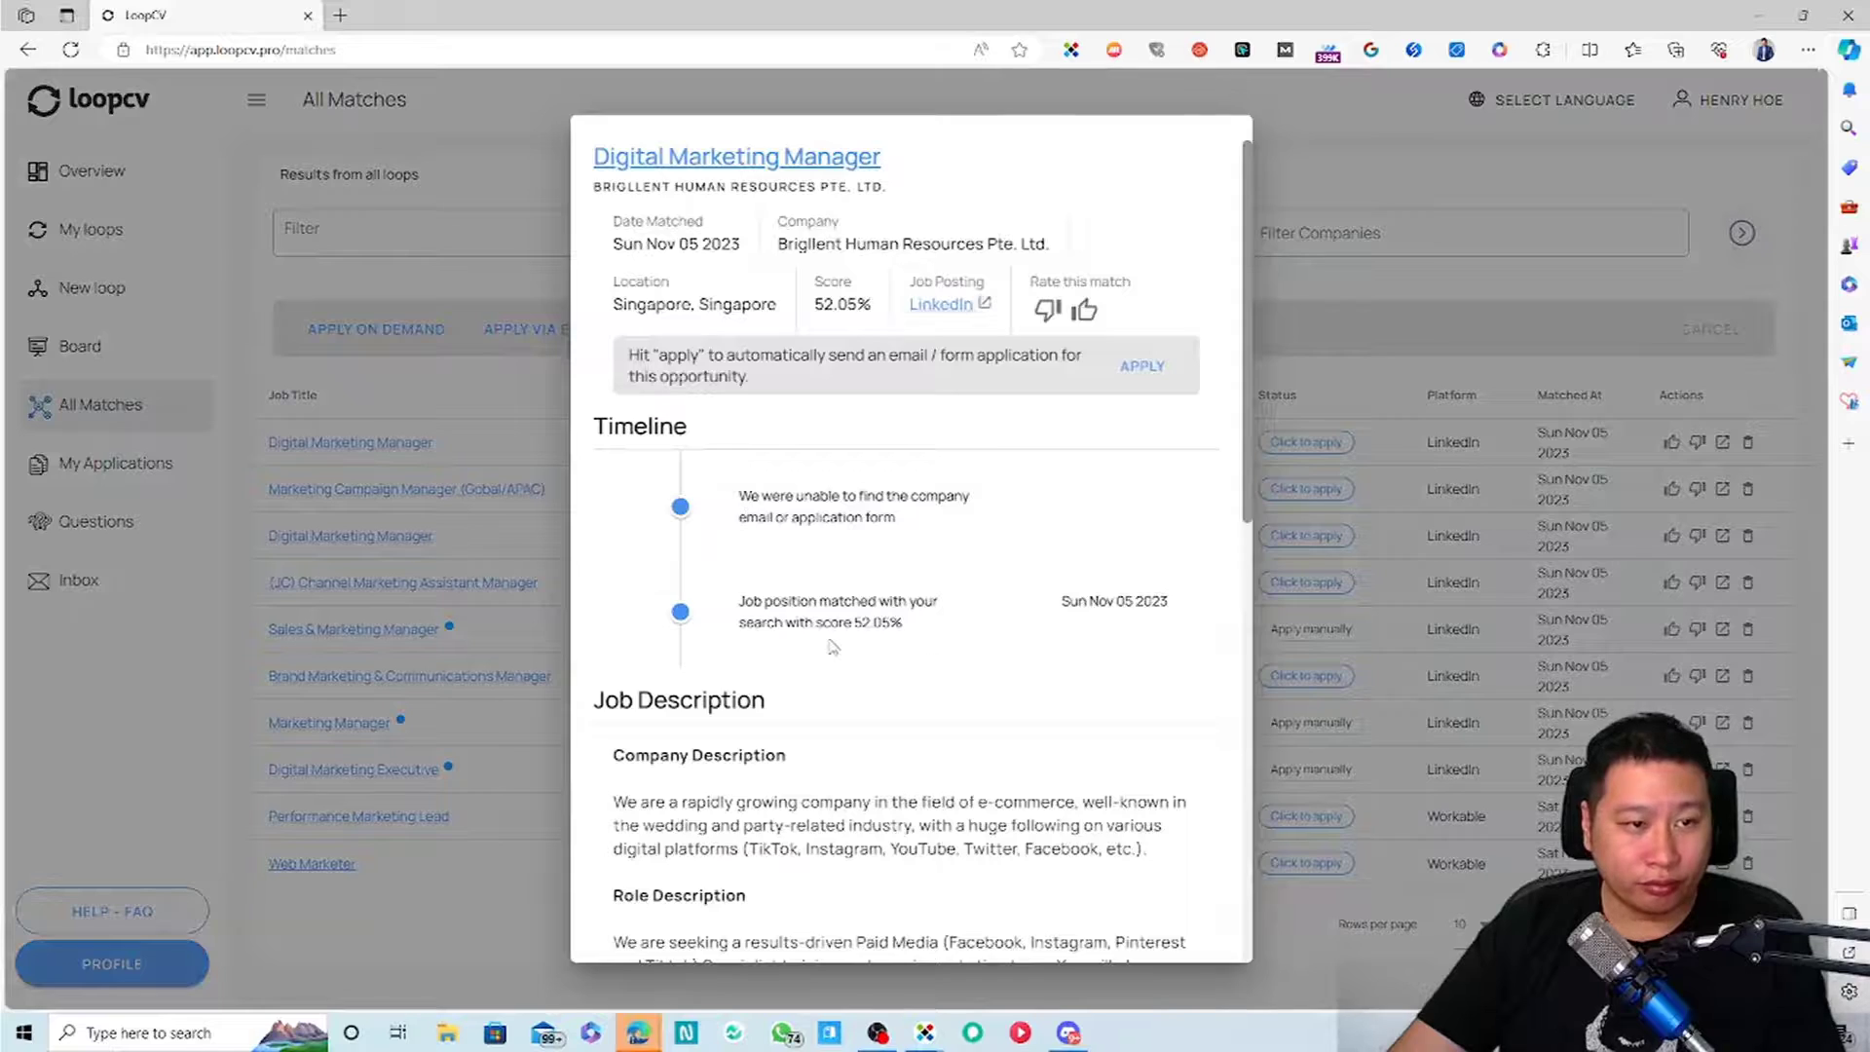
pyautogui.scroll(-10, 832, 640)
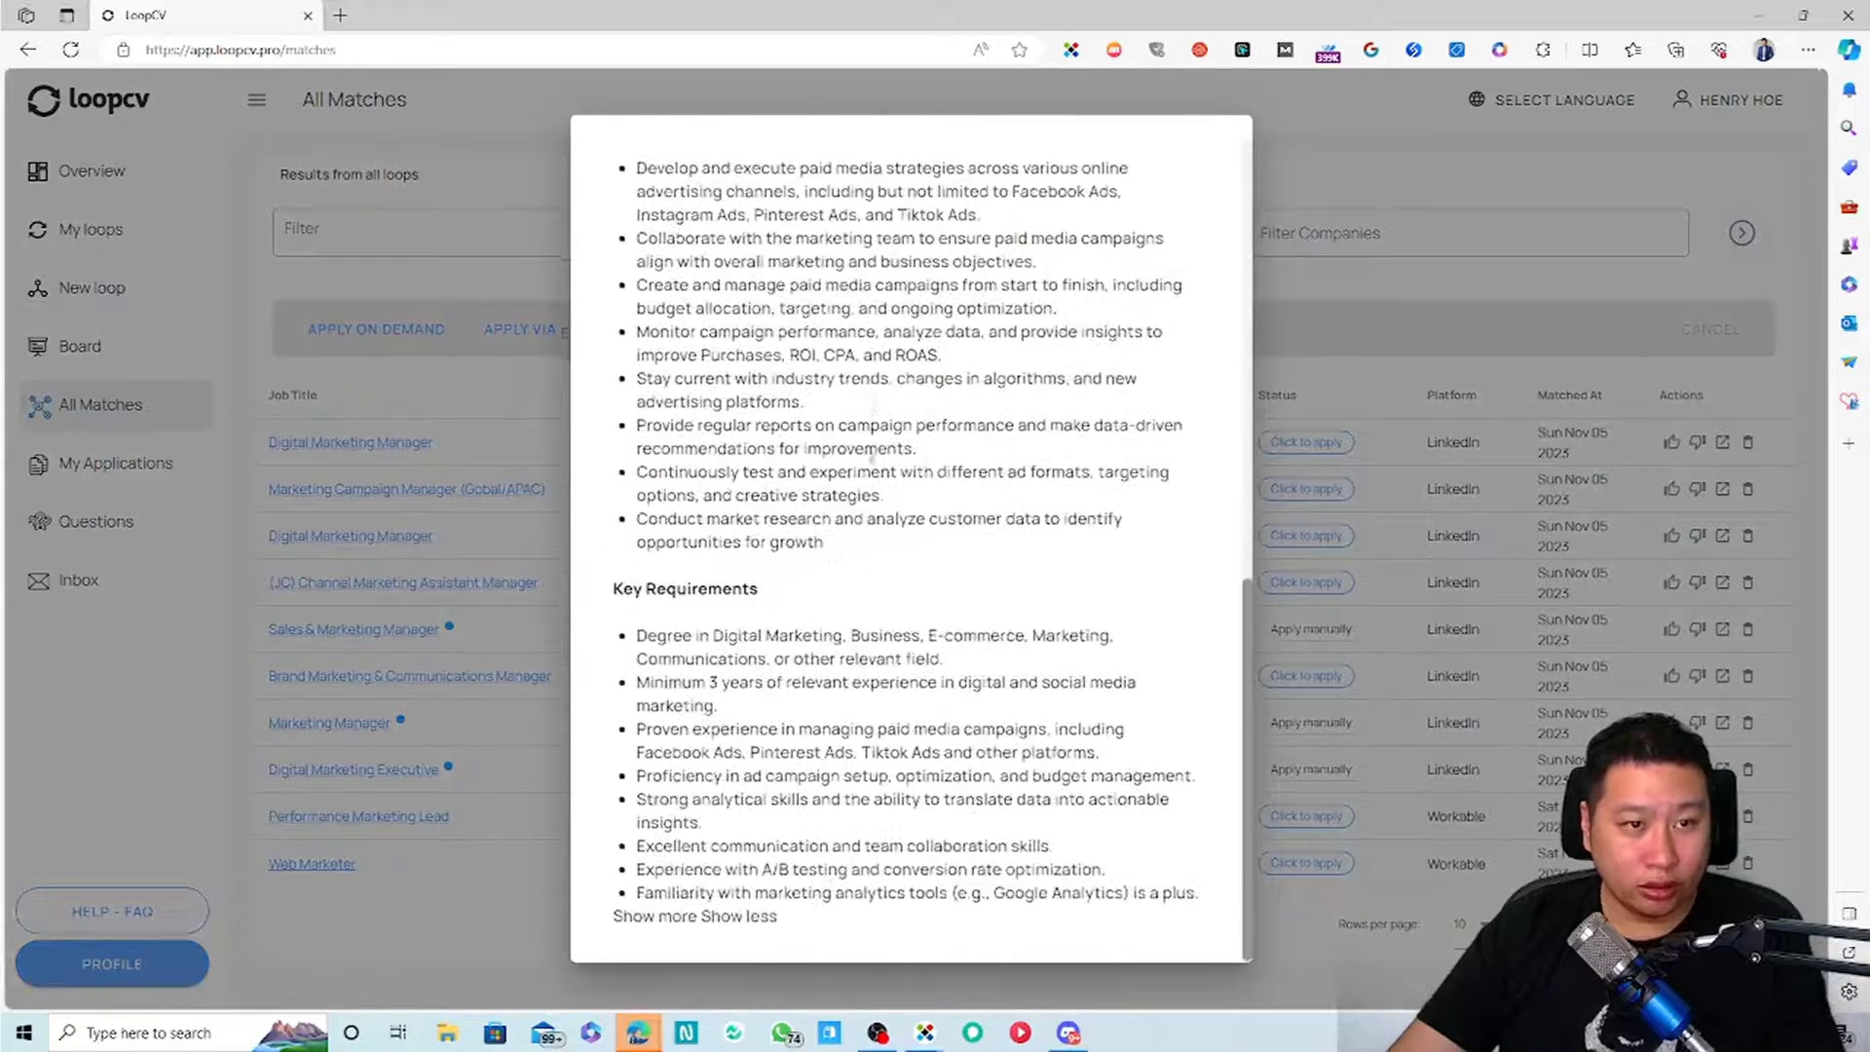
pyautogui.scroll(10, 939, 483)
pyautogui.click(1434, 304)
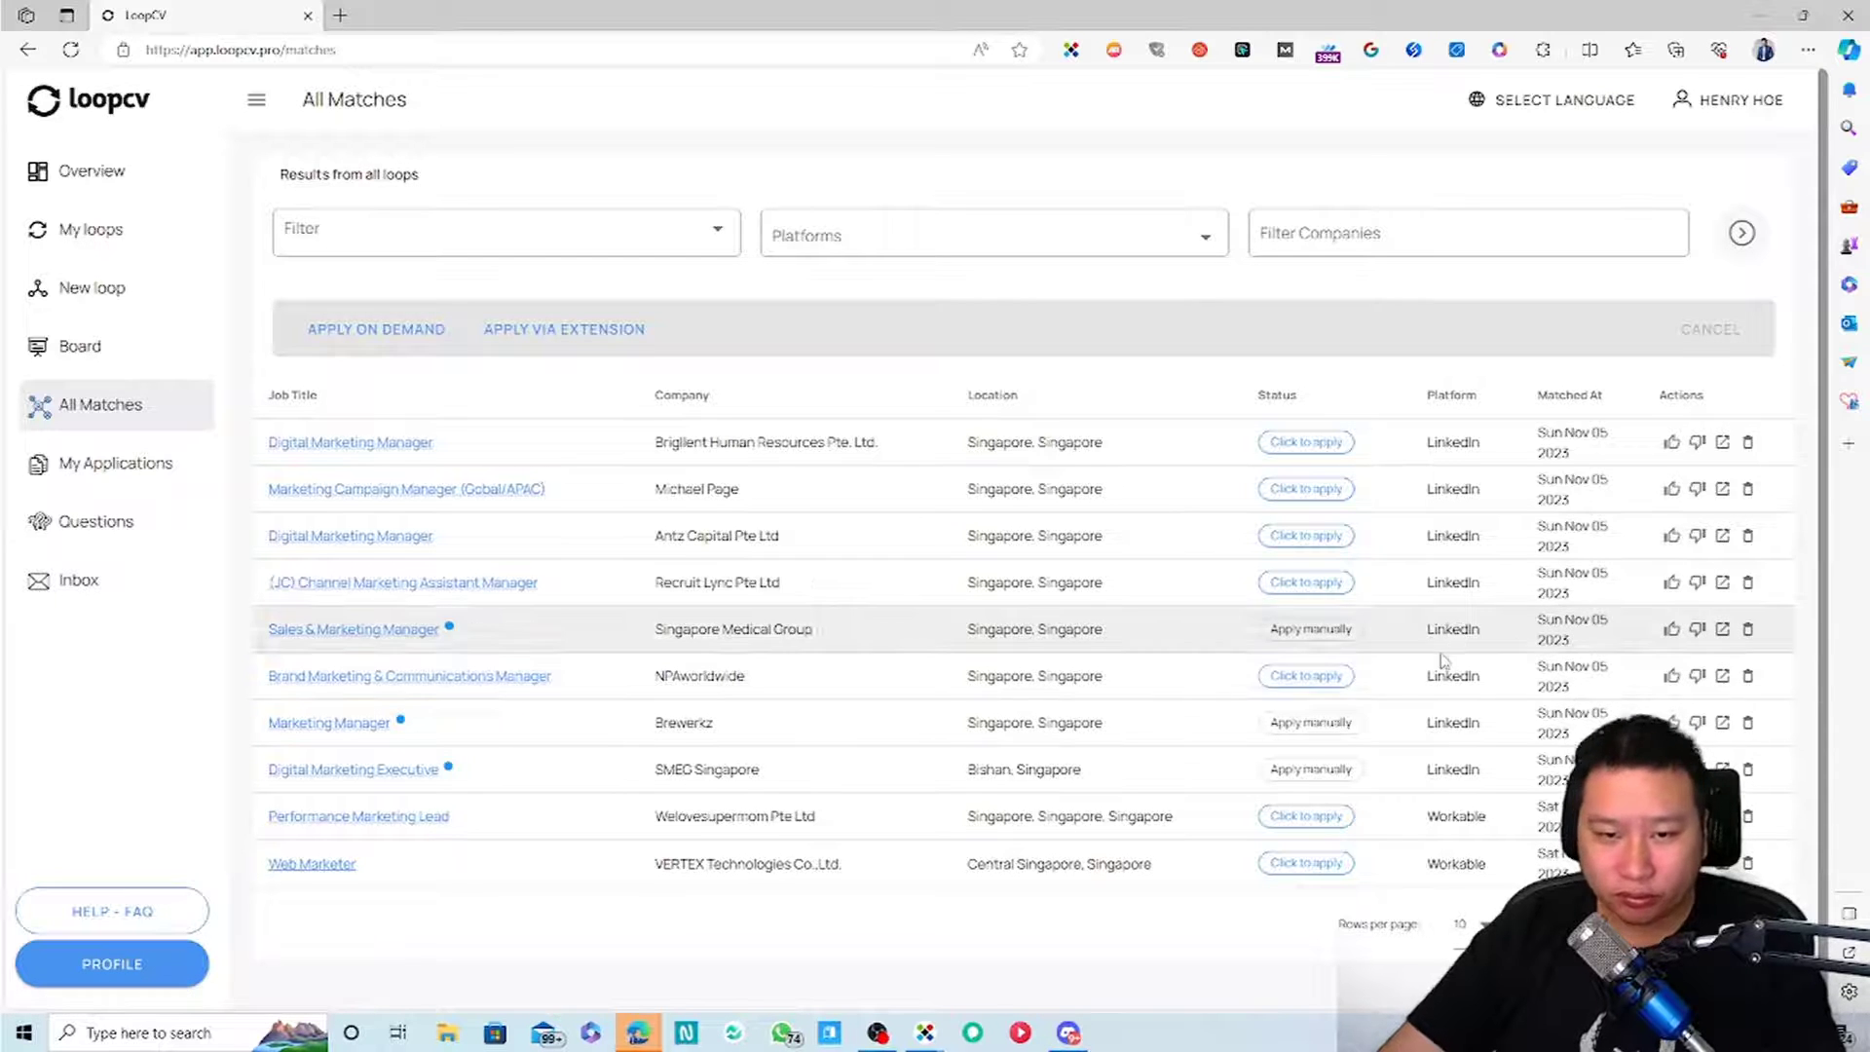
# Page forward twice through the list of matches from all loops
pyautogui.scroll(-1, 1378, 777)
pyautogui.click(1767, 916)
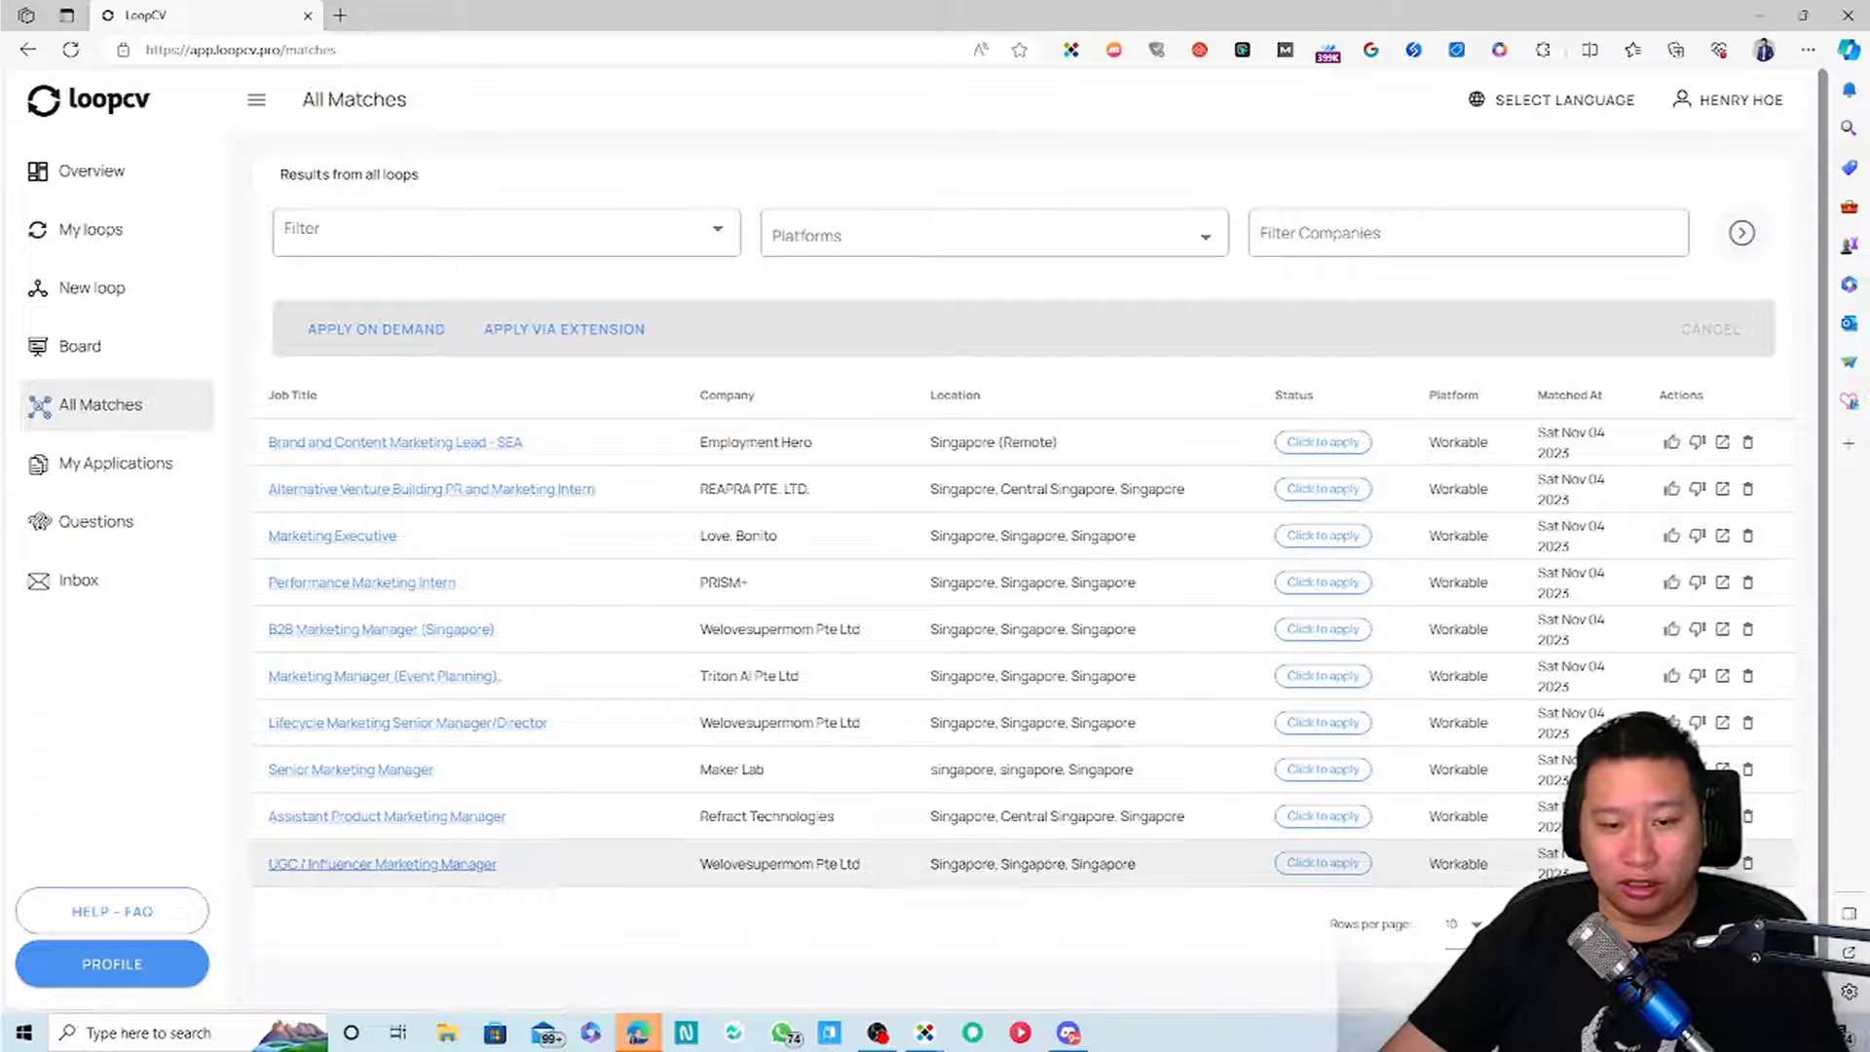
pyautogui.click(1665, 923)
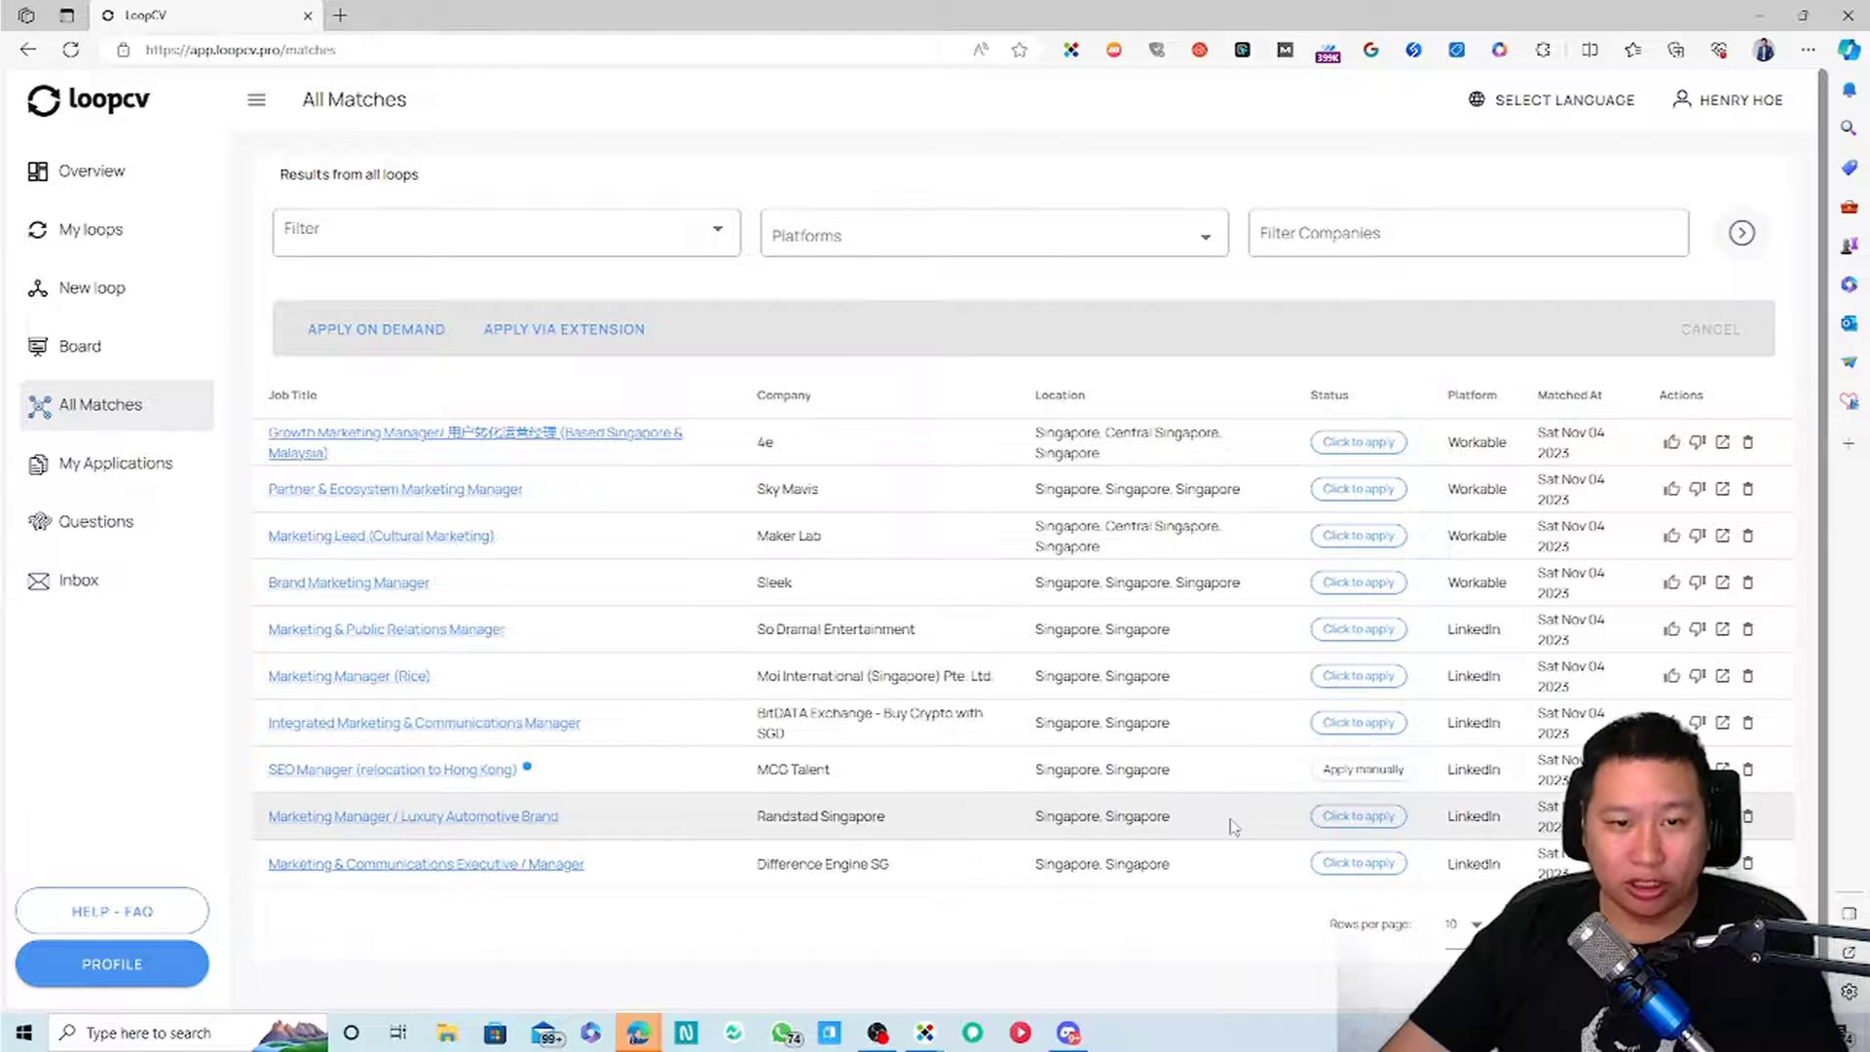
# Look over the available match-type filter options for the matches without choosing one
pyautogui.click(447, 247)
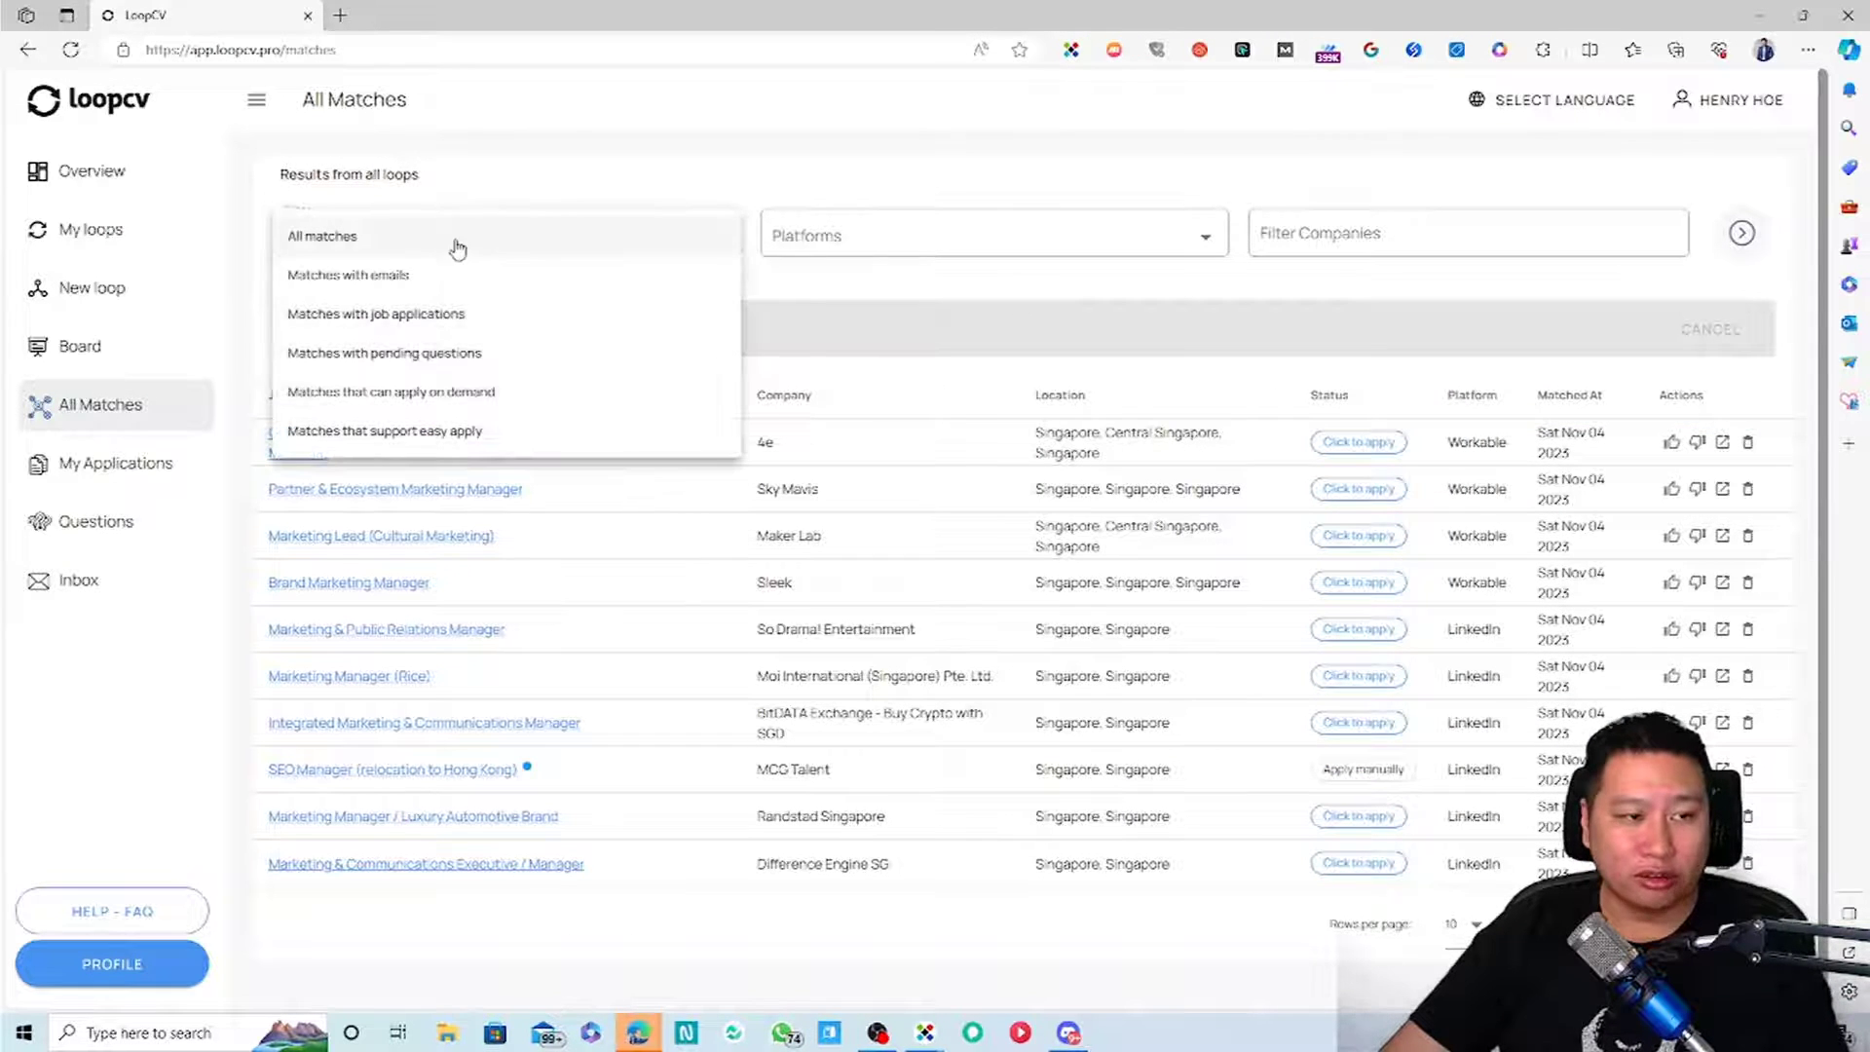
pyautogui.click(831, 173)
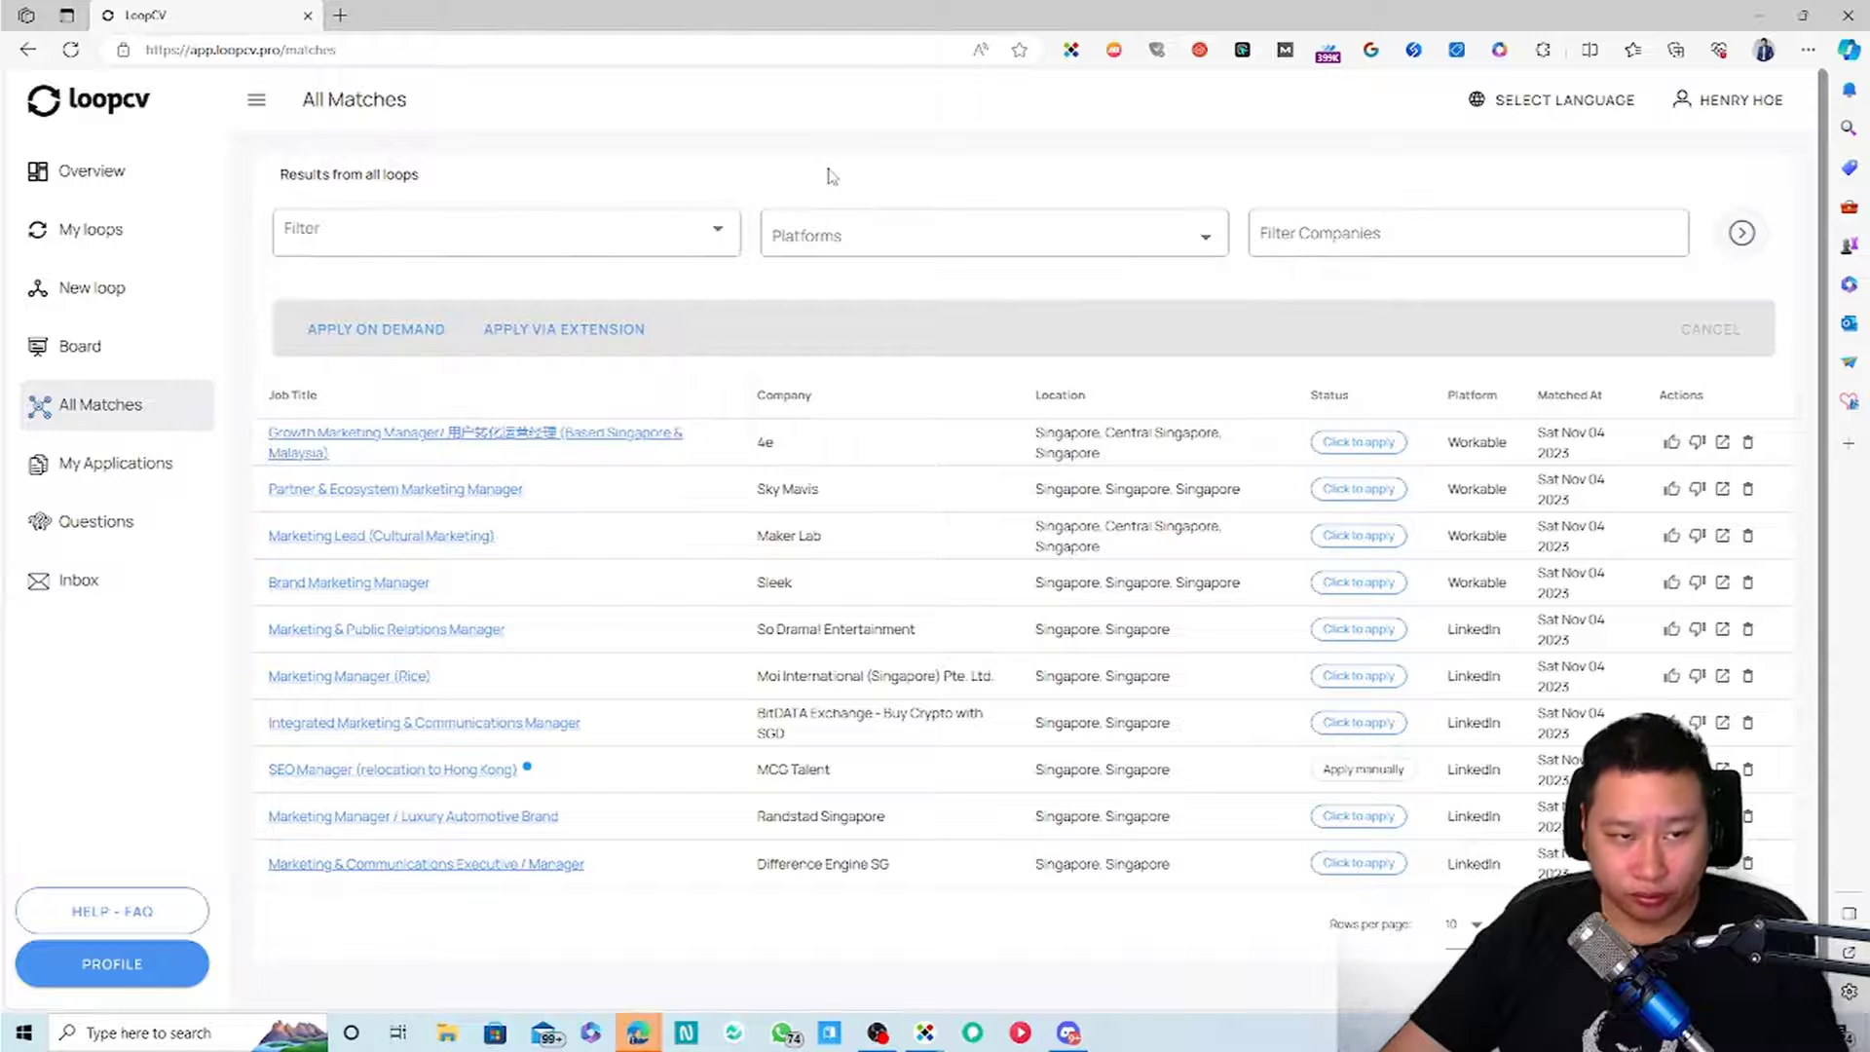
pyautogui.click(634, 238)
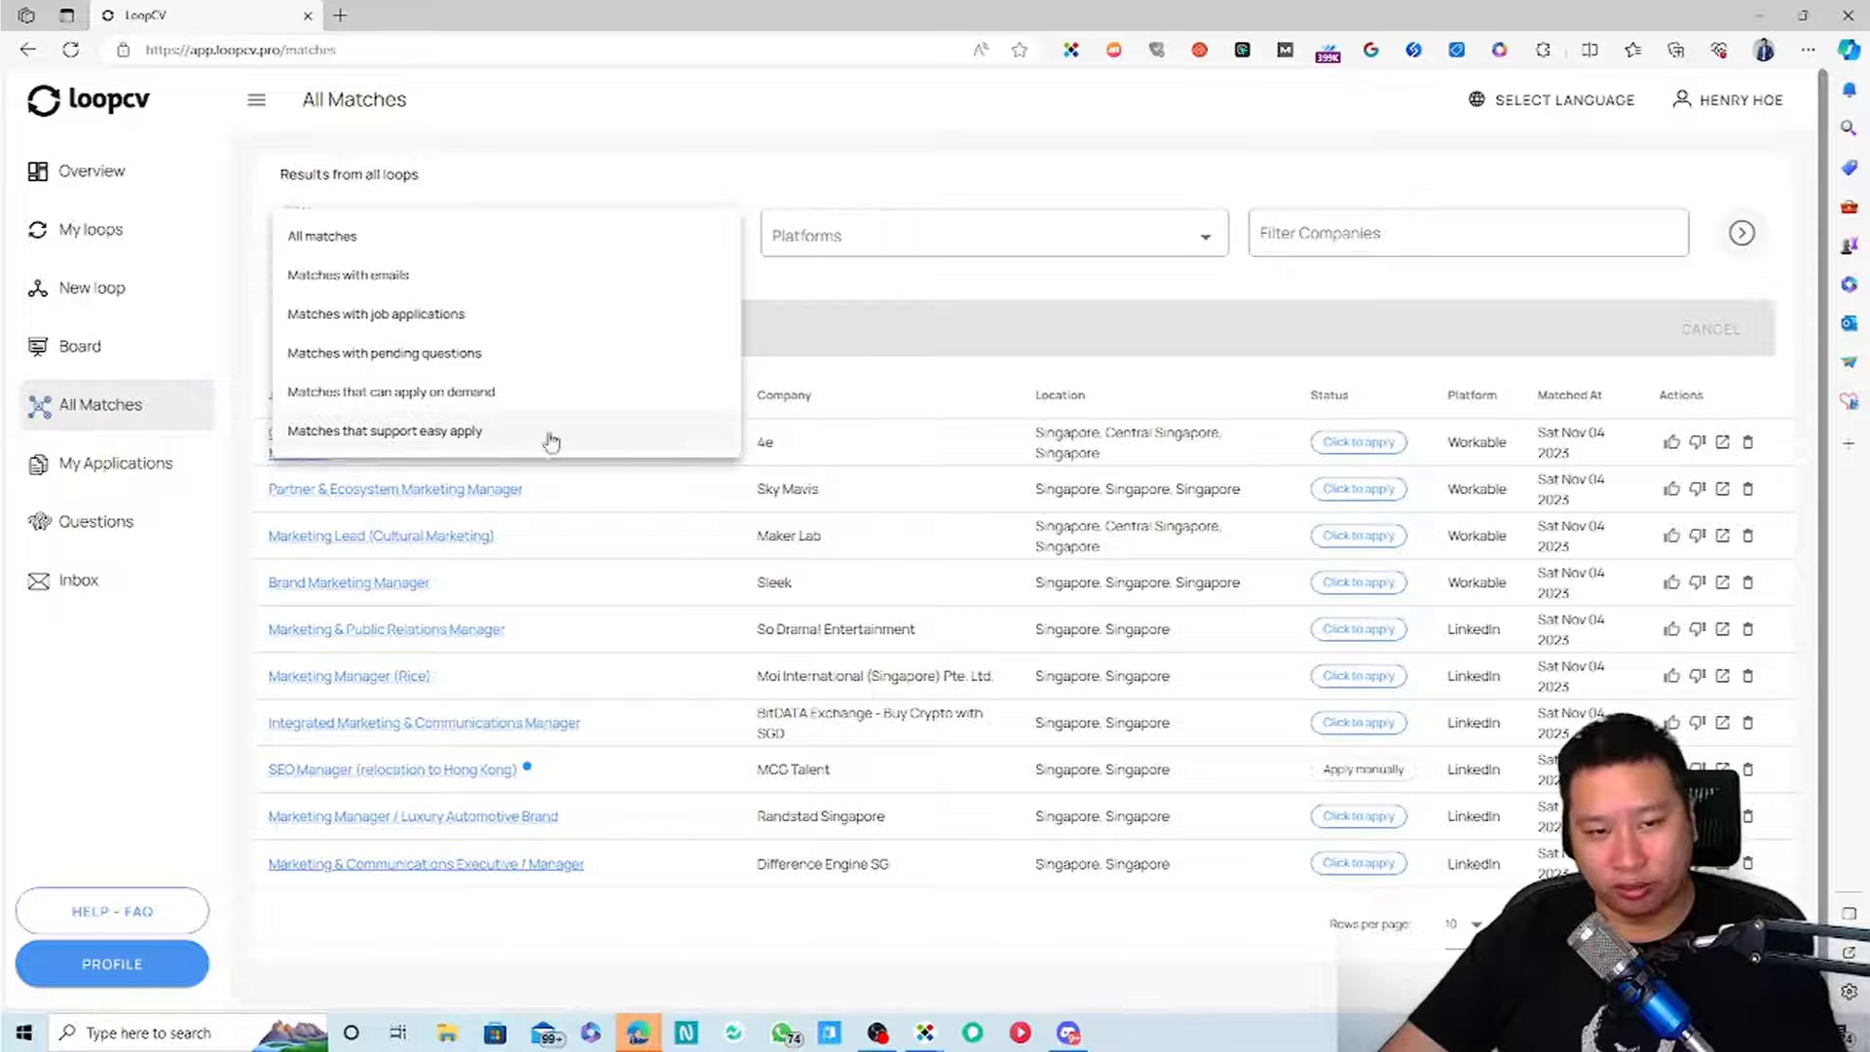
pyautogui.click(901, 286)
# Look over the job platforms available for filtering the matches, from LinkedIn down to Indeed
pyautogui.click(918, 255)
pyautogui.scroll(-3, 1056, 343)
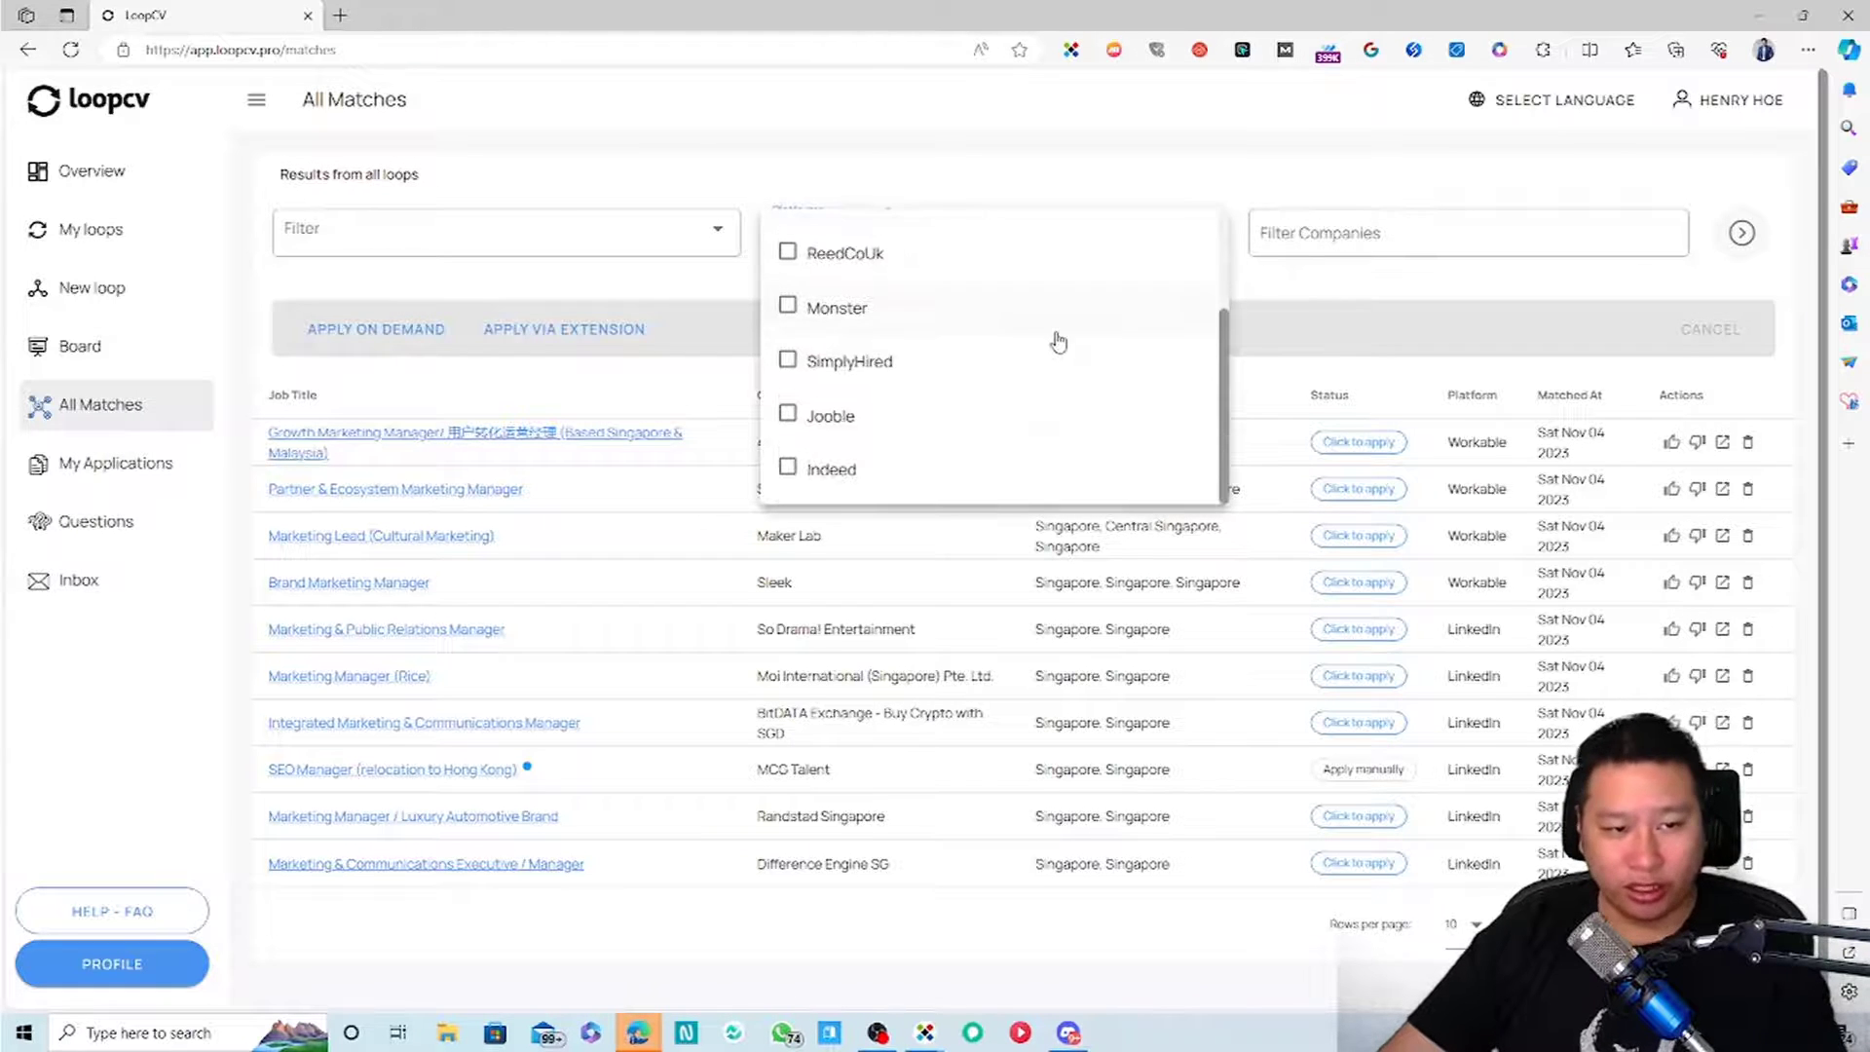
pyautogui.scroll(3, 1045, 330)
pyautogui.scroll(2, 1043, 326)
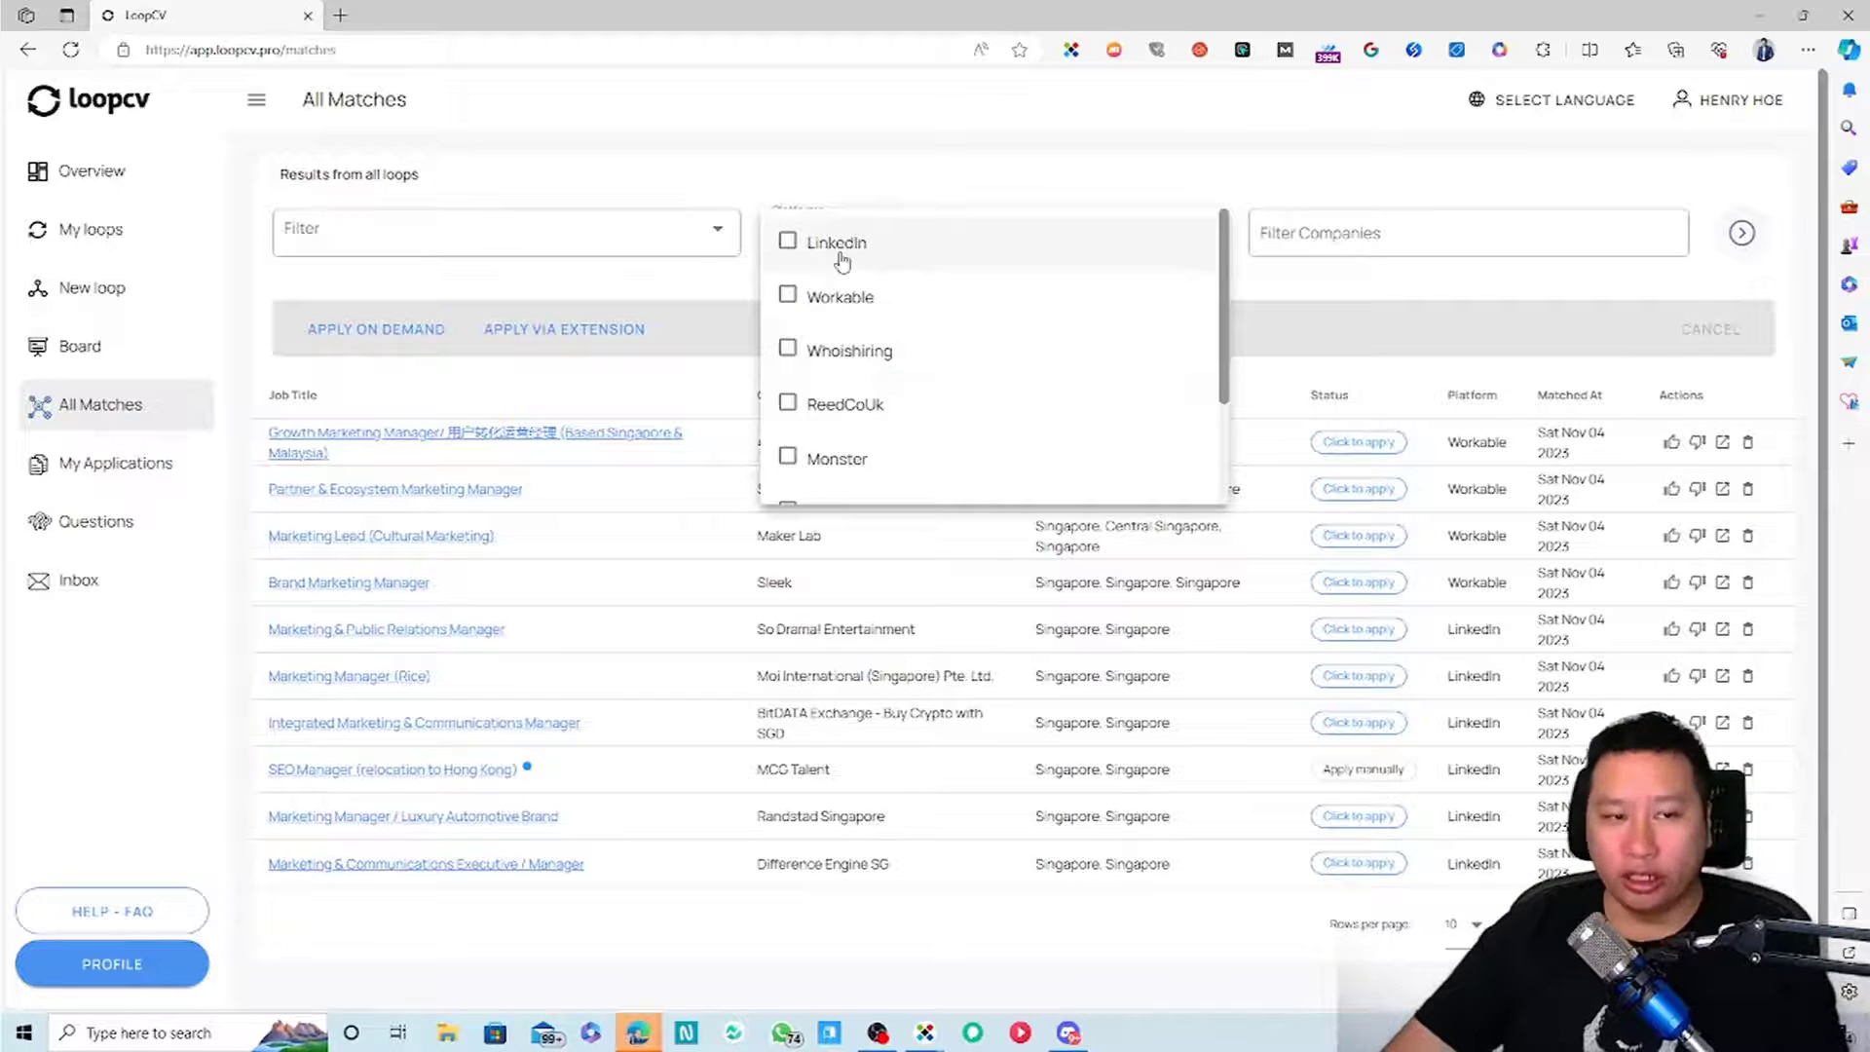
pyautogui.scroll(-1, 857, 380)
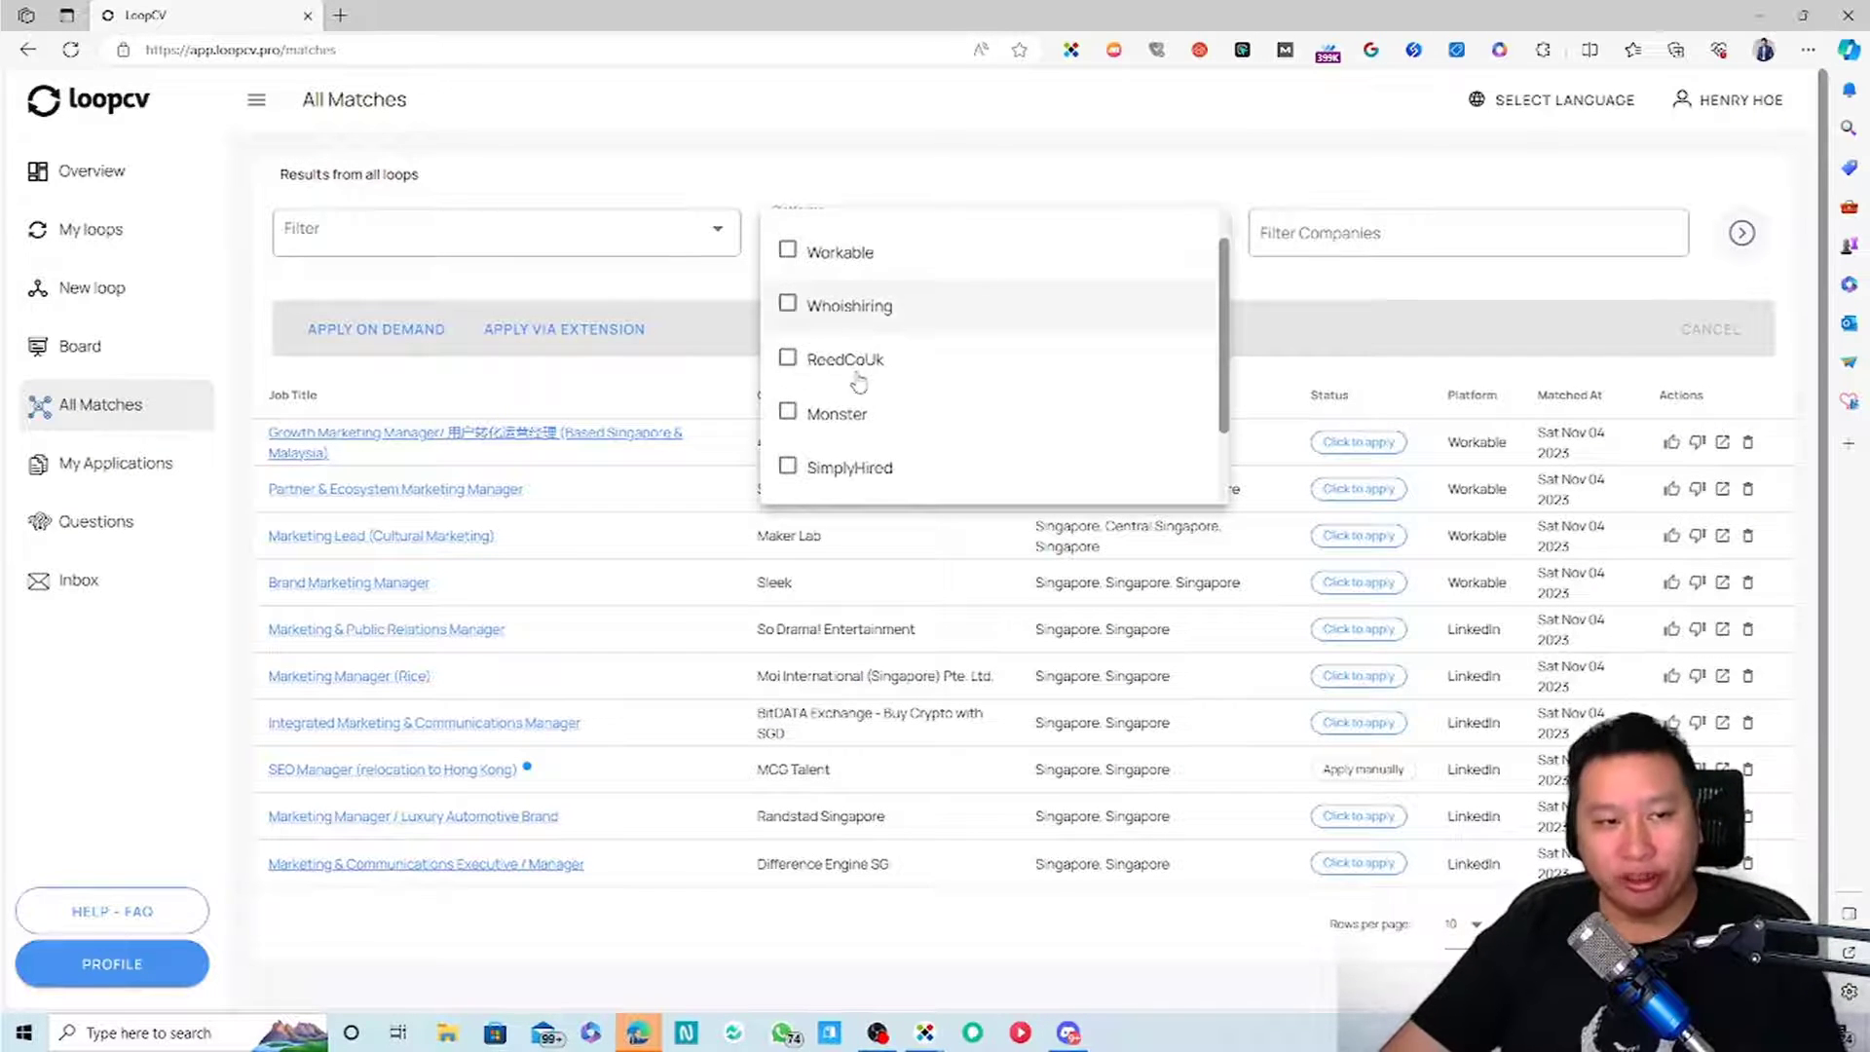
pyautogui.scroll(-1, 857, 380)
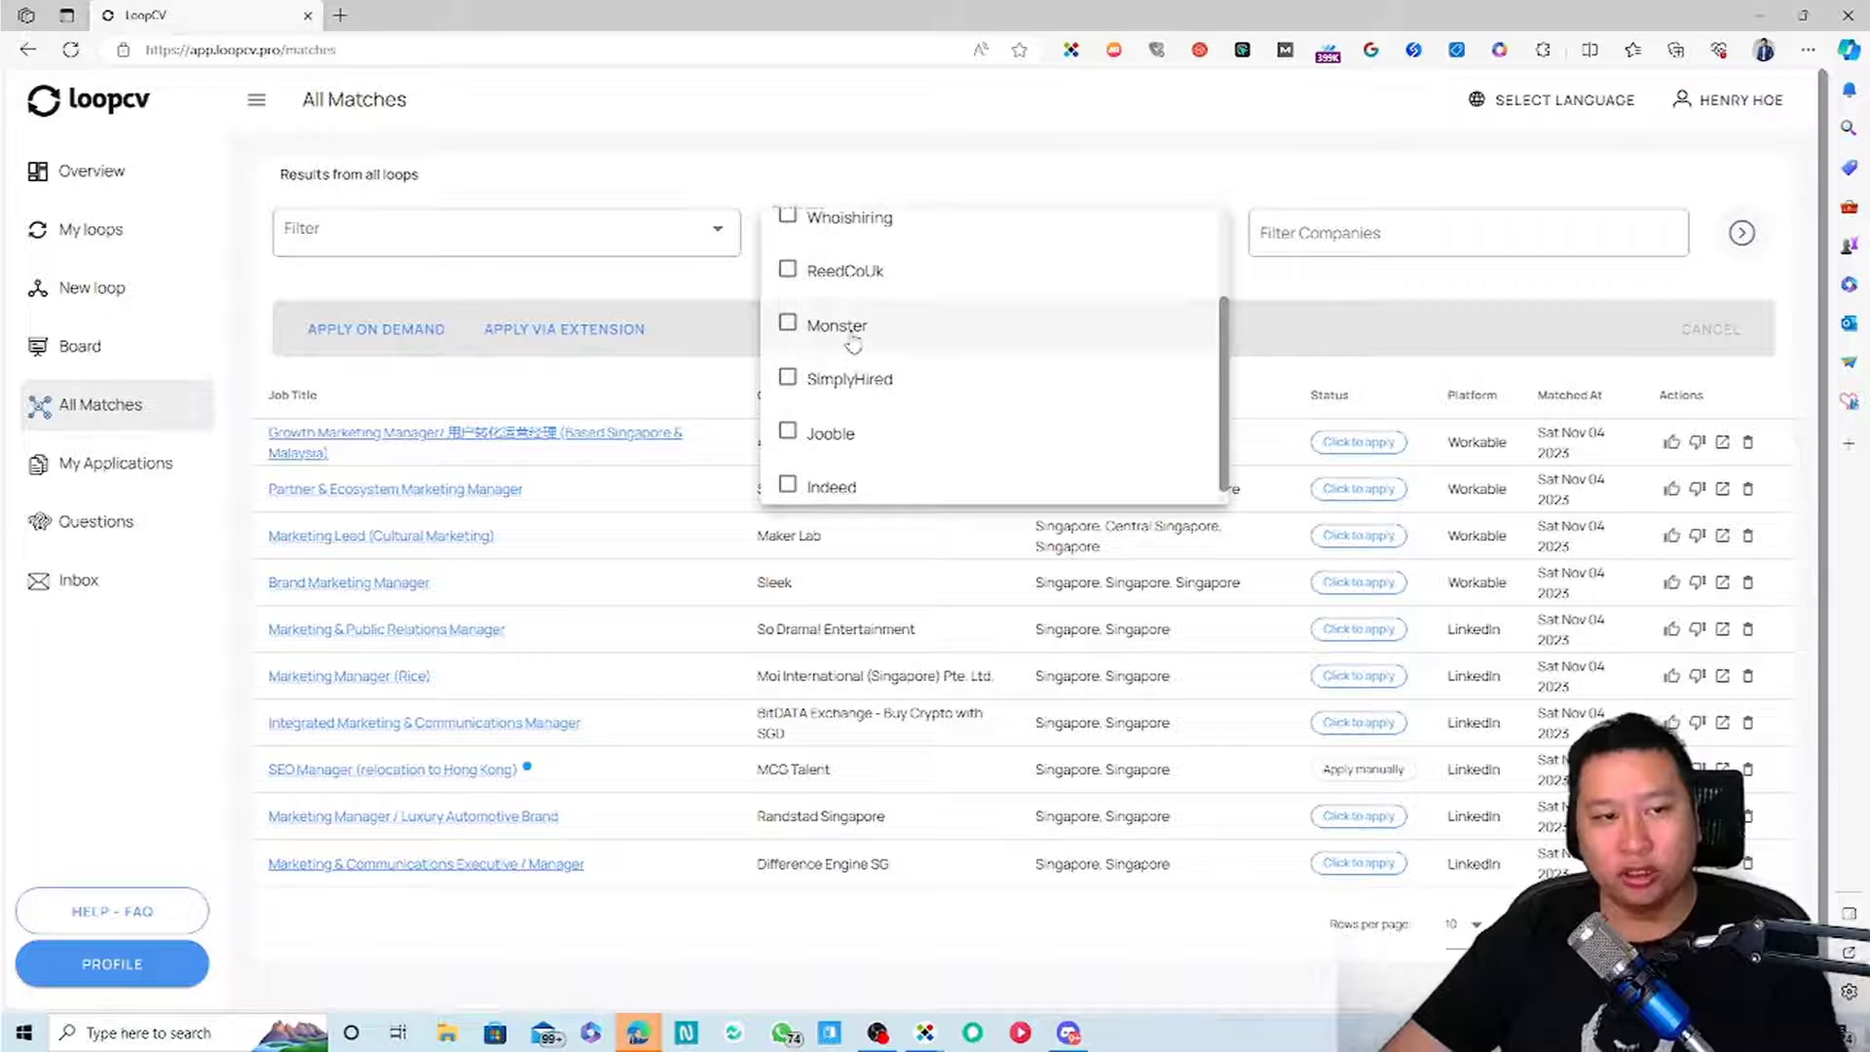
pyautogui.scroll(-1, 822, 394)
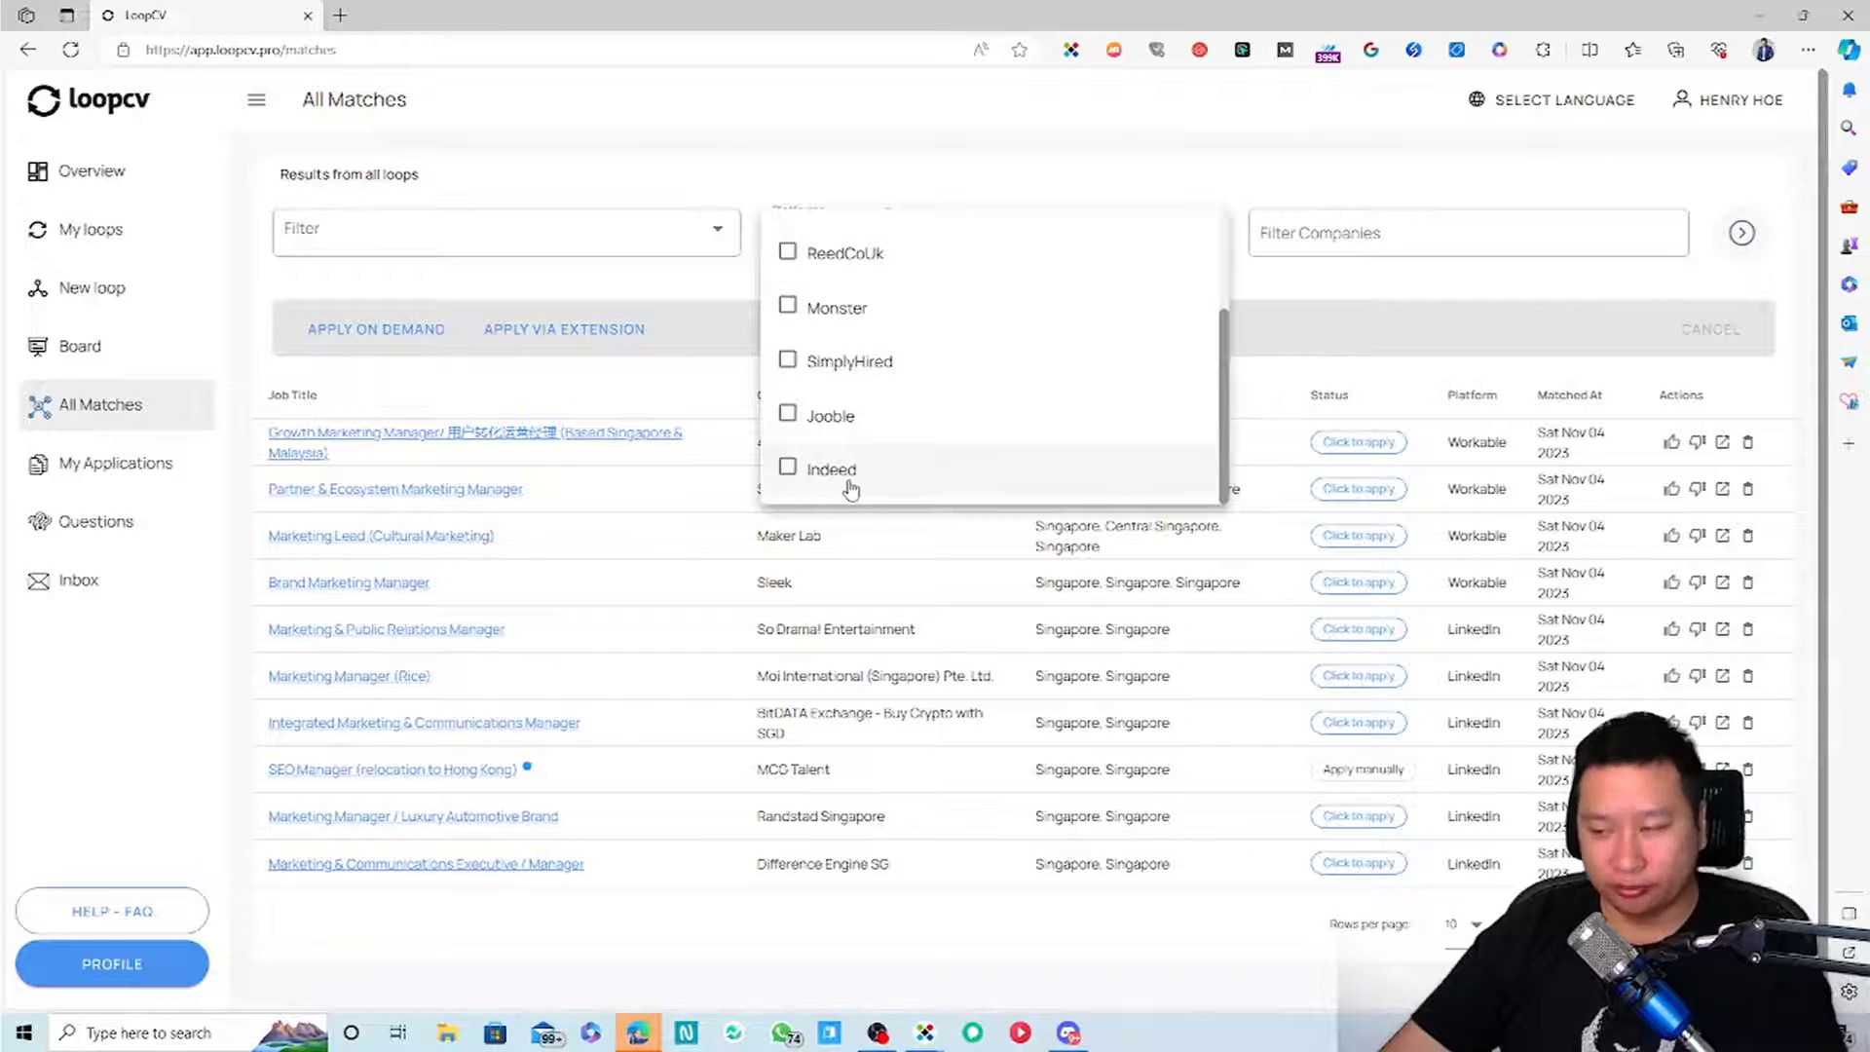
pyautogui.click(1378, 307)
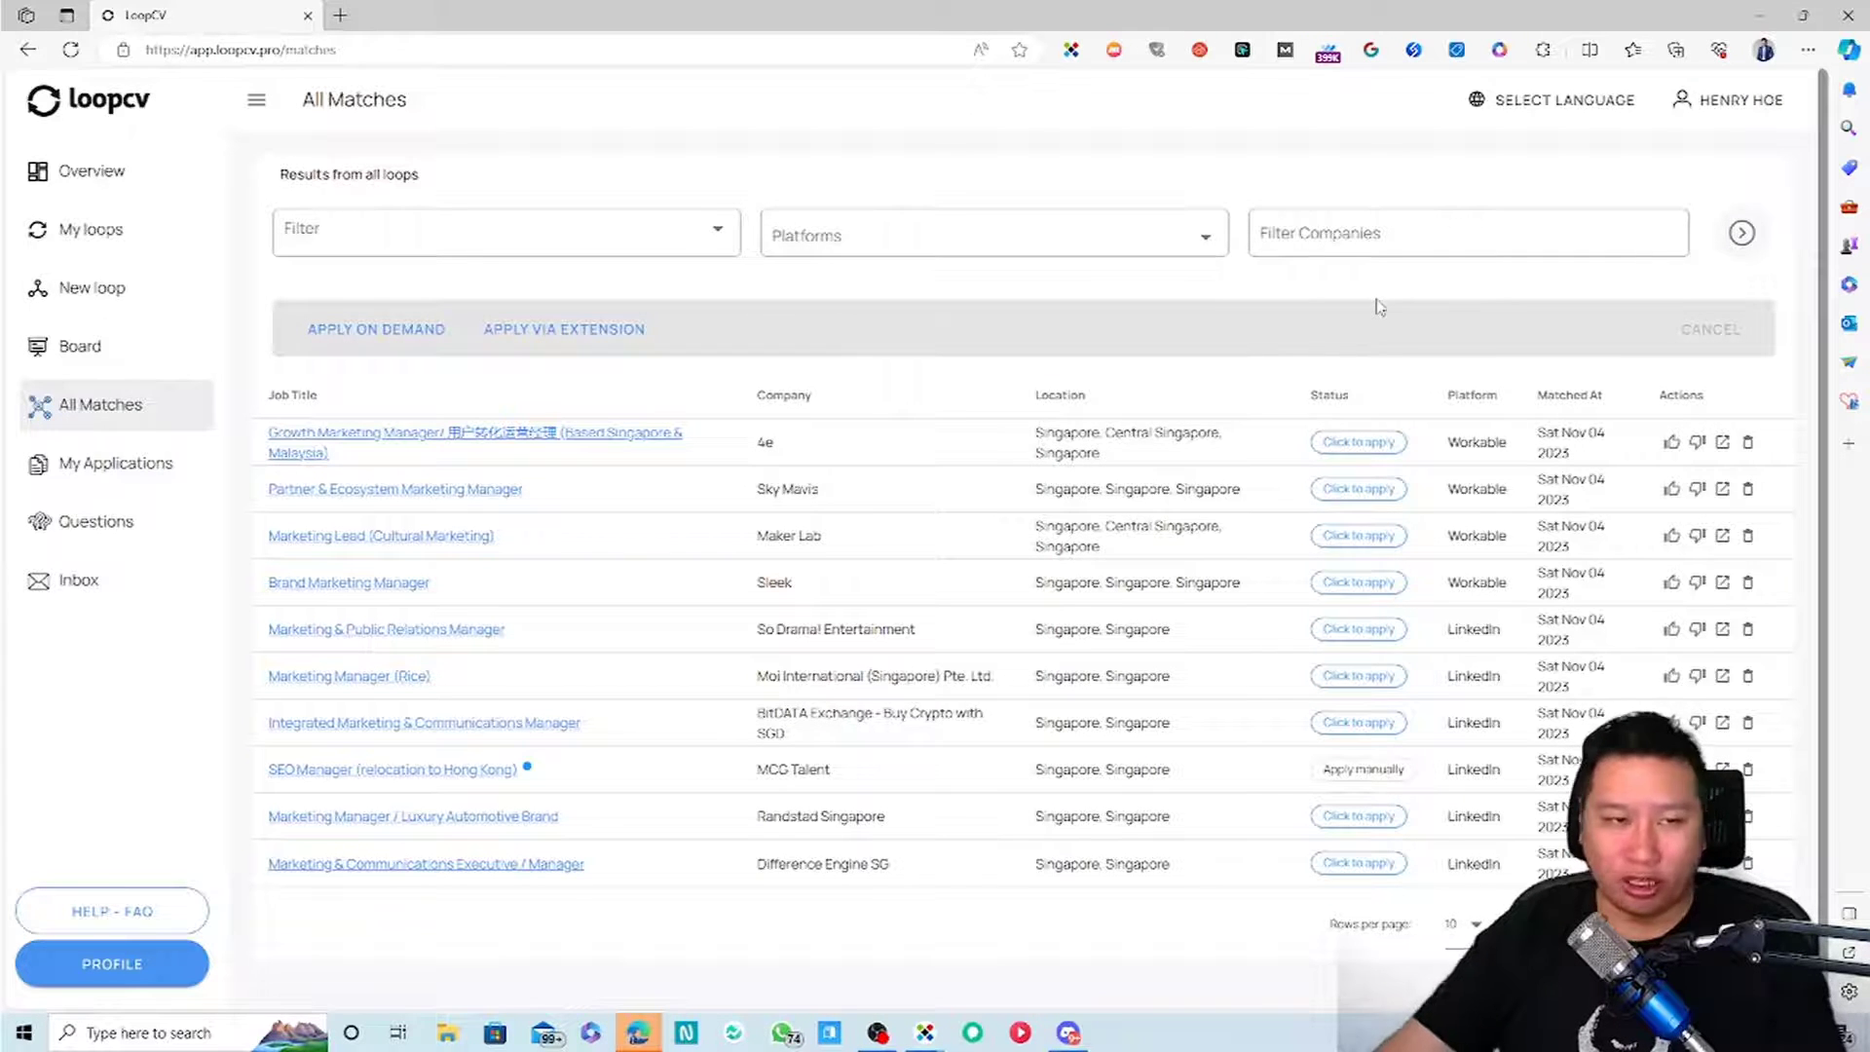
# Filter the matches from all loops by the Indeed platform
pyautogui.click(1060, 231)
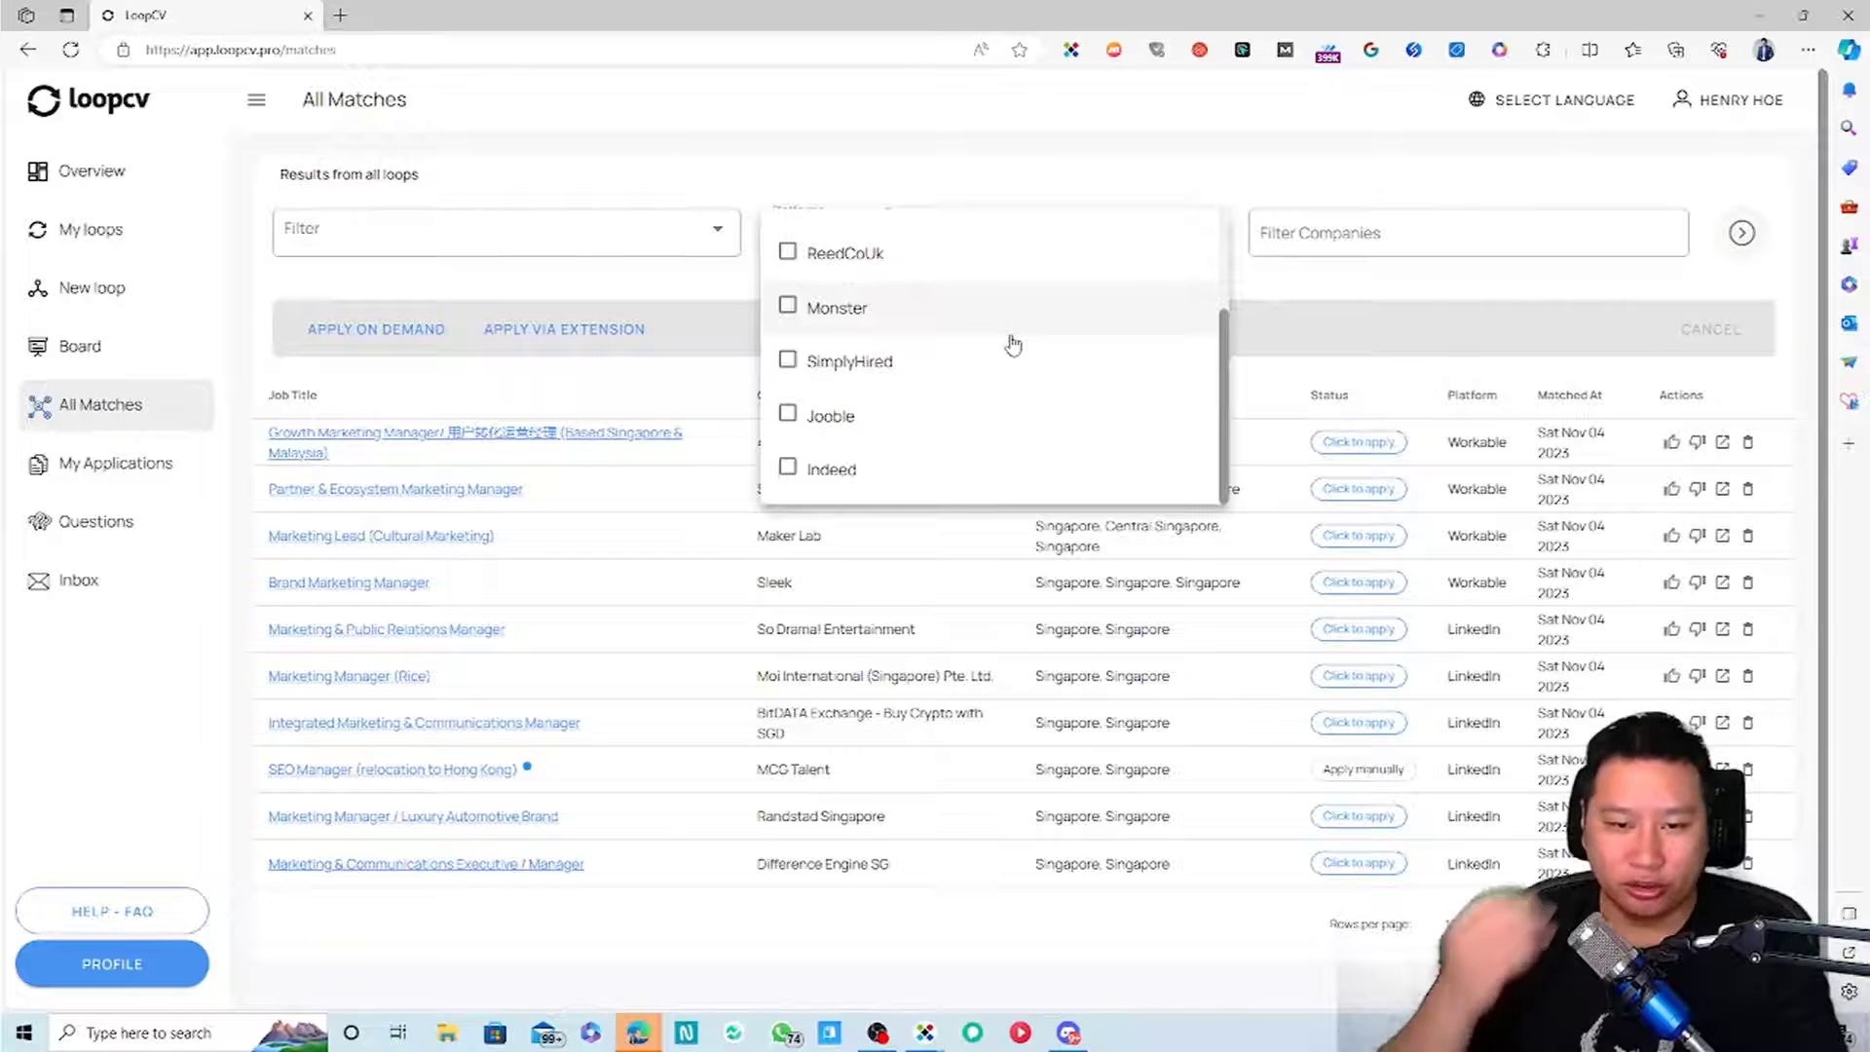
pyautogui.click(788, 467)
pyautogui.click(1436, 291)
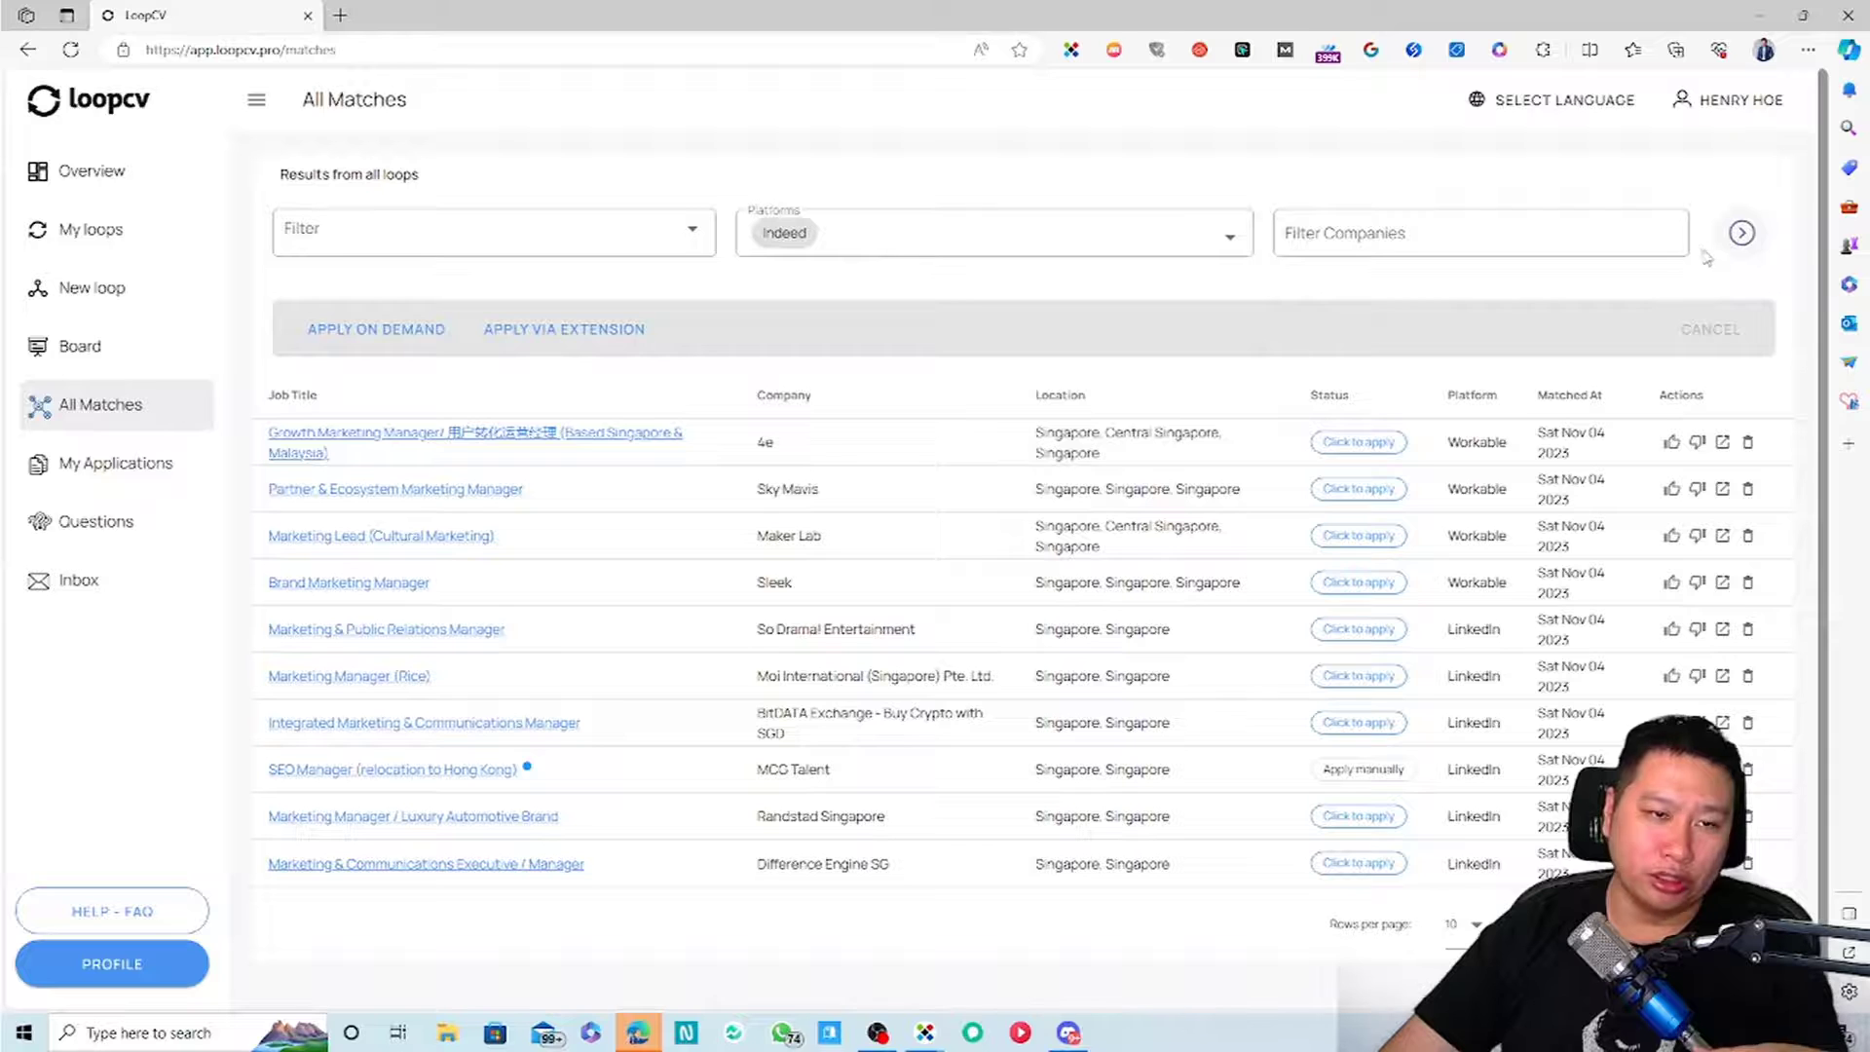
pyautogui.click(1747, 244)
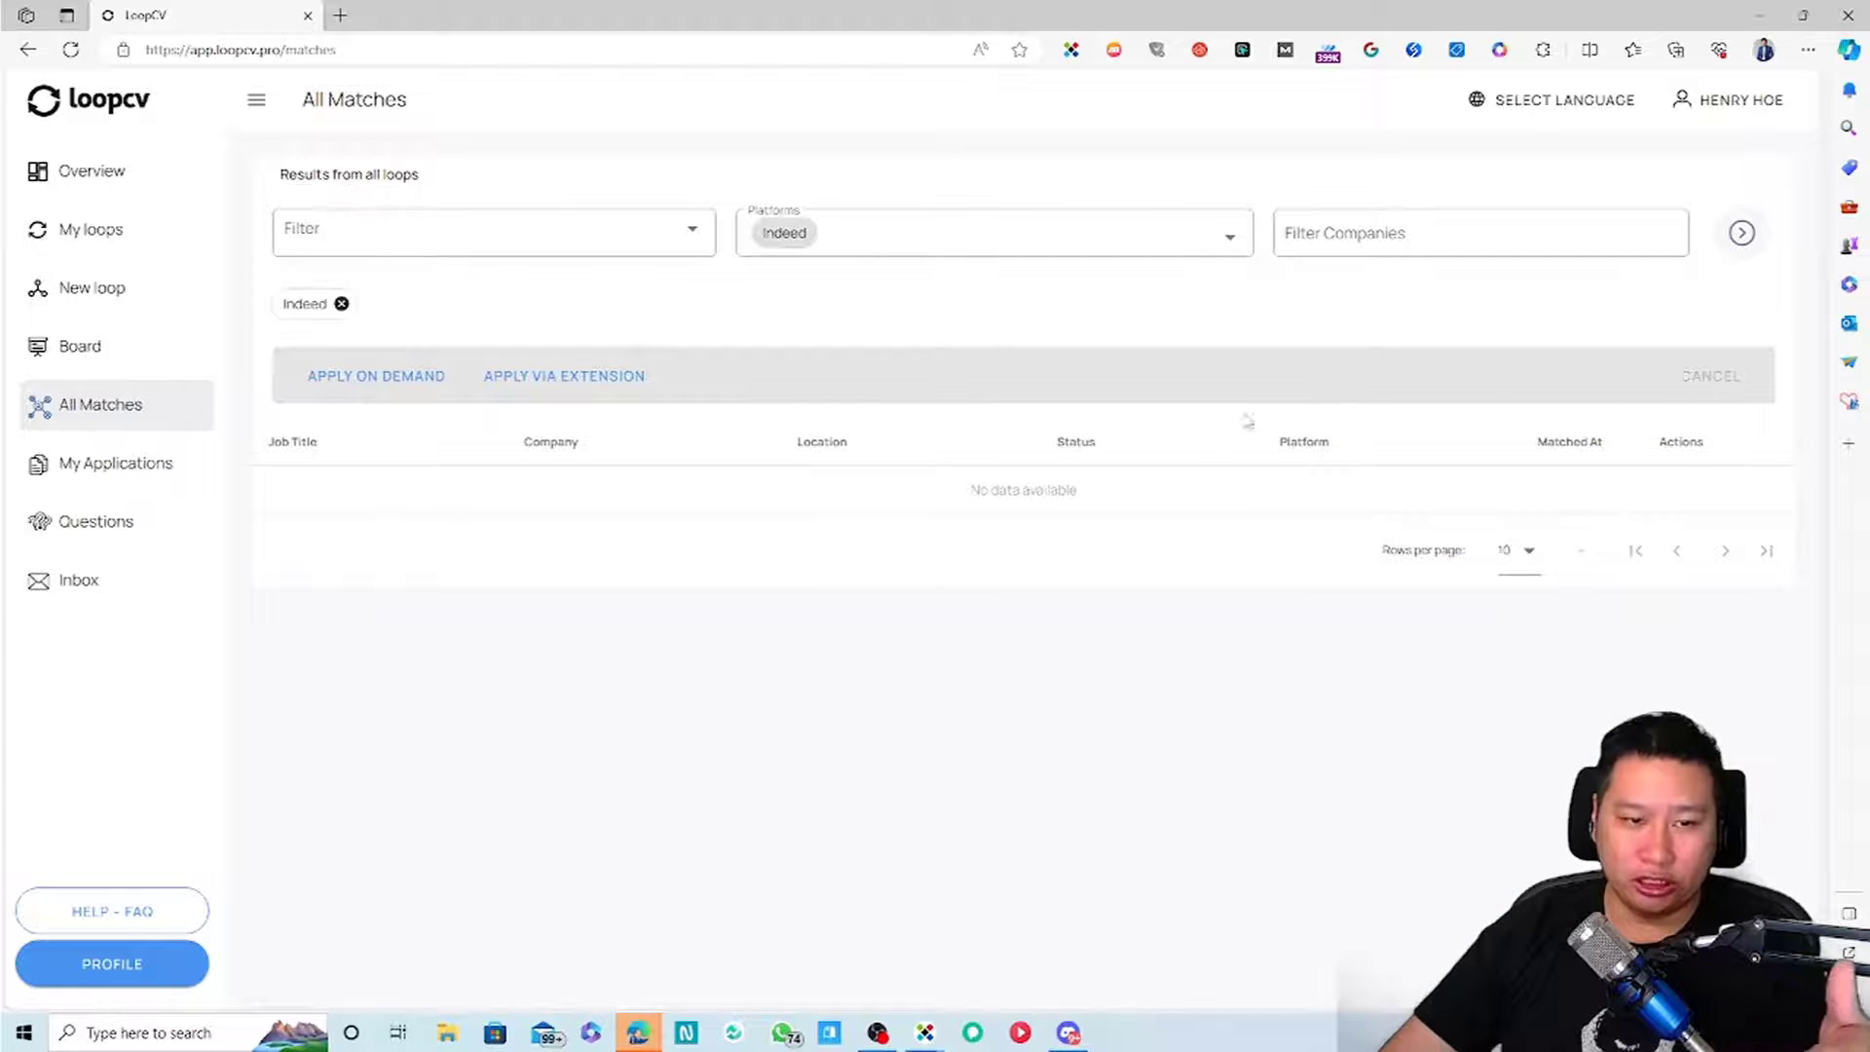
# Remove the Indeed platform filter and reload the full list of matches from all loops
pyautogui.click(847, 250)
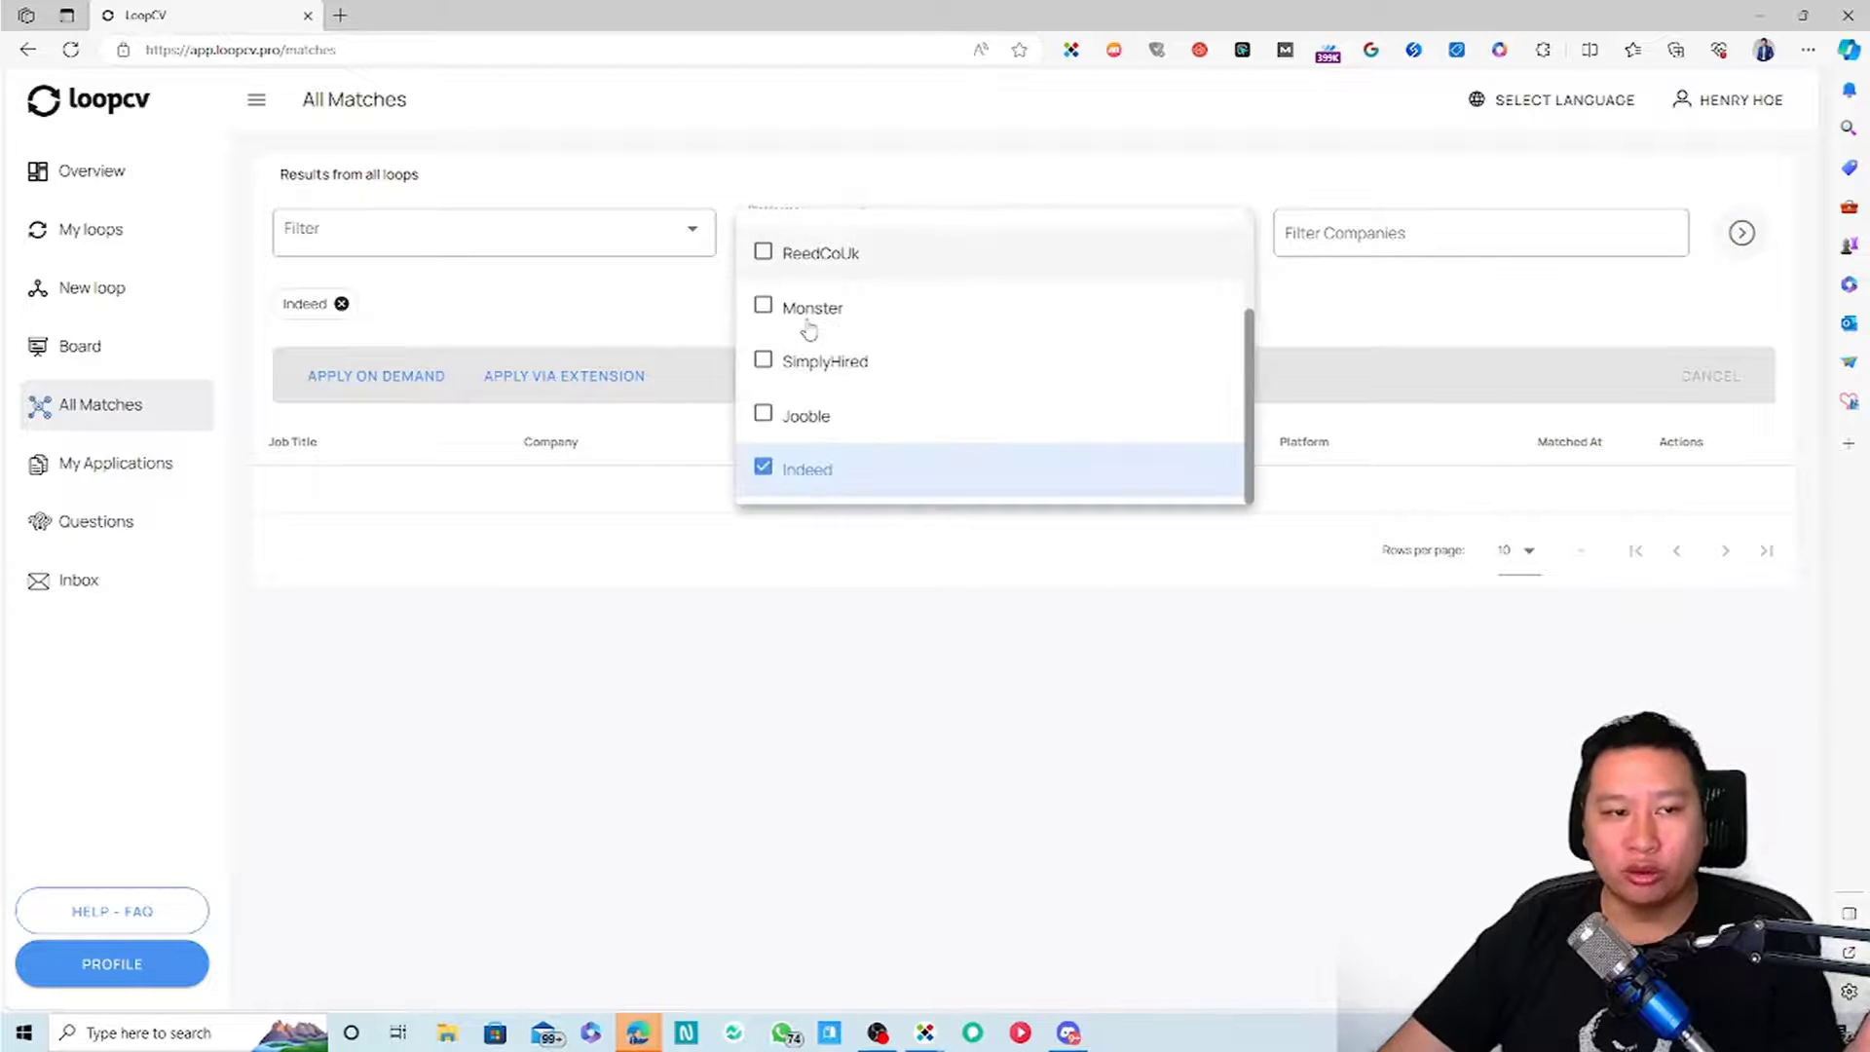
pyautogui.click(760, 472)
pyautogui.click(1736, 254)
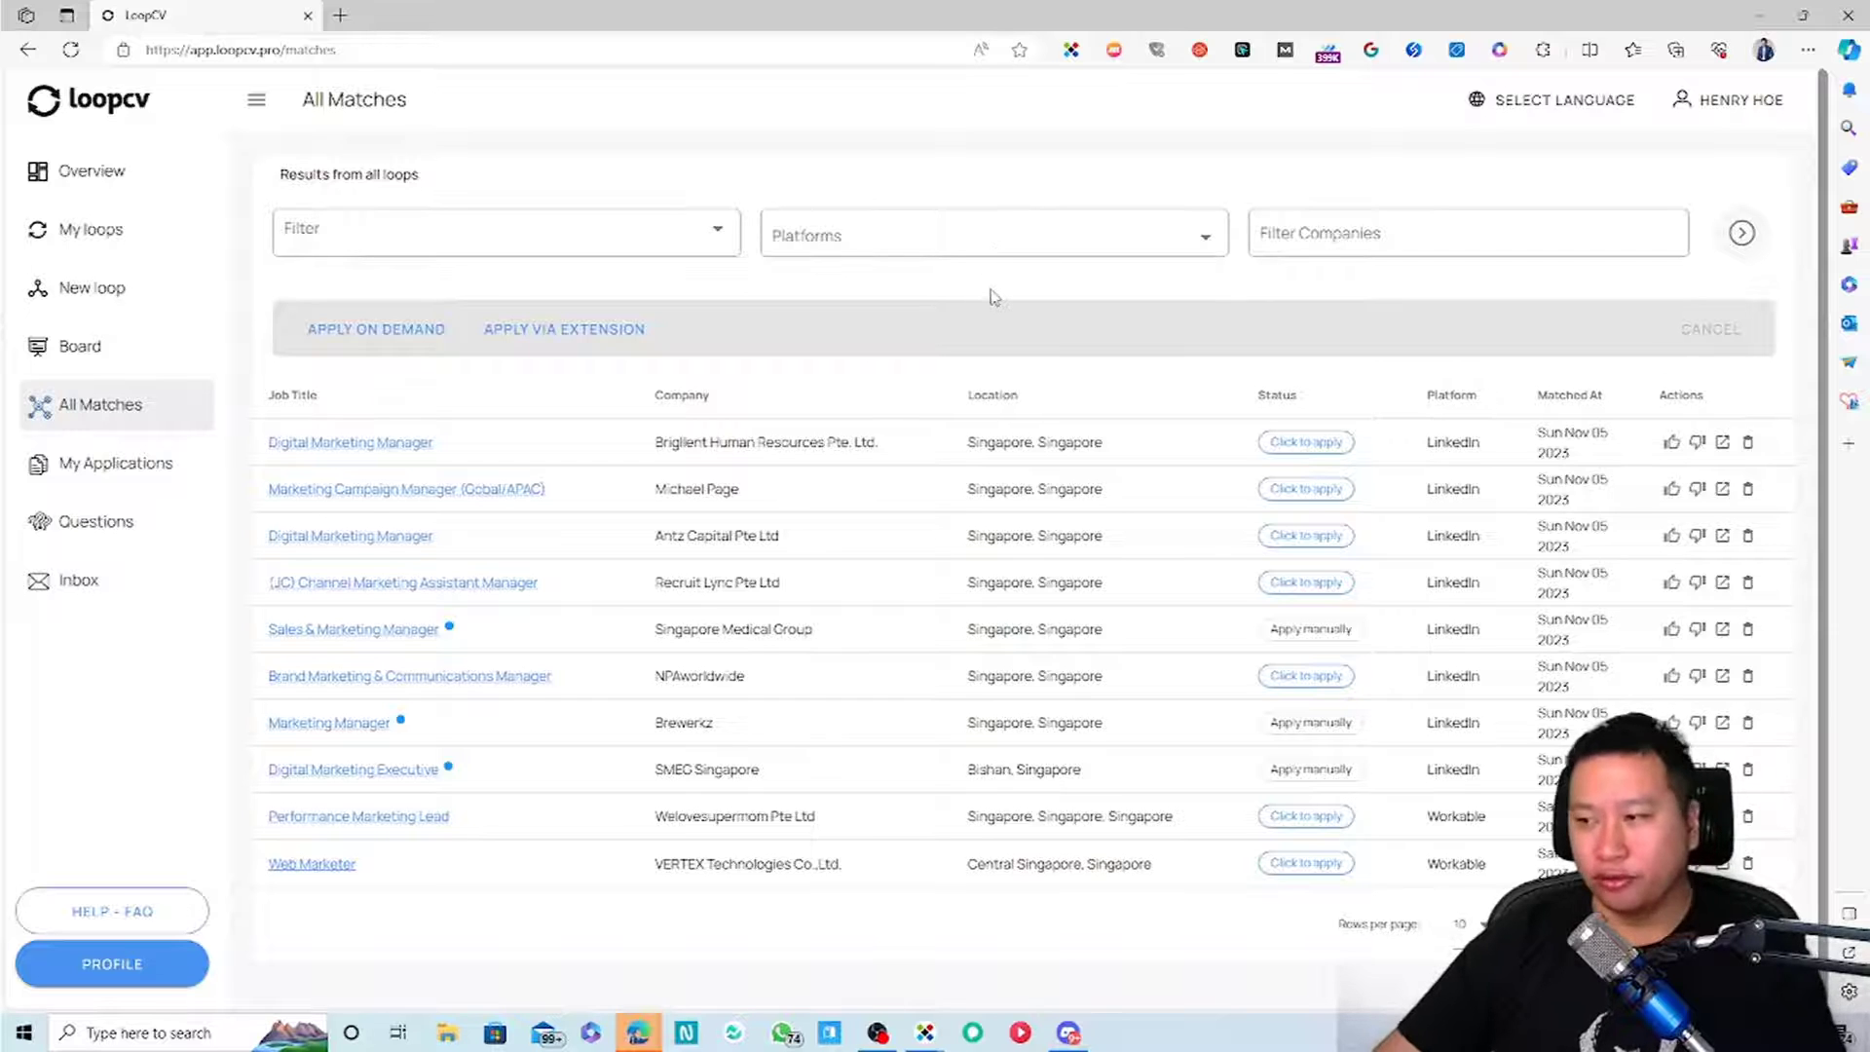
# Filter the matches from all loops by the Jooble platform
pyautogui.click(983, 237)
pyautogui.scroll(2, 916, 370)
pyautogui.scroll(-3, 915, 370)
pyautogui.click(814, 419)
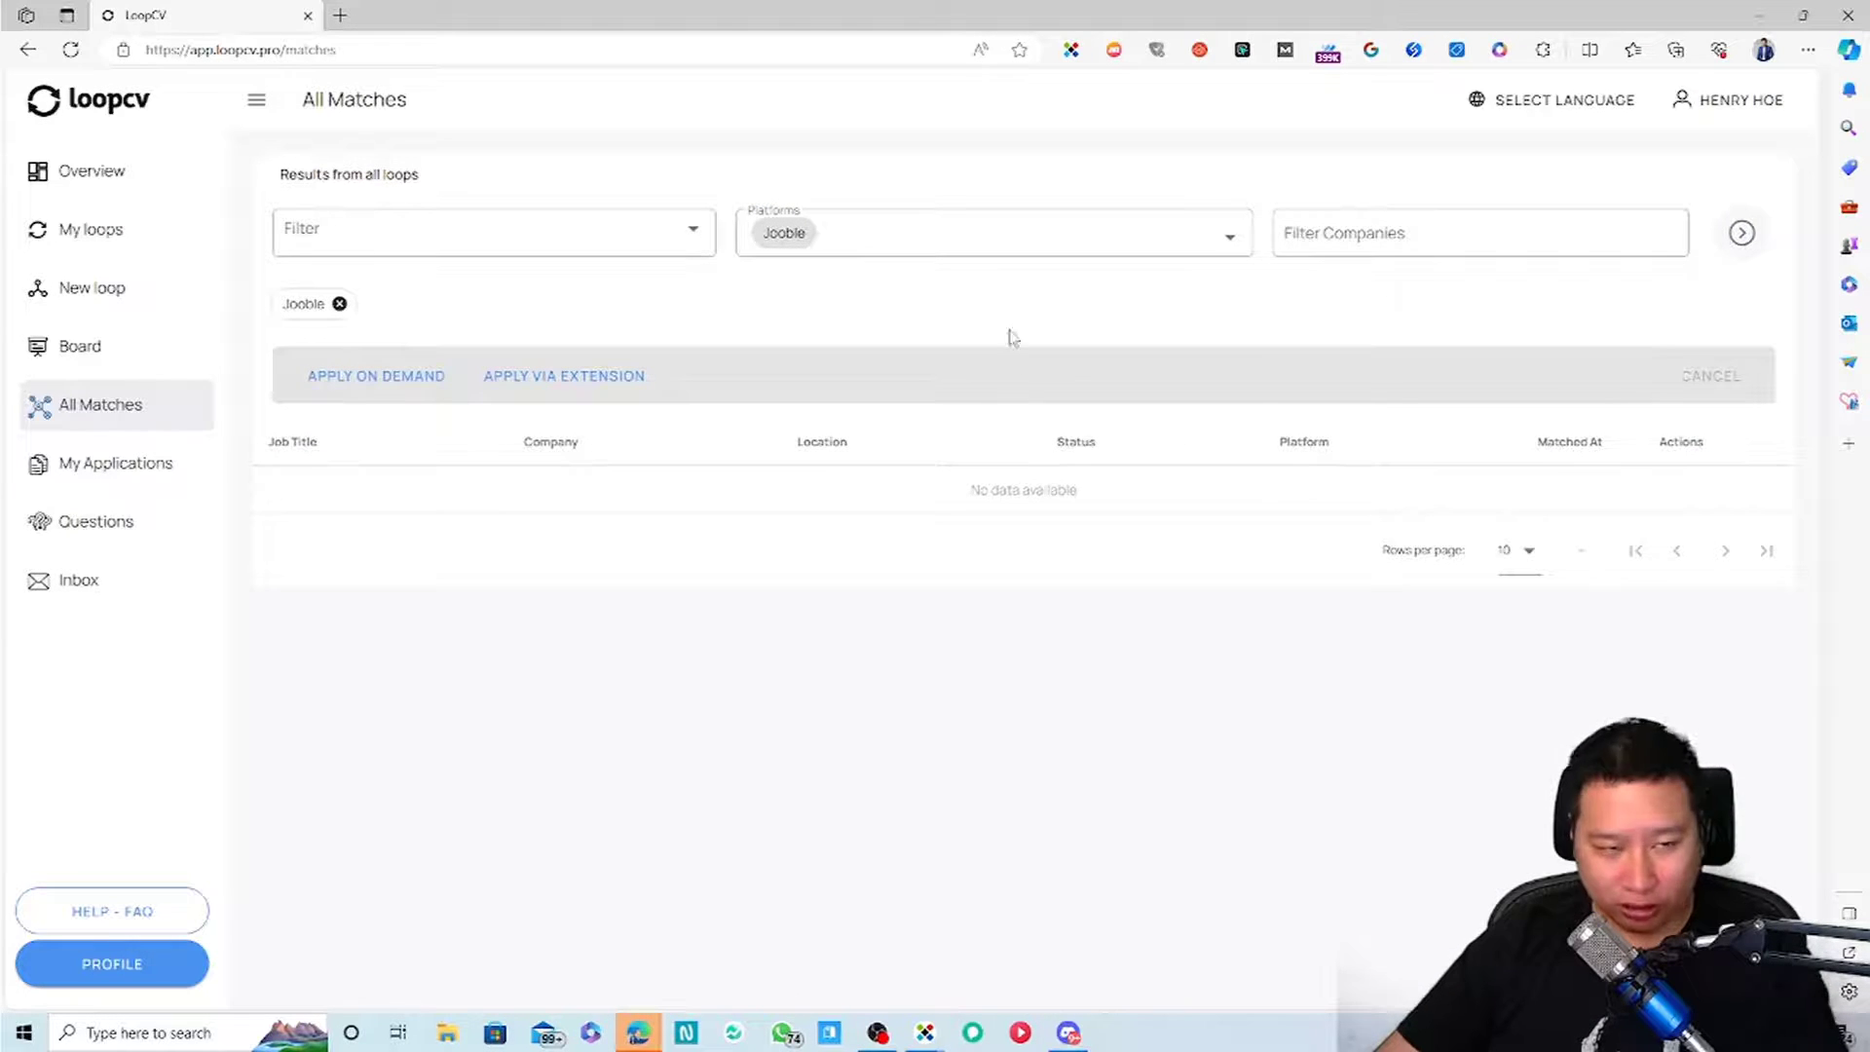
# Clear the Jooble platform filter and refresh the unfiltered list of matches
pyautogui.click(1058, 253)
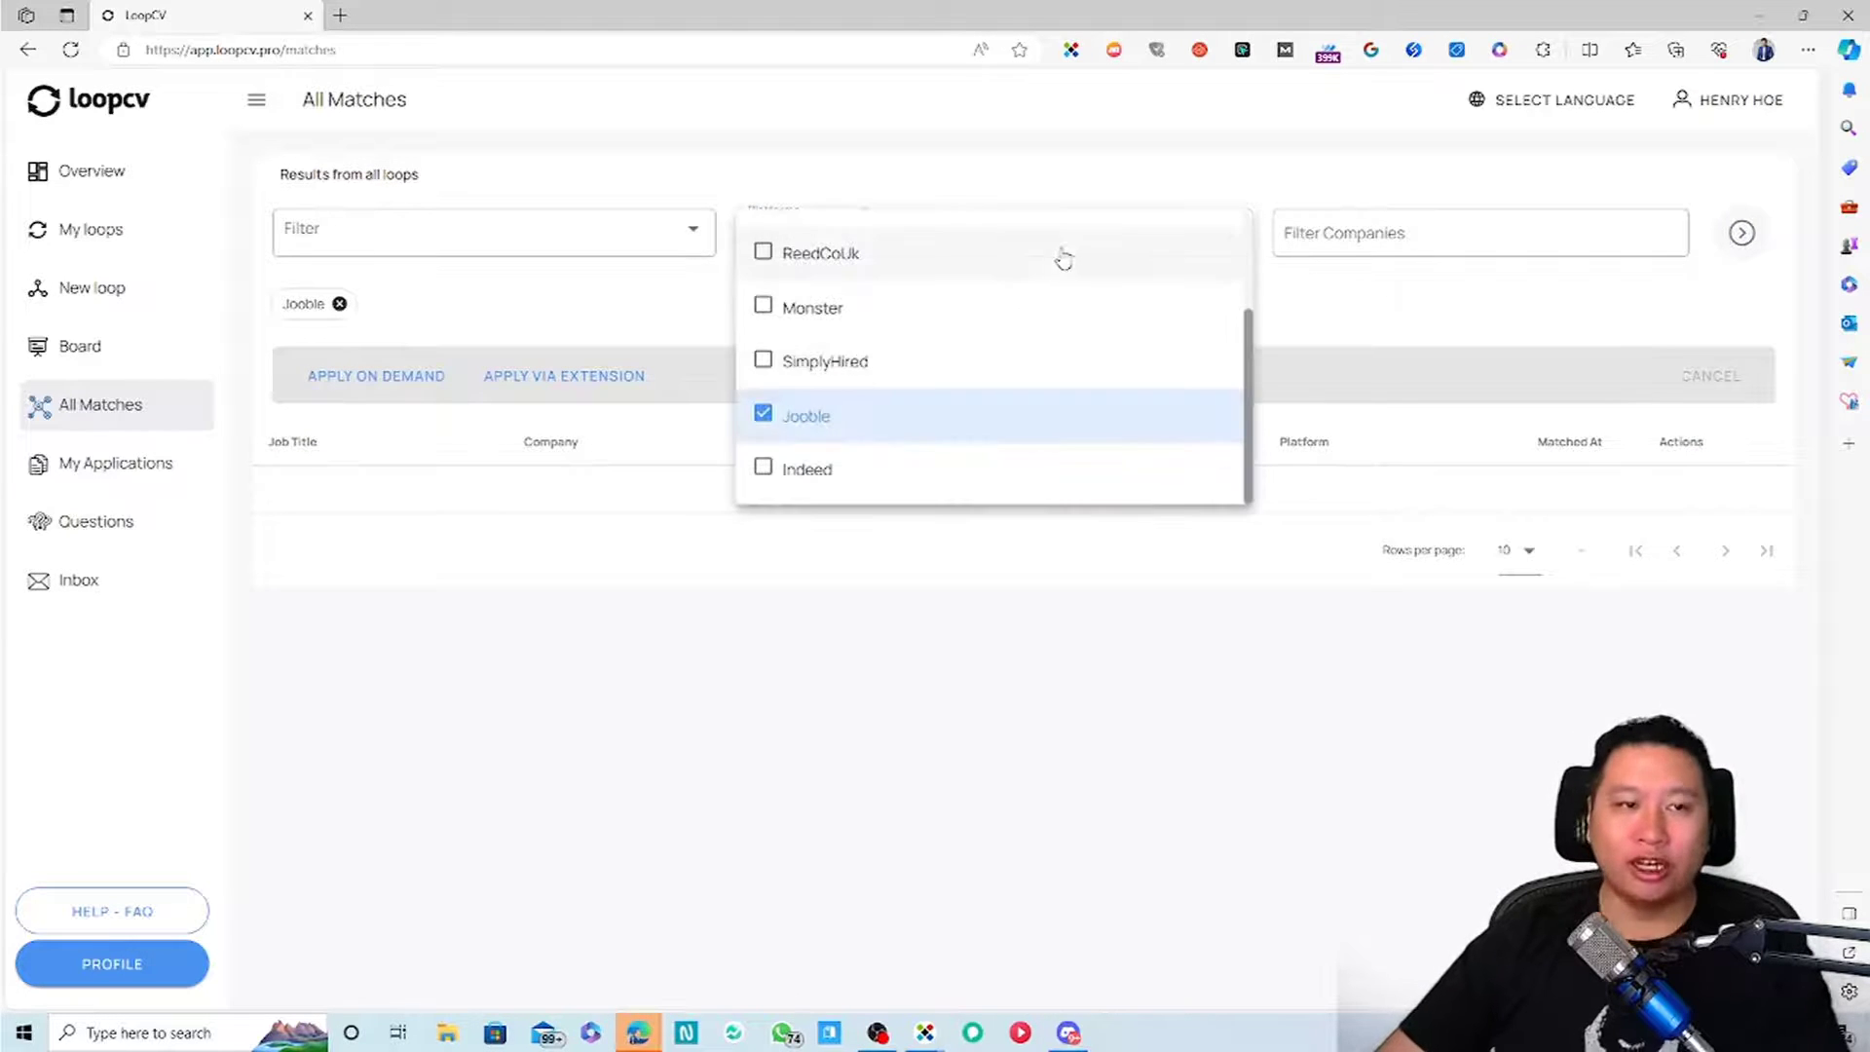
pyautogui.click(763, 415)
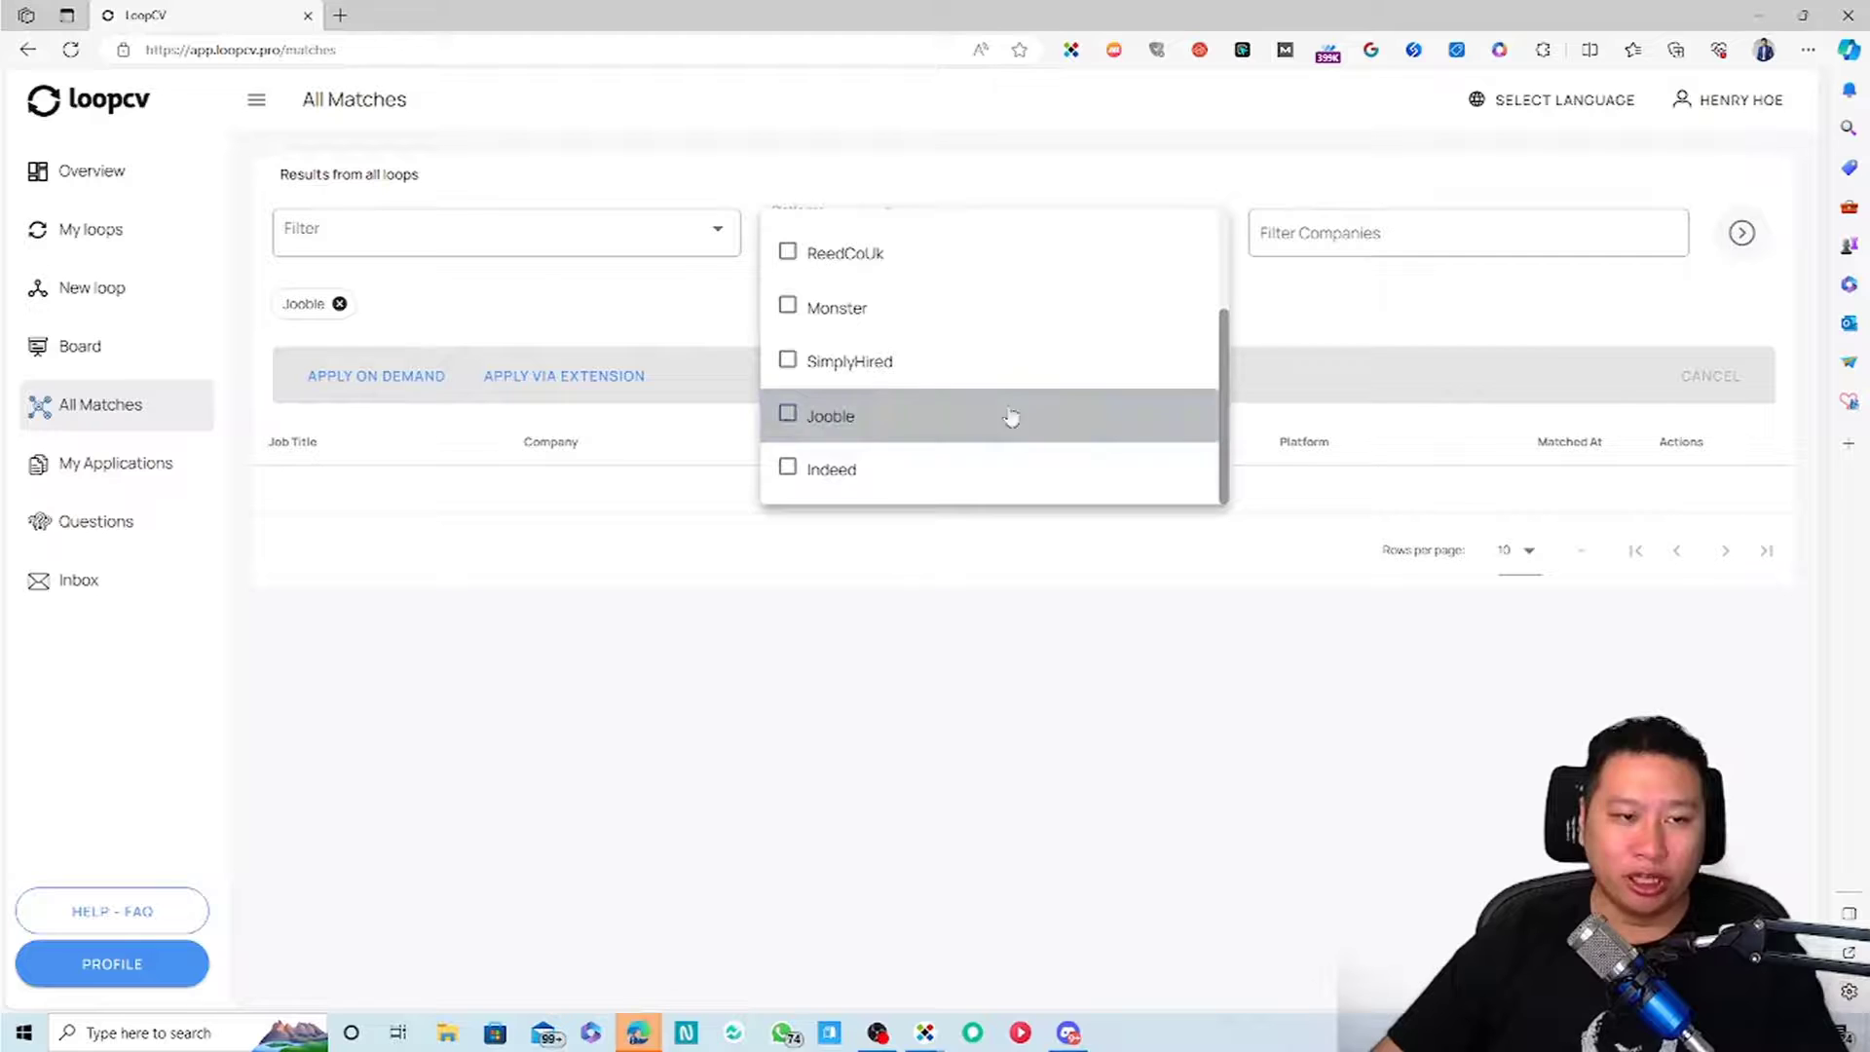
pyautogui.click(1739, 239)
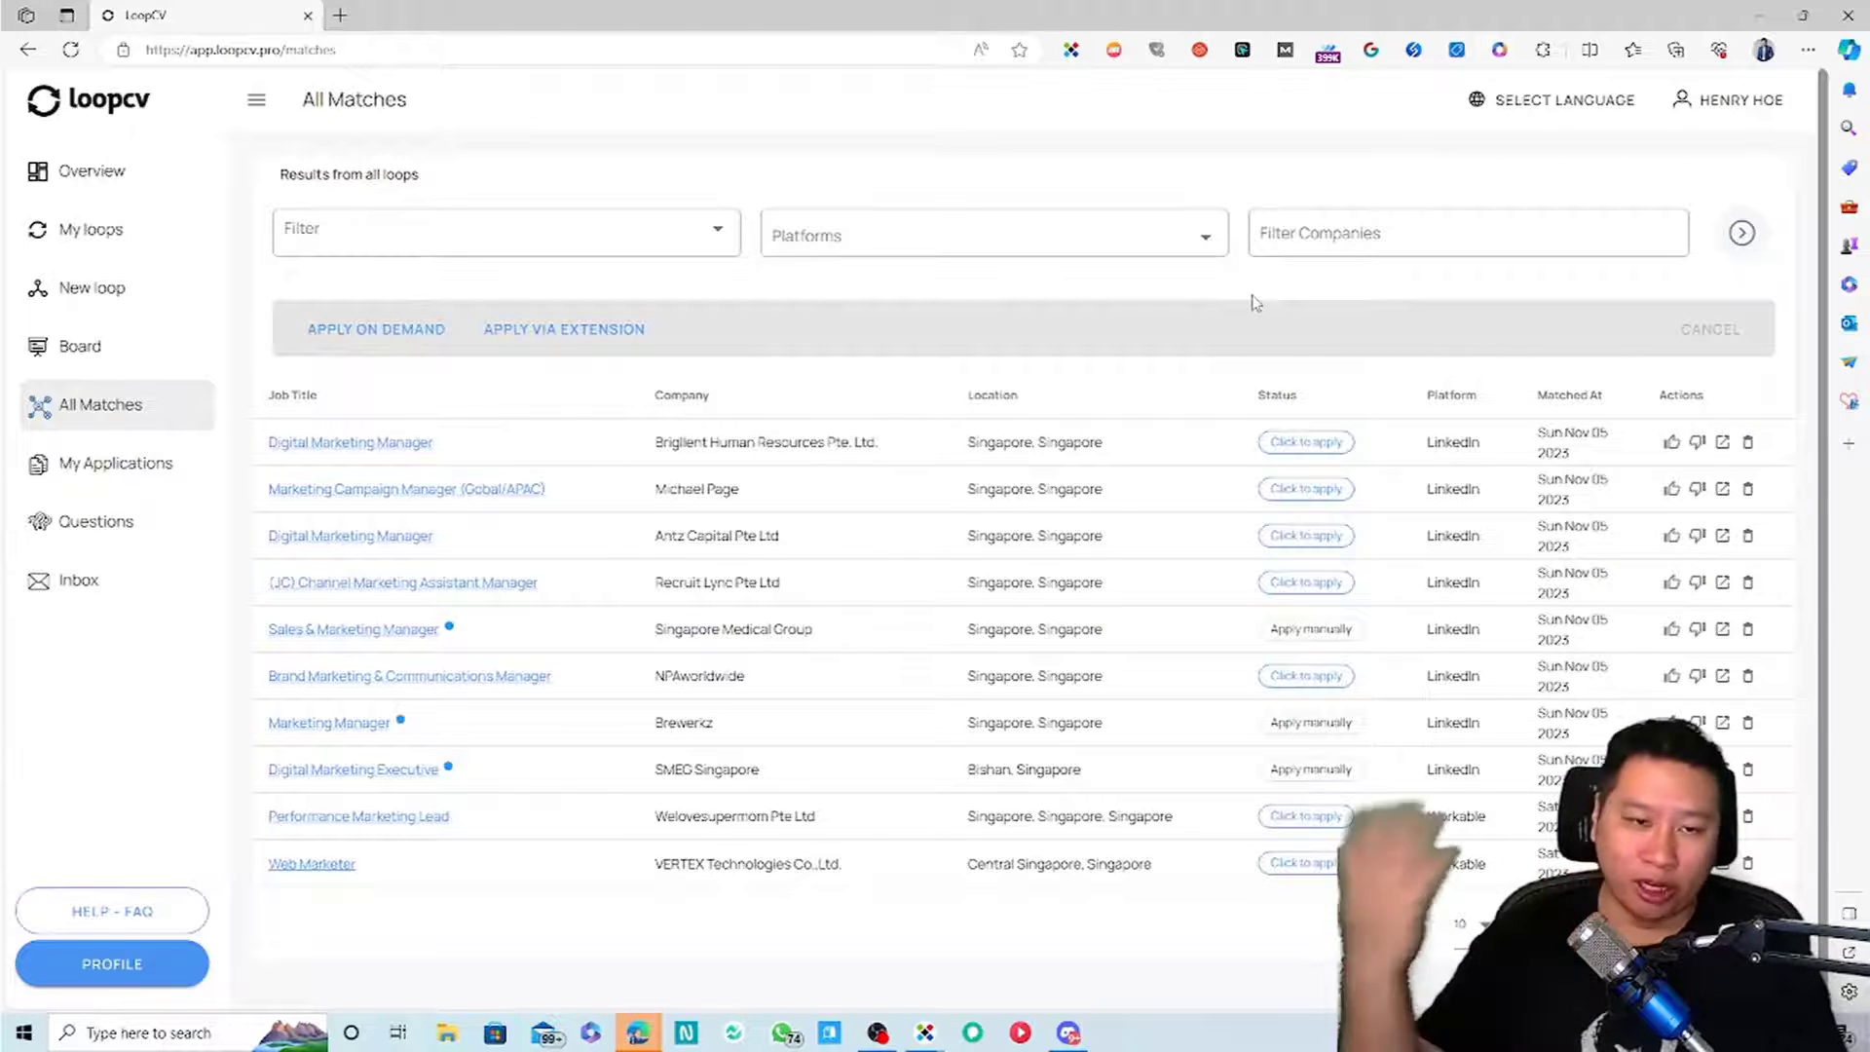
# Look over the platform filter options for the matches again, plus the company filter, without setting either one
pyautogui.click(1026, 255)
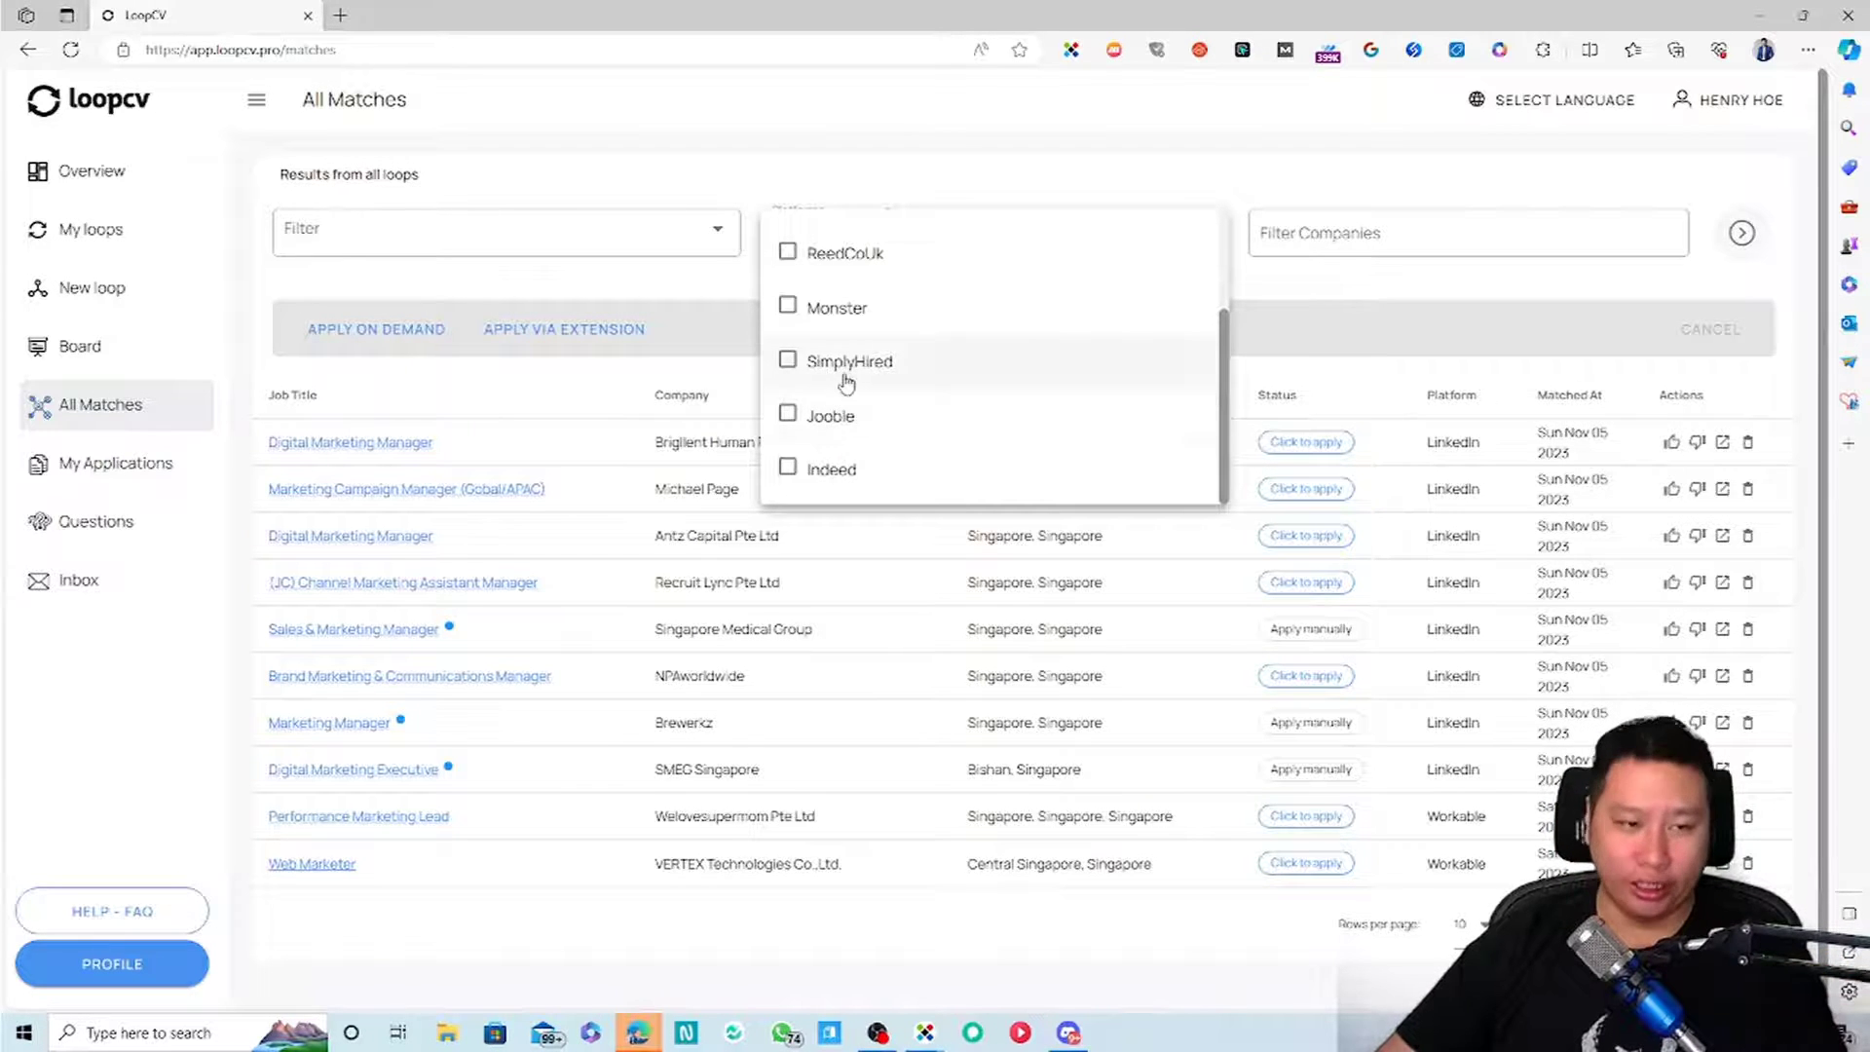
pyautogui.scroll(1, 845, 370)
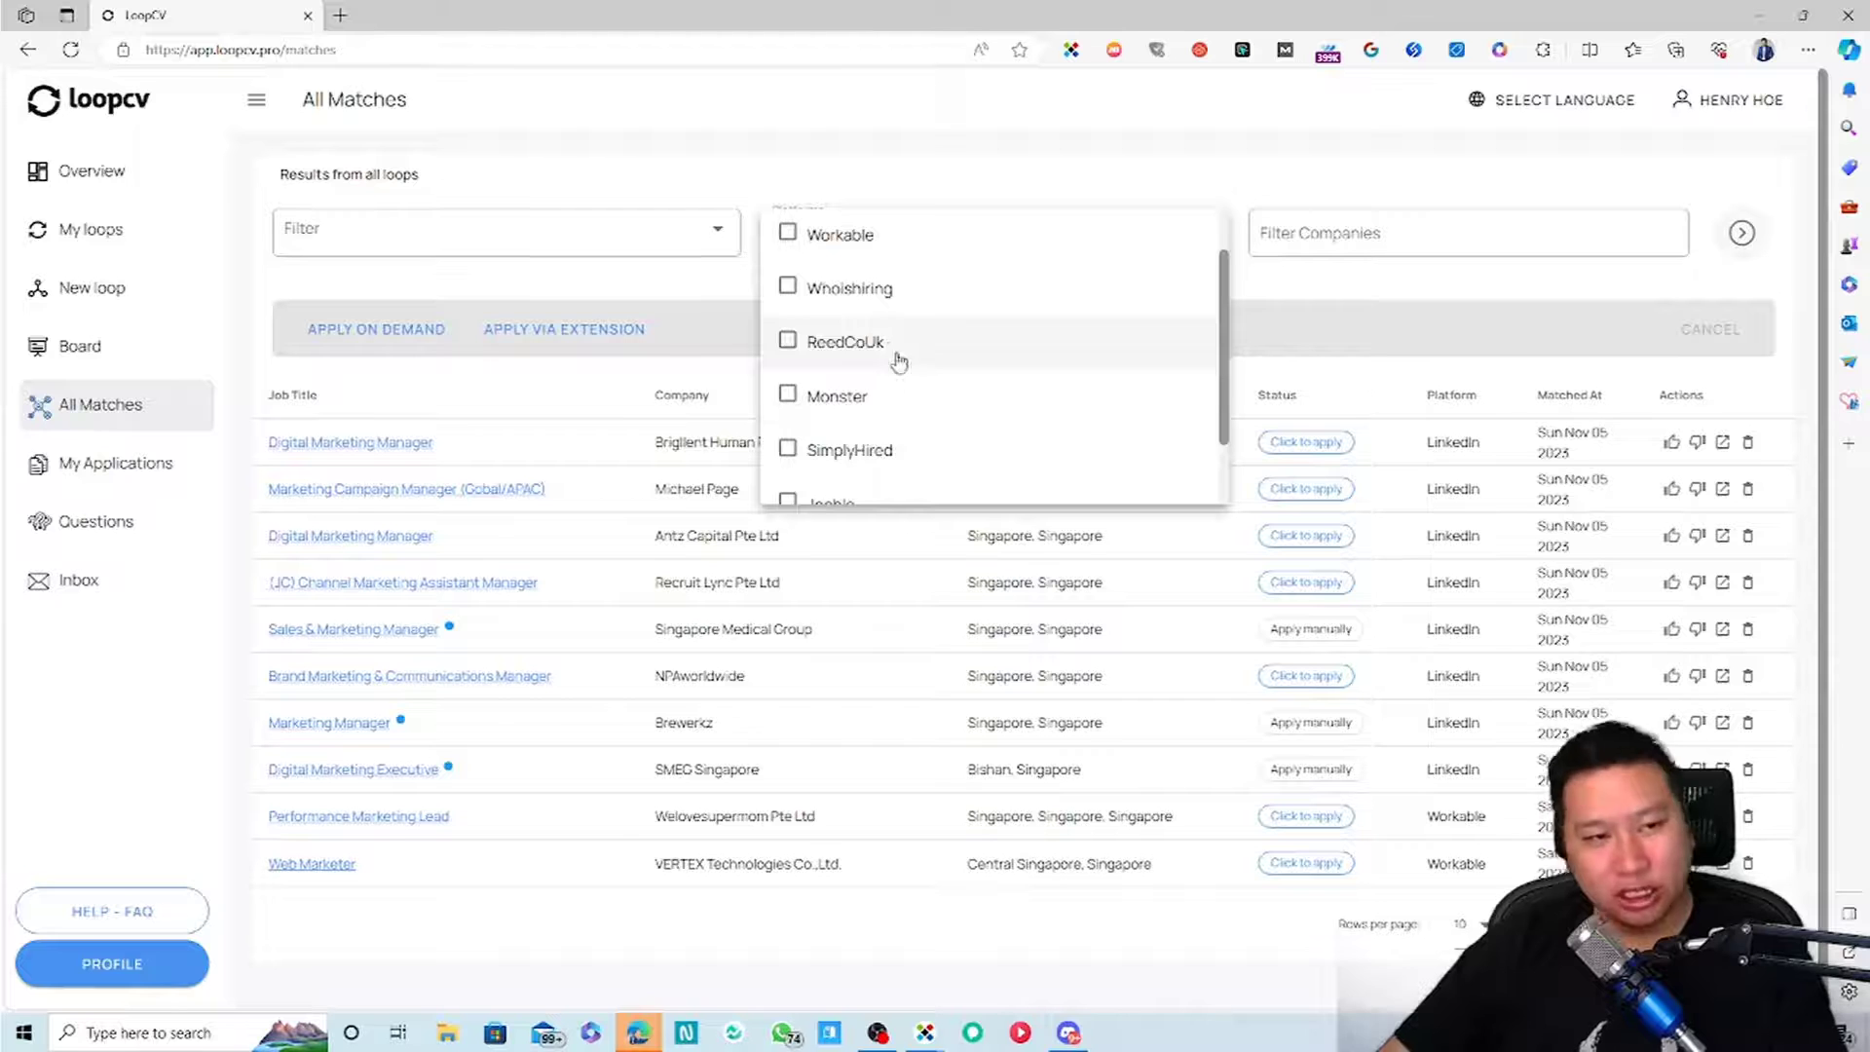
pyautogui.scroll(1, 942, 391)
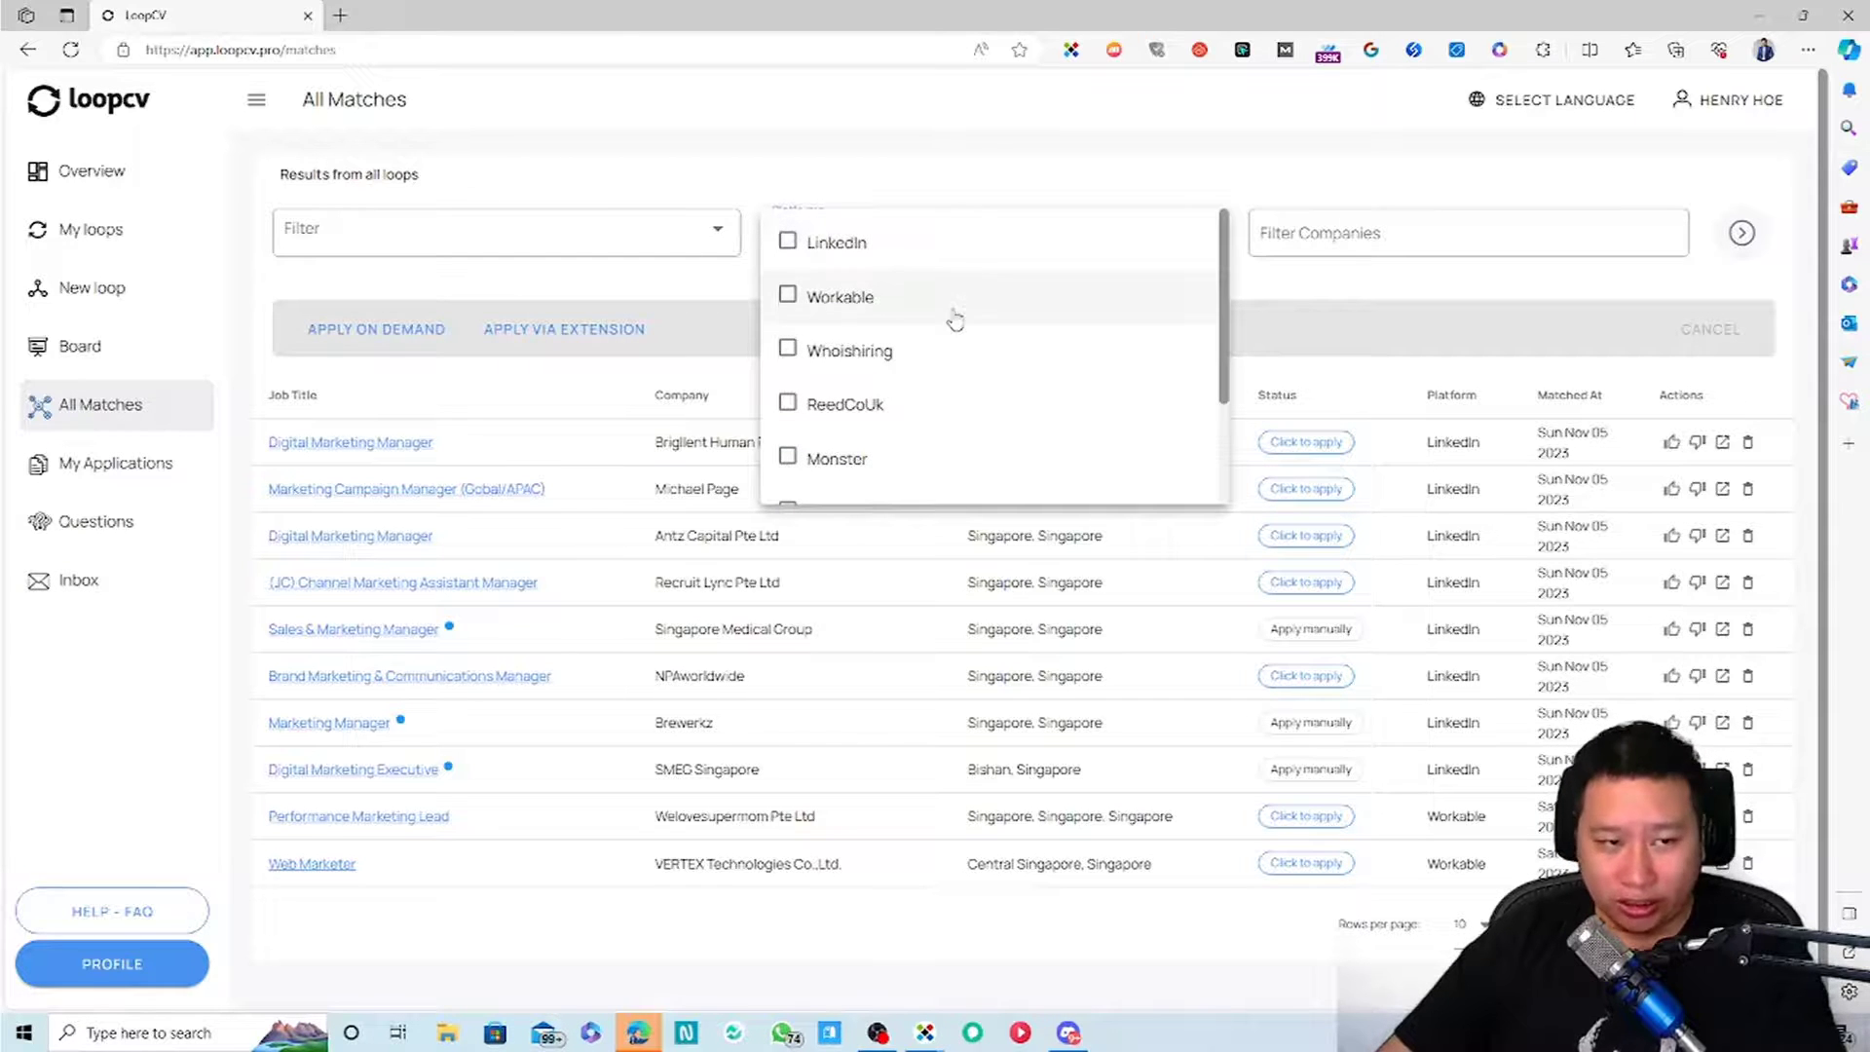
pyautogui.click(1330, 332)
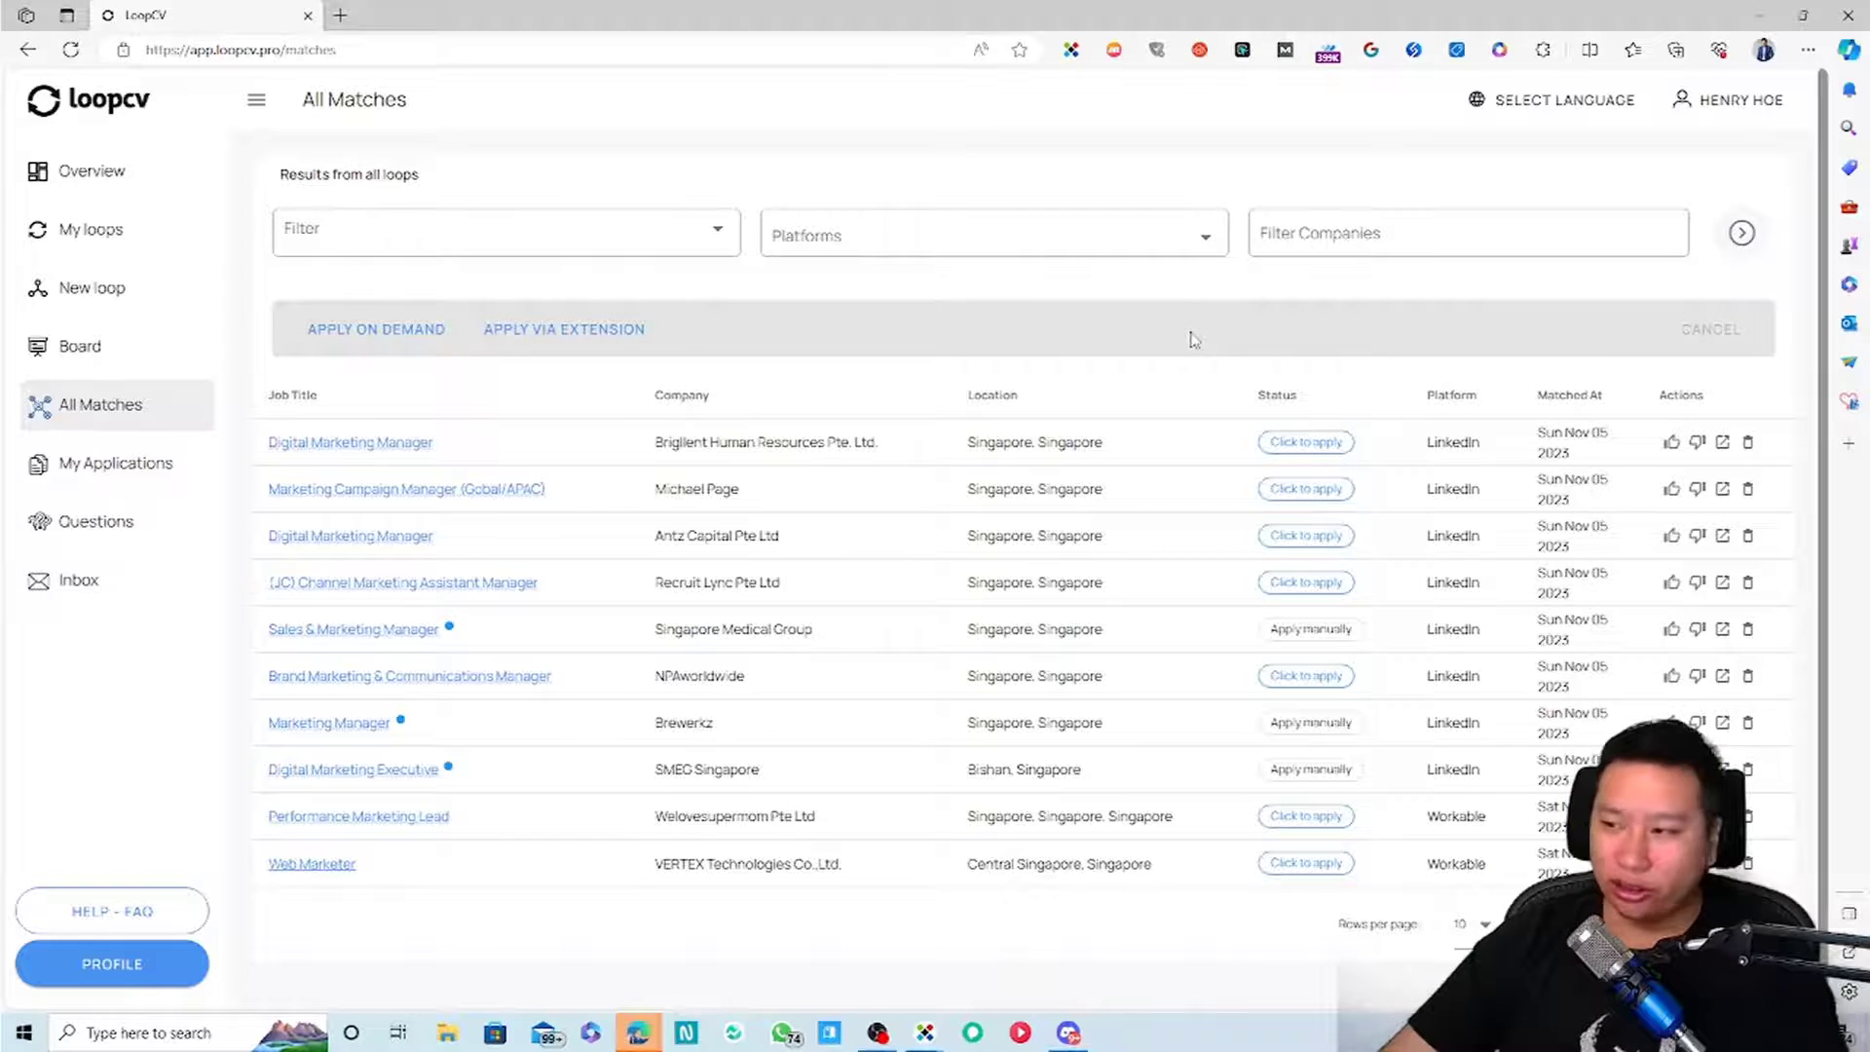
pyautogui.click(1003, 238)
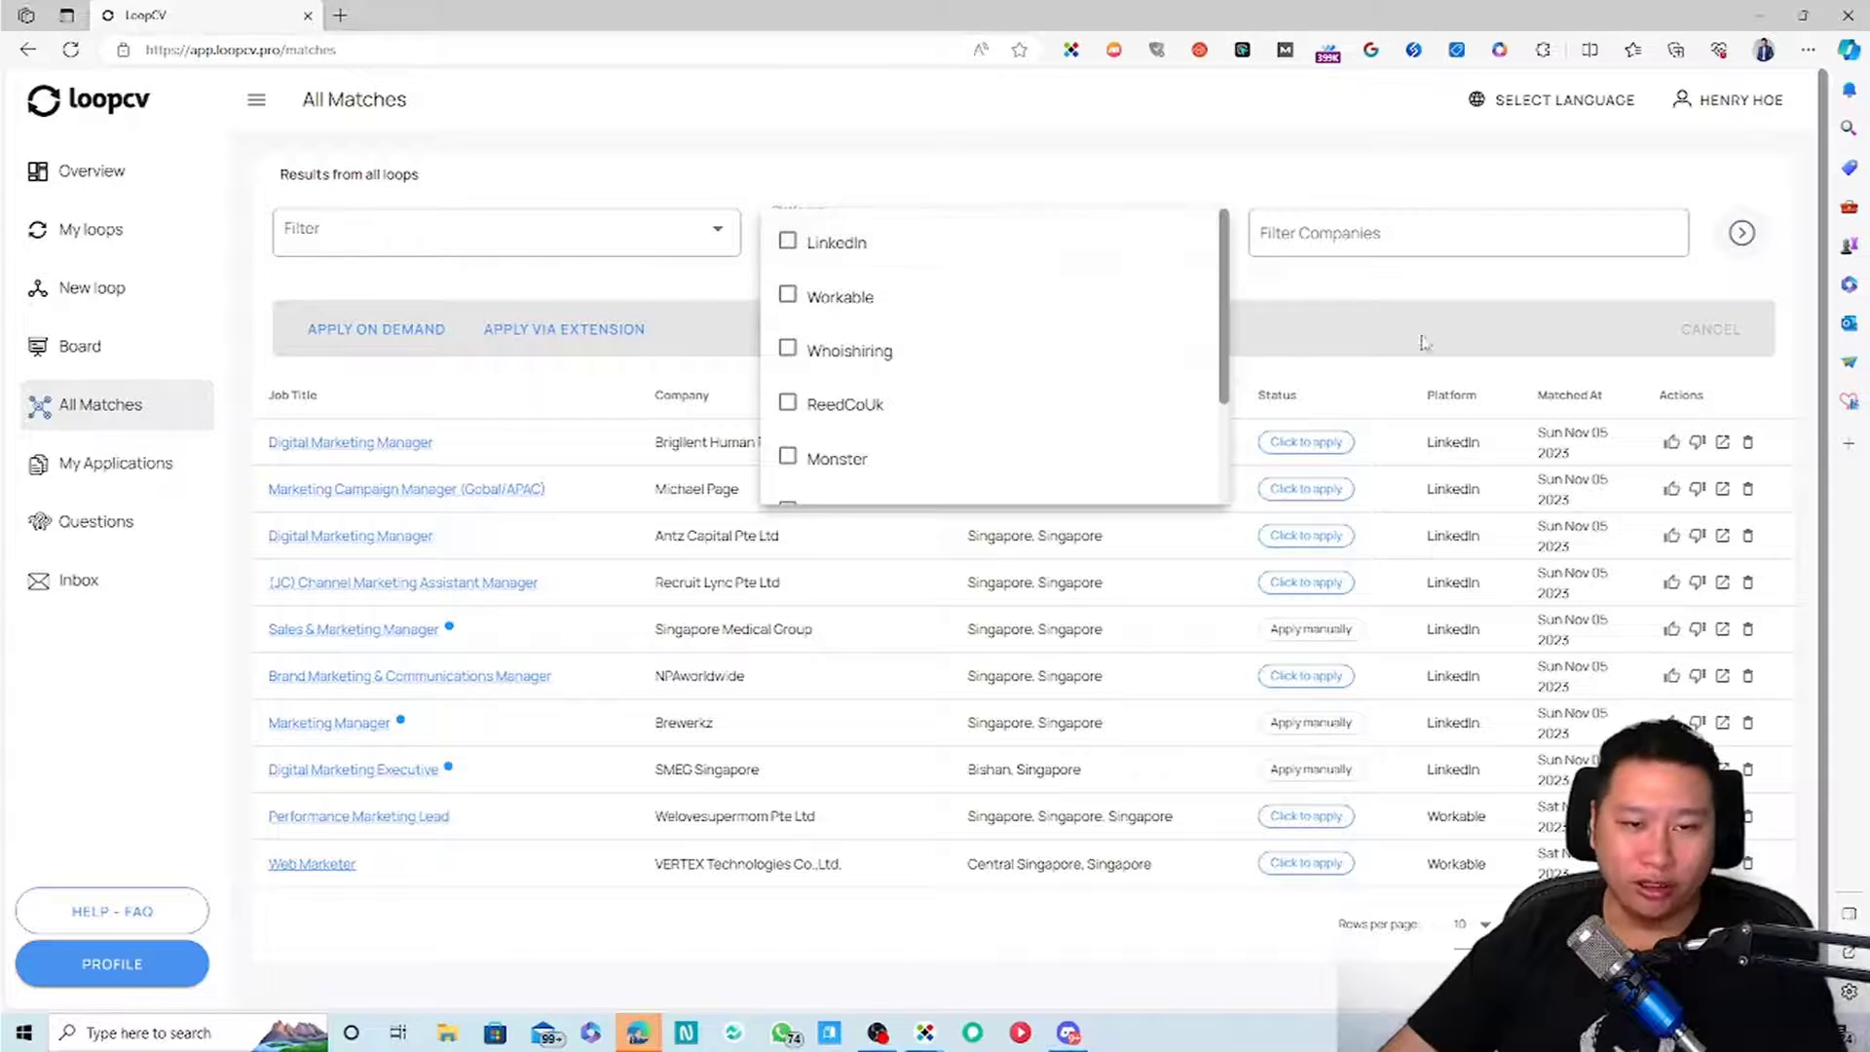
pyautogui.click(1423, 300)
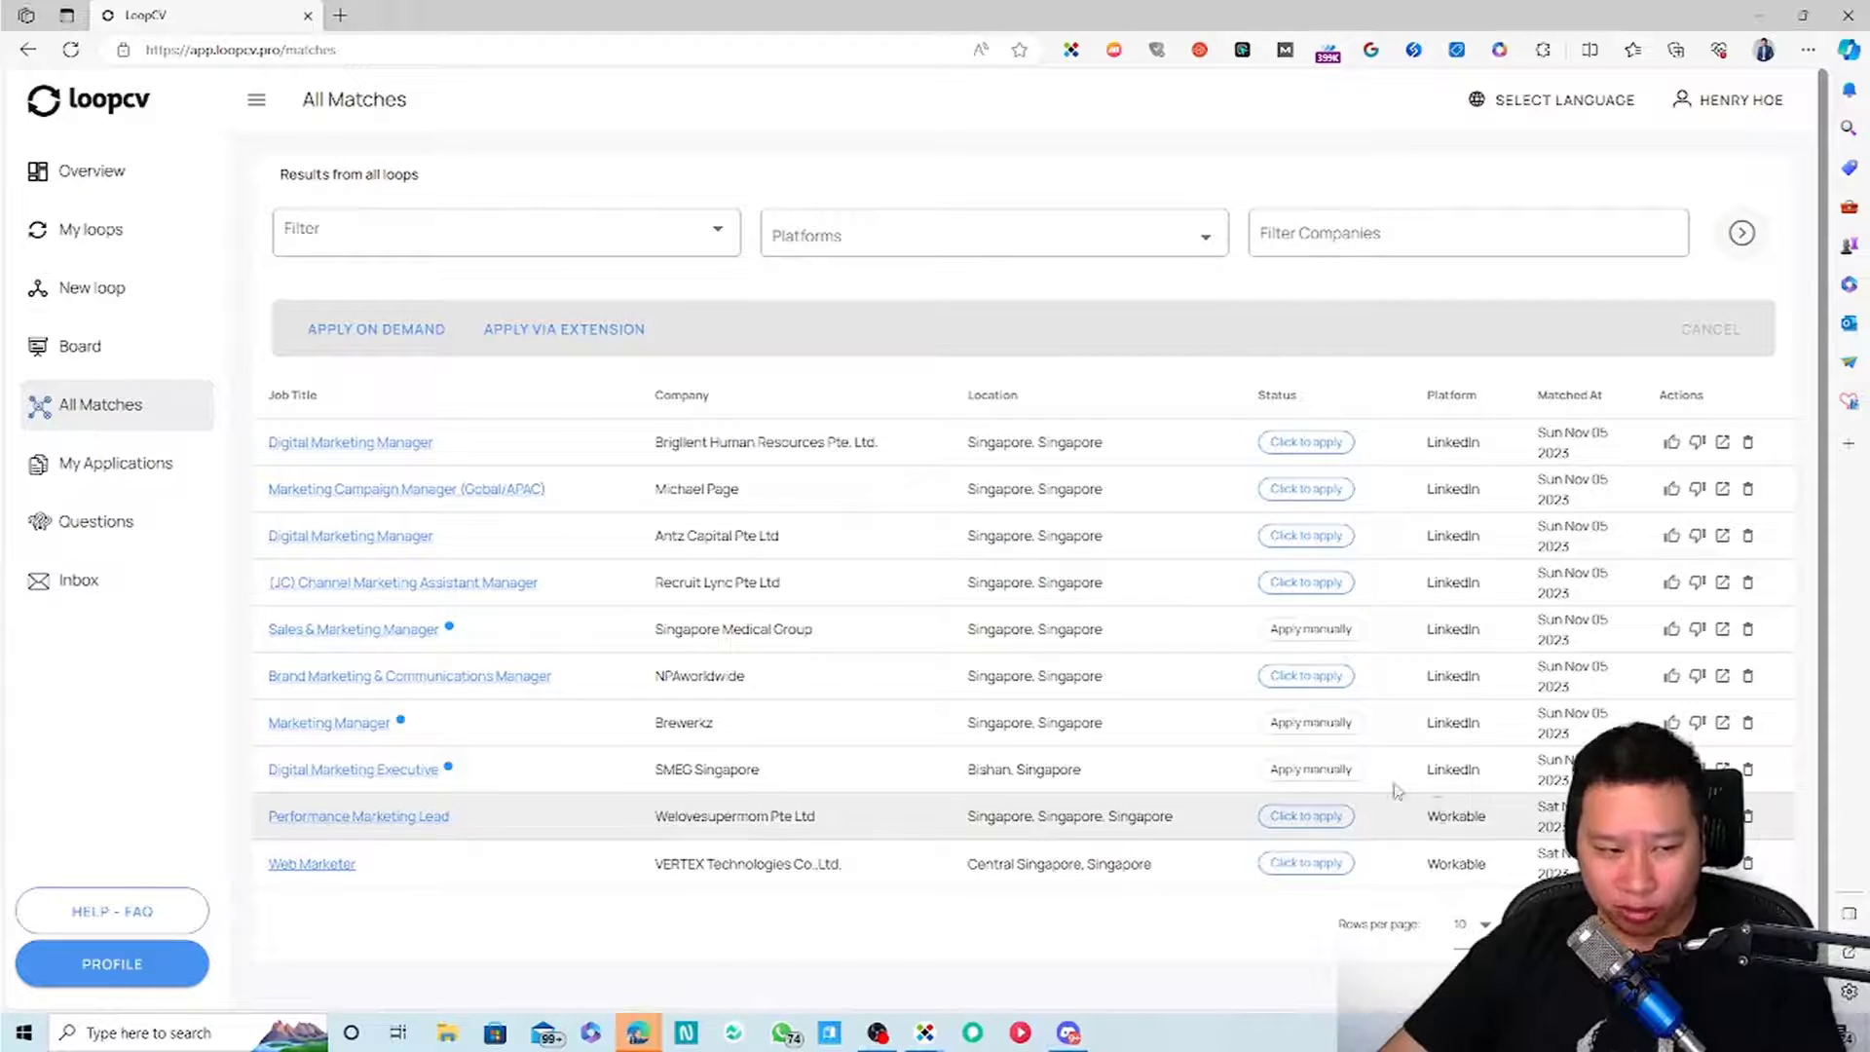
pyautogui.click(1137, 255)
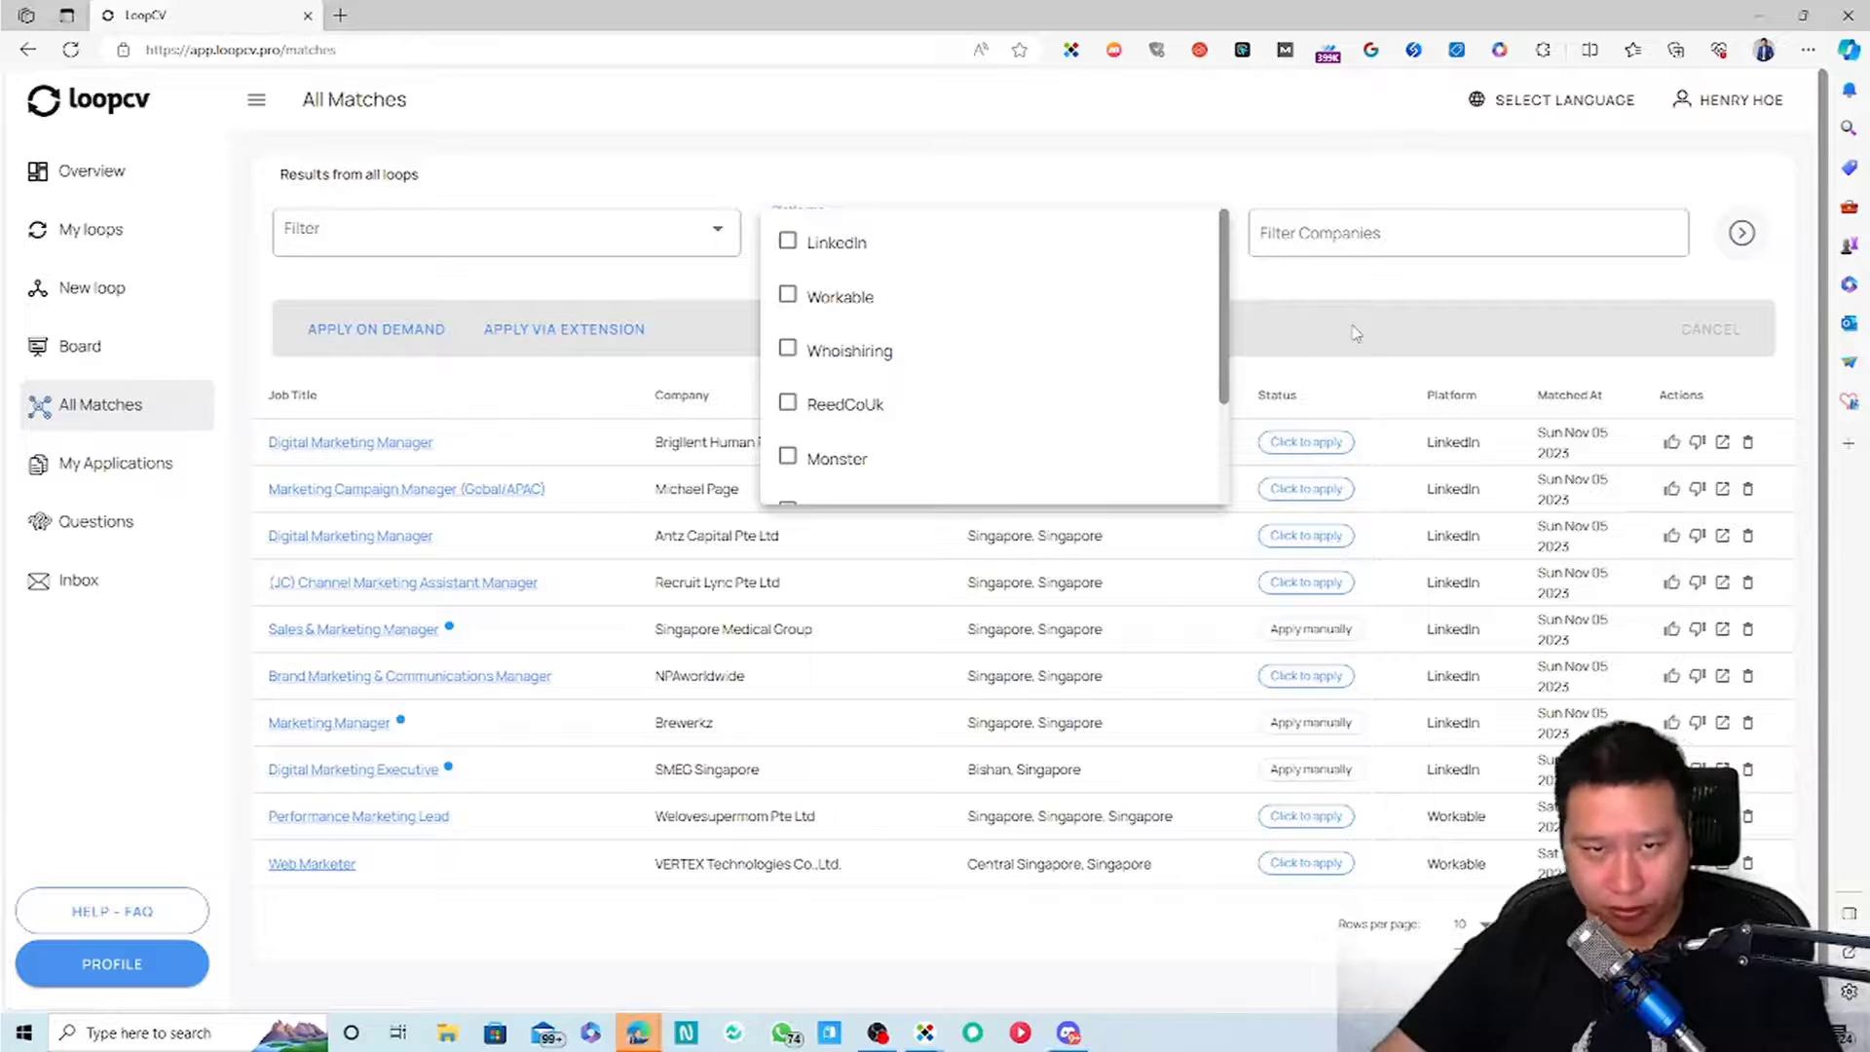
pyautogui.click(1355, 333)
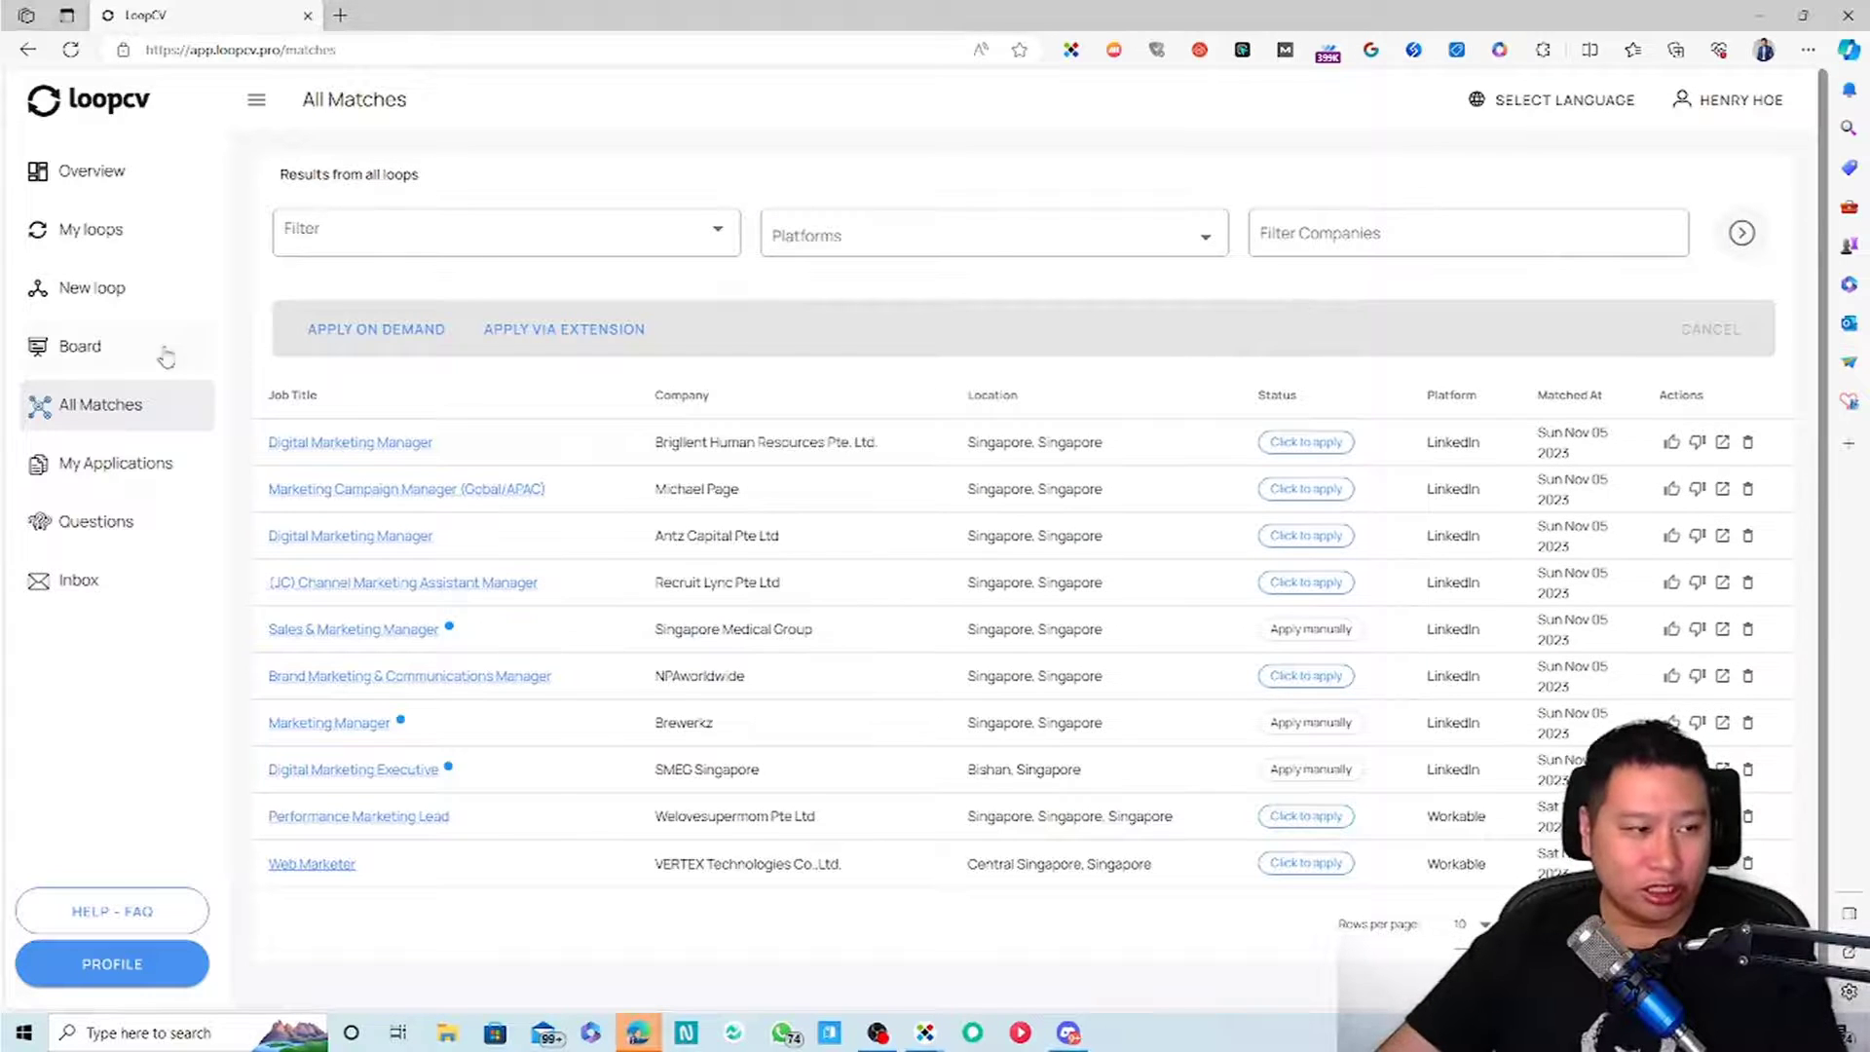
pyautogui.click(1418, 245)
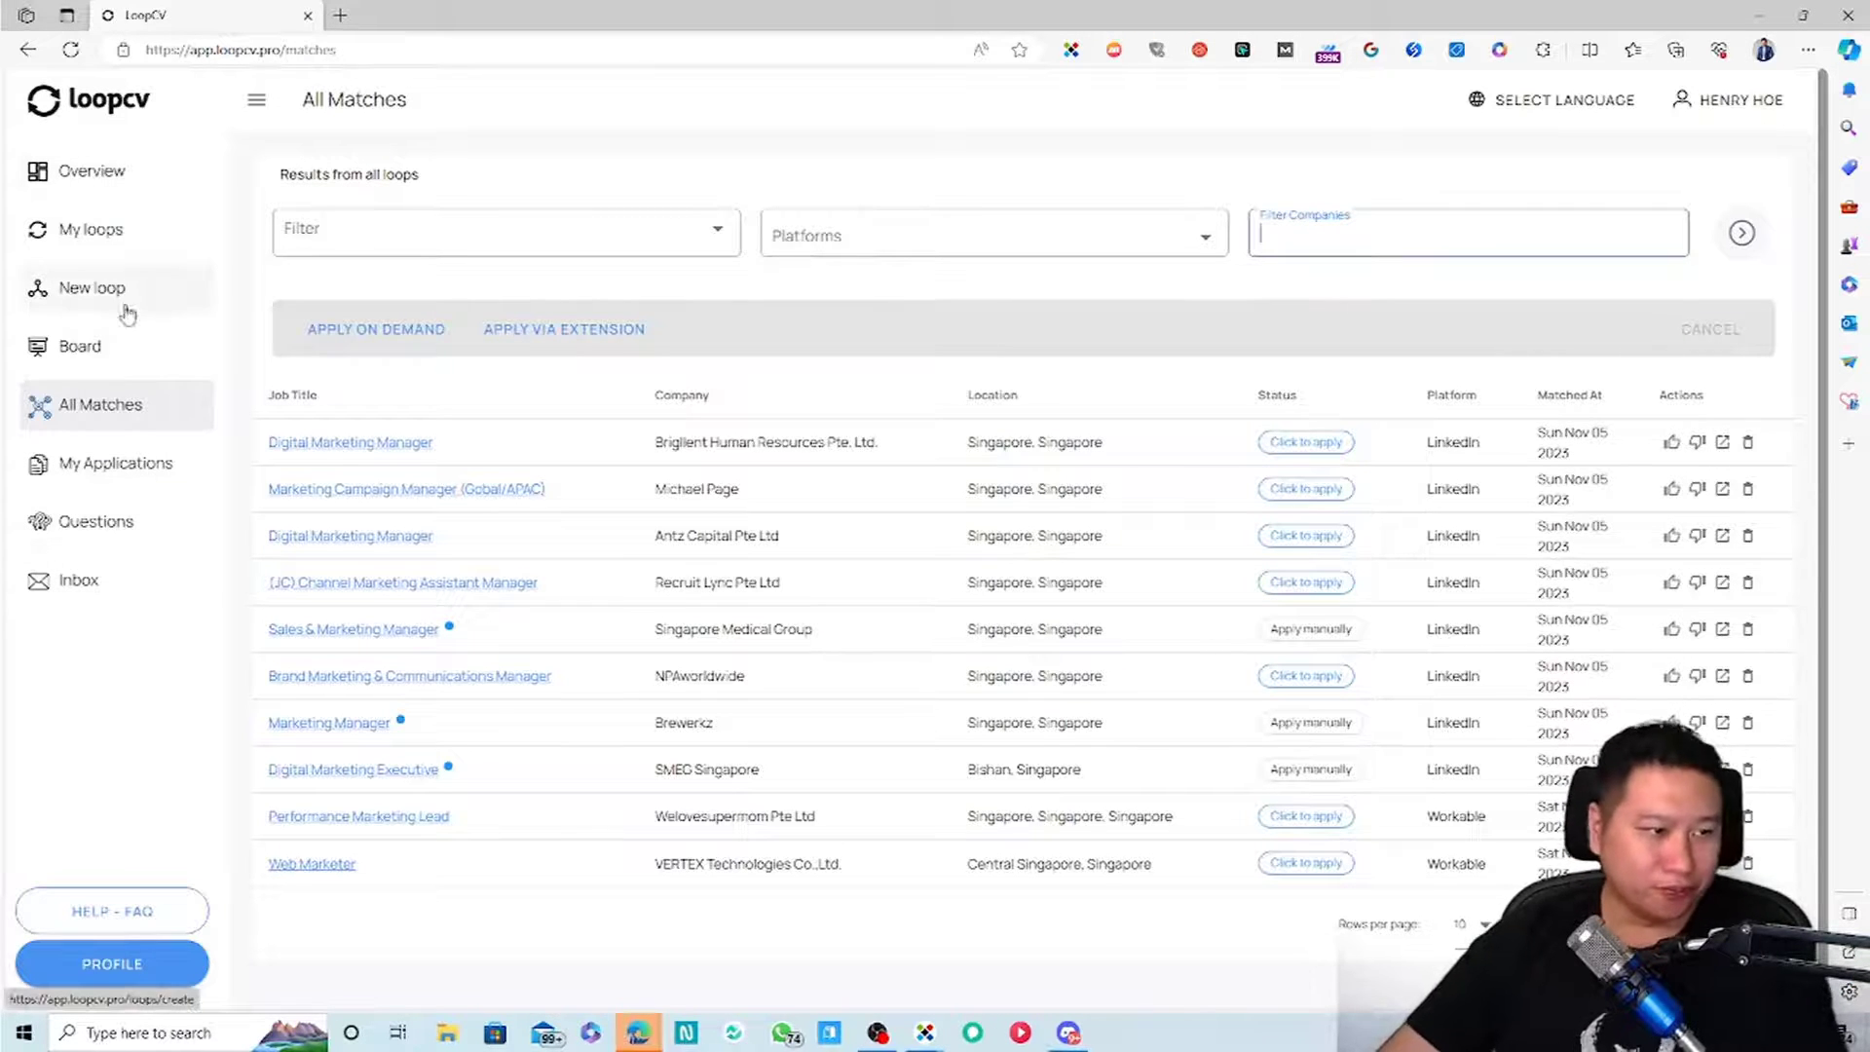
# Open the Kanban board, look at the fields for adding a new job, and close the form without creating one
pyautogui.click(86, 350)
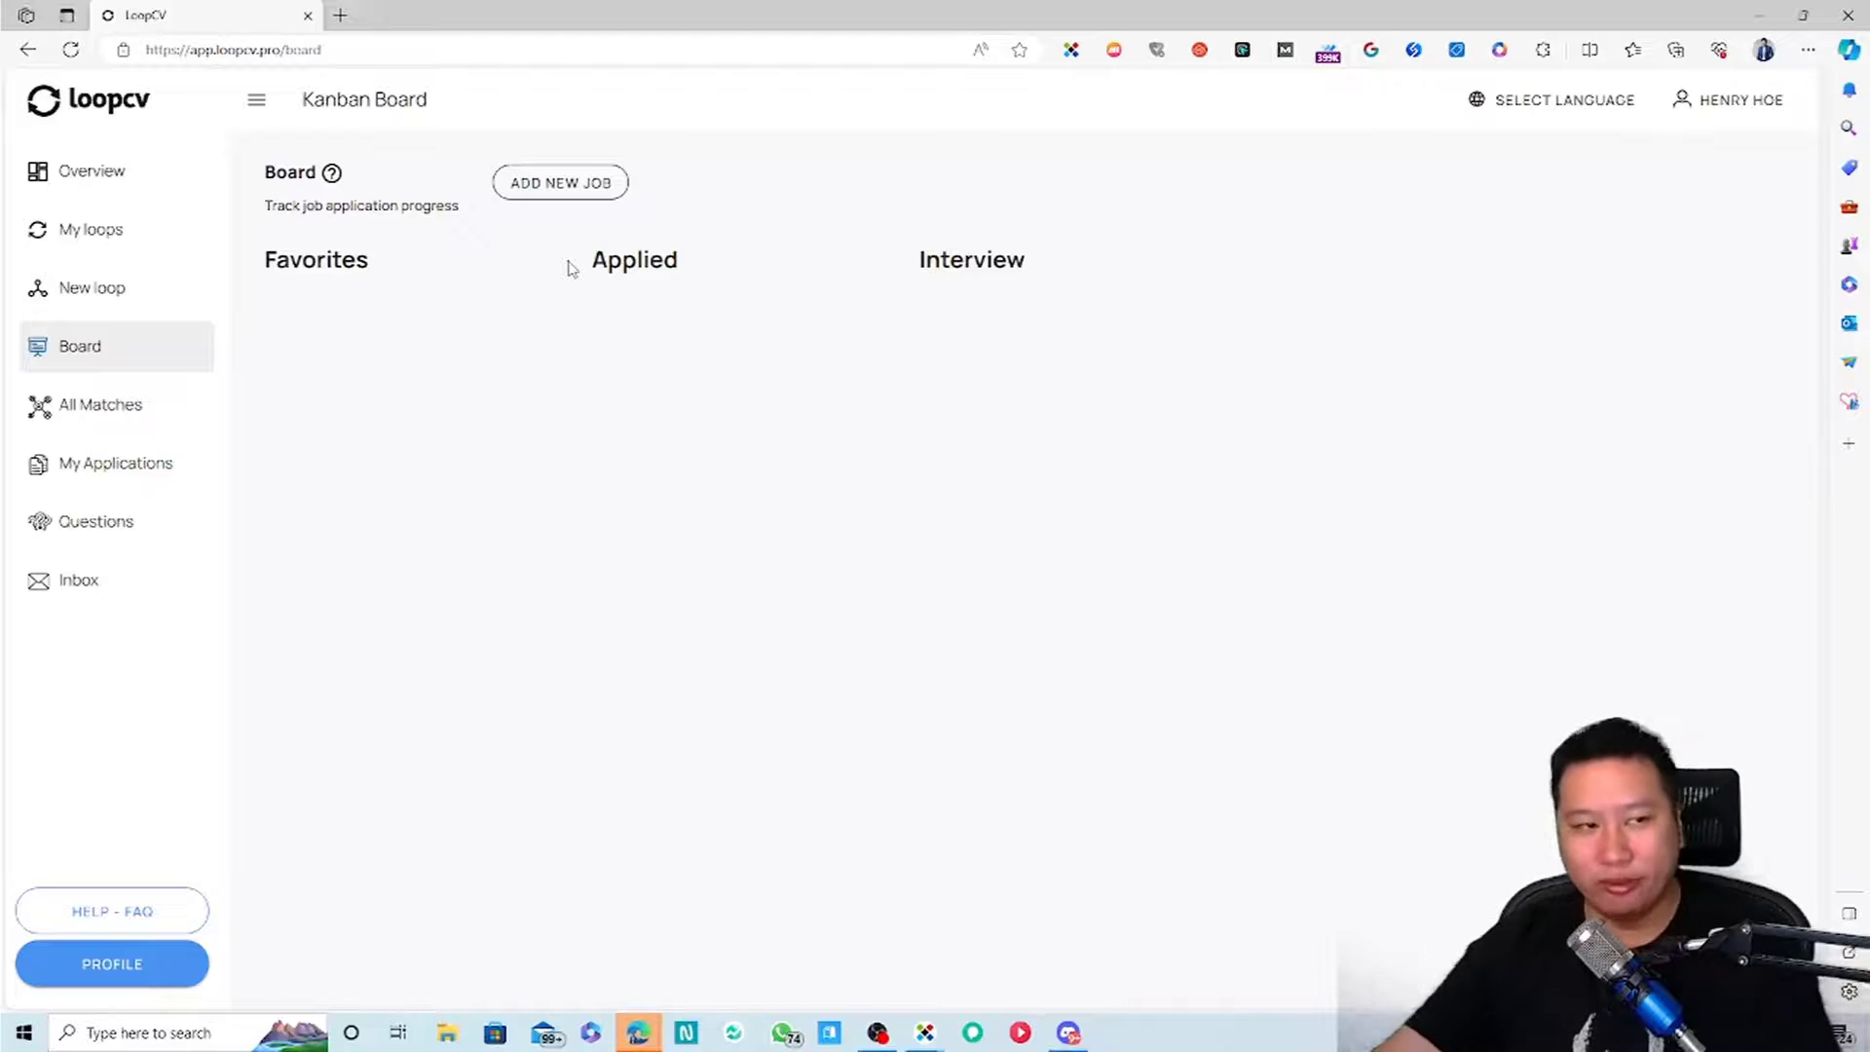
pyautogui.click(555, 184)
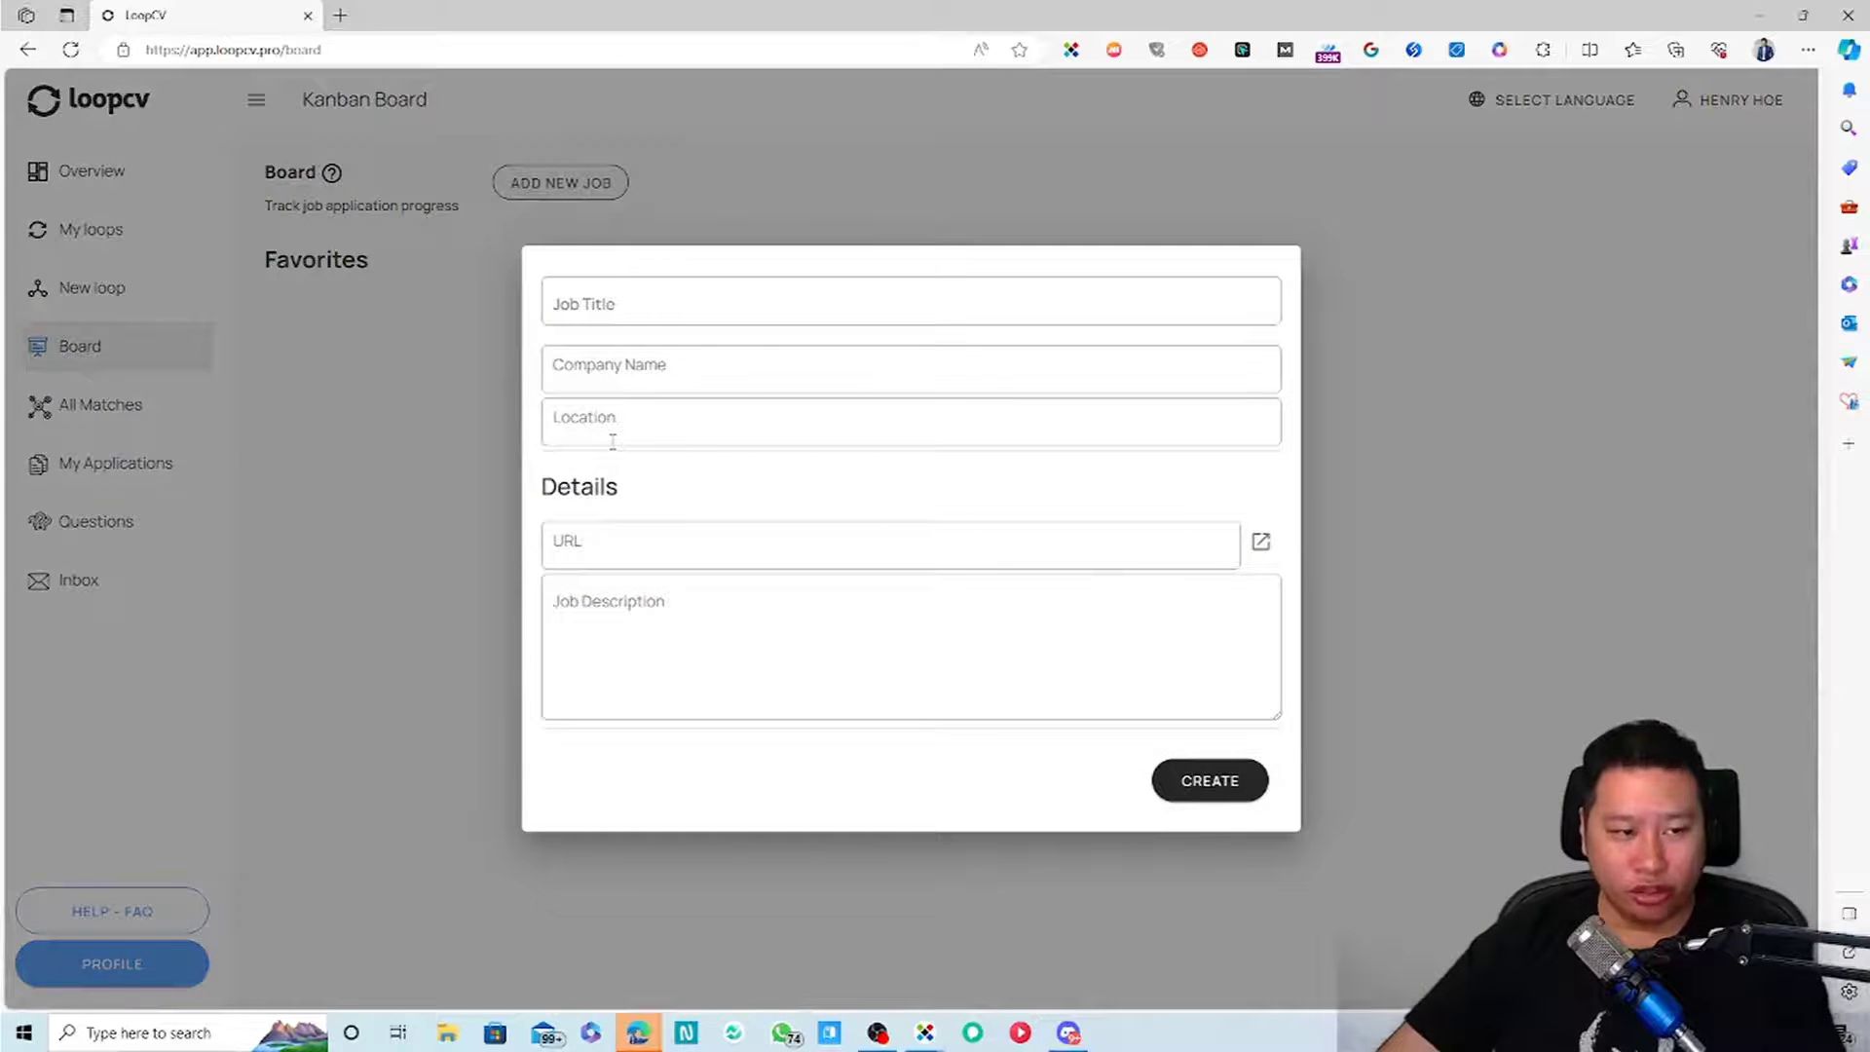
pyautogui.click(1378, 559)
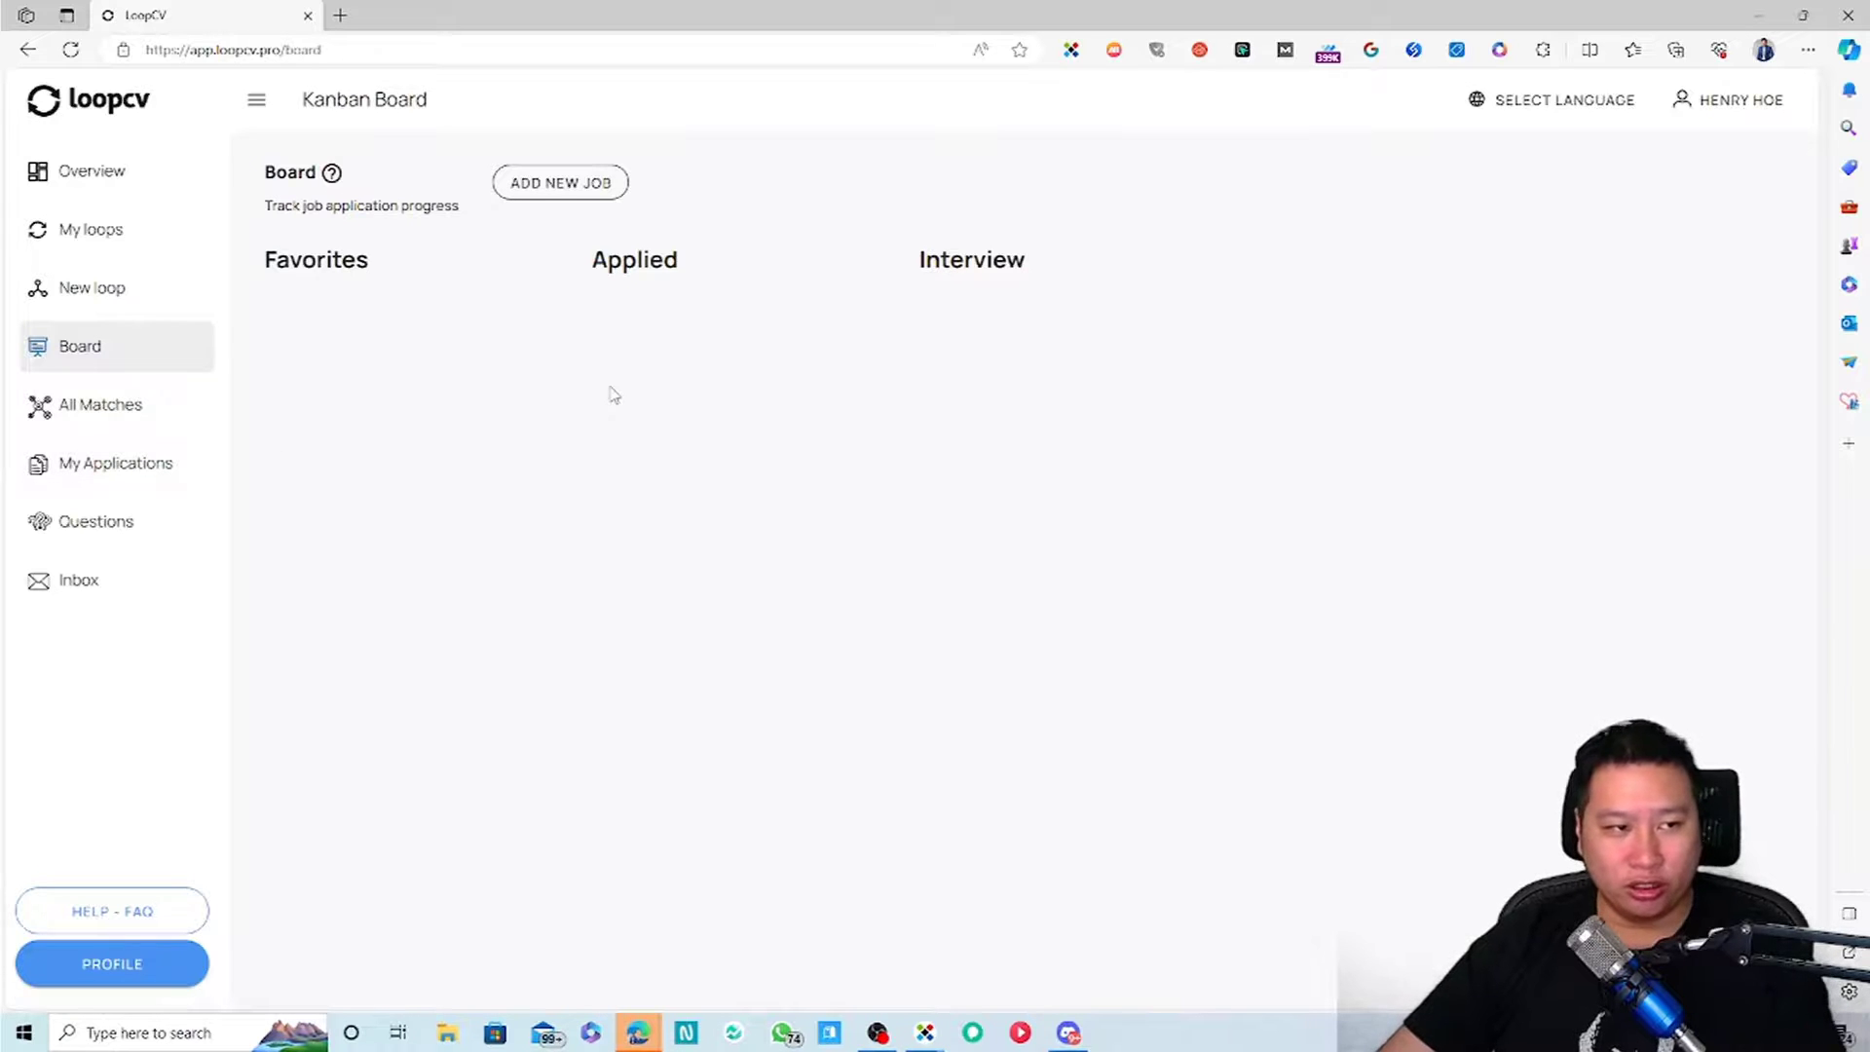
# Check the My Applications page and the Questions page for any entries linked to the account
pyautogui.click(71, 470)
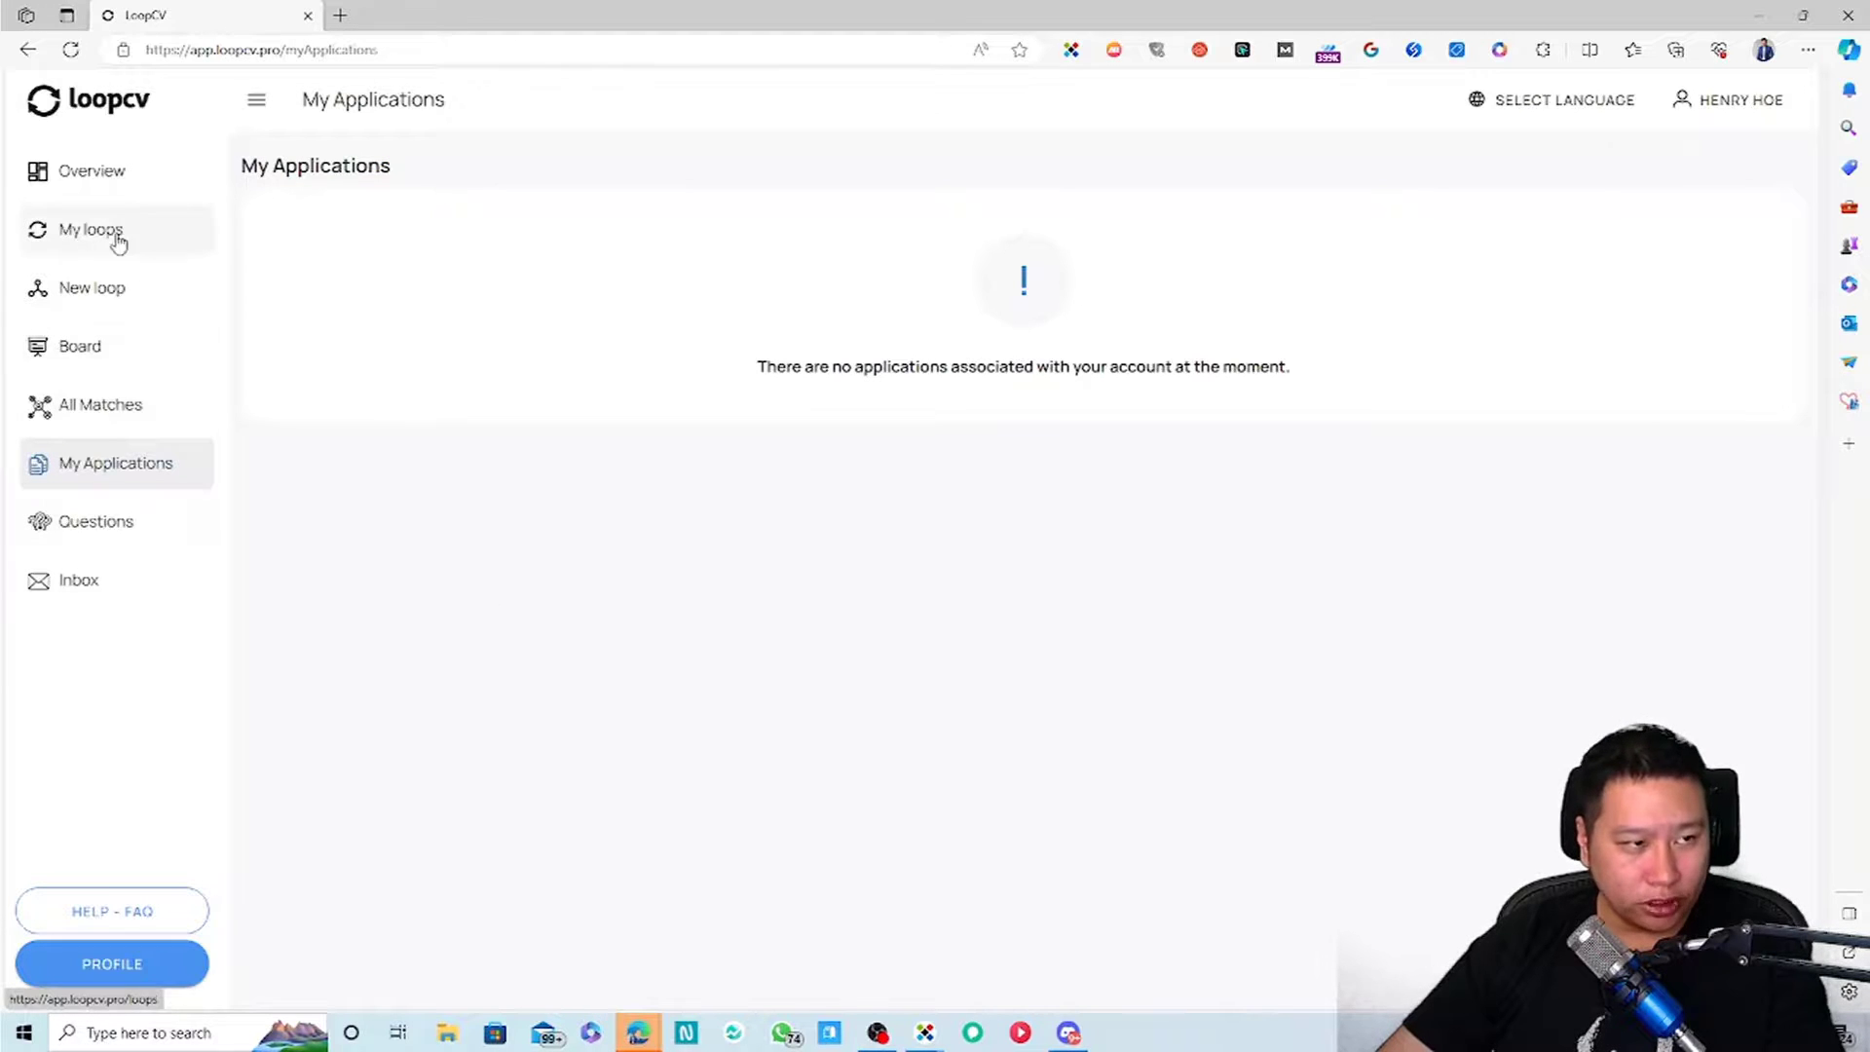
pyautogui.click(113, 526)
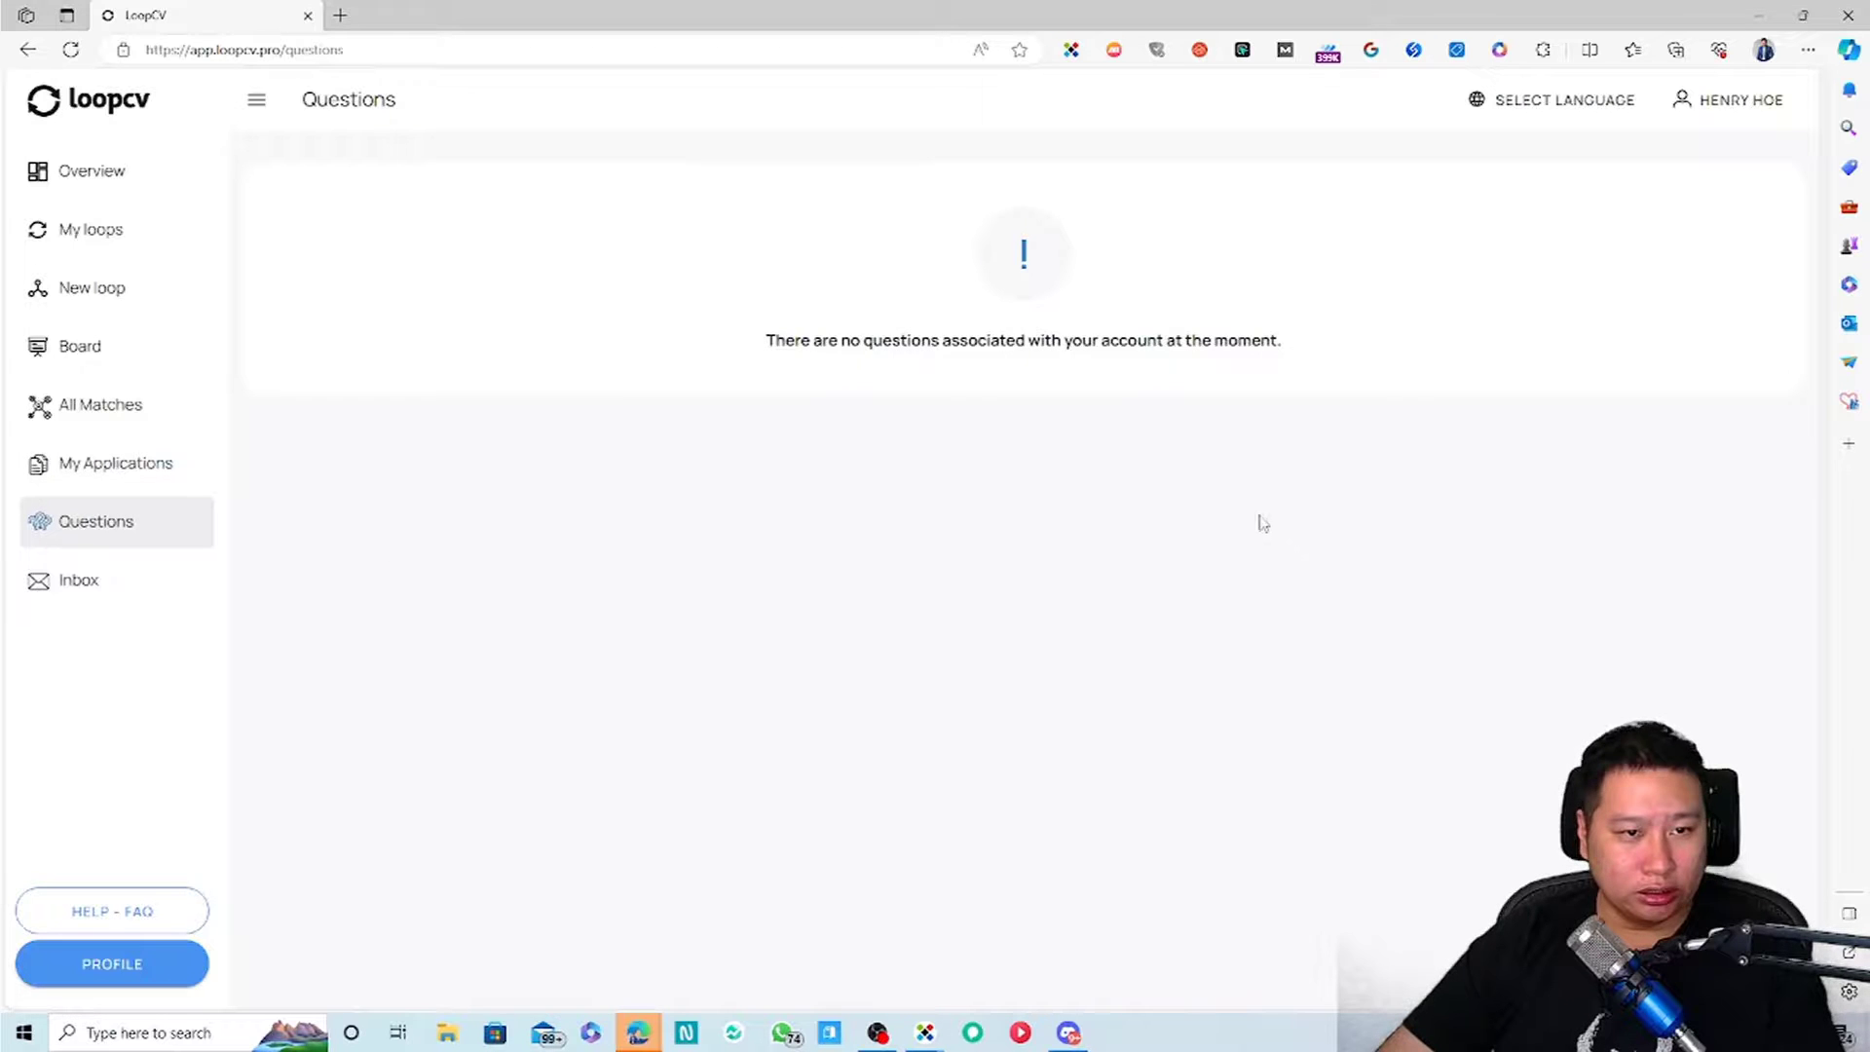
pyautogui.moveTo(909, 348); pyautogui.dragTo(1281, 348)
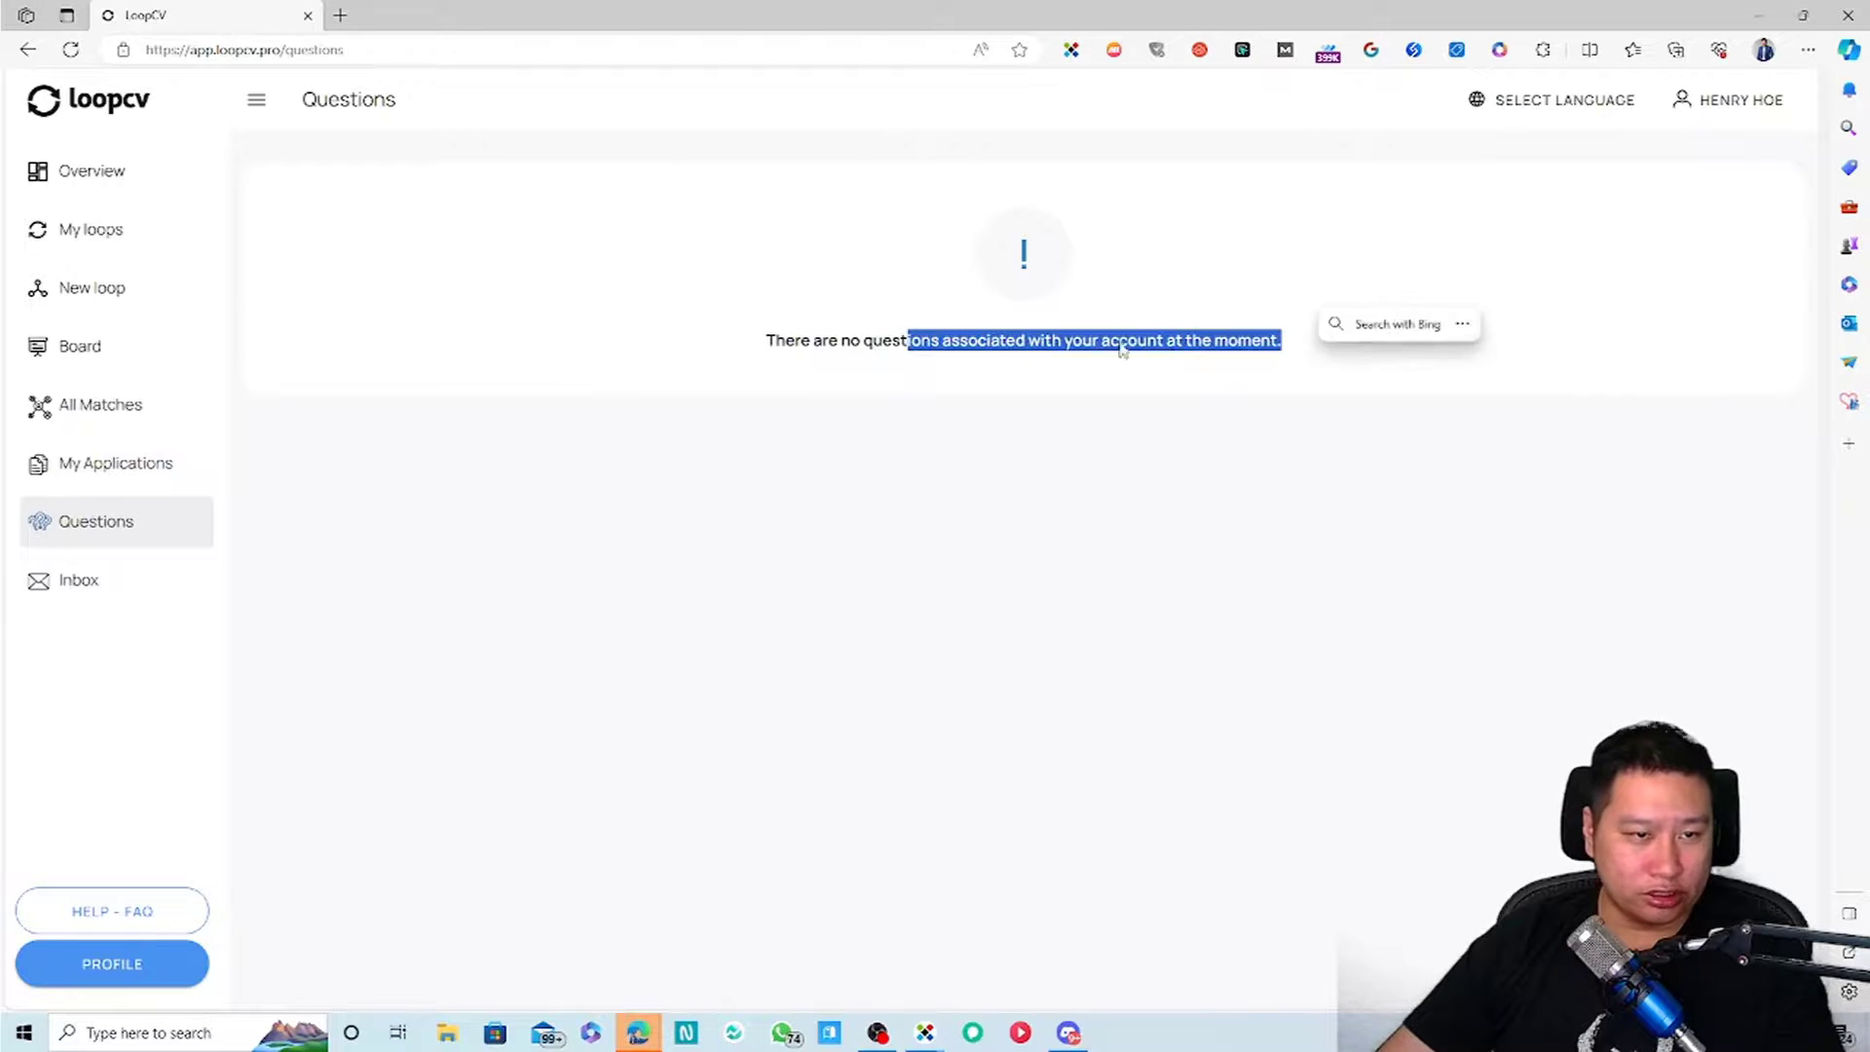
pyautogui.click(1032, 271)
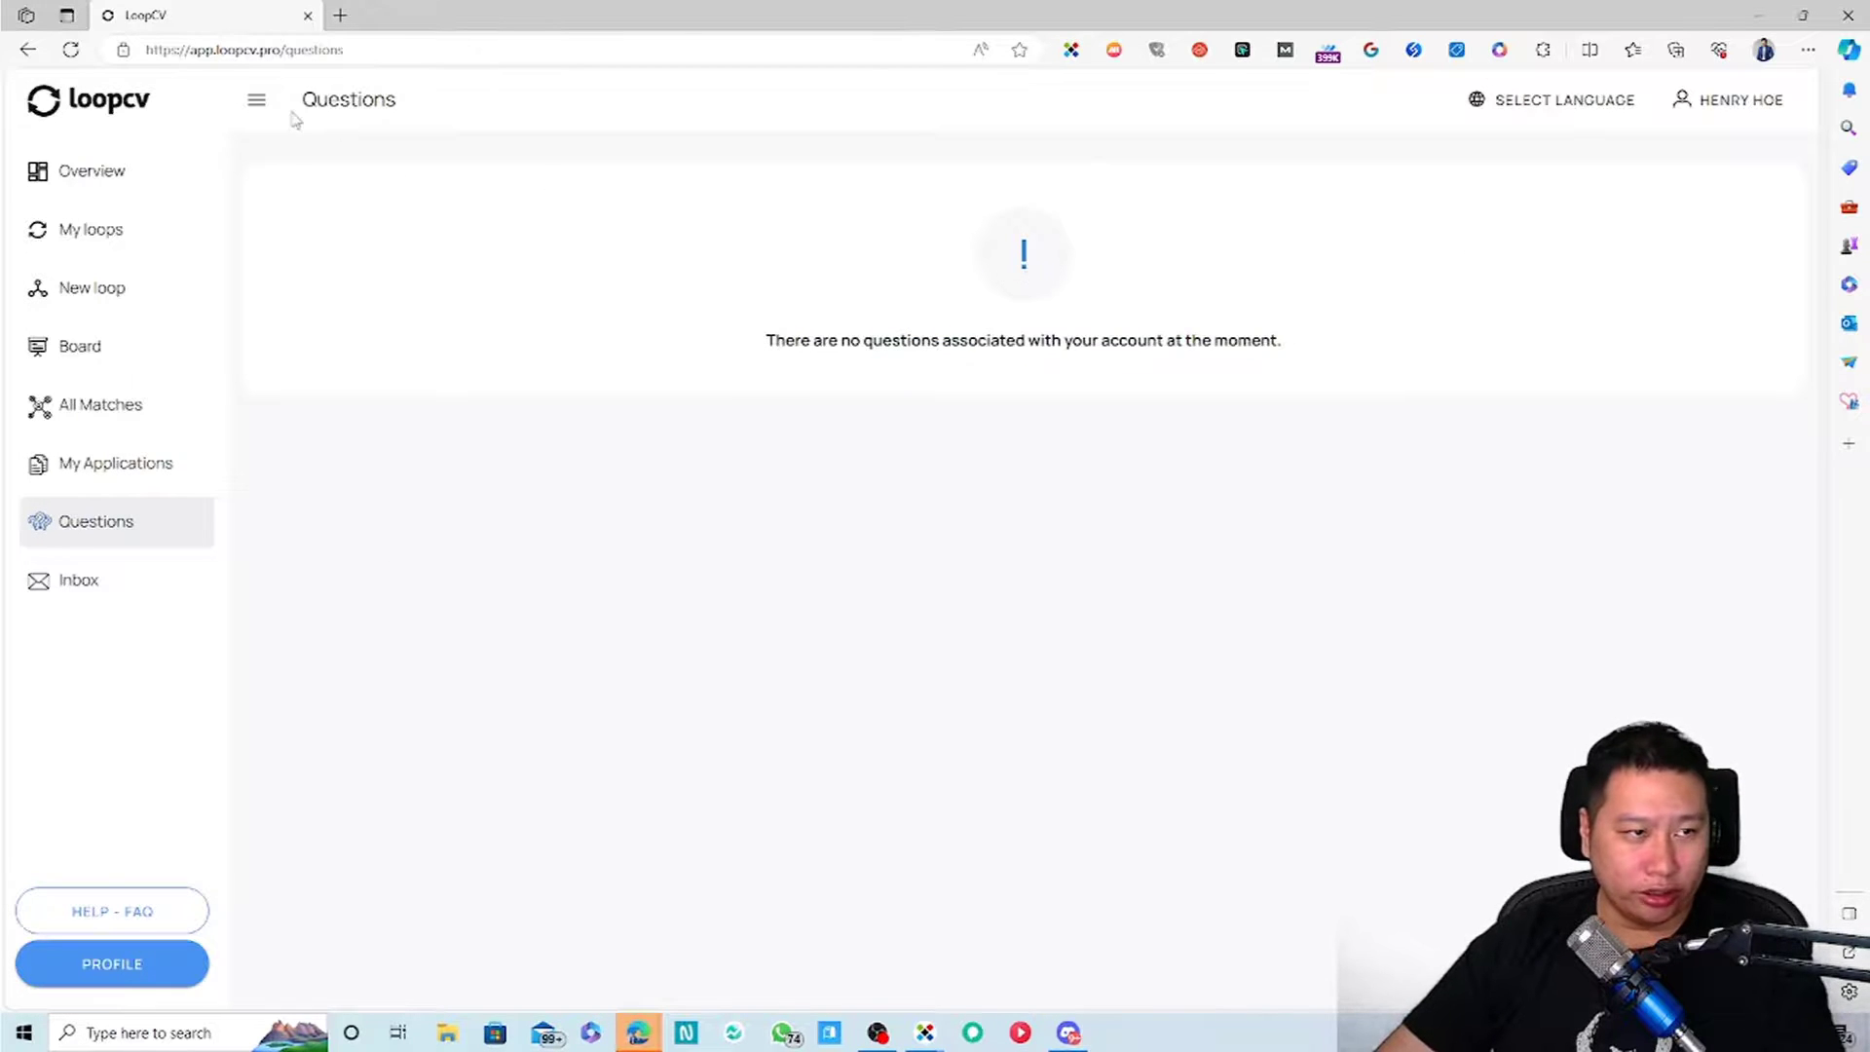
pyautogui.click(259, 103)
pyautogui.click(31, 98)
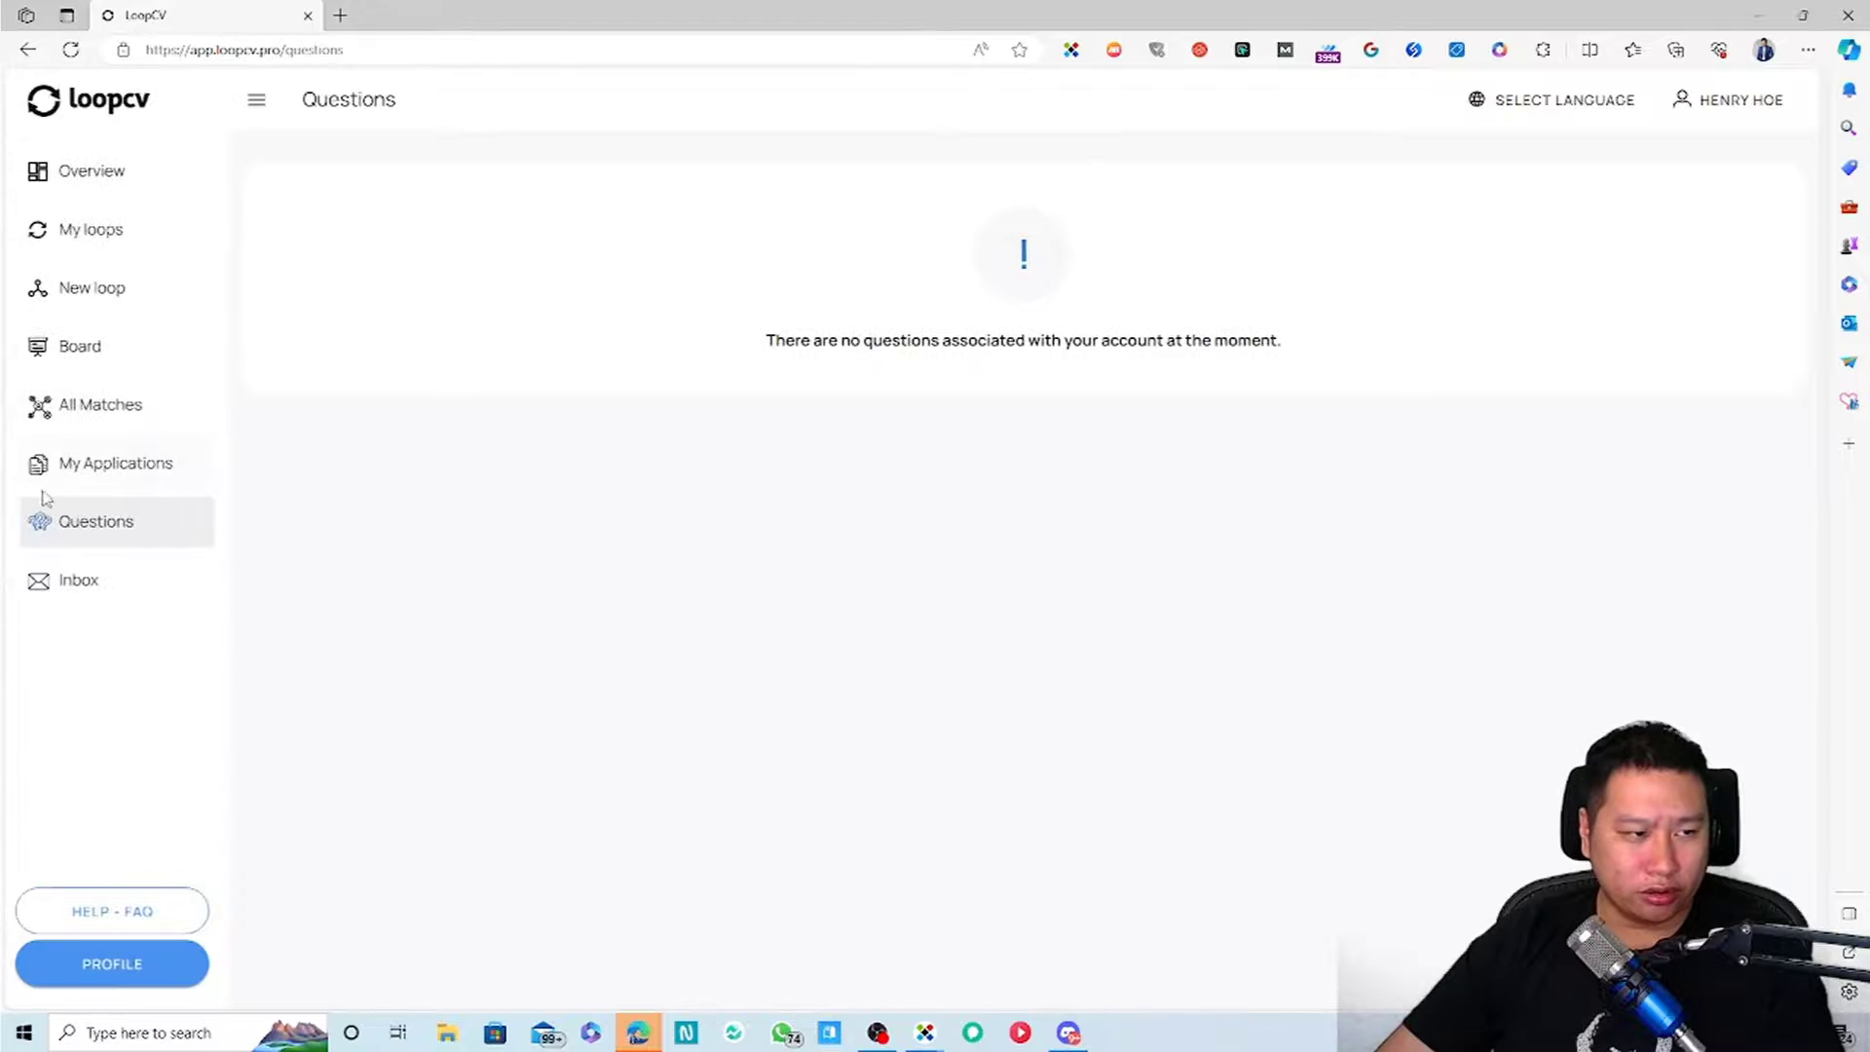
# Return to the My Applications page and read its application status message
pyautogui.click(51, 478)
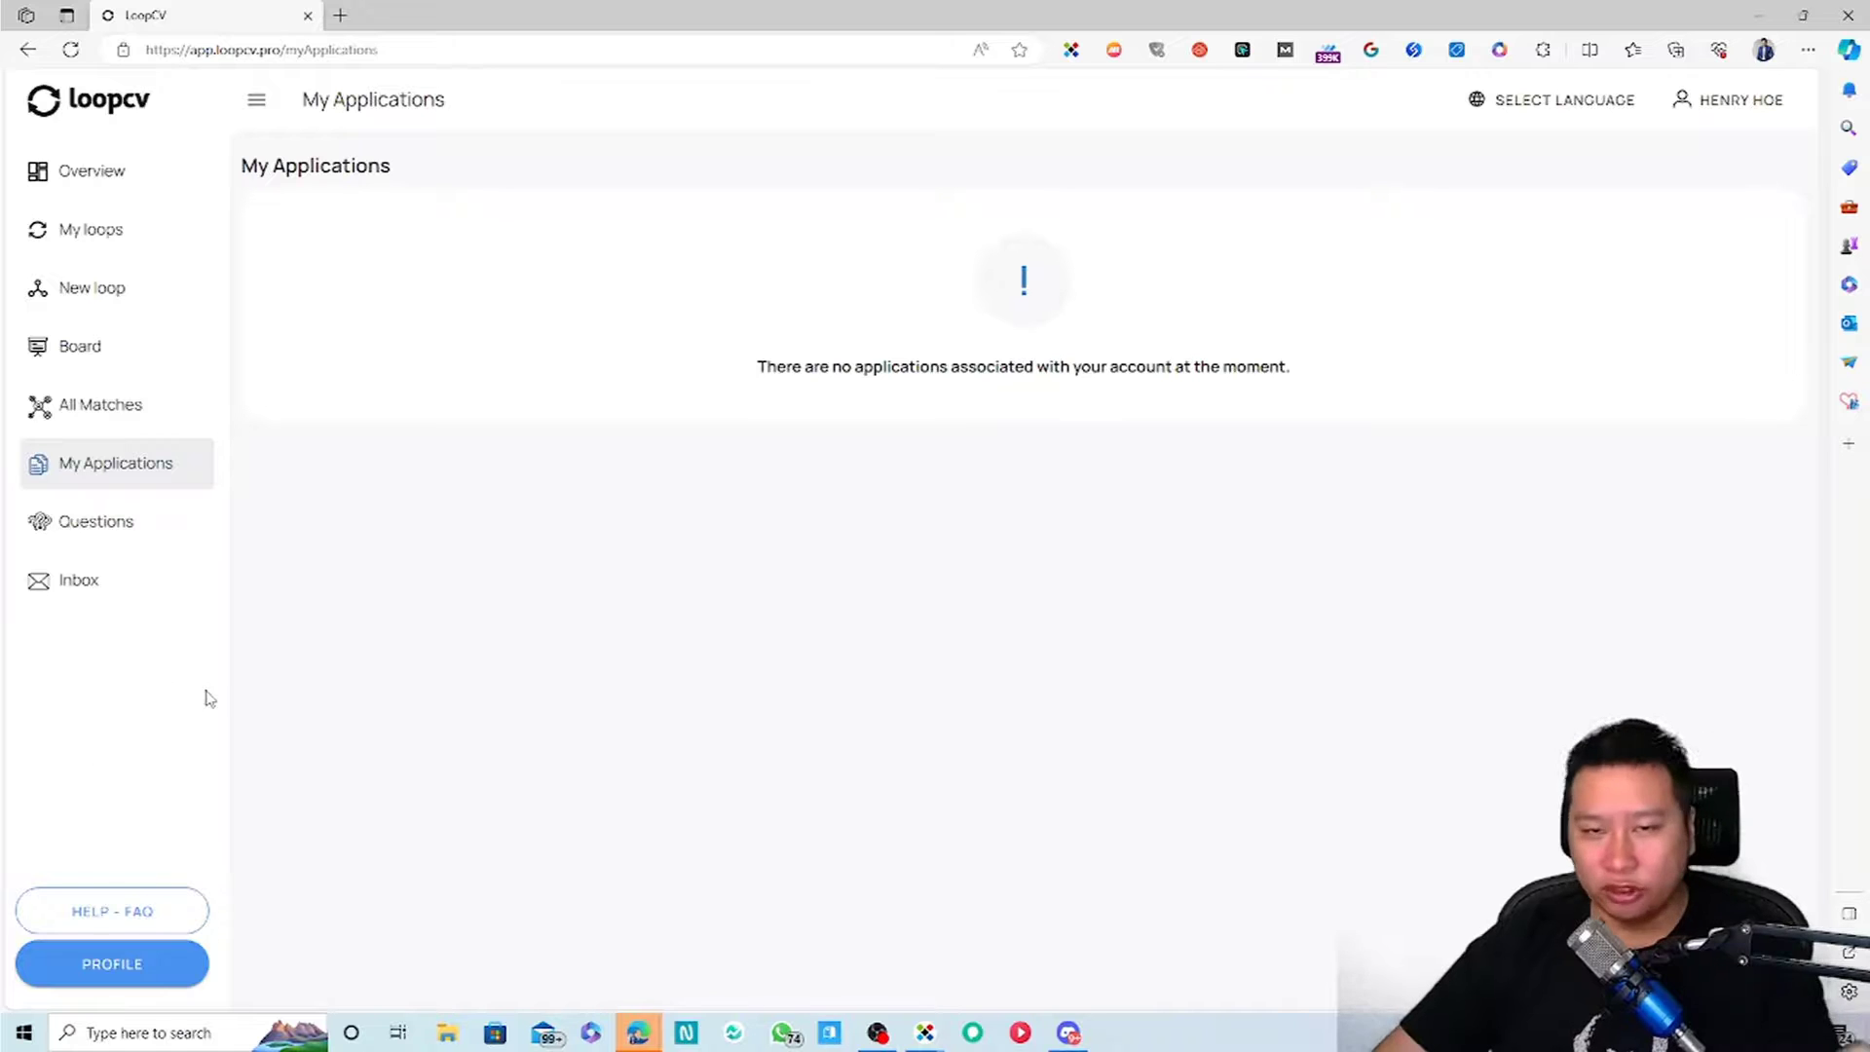
pyautogui.moveTo(855, 368); pyautogui.dragTo(1022, 384)
pyautogui.click(709, 576)
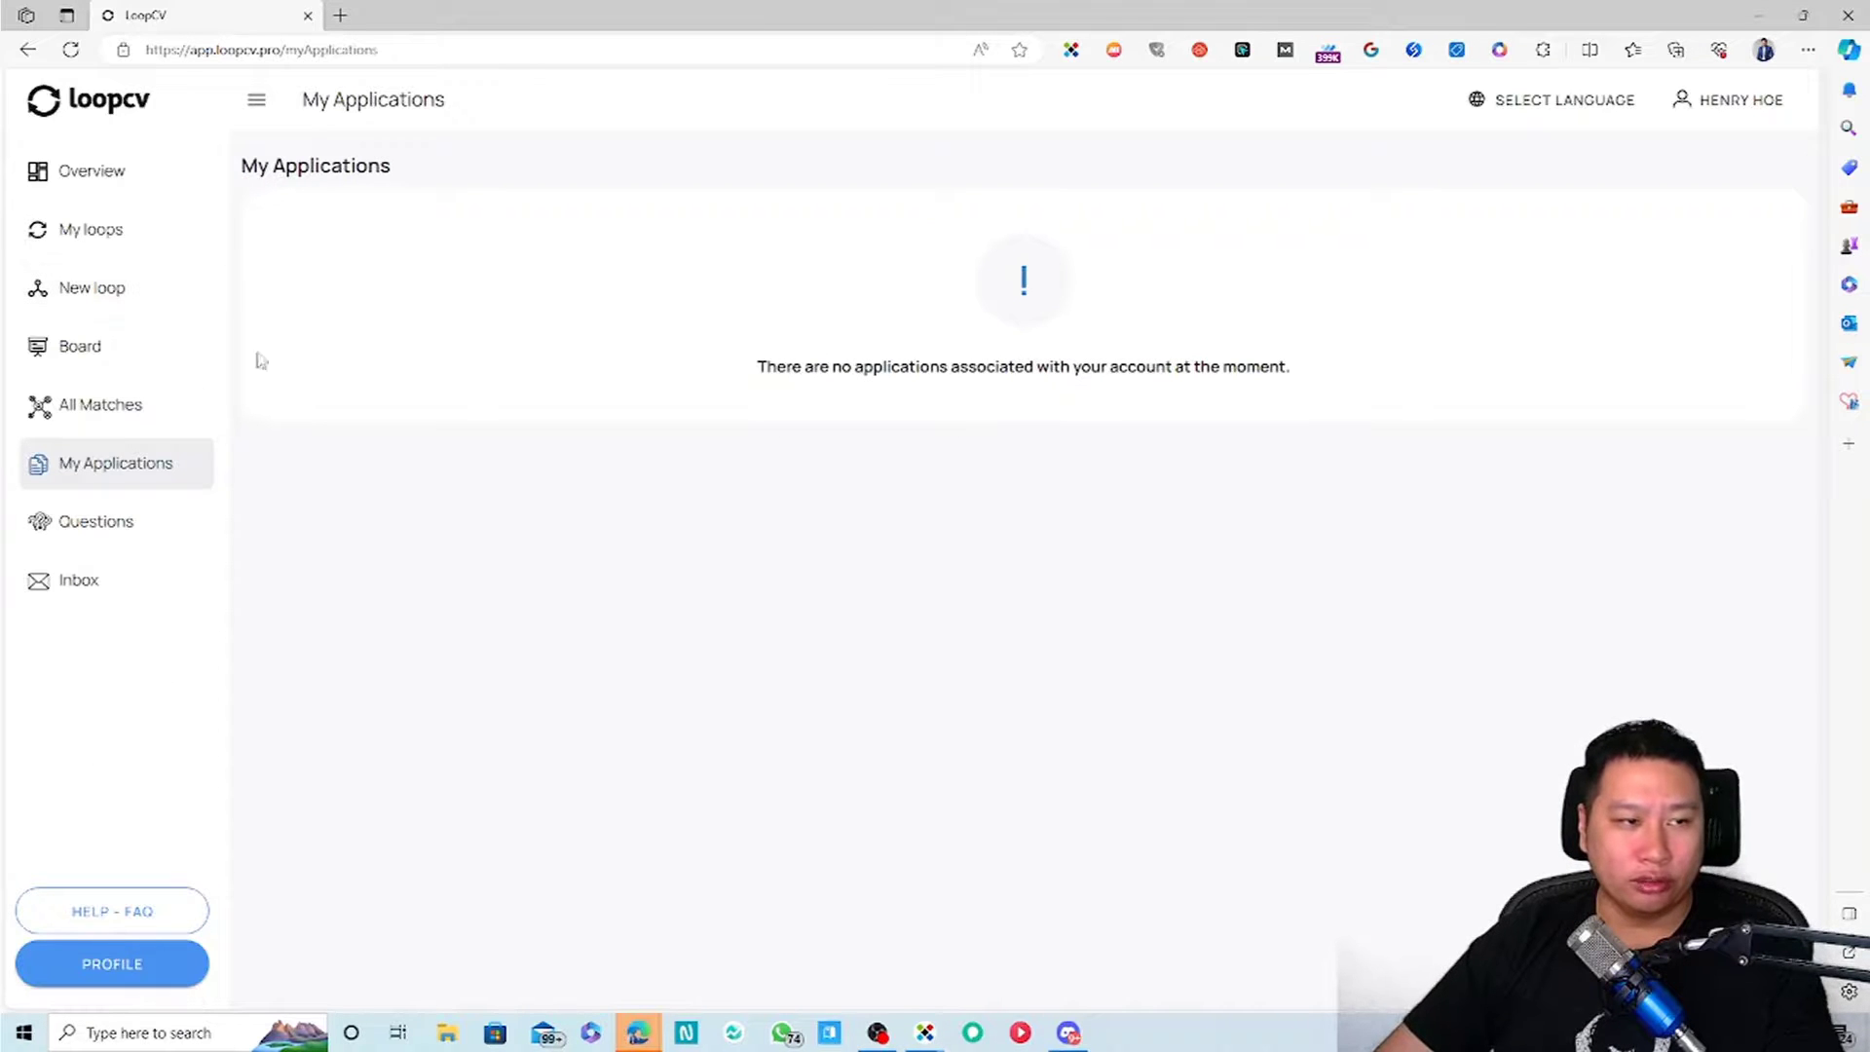
# View the Questions page once more and check the Inbox for messages
pyautogui.click(121, 523)
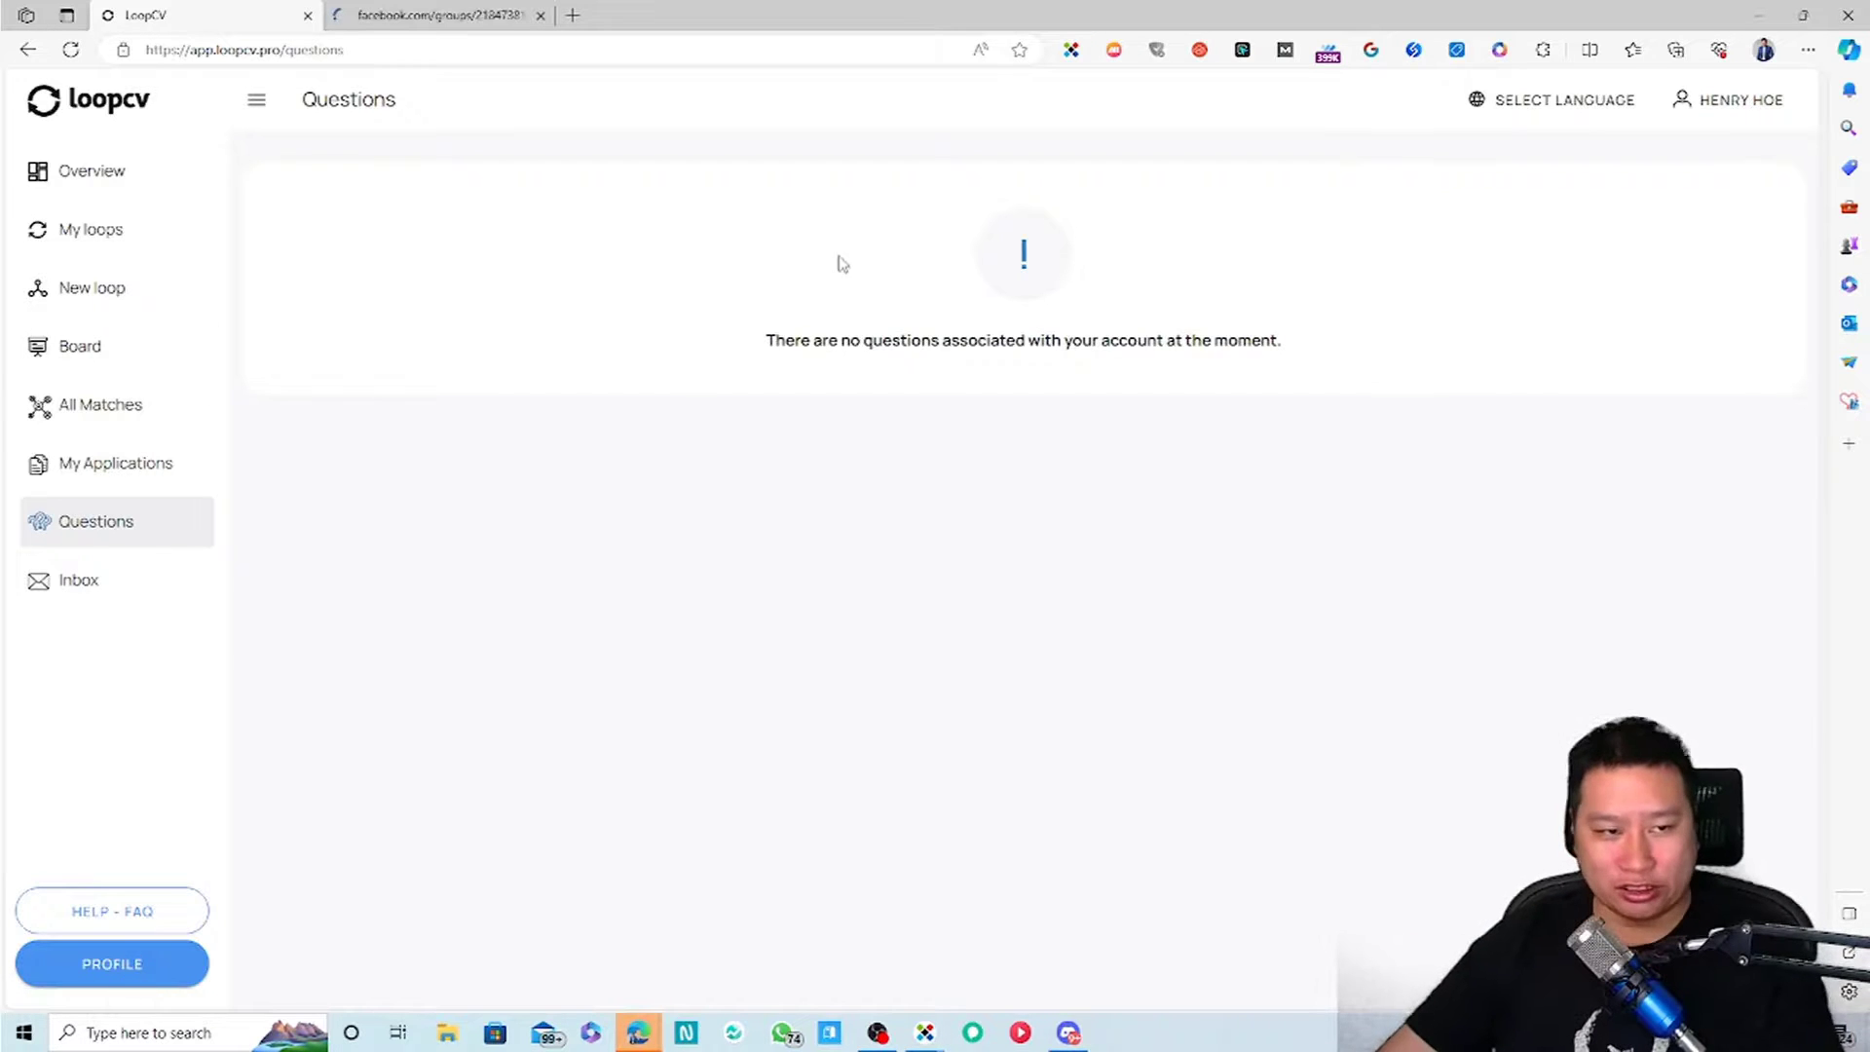
pyautogui.click(78, 579)
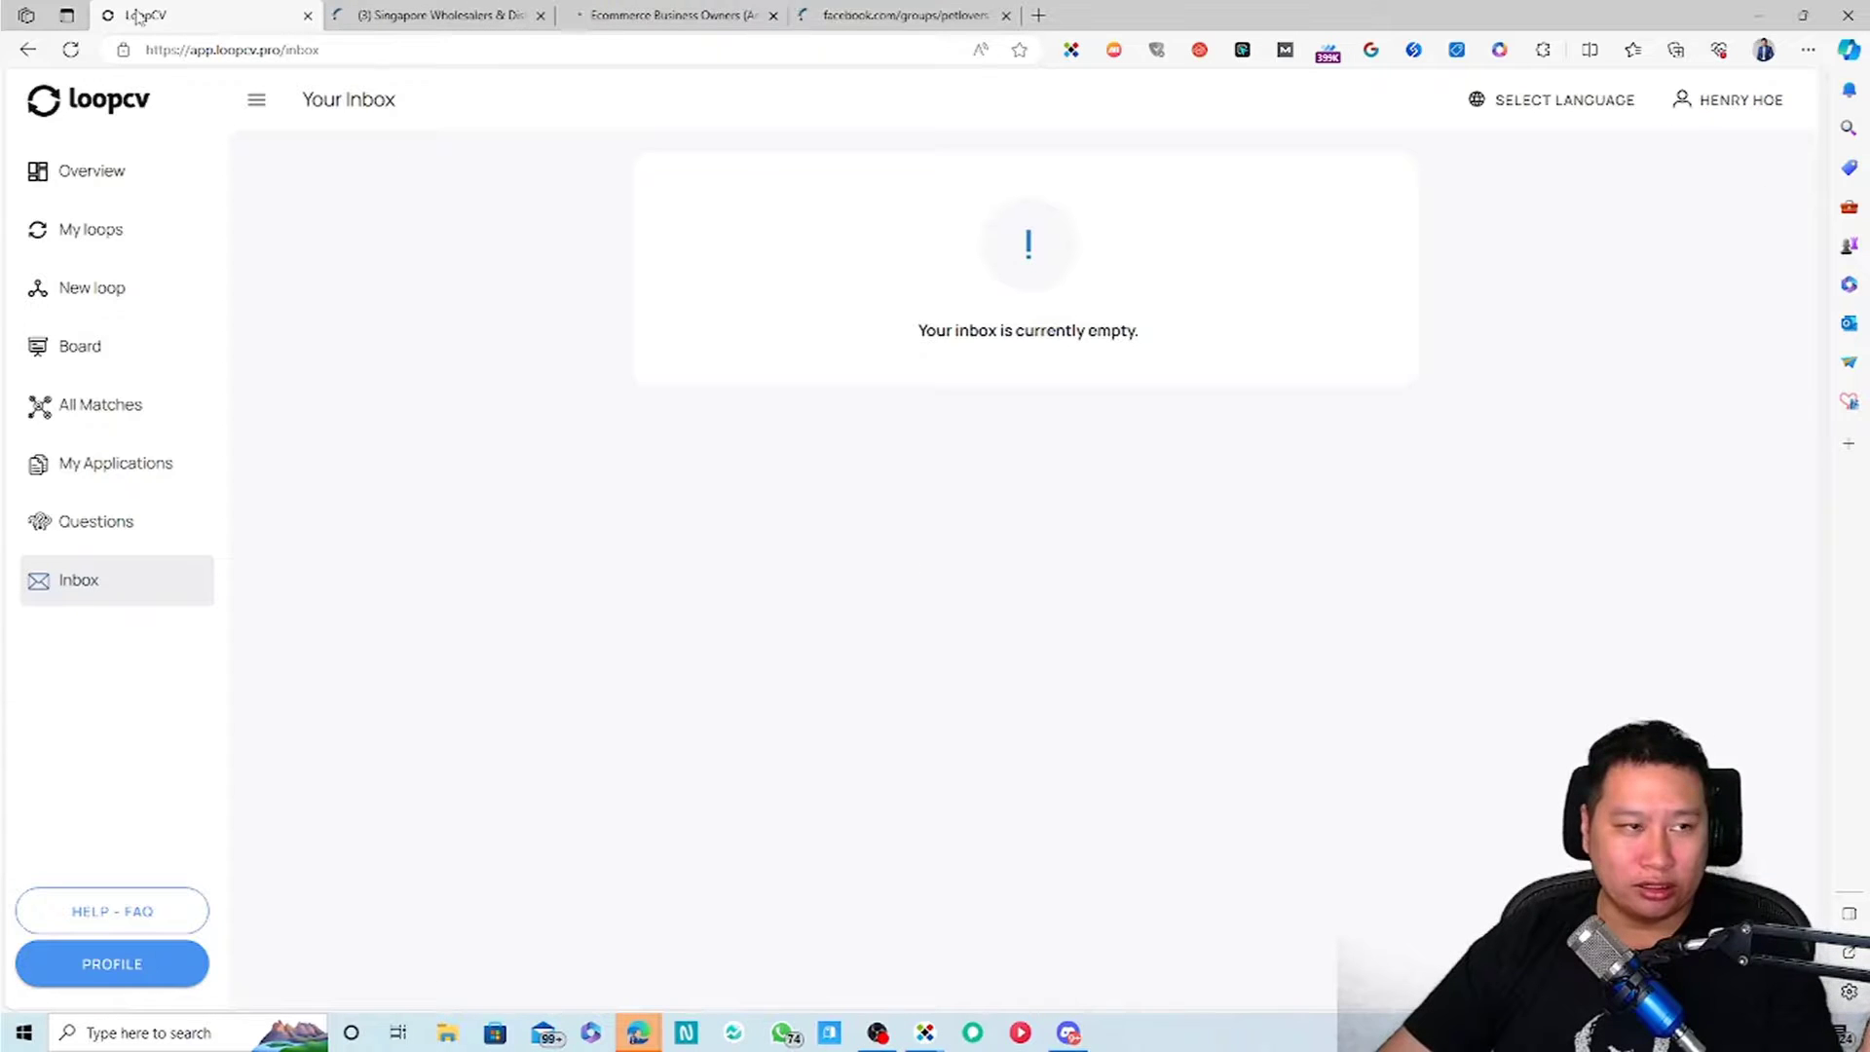
pyautogui.click(256, 101)
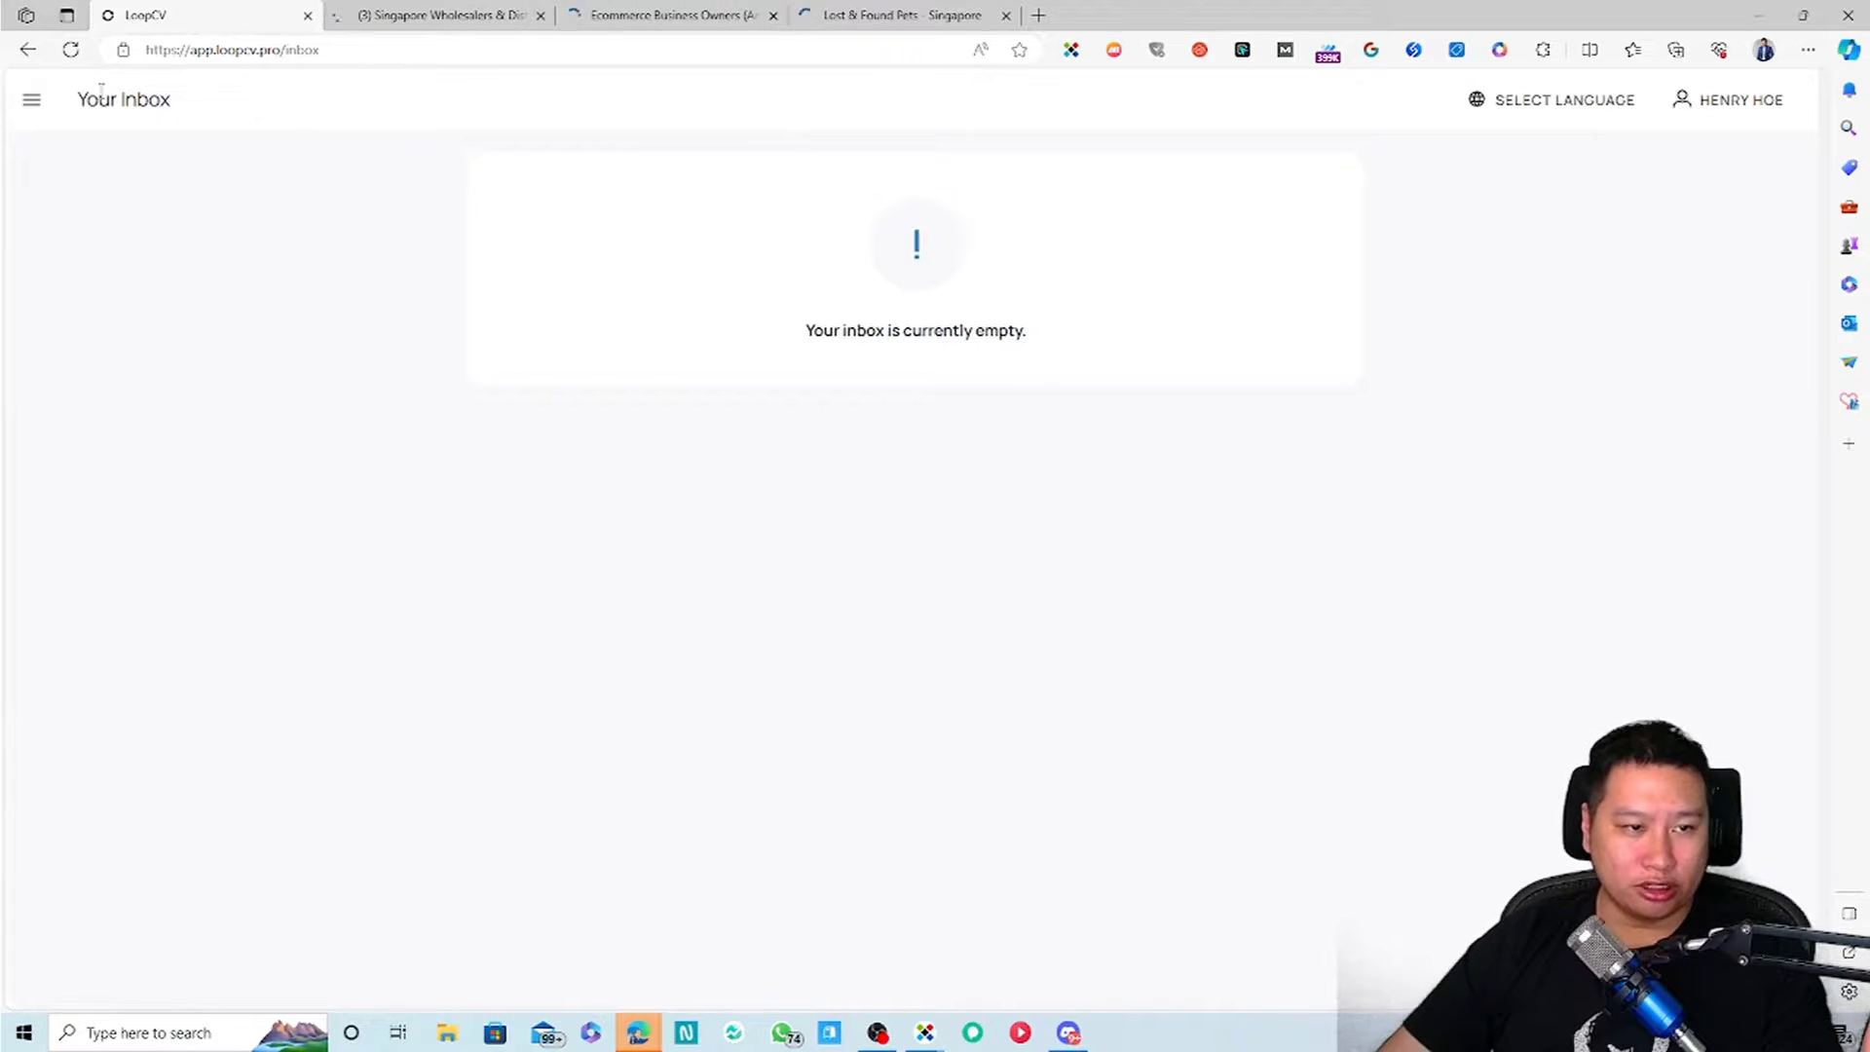
pyautogui.click(32, 101)
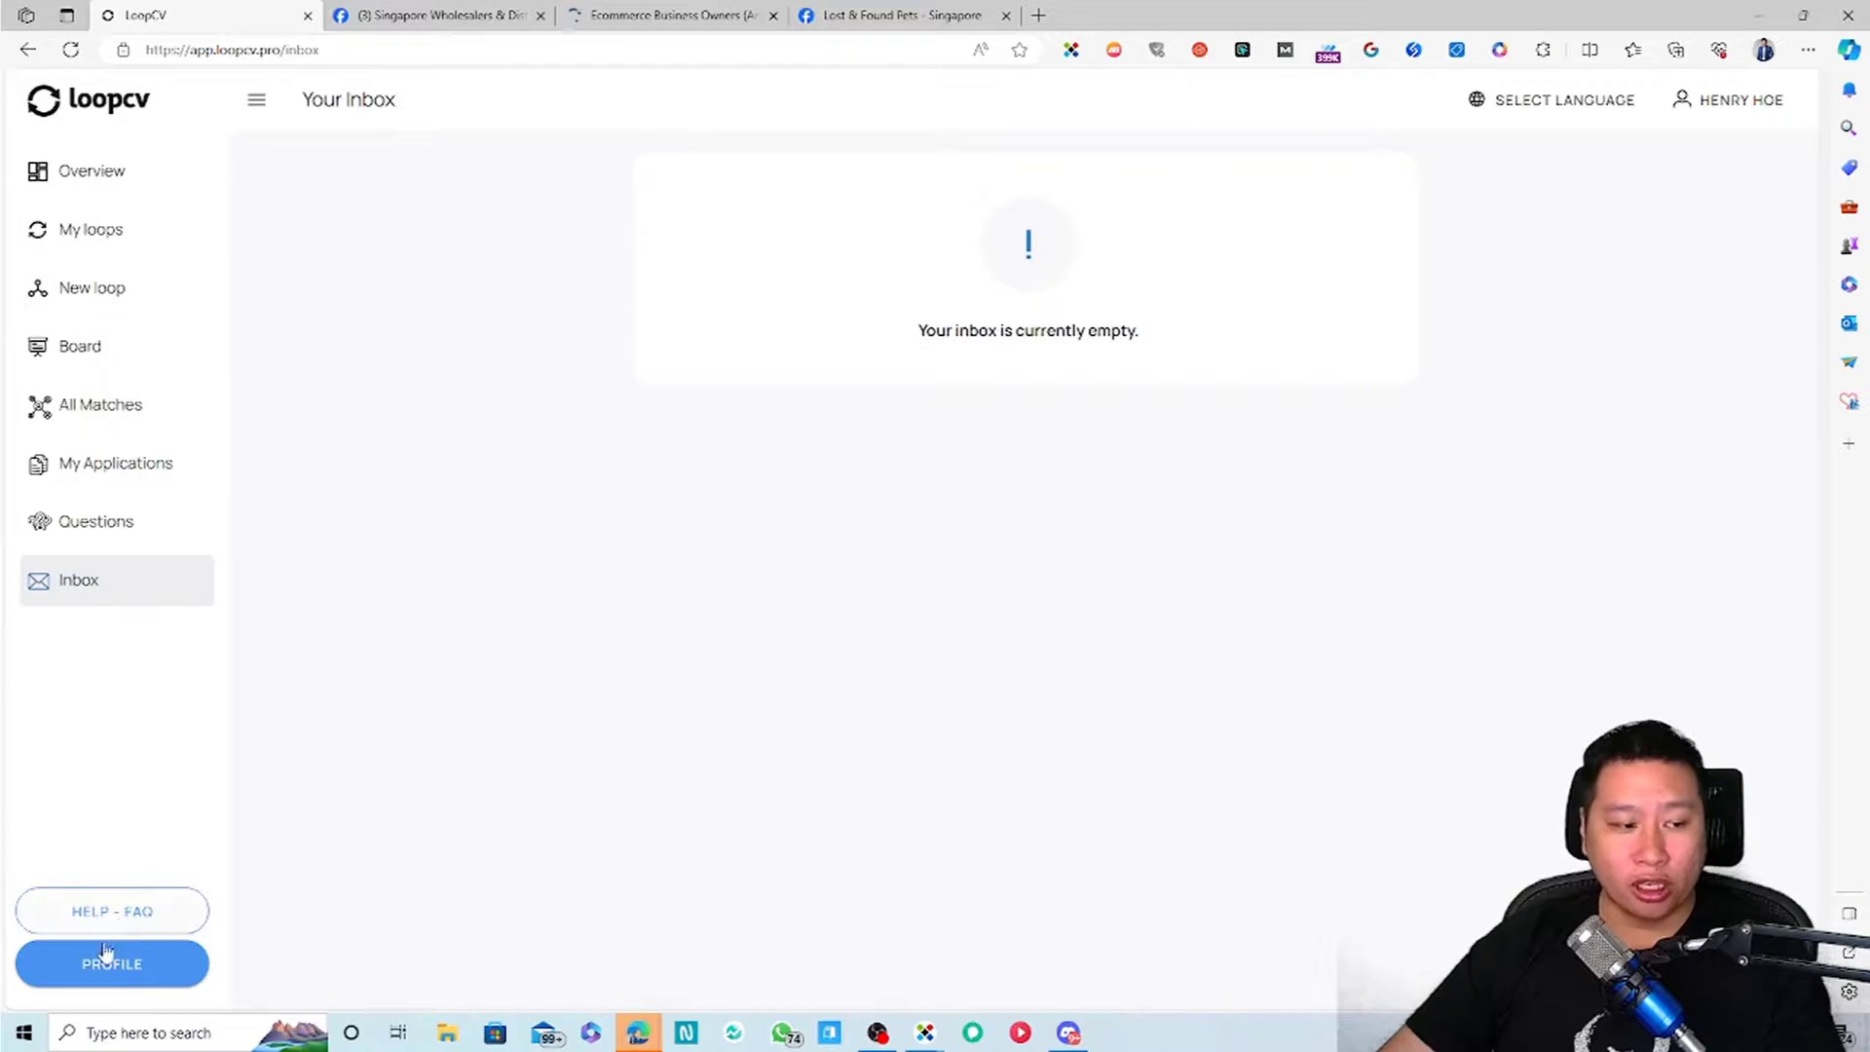
# View the profile's personal info page and return to the Overview statistics
pyautogui.click(94, 974)
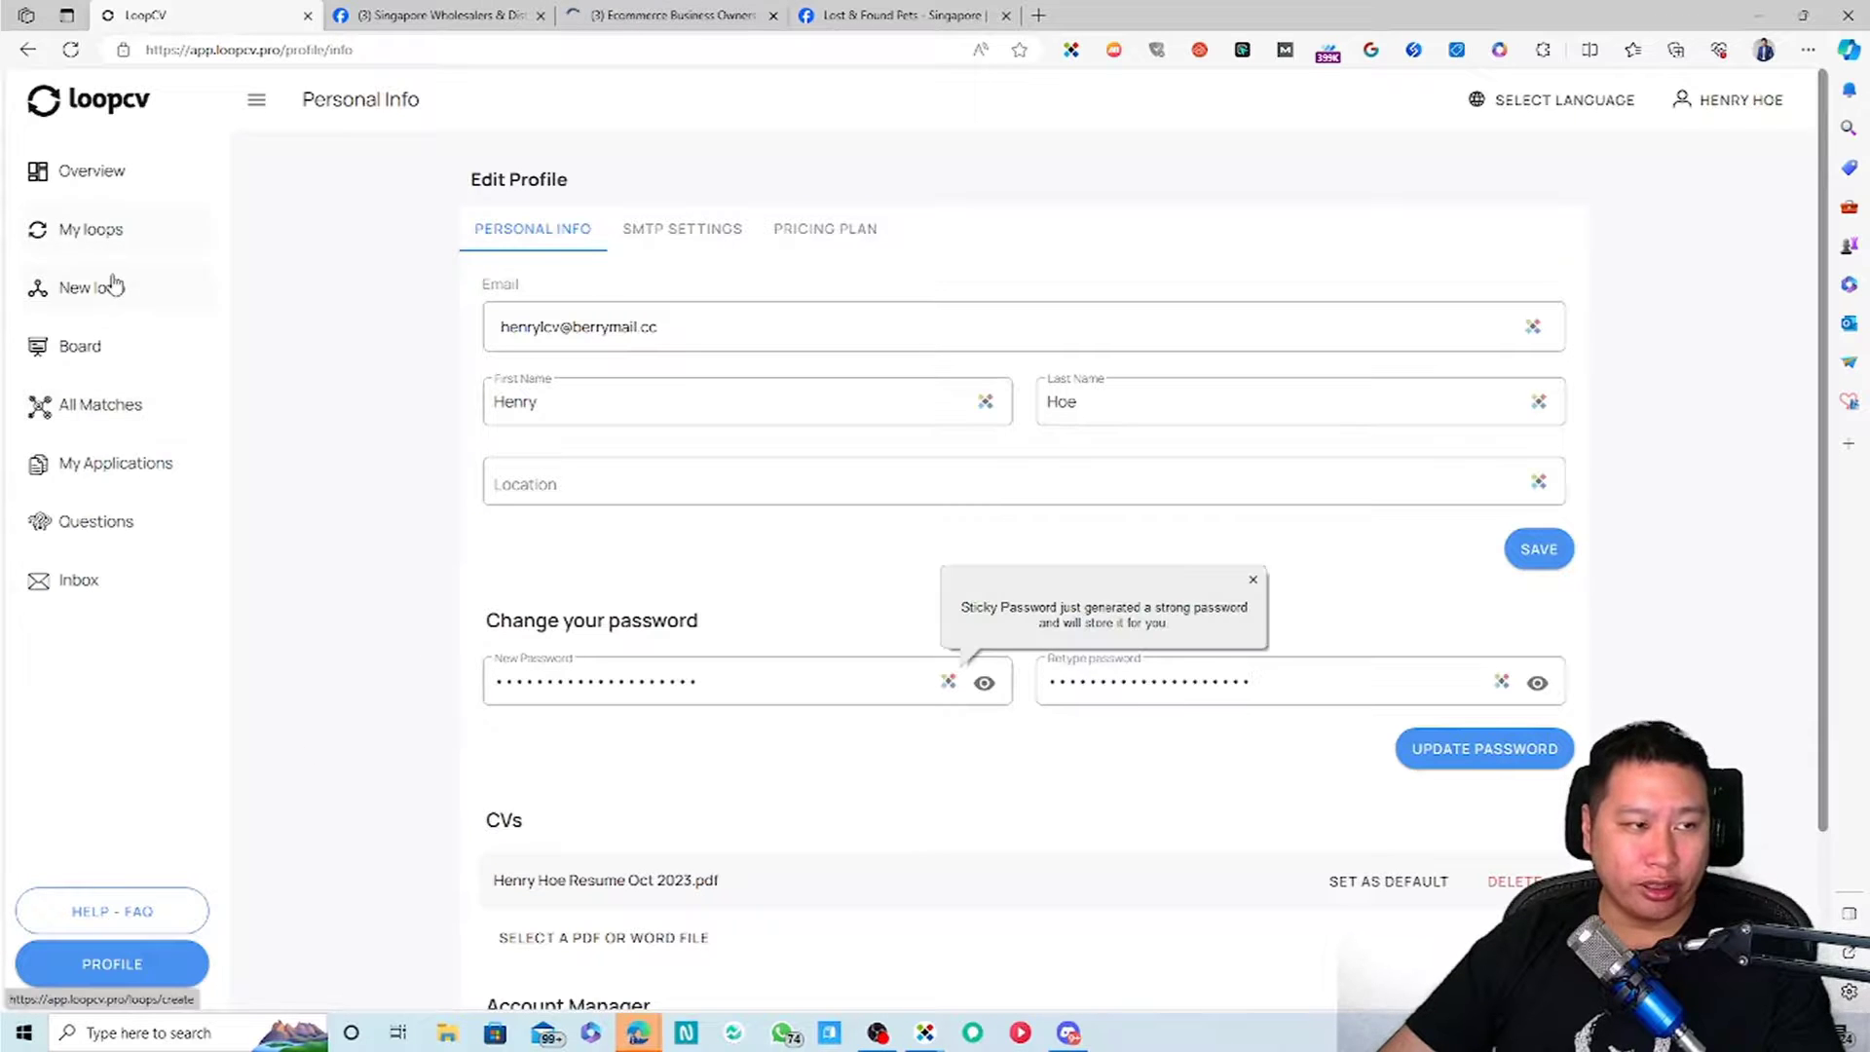
pyautogui.click(134, 190)
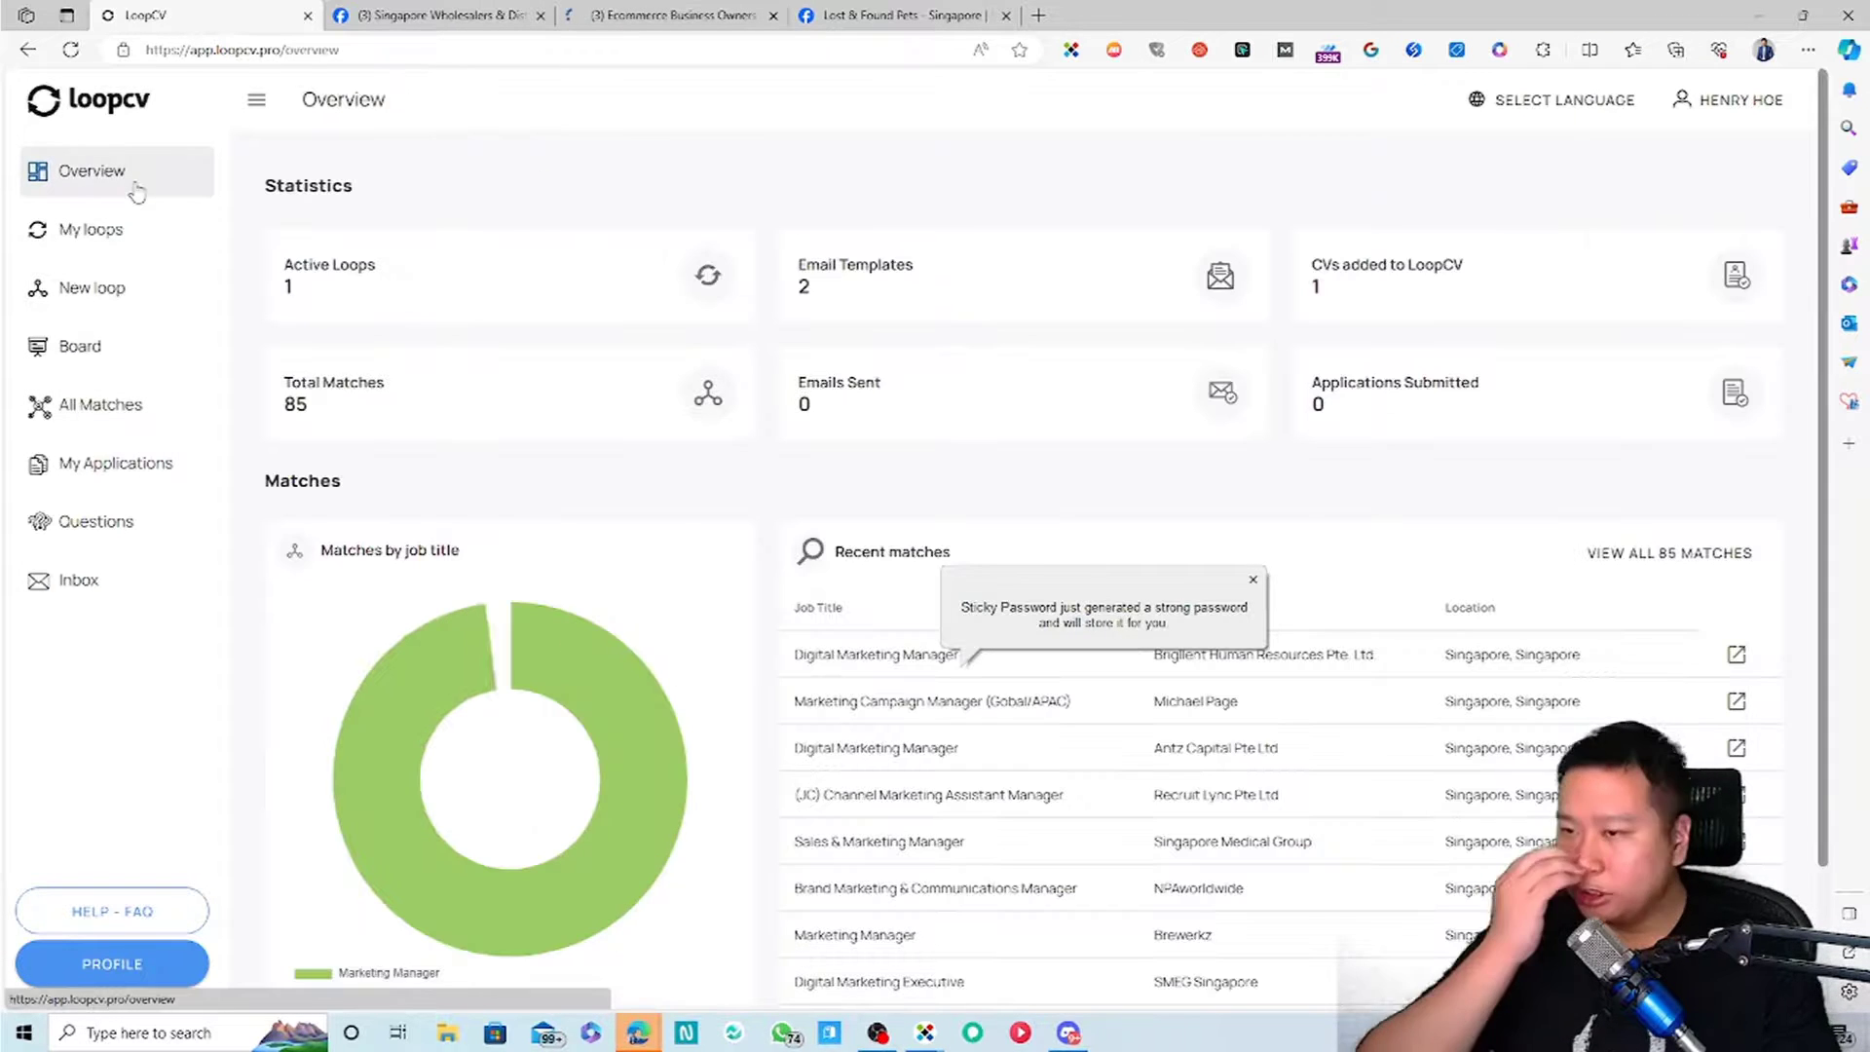